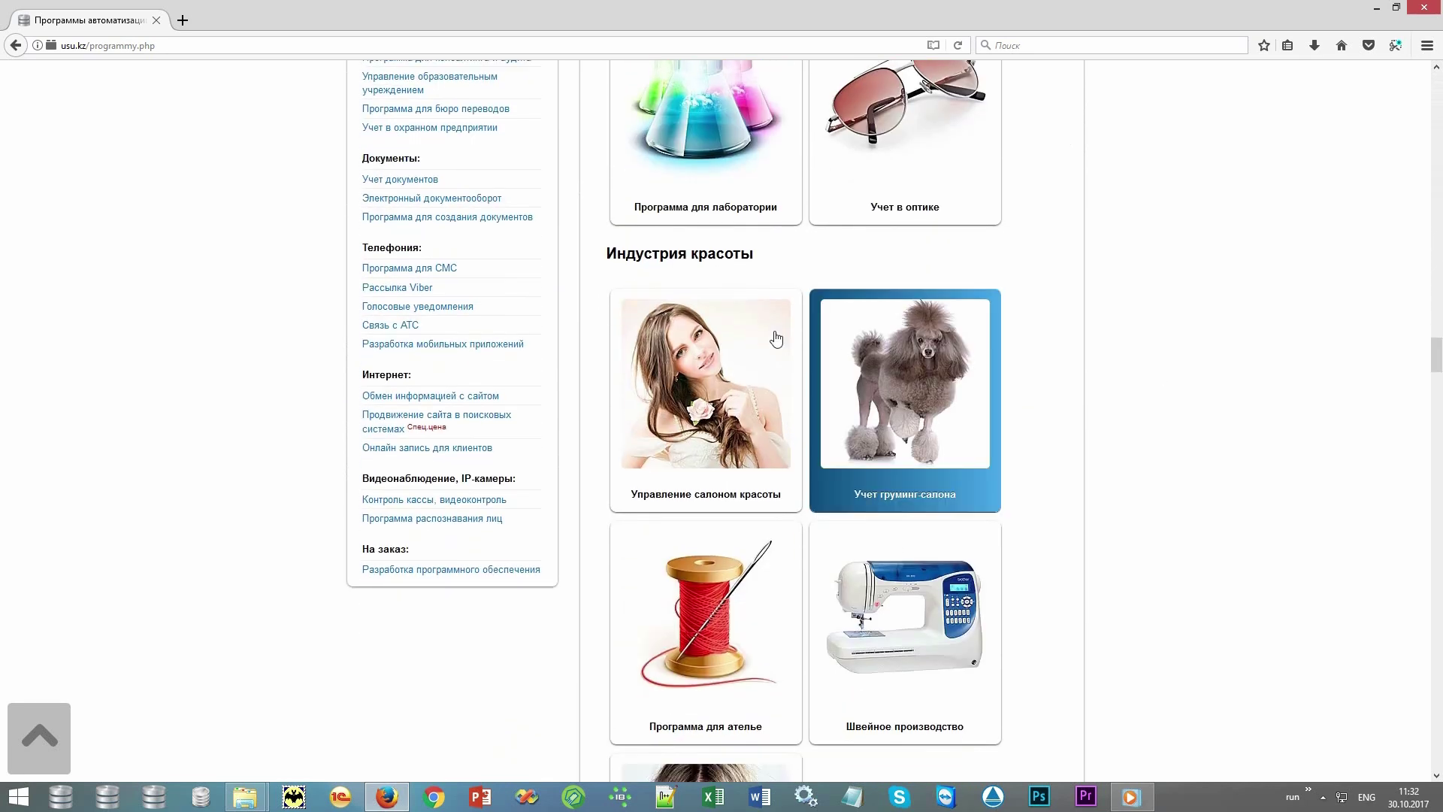
Open the beauty salon management program (Управление салоном красоты) in the online program catalogue.
{"action": "left_click", "coordinate": [749, 336]}
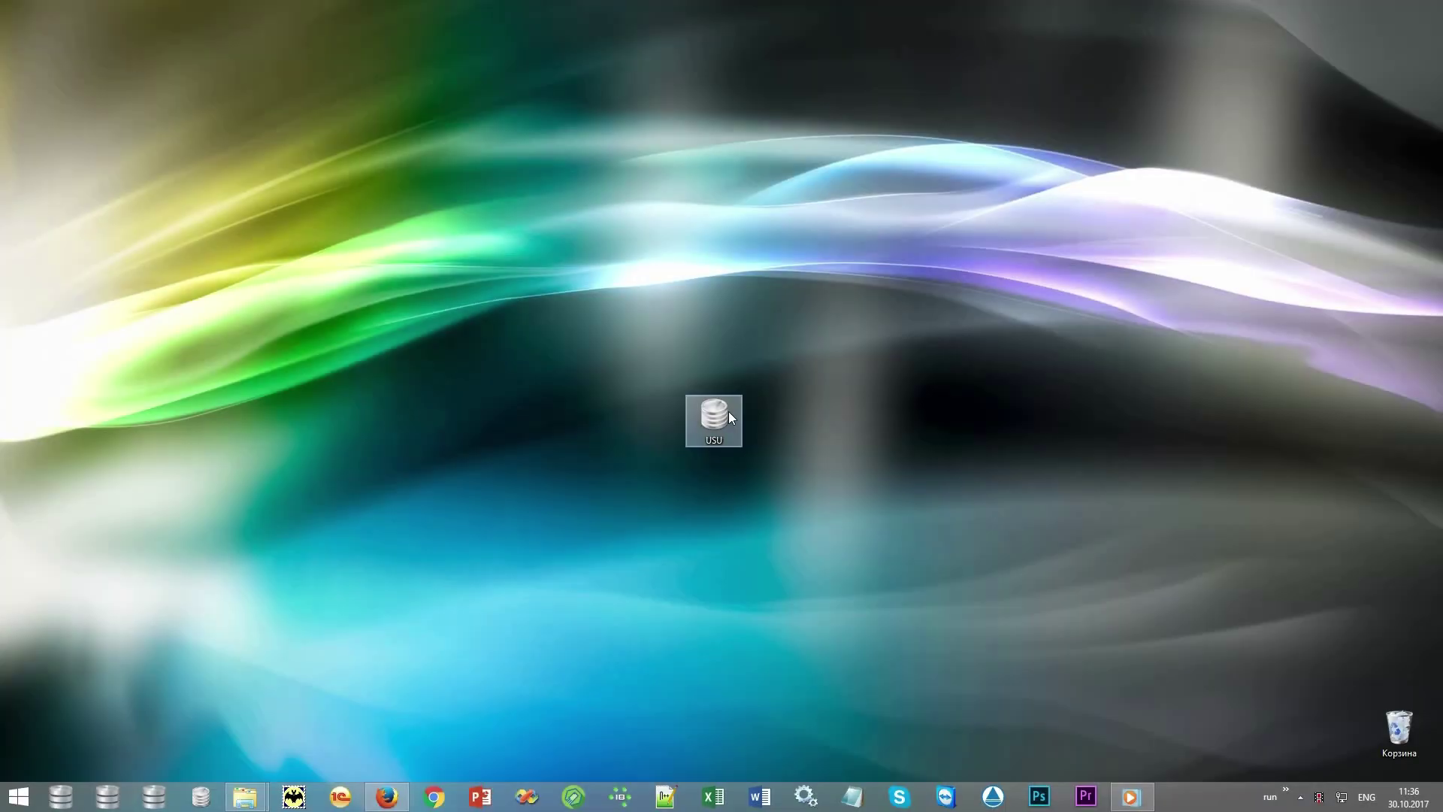
Launch USU from the desktop and log in with the username, the account password and the role MAIN.
{"action": "double_click", "coordinate": [729, 412]}
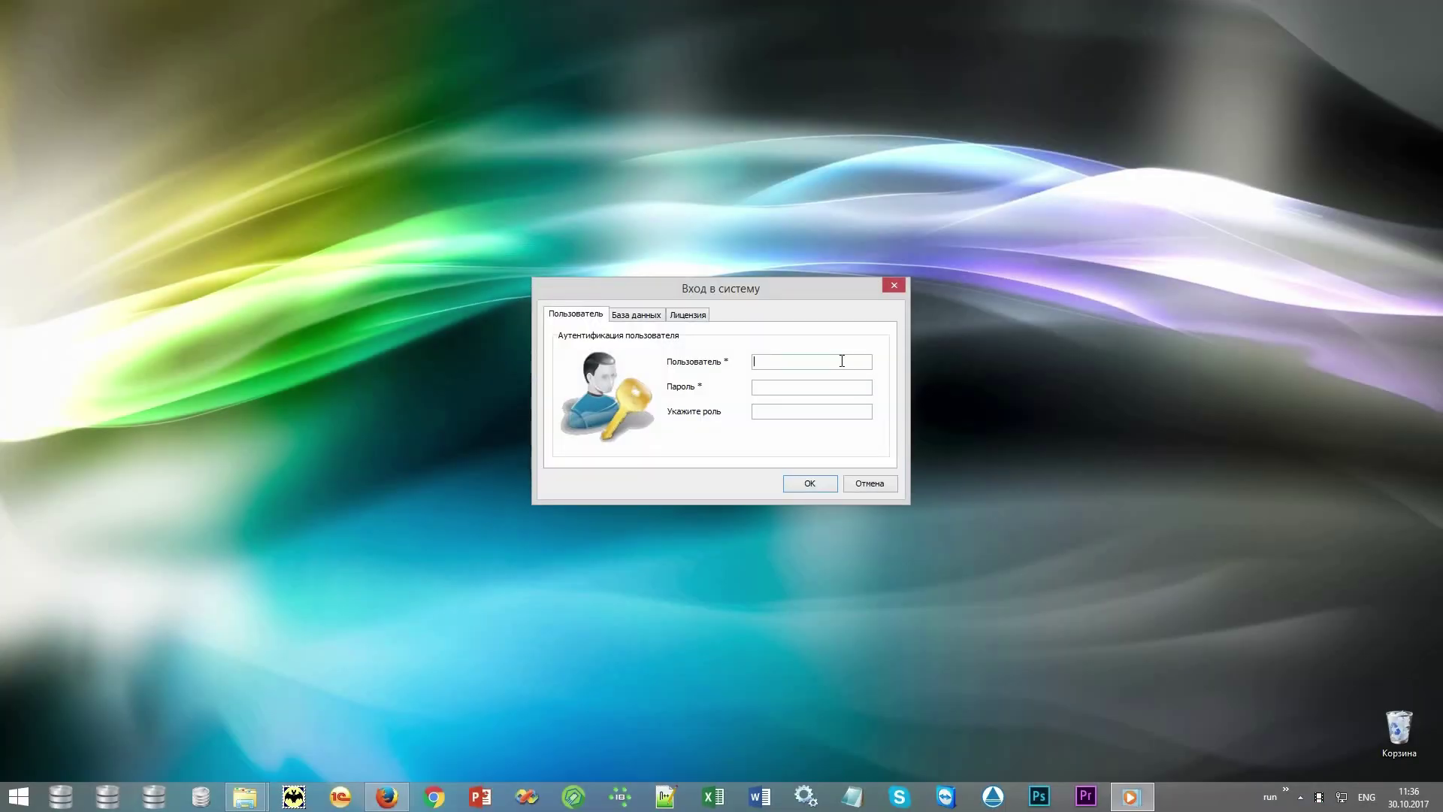
{"action": "type", "text": "NIKOLAY"}
{"action": "left_click", "coordinate": [838, 387]}
{"action": "type", "text": "*"}
{"action": "left_click", "coordinate": [838, 411]}
{"action": "type", "text": "MAIN"}
{"action": "left_click", "coordinate": [823, 482]}
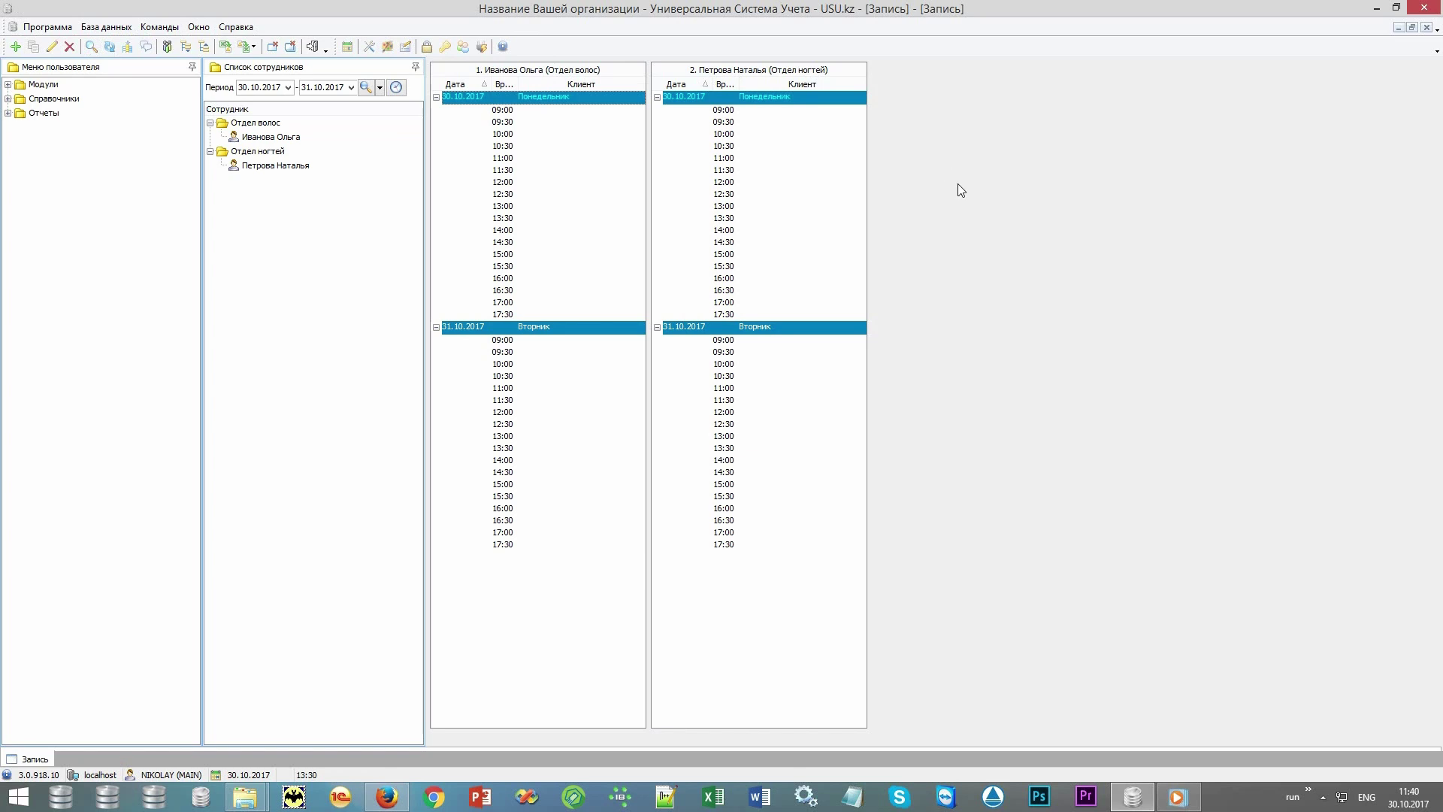
Turn off the operating system style in the interface settings and try the styles Летний день and Рождество.
{"action": "left_click", "coordinate": [388, 46]}
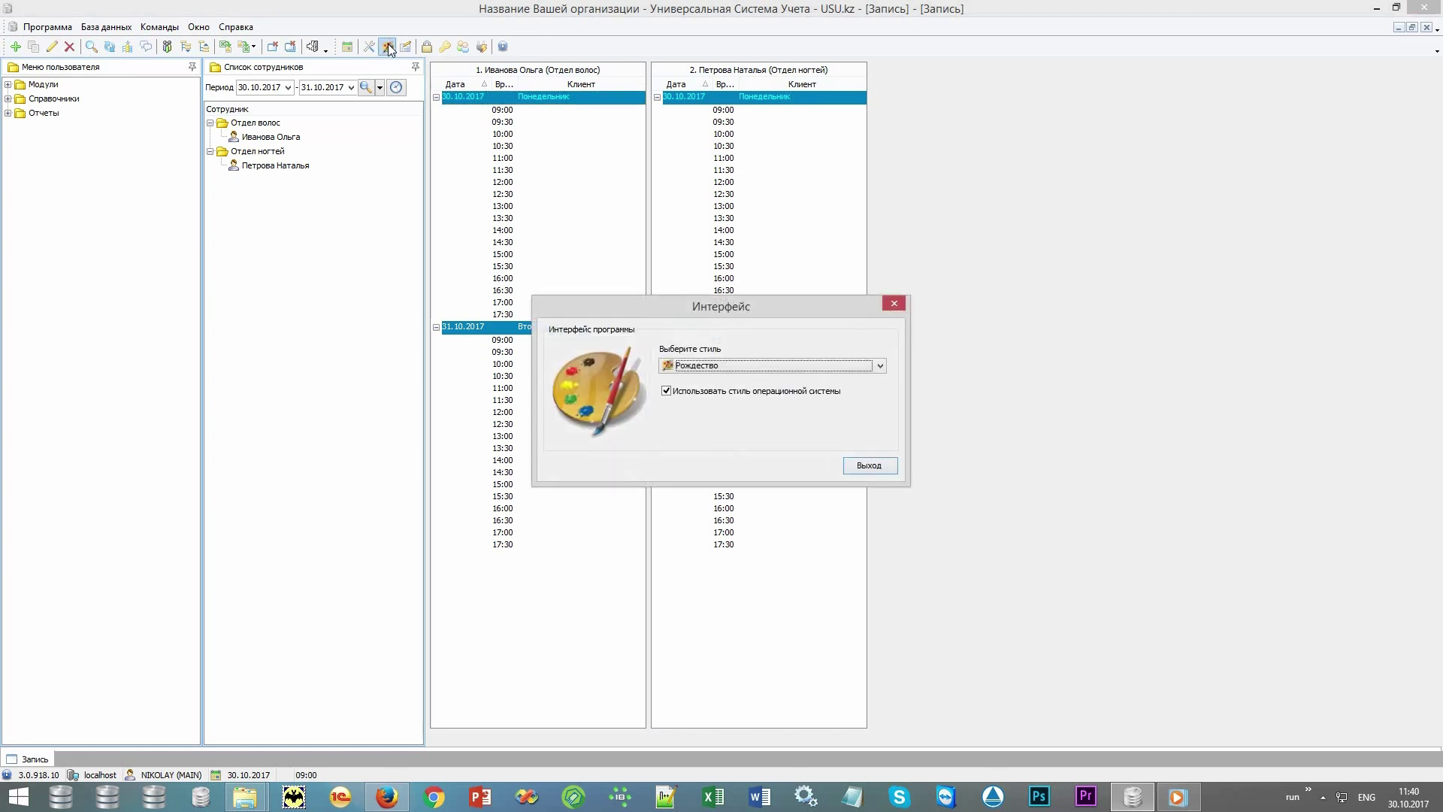
{"action": "left_click", "coordinate": [710, 391]}
{"action": "left_click", "coordinate": [709, 391]}
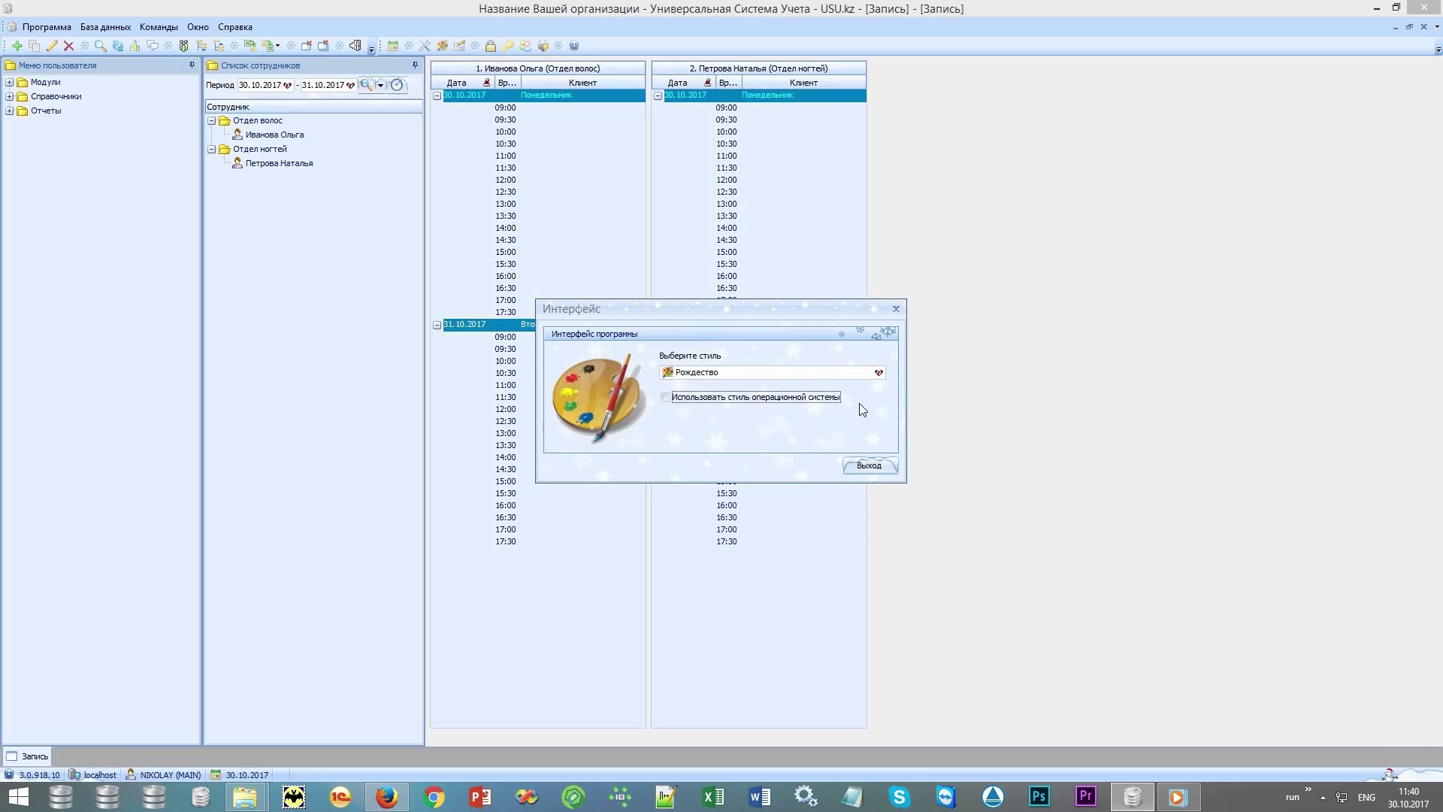
{"action": "left_click", "coordinate": [878, 373]}
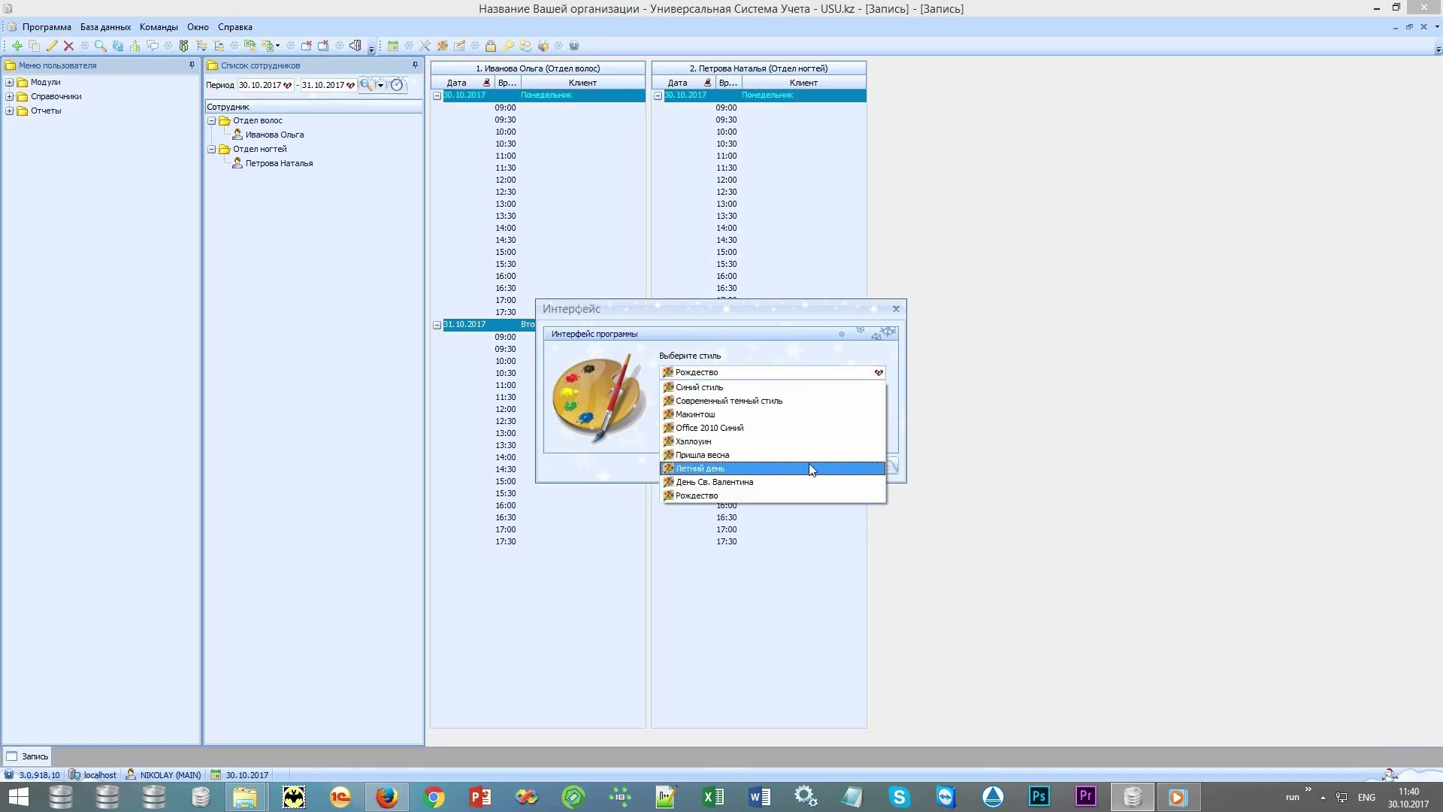
{"action": "left_click", "coordinate": [809, 466]}
{"action": "left_click", "coordinate": [877, 373]}
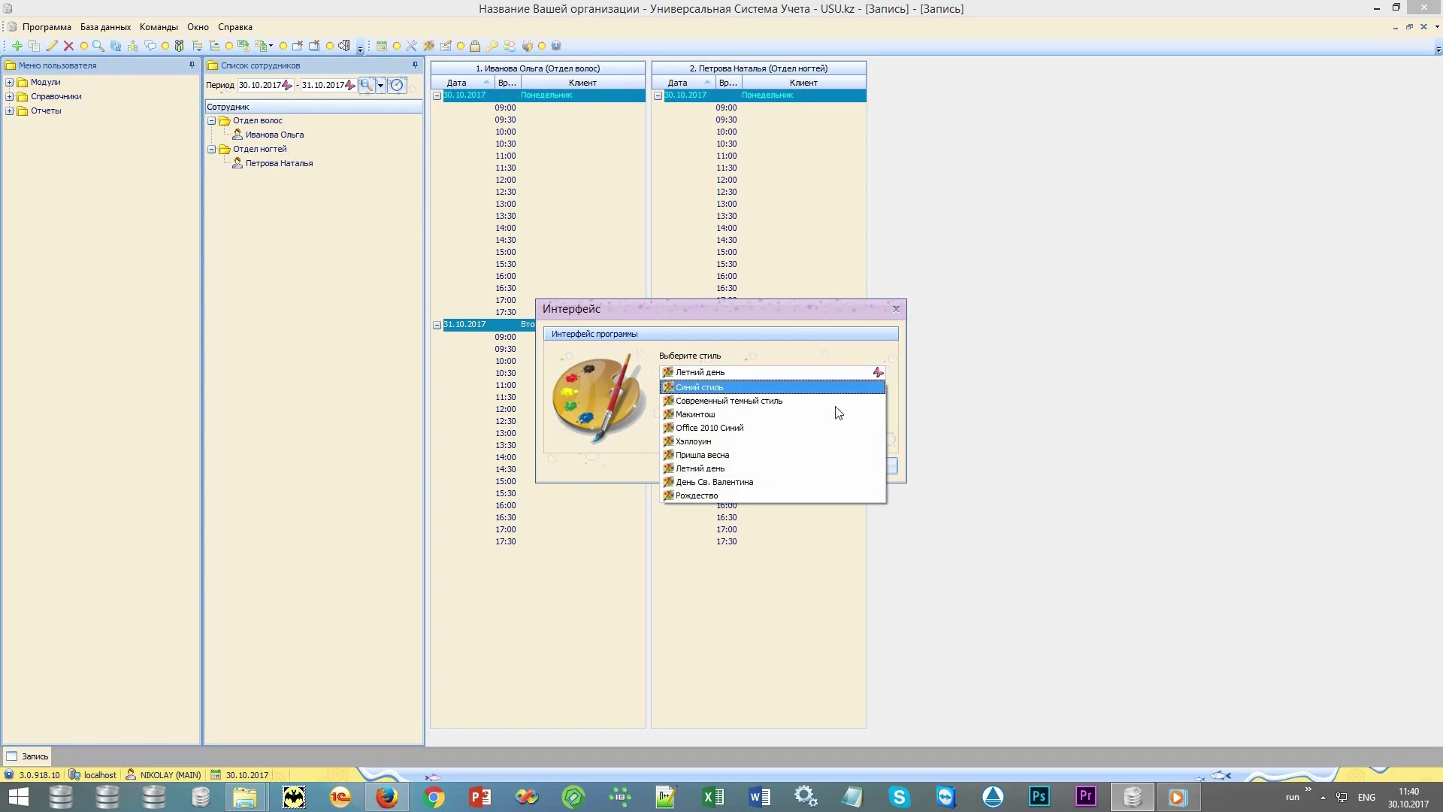
{"action": "left_click", "coordinate": [756, 494]}
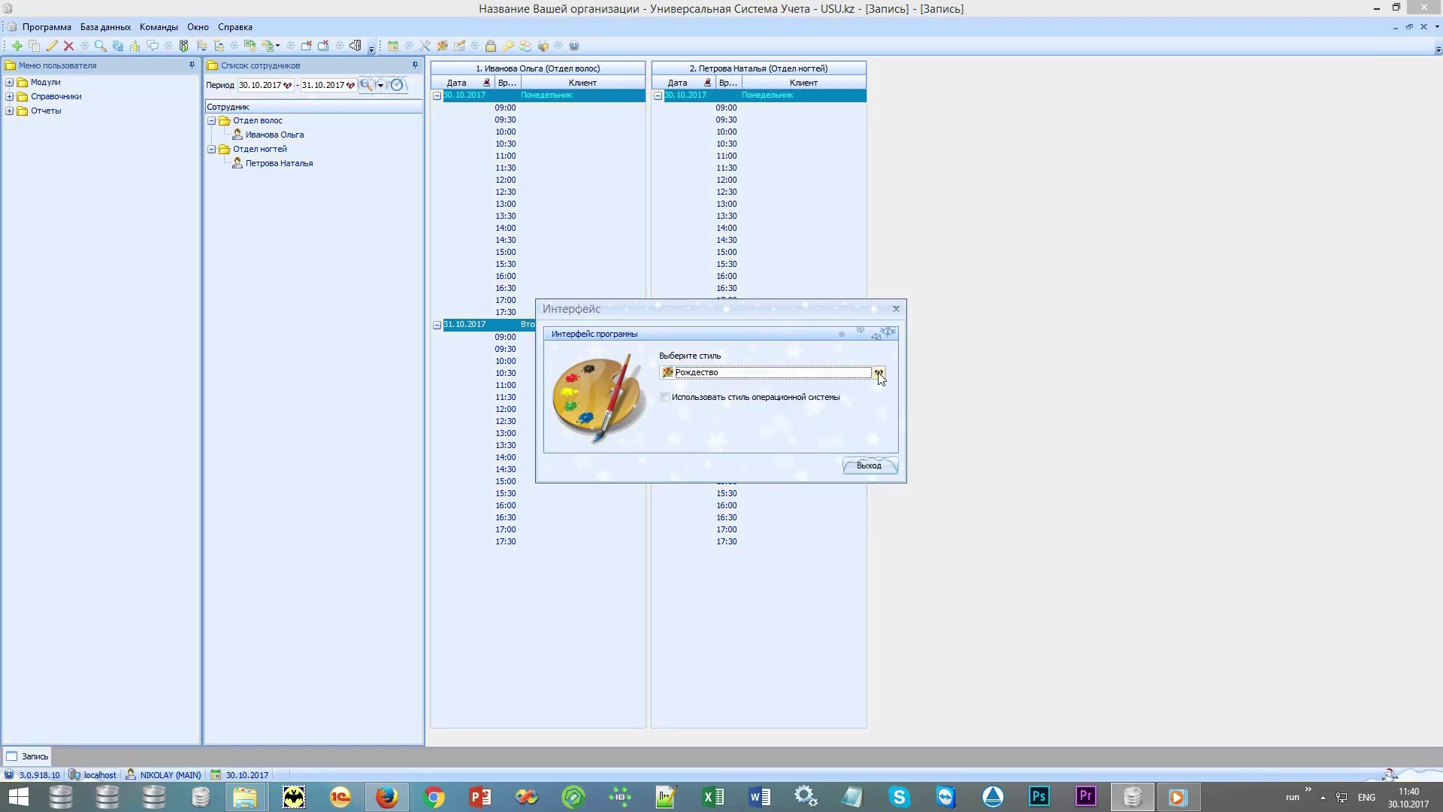
Try the styles Современный темный стиль and День Св. Валентина, restore the operating system style and close the interface settings.
{"action": "left_click", "coordinate": [878, 373]}
{"action": "left_click", "coordinate": [846, 399]}
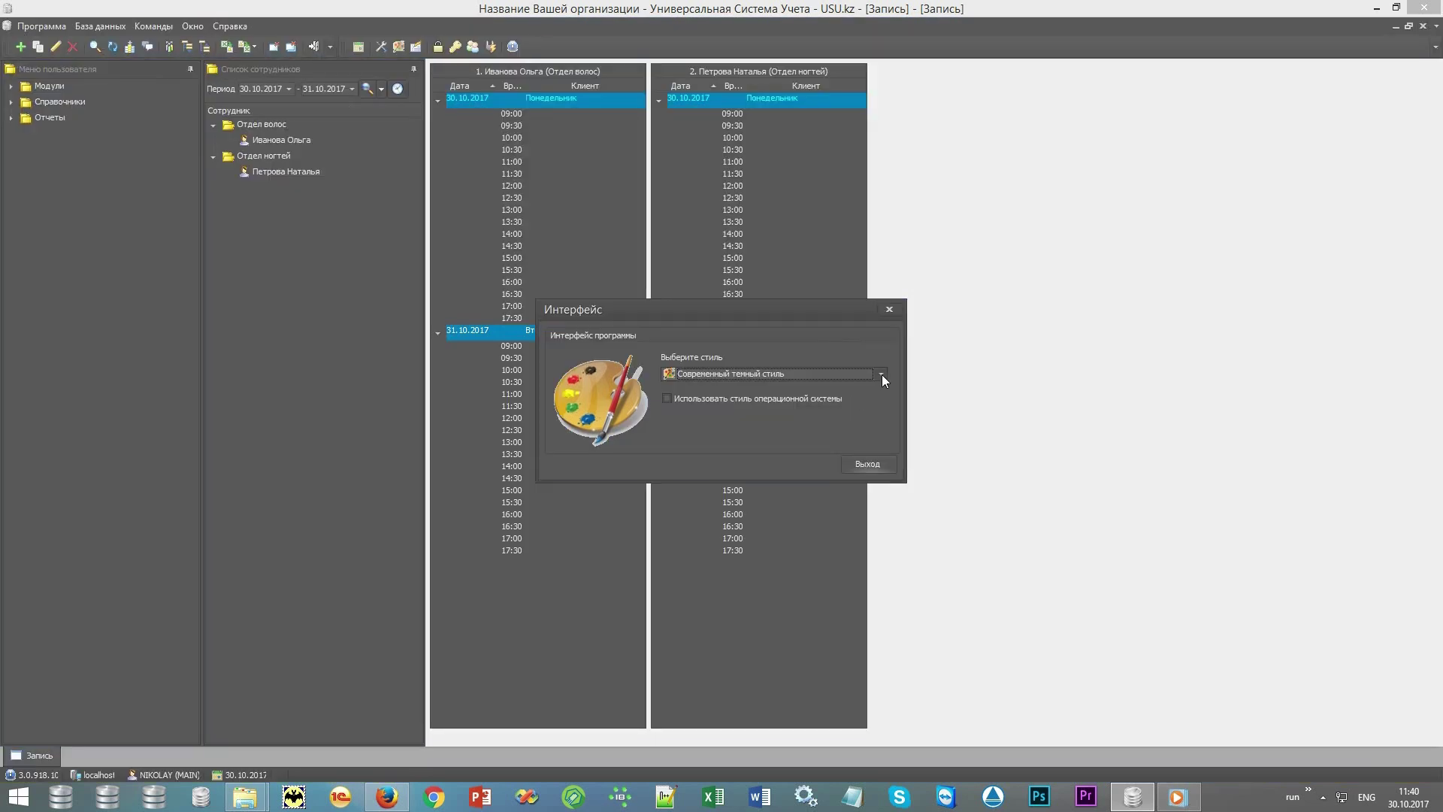
{"action": "left_click", "coordinate": [881, 374]}
{"action": "left_click", "coordinate": [802, 482]}
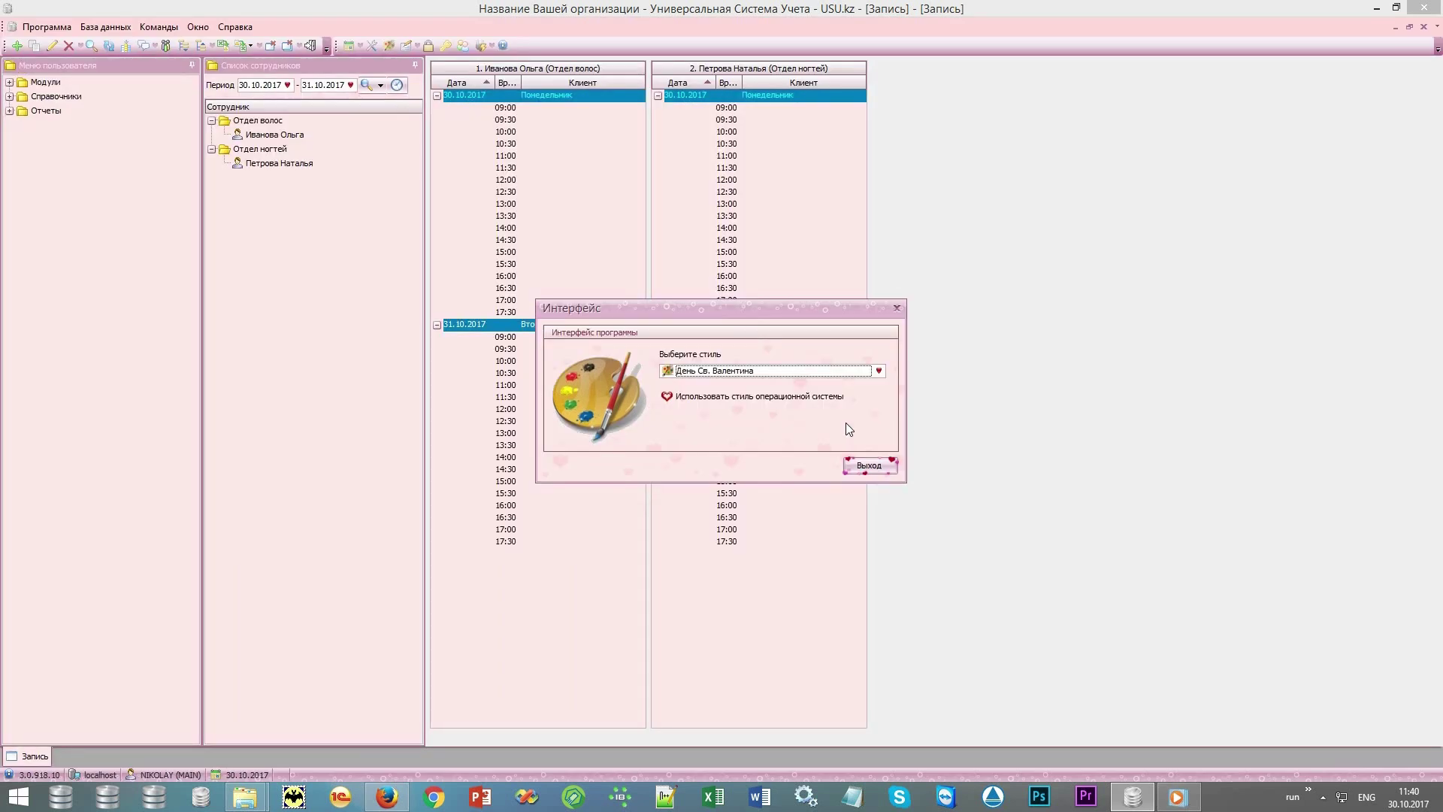
{"action": "left_click", "coordinate": [706, 398]}
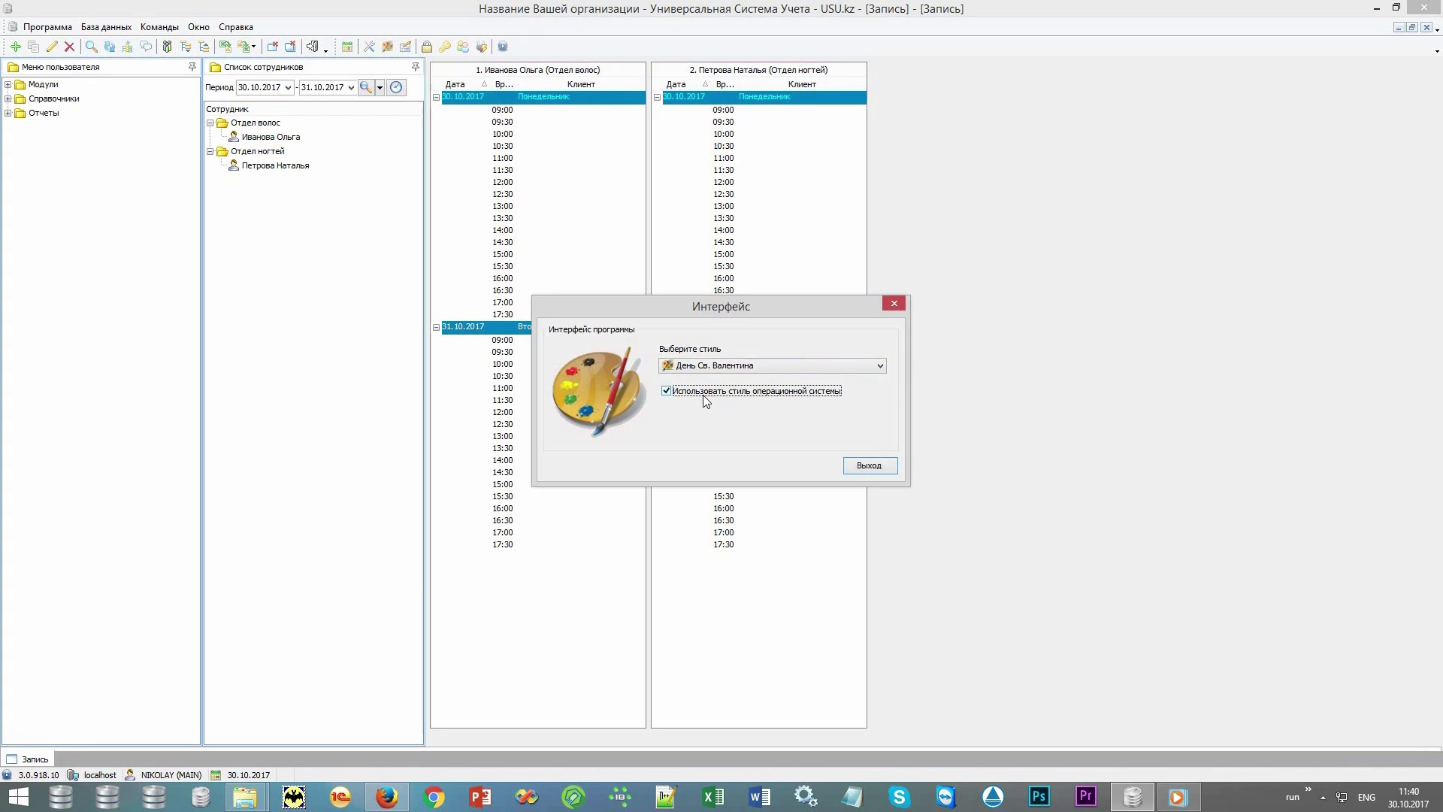
{"action": "left_click", "coordinate": [852, 471]}
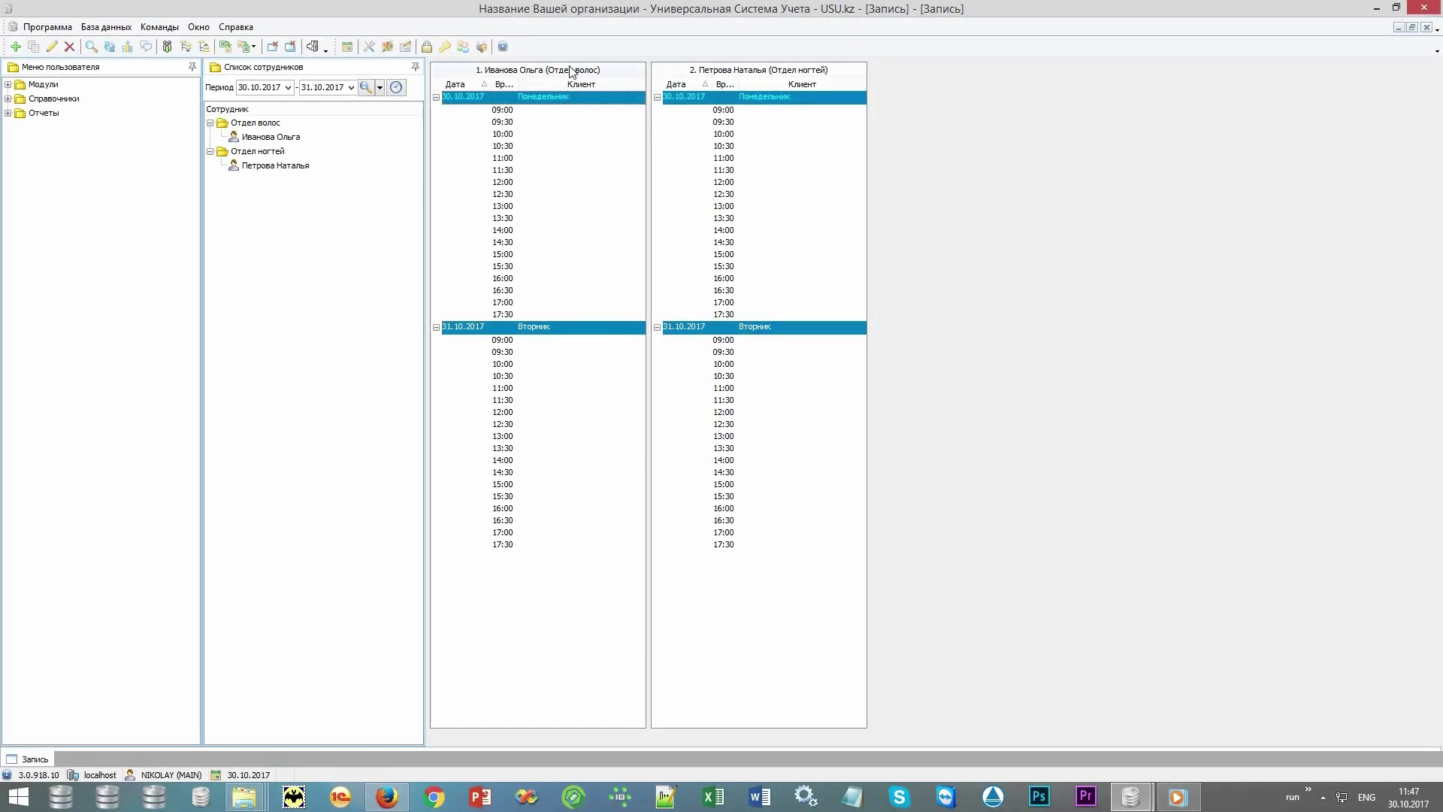
Examine the schedule's start and end date calendars and the employees listed under the hair and nail departments.
{"action": "left_click", "coordinate": [351, 87]}
{"action": "left_click", "coordinate": [351, 87]}
{"action": "left_click", "coordinate": [287, 87]}
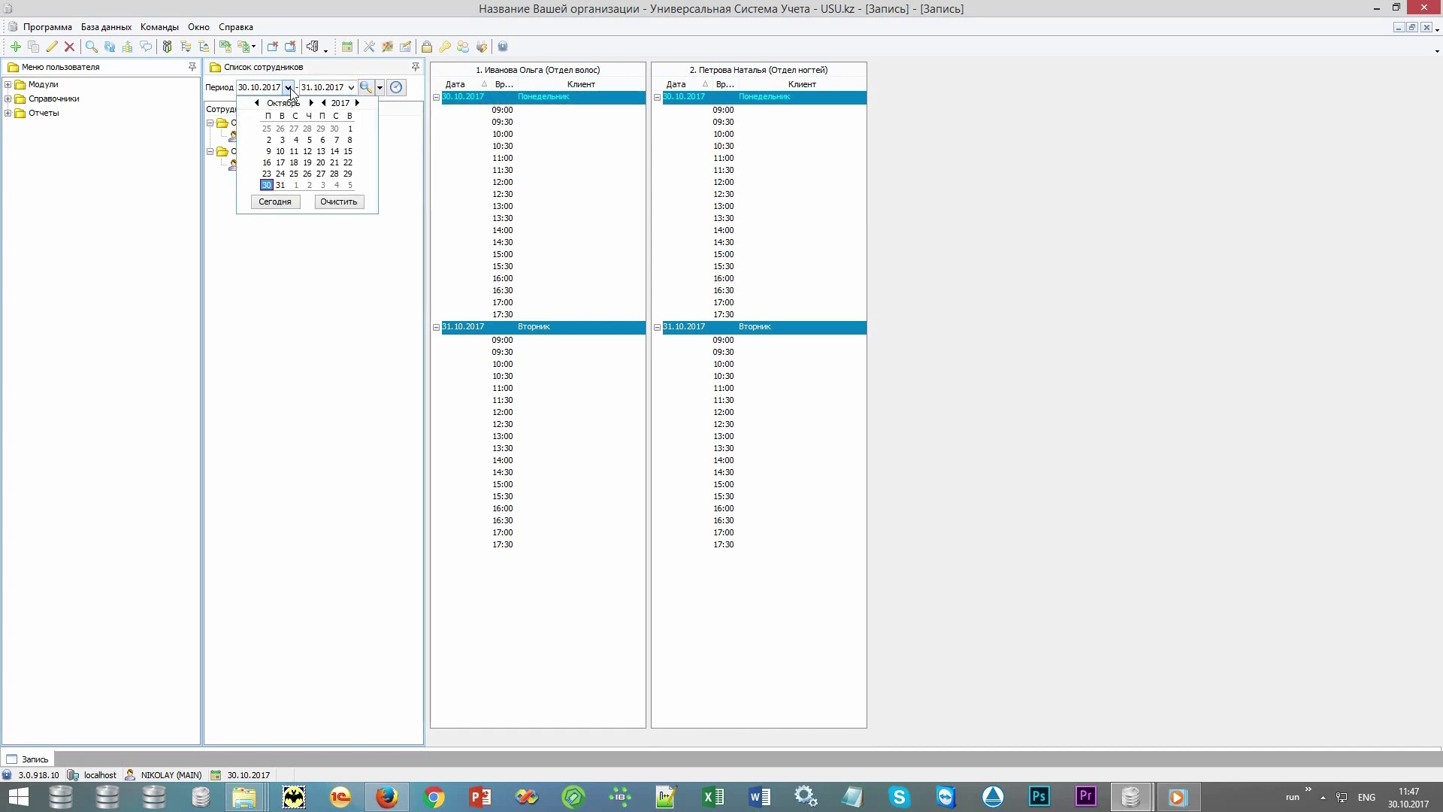
{"action": "left_click", "coordinate": [288, 88]}
{"action": "left_click", "coordinate": [293, 138]}
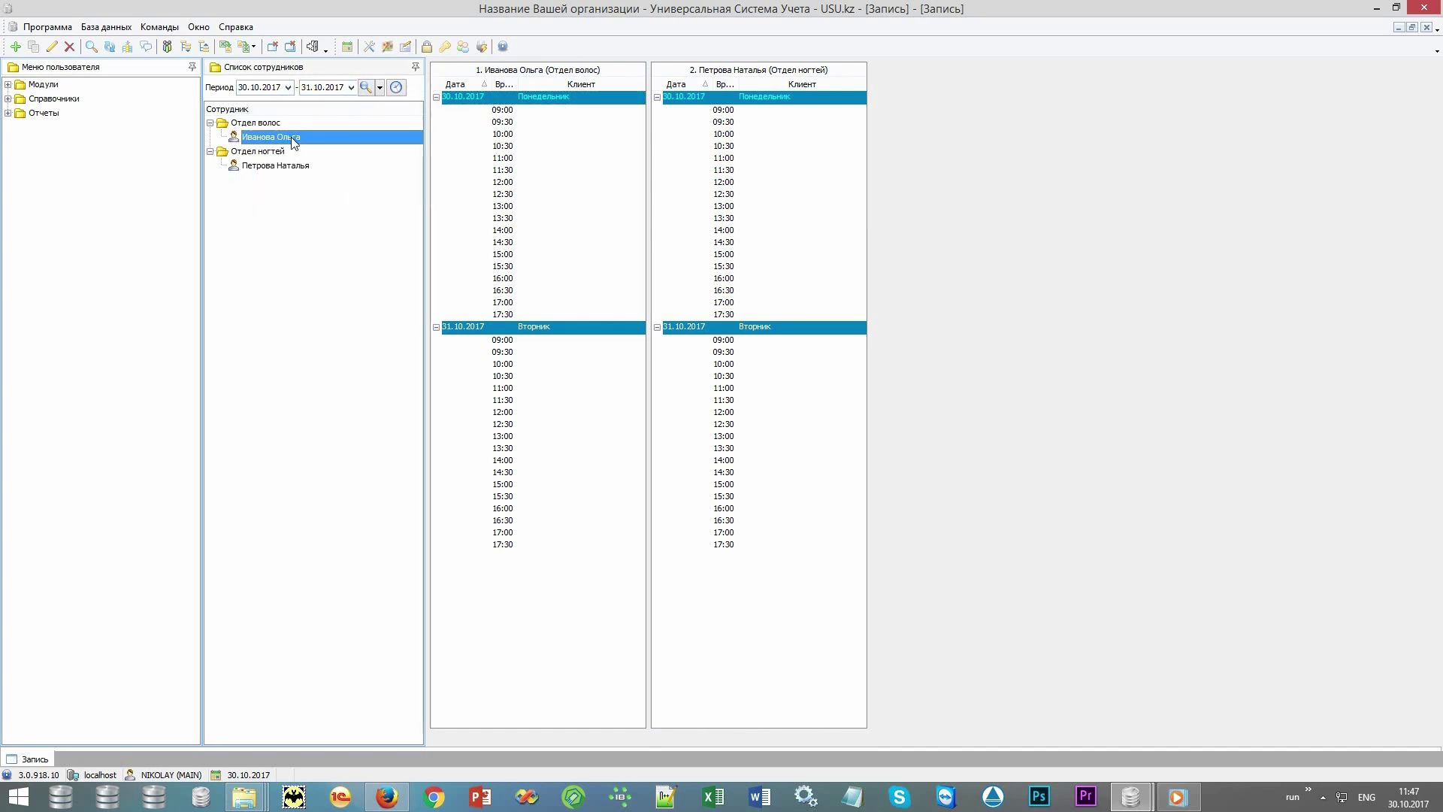
{"action": "left_click", "coordinate": [309, 166]}
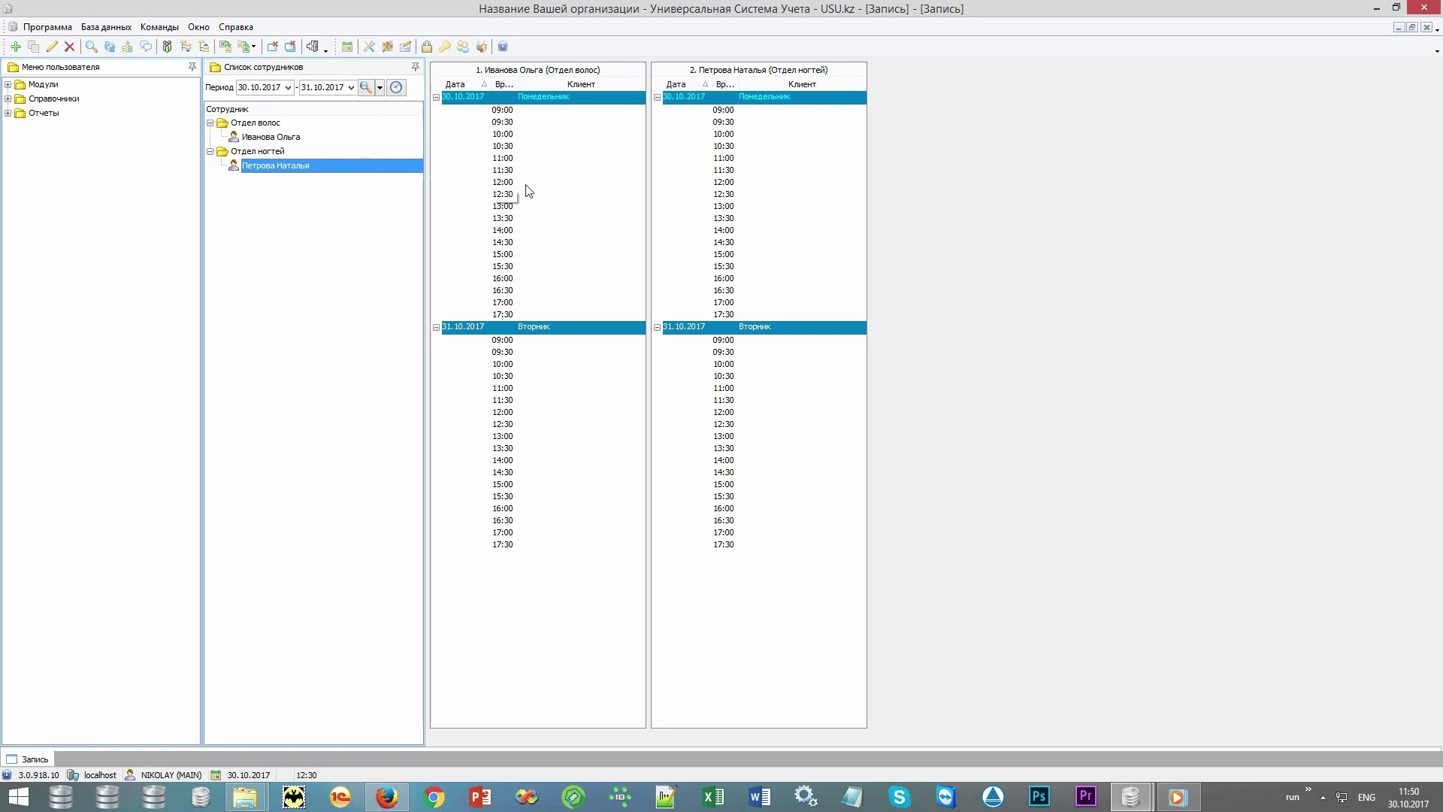
Start a booking with the hair department employee on 30.10.2017 at 11:00 and open the client list for it.
{"action": "double_click", "coordinate": [551, 158]}
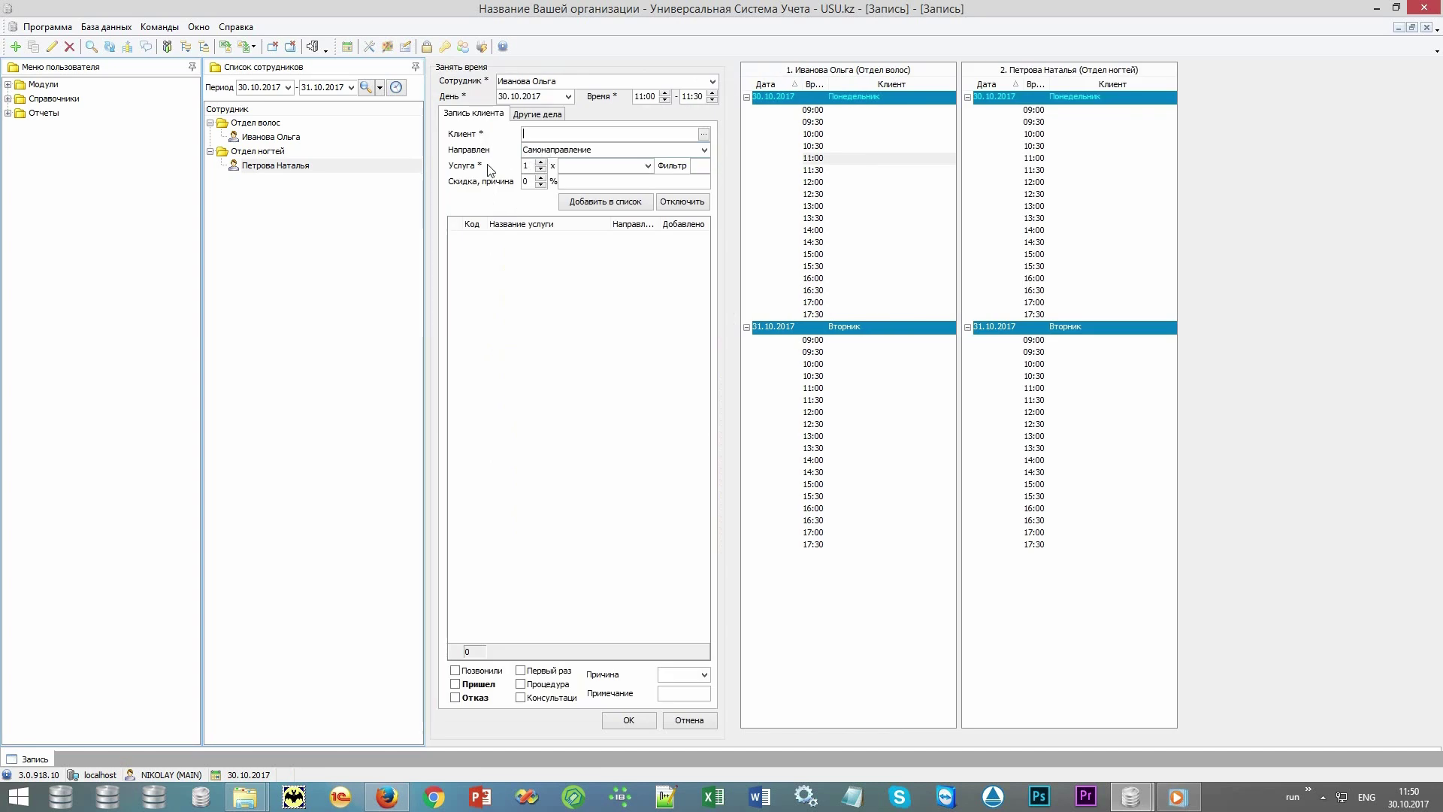
{"action": "left_click", "coordinate": [703, 135]}
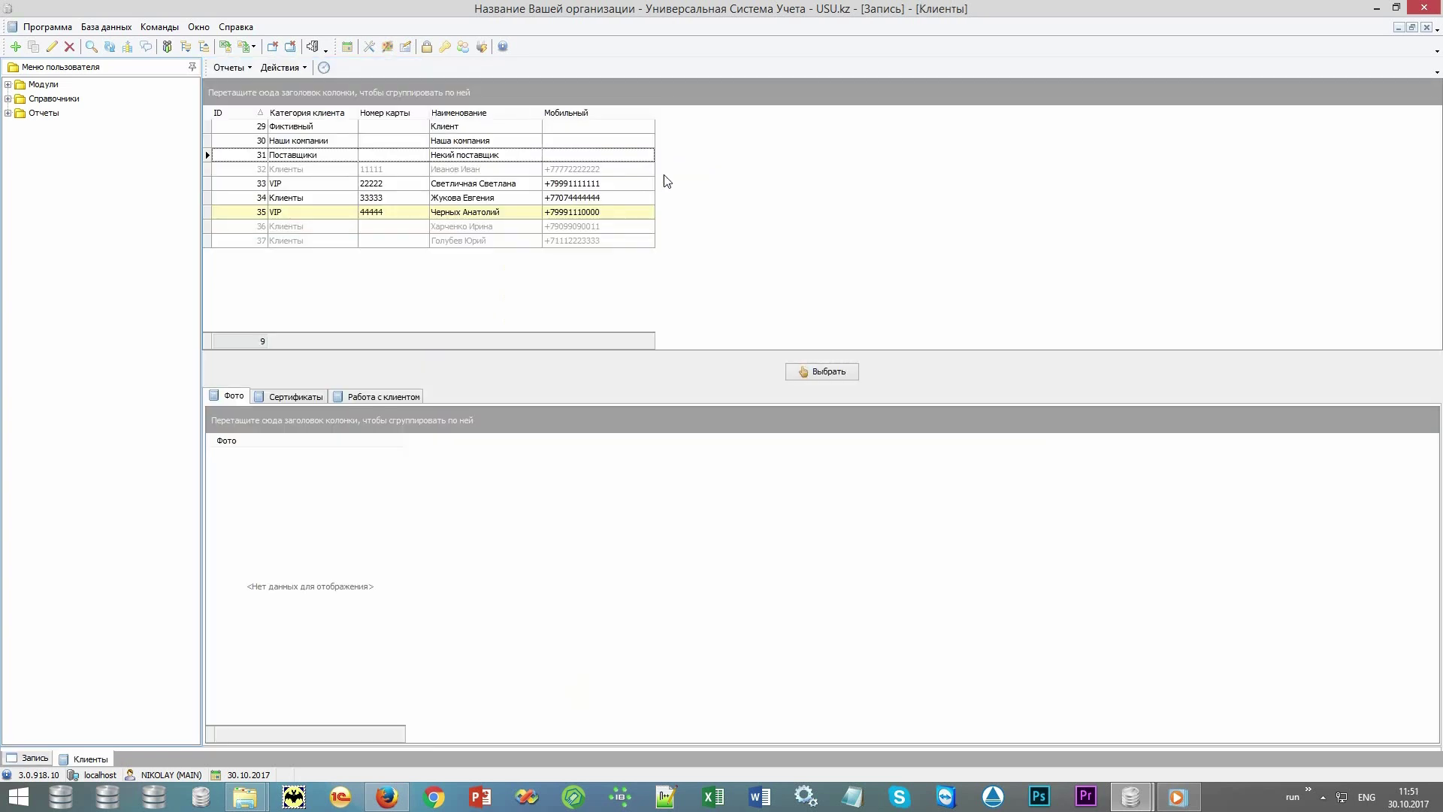
Look through existing clients' photos, find a client by the first letters of the name, and check the card and mobile number fields.
{"action": "left_click", "coordinate": [523, 184]}
{"action": "left_click", "coordinate": [518, 198]}
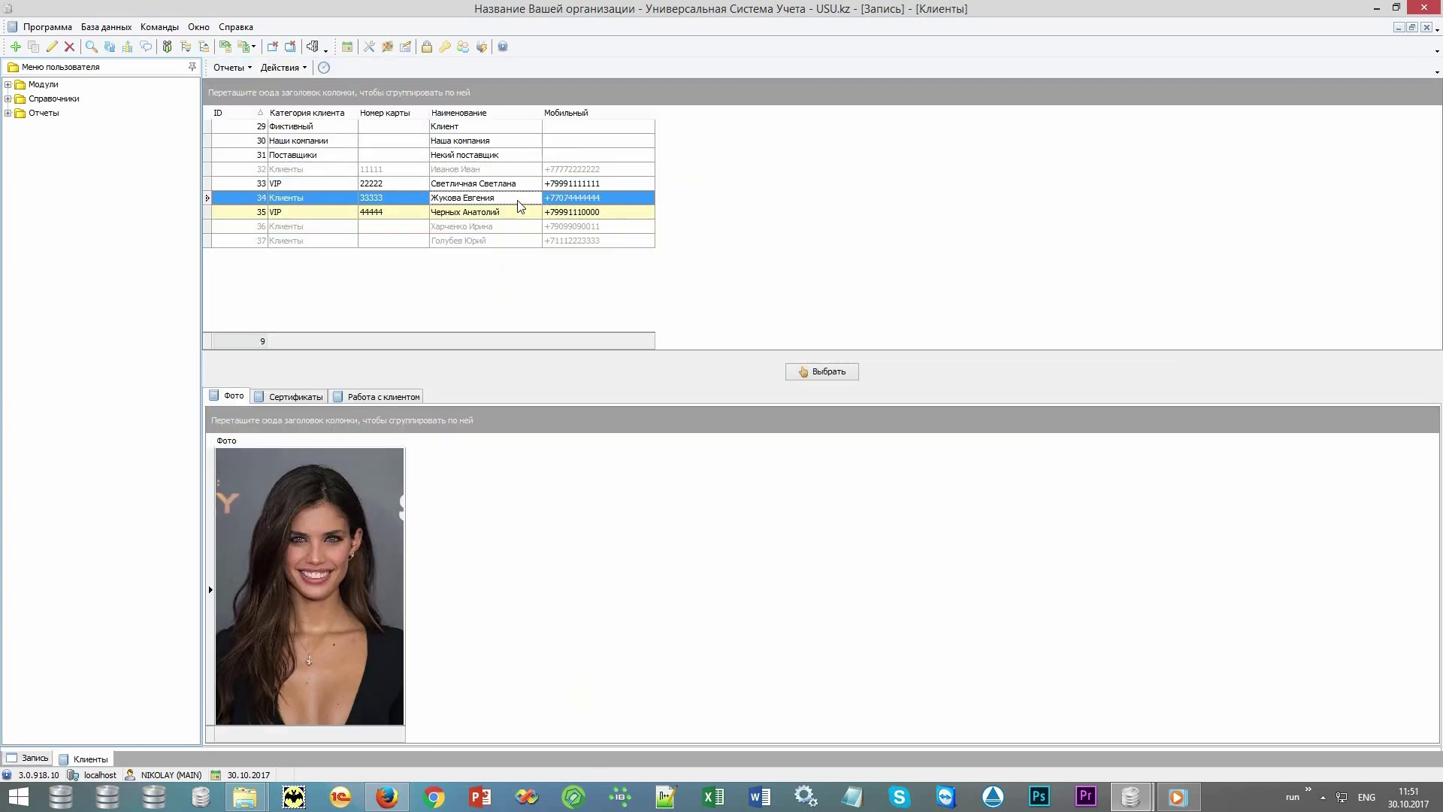
{"action": "left_click", "coordinate": [517, 215]}
{"action": "left_click", "coordinate": [517, 229]}
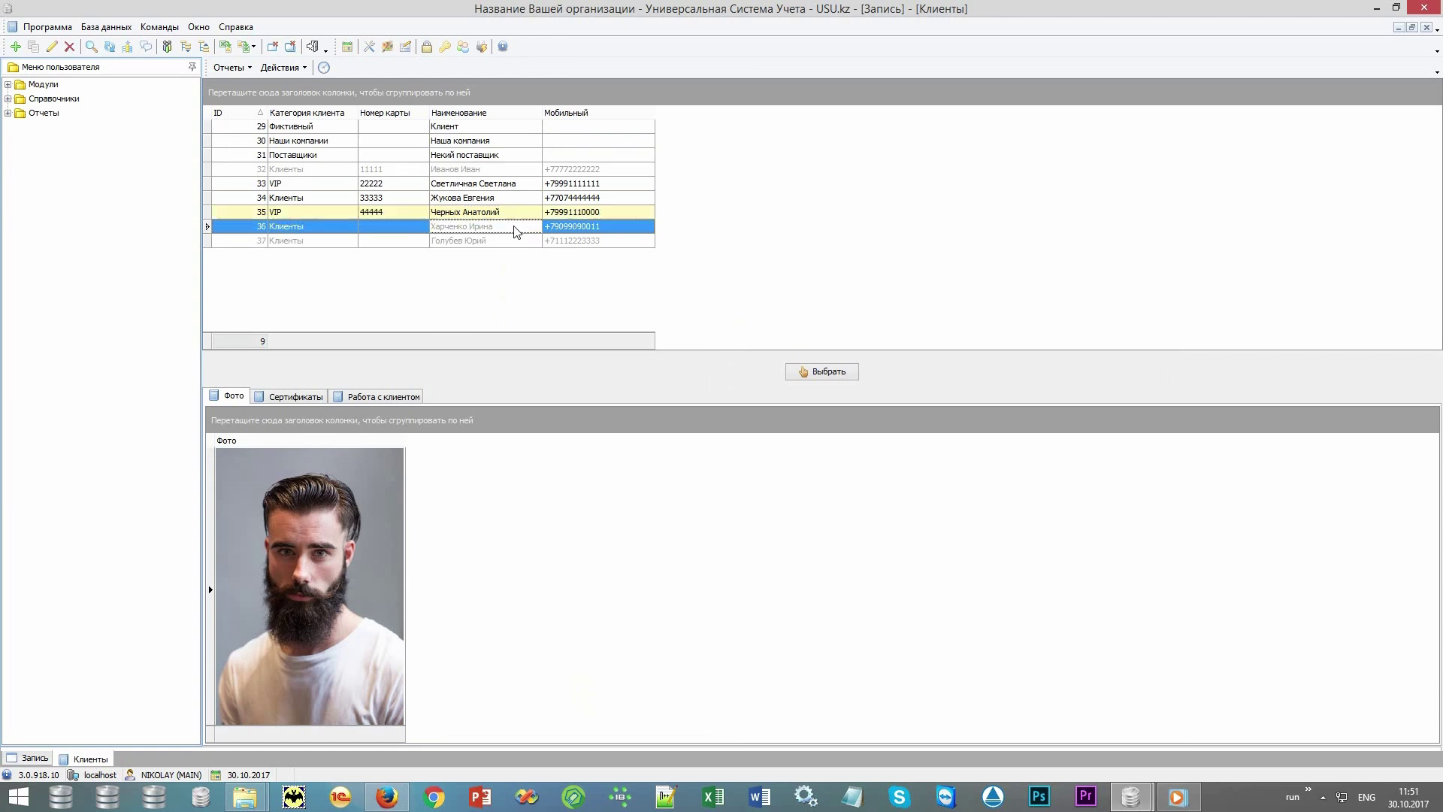
{"action": "key", "text": "alt+shift"}
{"action": "type", "text": "и"}
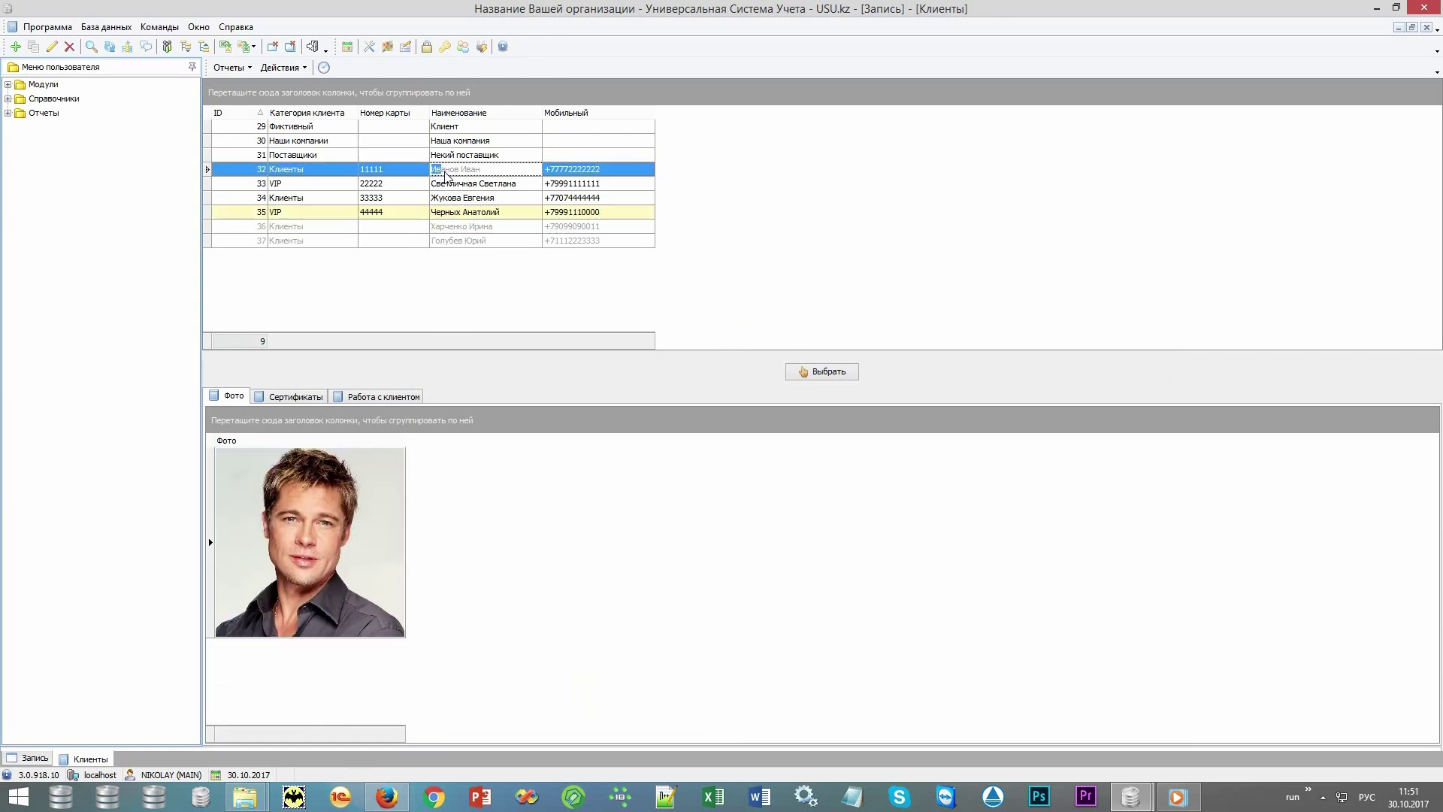
{"action": "left_click", "coordinate": [401, 173]}
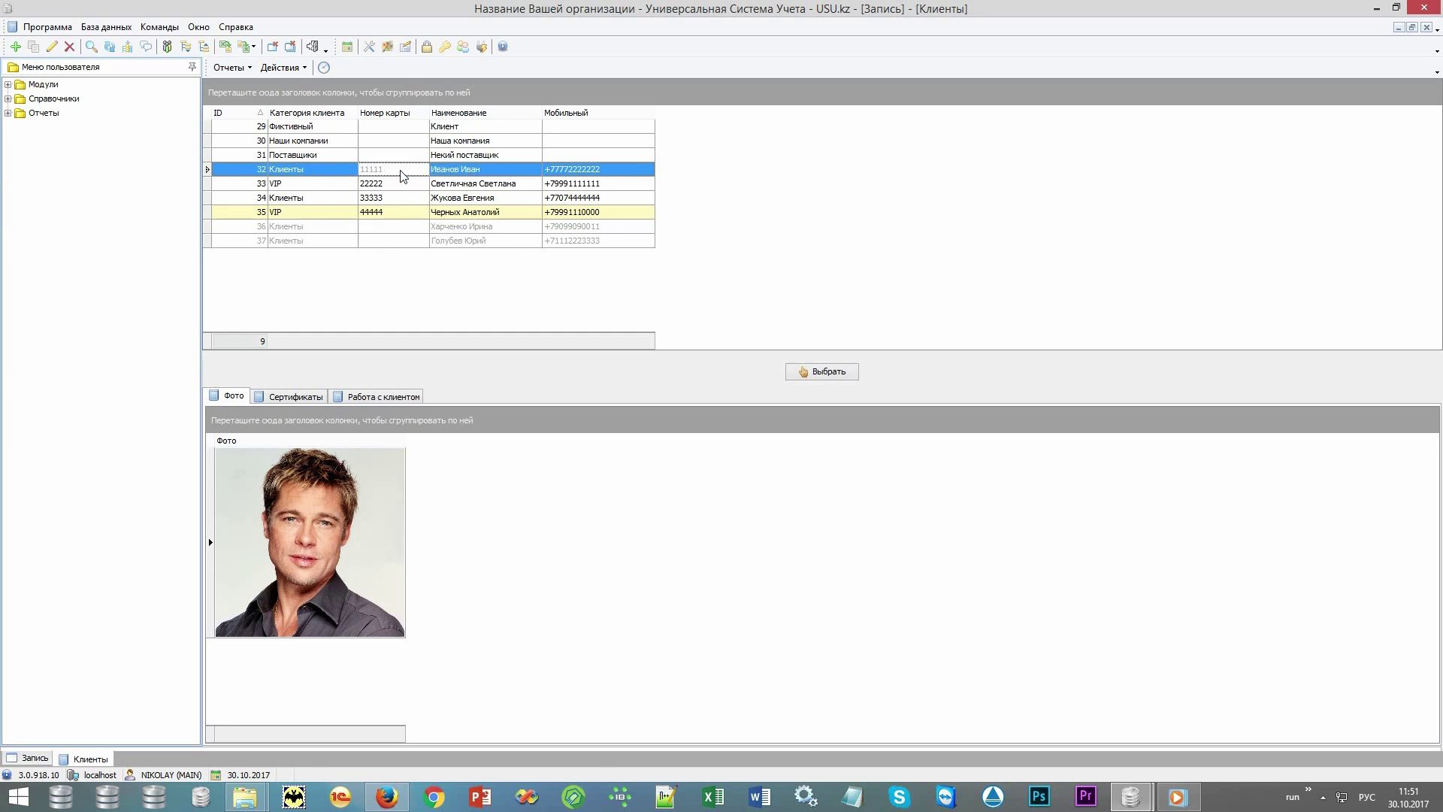
{"action": "left_click", "coordinate": [608, 173]}
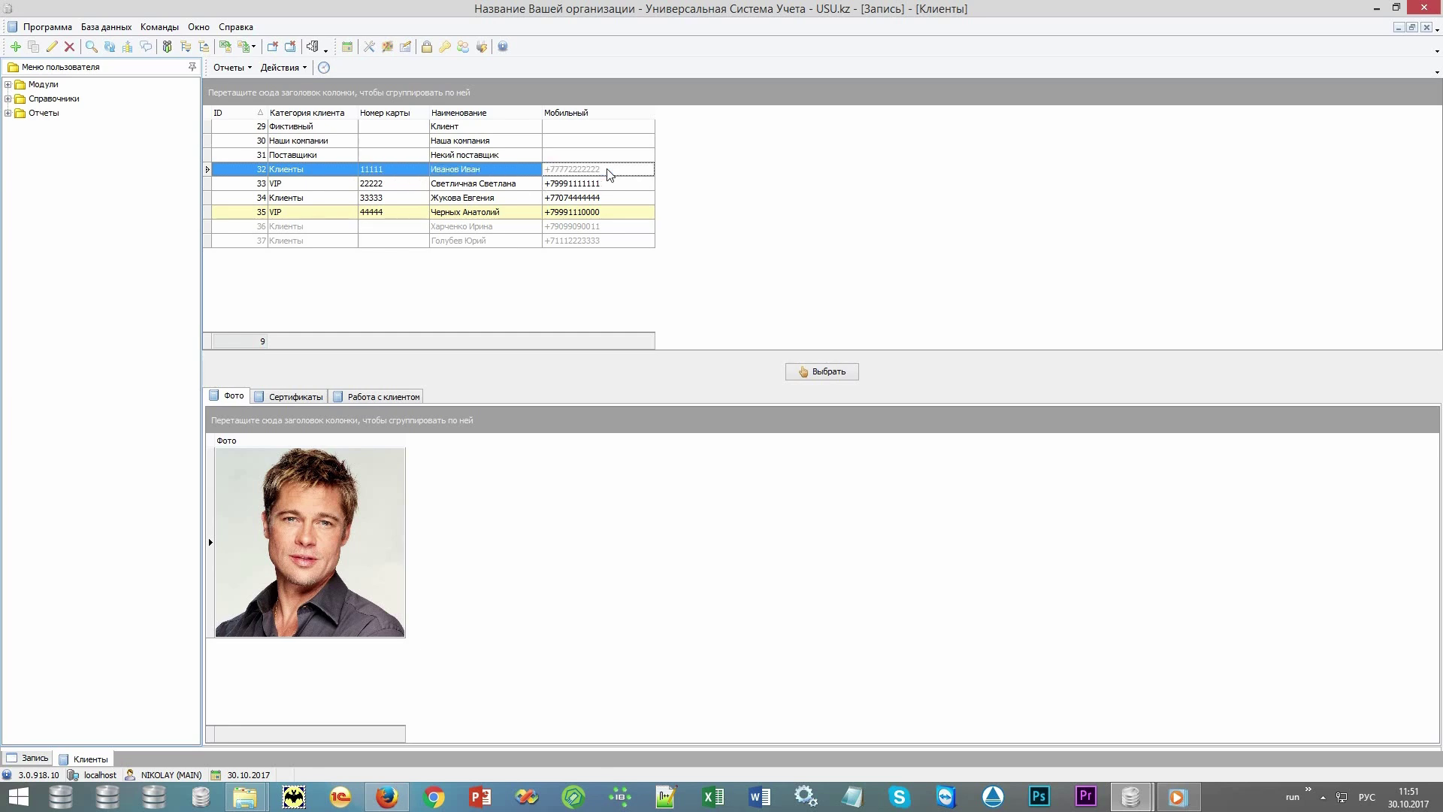
Add a client record named "Новый клиент" and fill in the mobile number and the other phone number.
{"action": "right_click", "coordinate": [689, 171]}
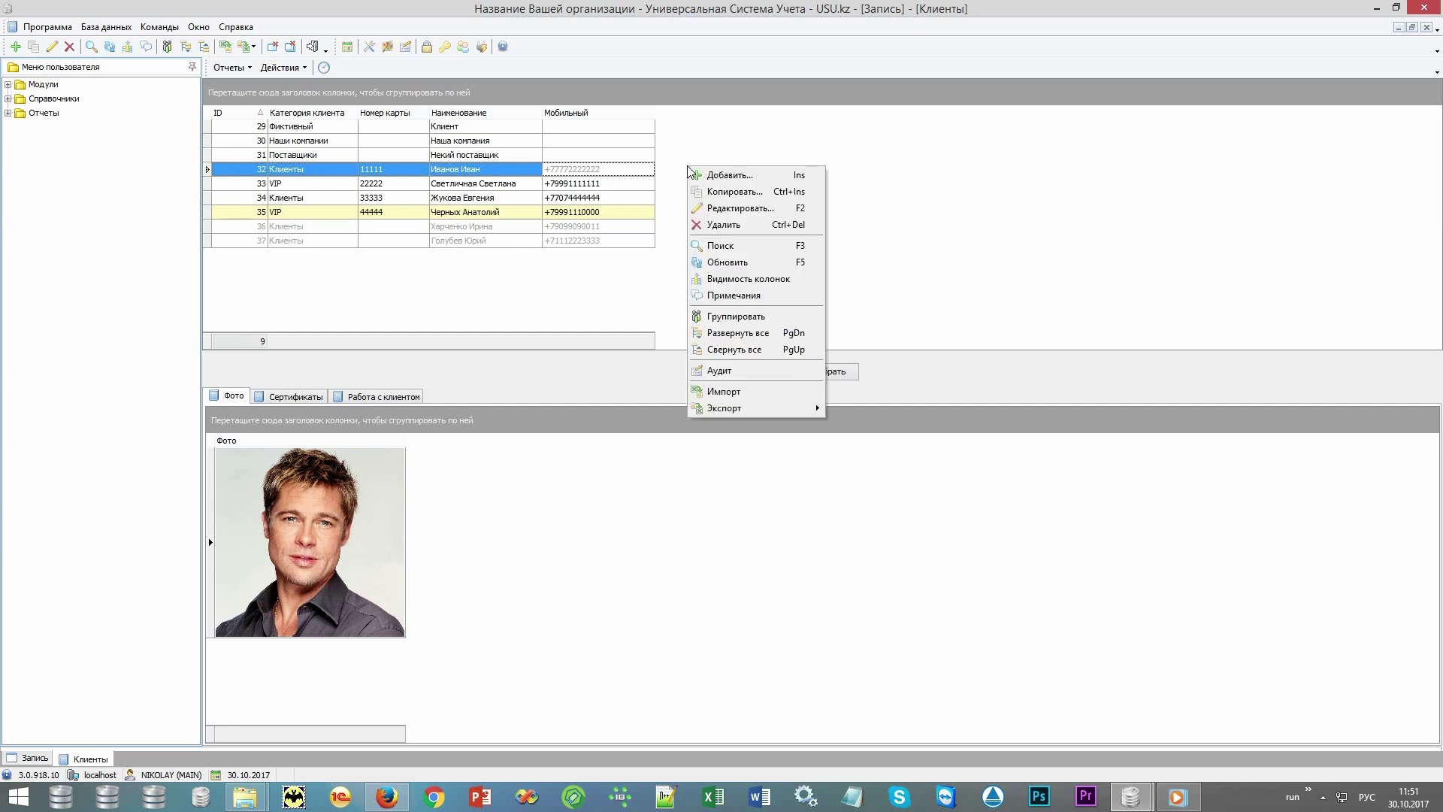
{"action": "left_click", "coordinate": [778, 178]}
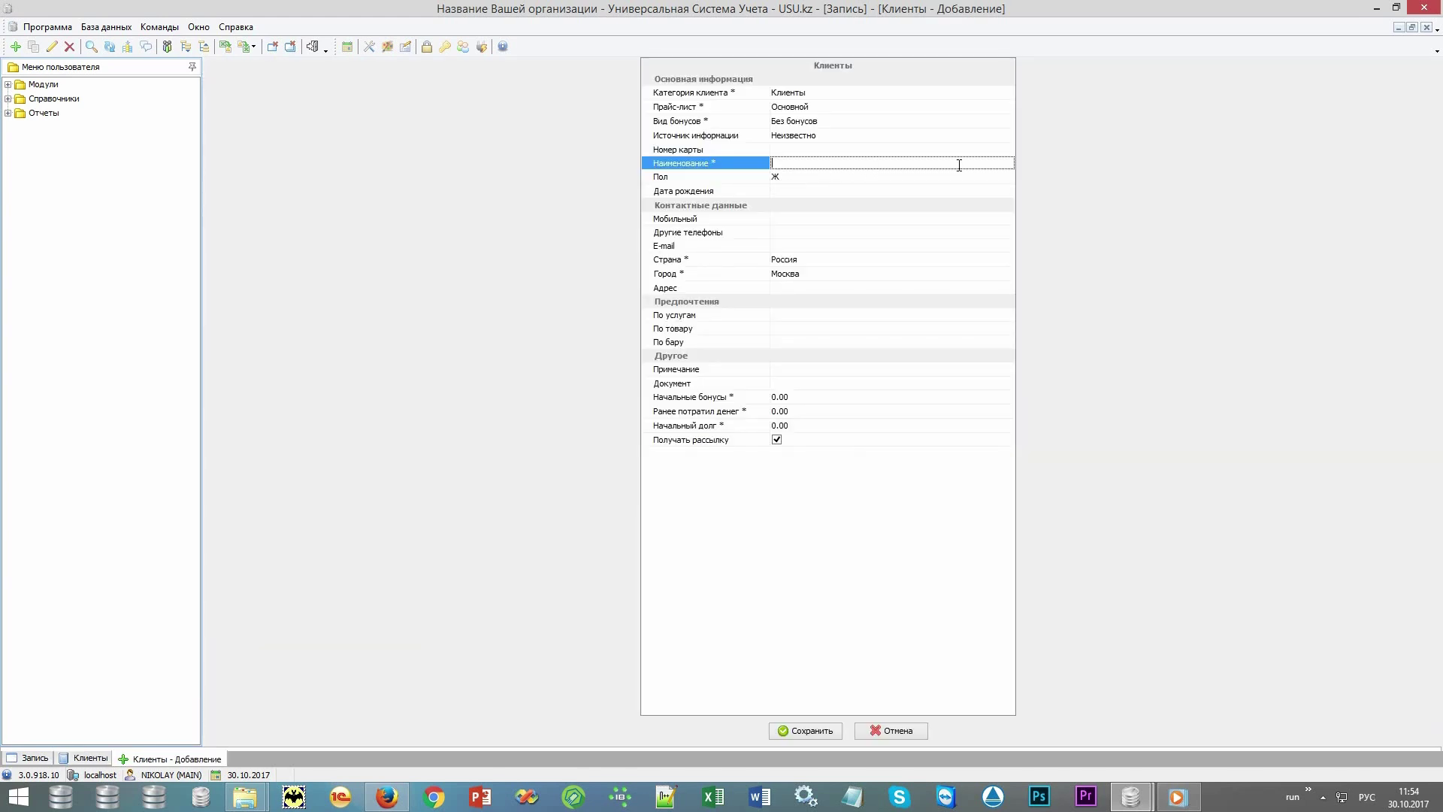
{"action": "type", "text": "Новый клиент"}
{"action": "left_click", "coordinate": [722, 218]}
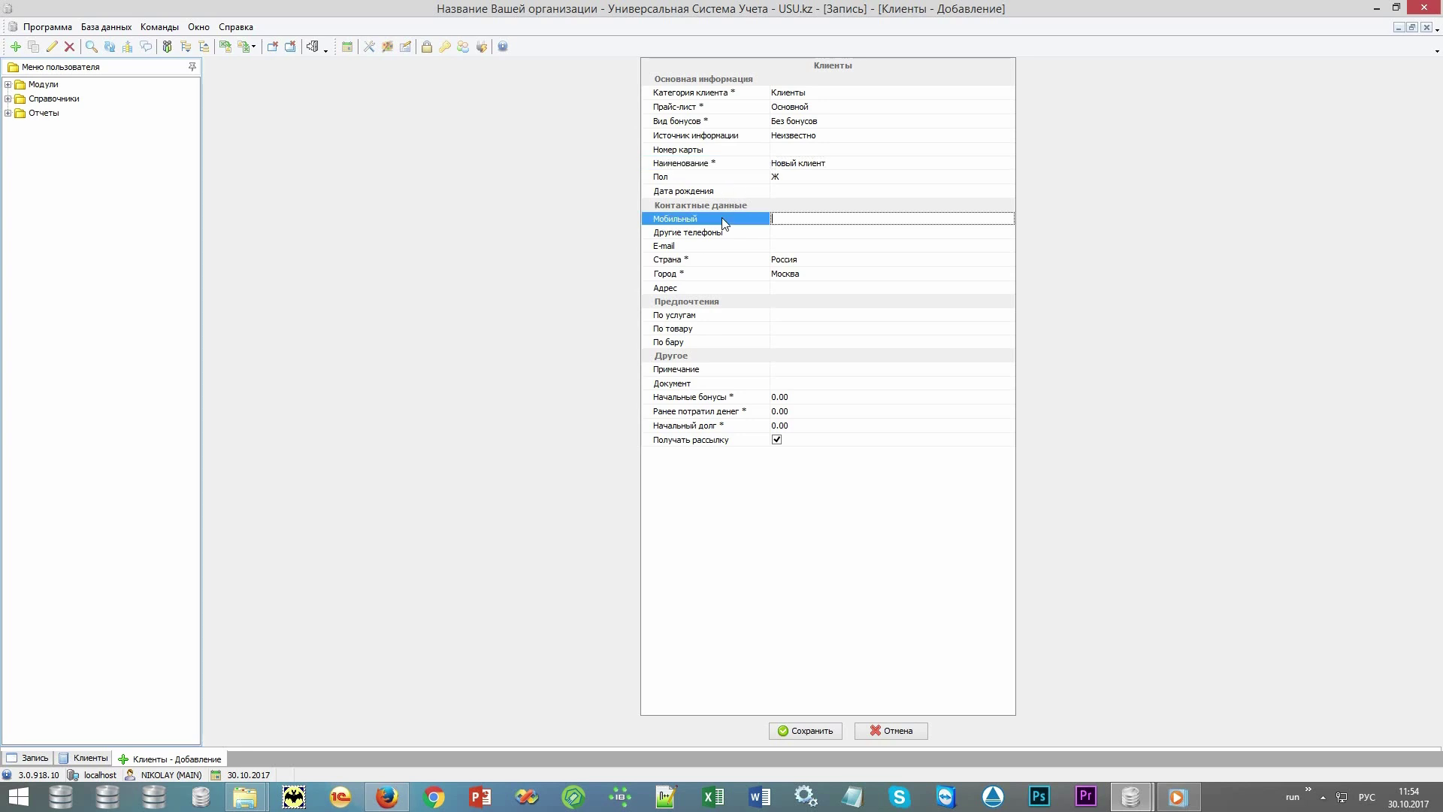
{"action": "type", "text": "+79995555555"}
{"action": "left_click", "coordinate": [708, 232]}
{"action": "type", "text": "5555"}
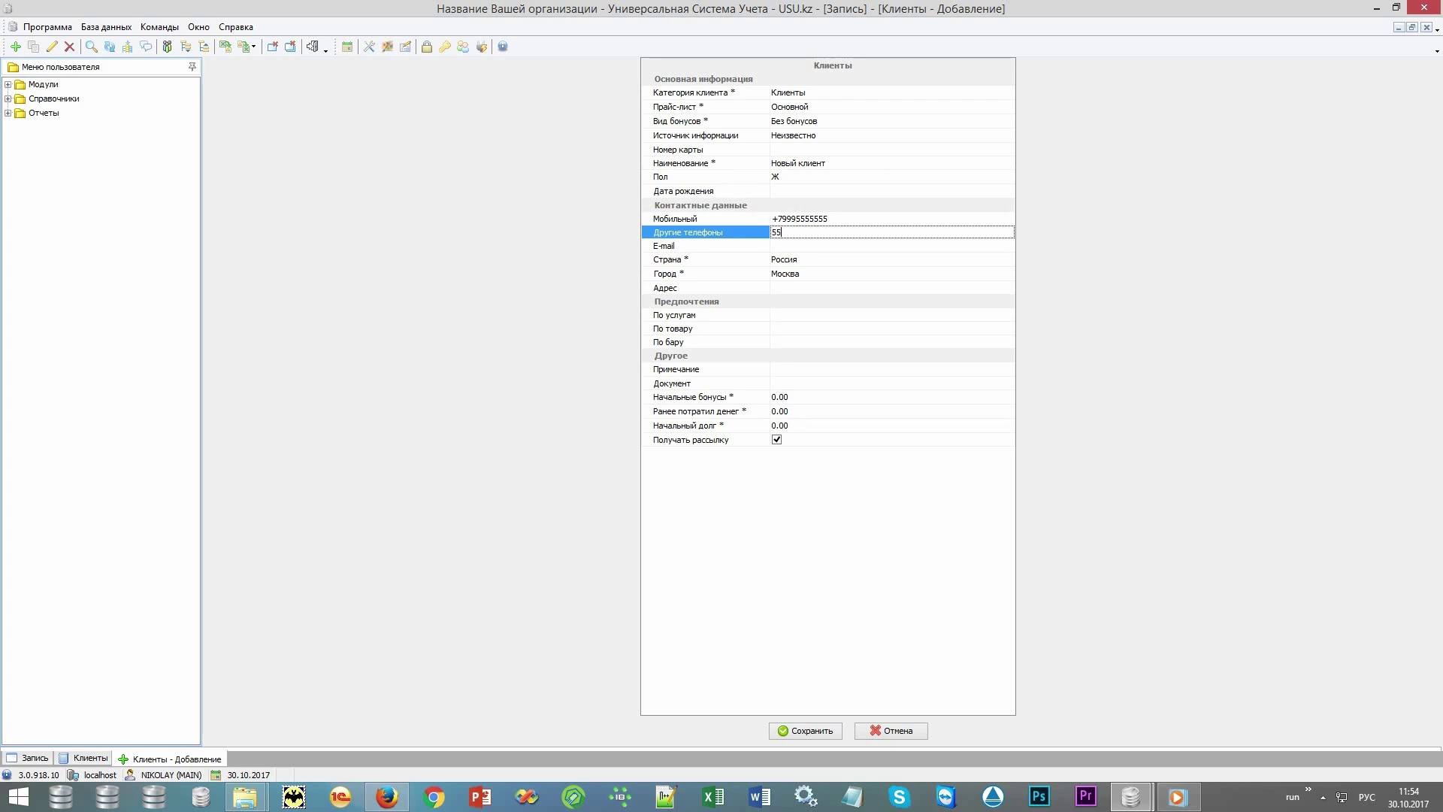
{"action": "type", "text": "555"}
Review the new client's preference fields for services, goods and bar, leave them empty, and save the record.
{"action": "left_click", "coordinate": [743, 318]}
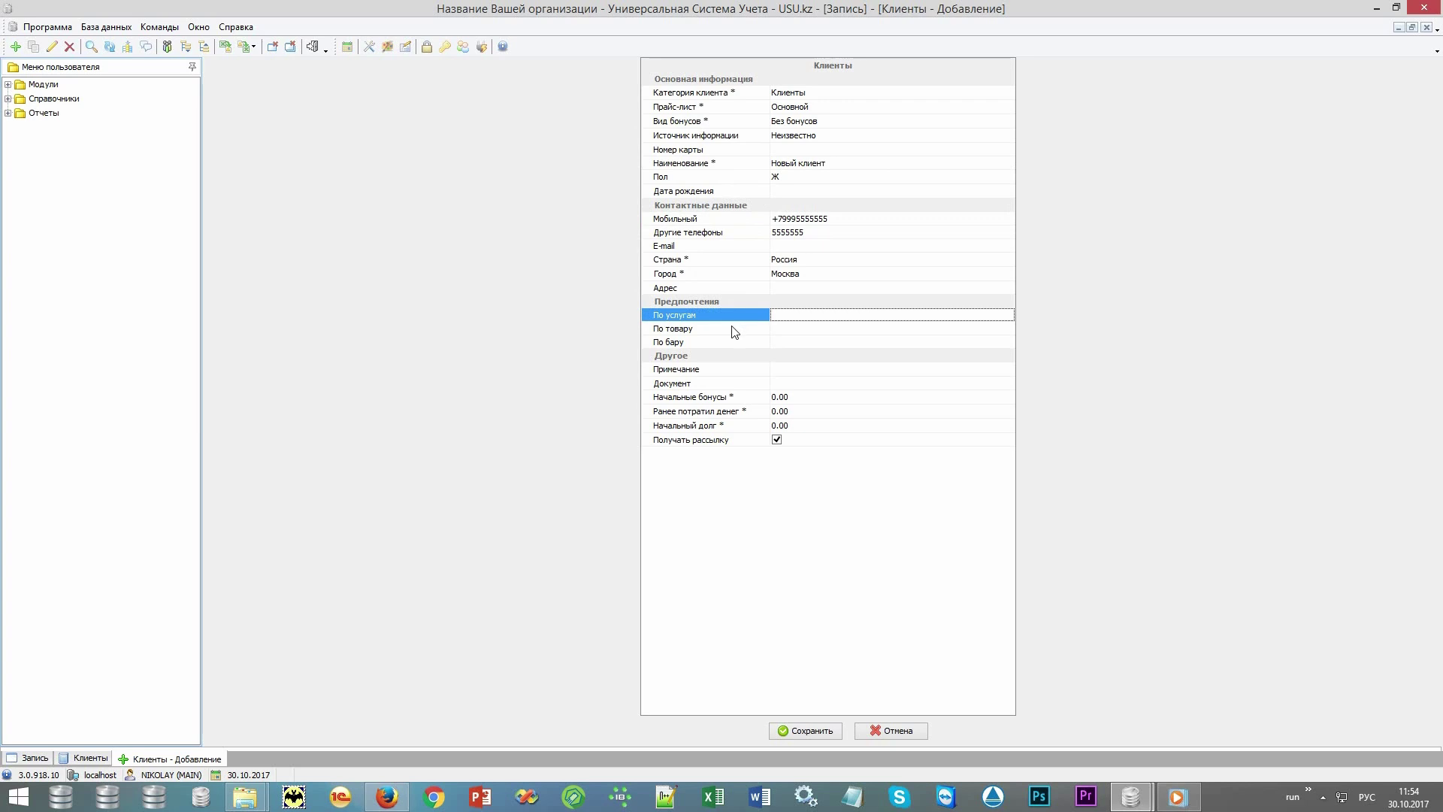
{"action": "left_click", "coordinate": [733, 330]}
{"action": "left_click", "coordinate": [733, 344]}
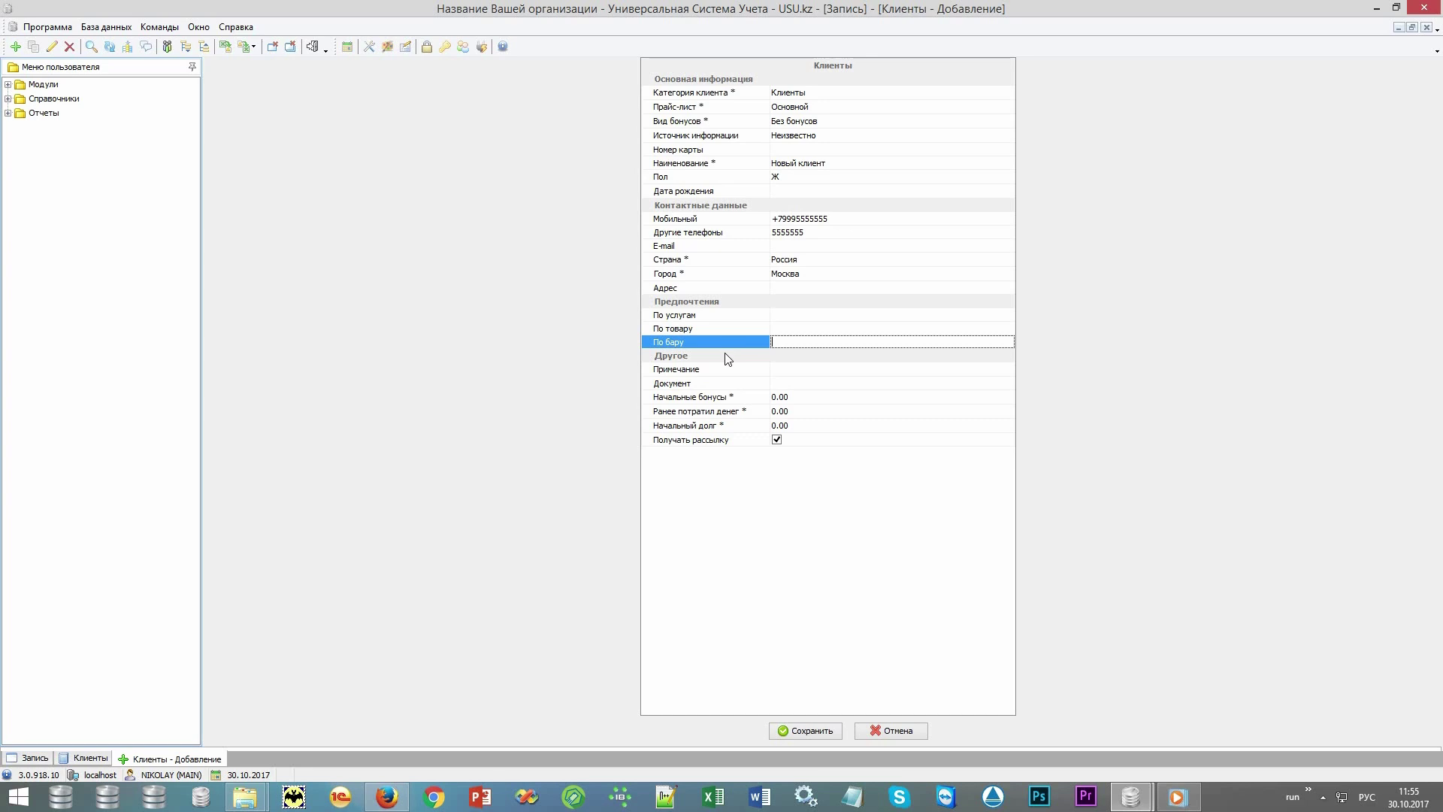
{"action": "left_click", "coordinate": [803, 731]}
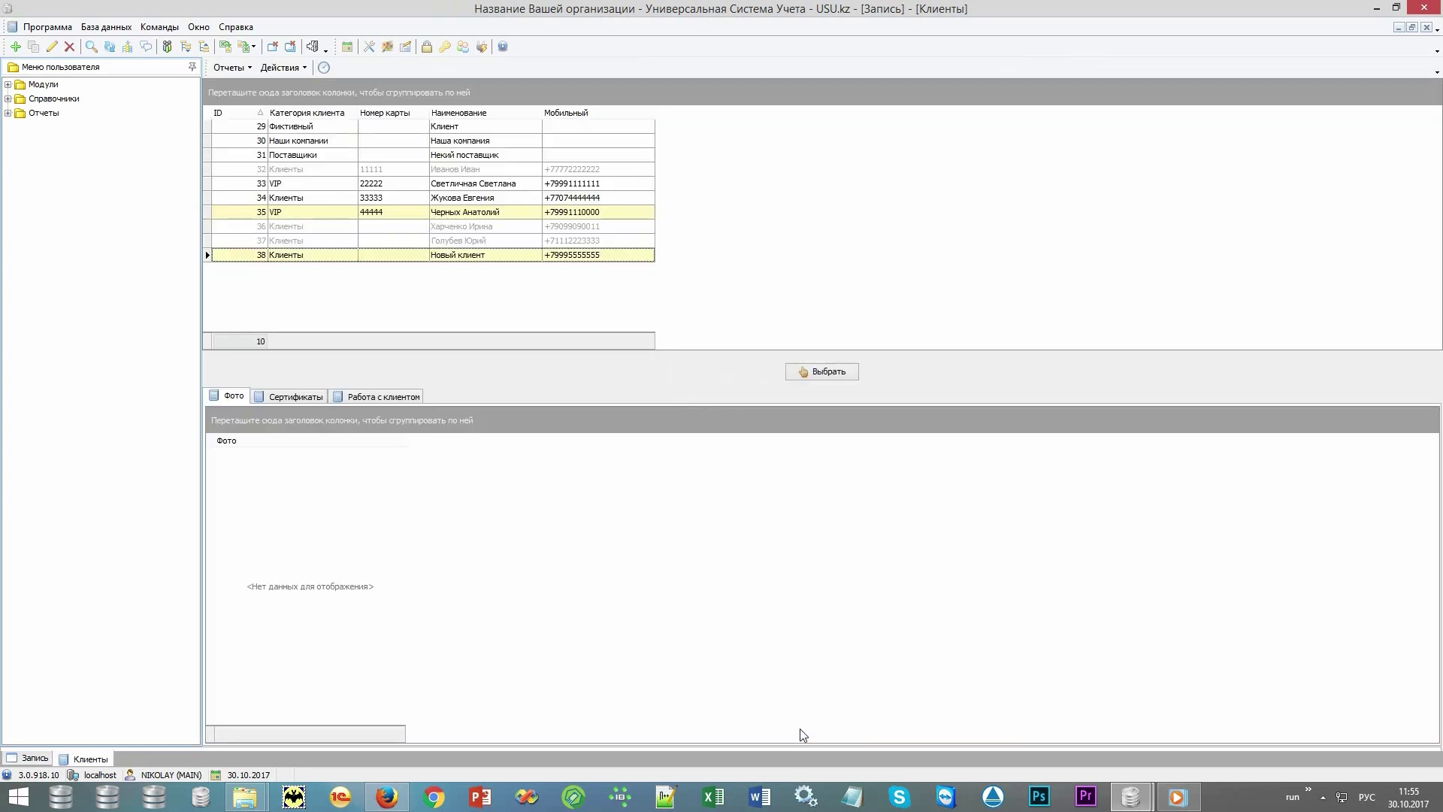
Paste the copied photo into the "Новый клиент" record and check the available web camera action.
{"action": "left_click", "coordinate": [516, 258]}
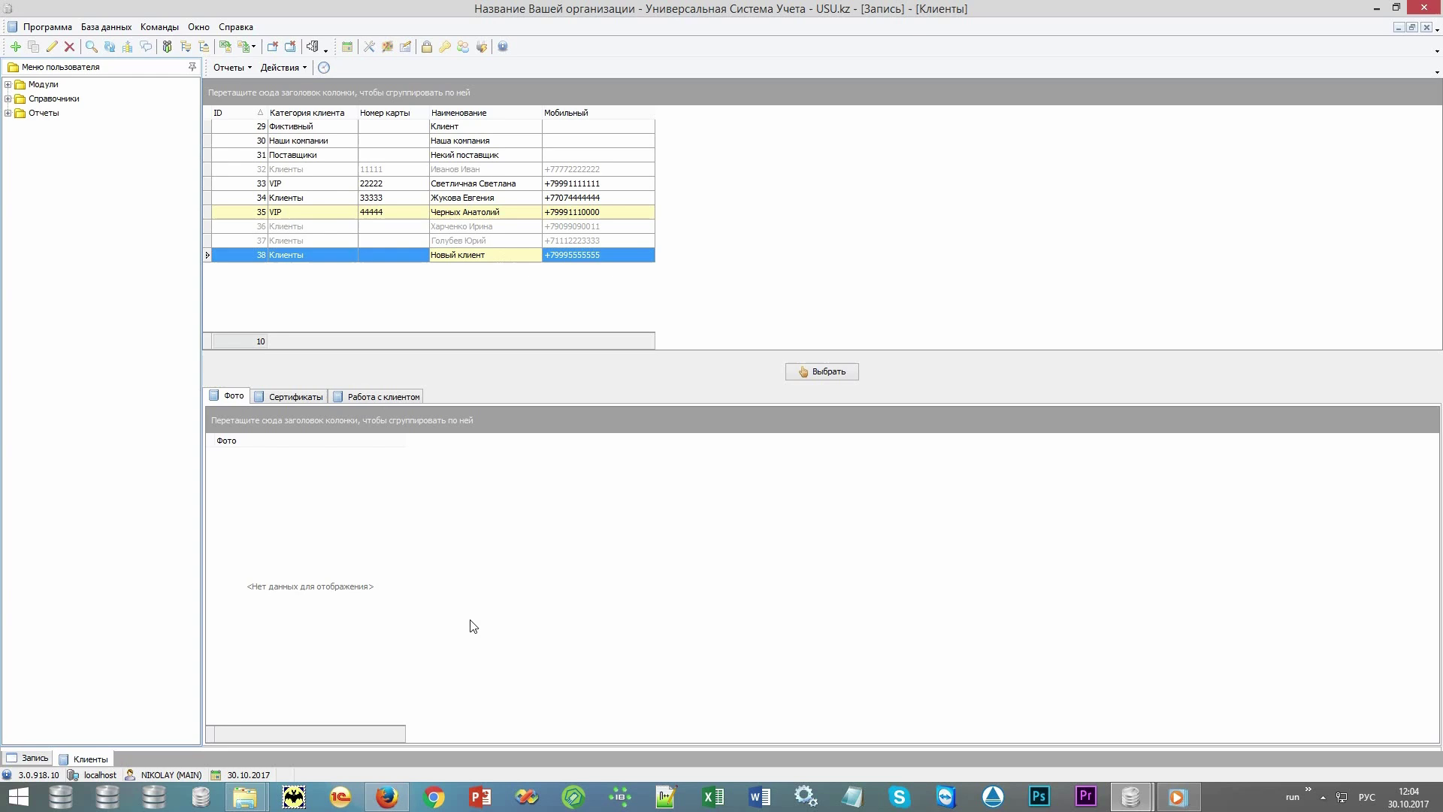
{"action": "key", "text": "ctrl+v"}
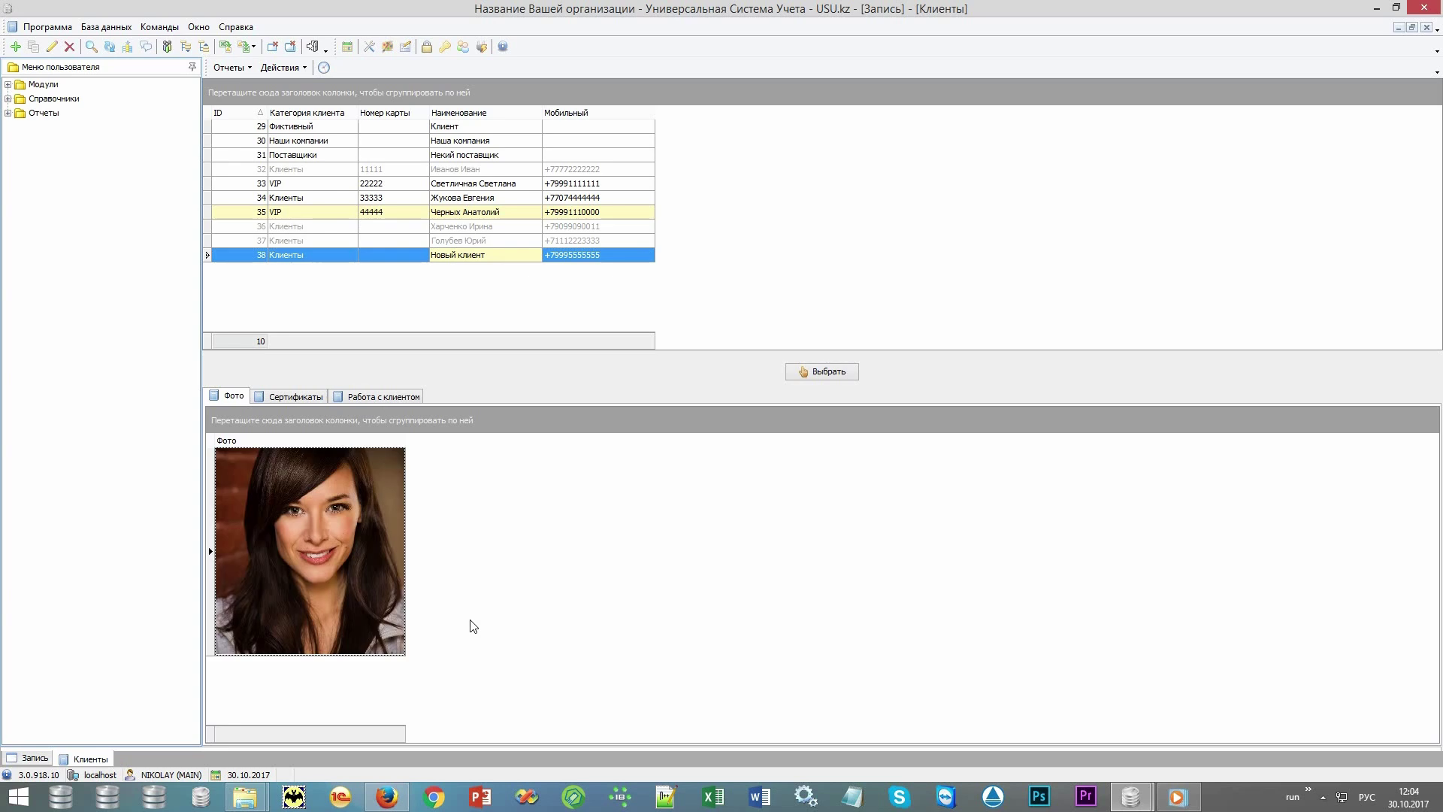
{"action": "left_click", "coordinate": [295, 67]}
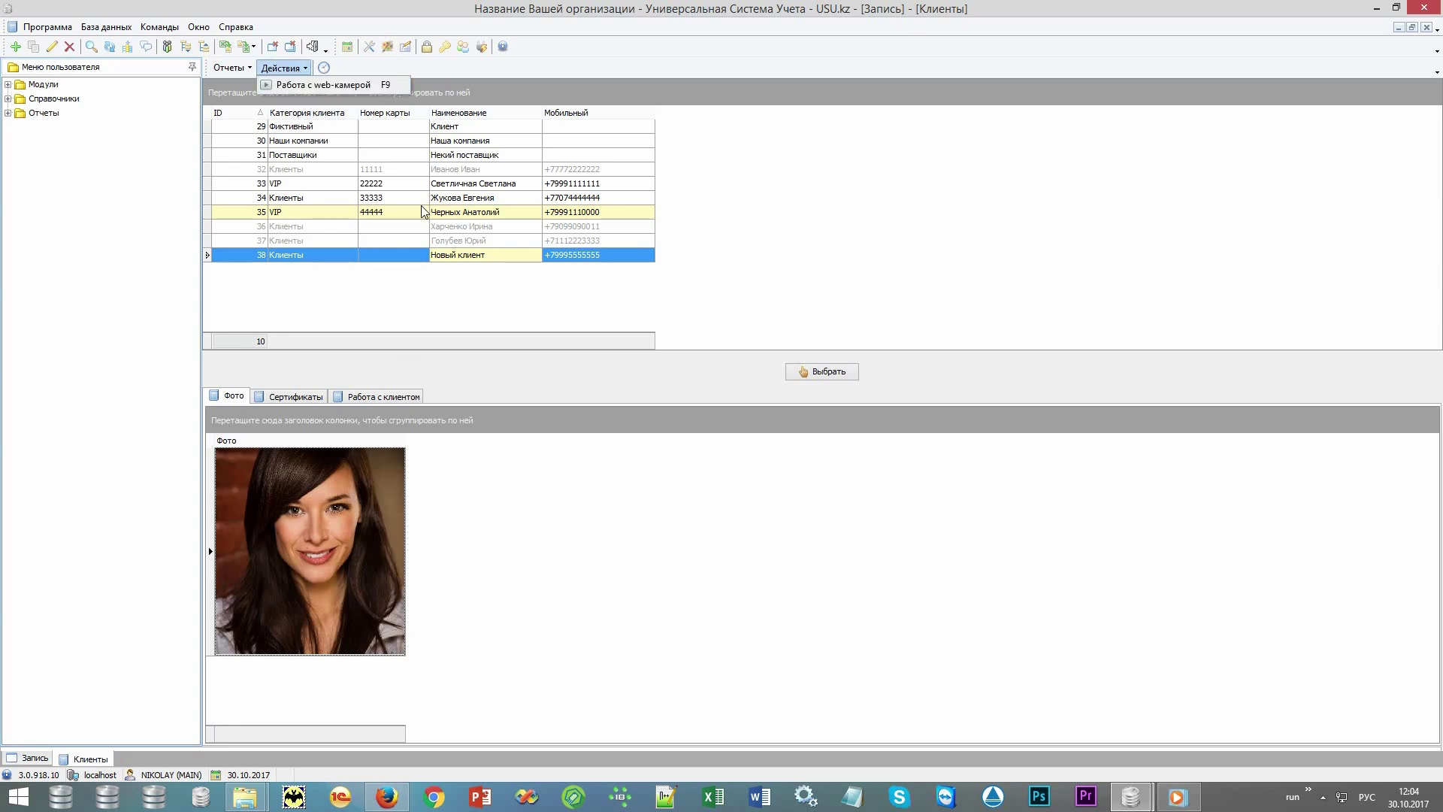
{"action": "left_click", "coordinate": [507, 259]}
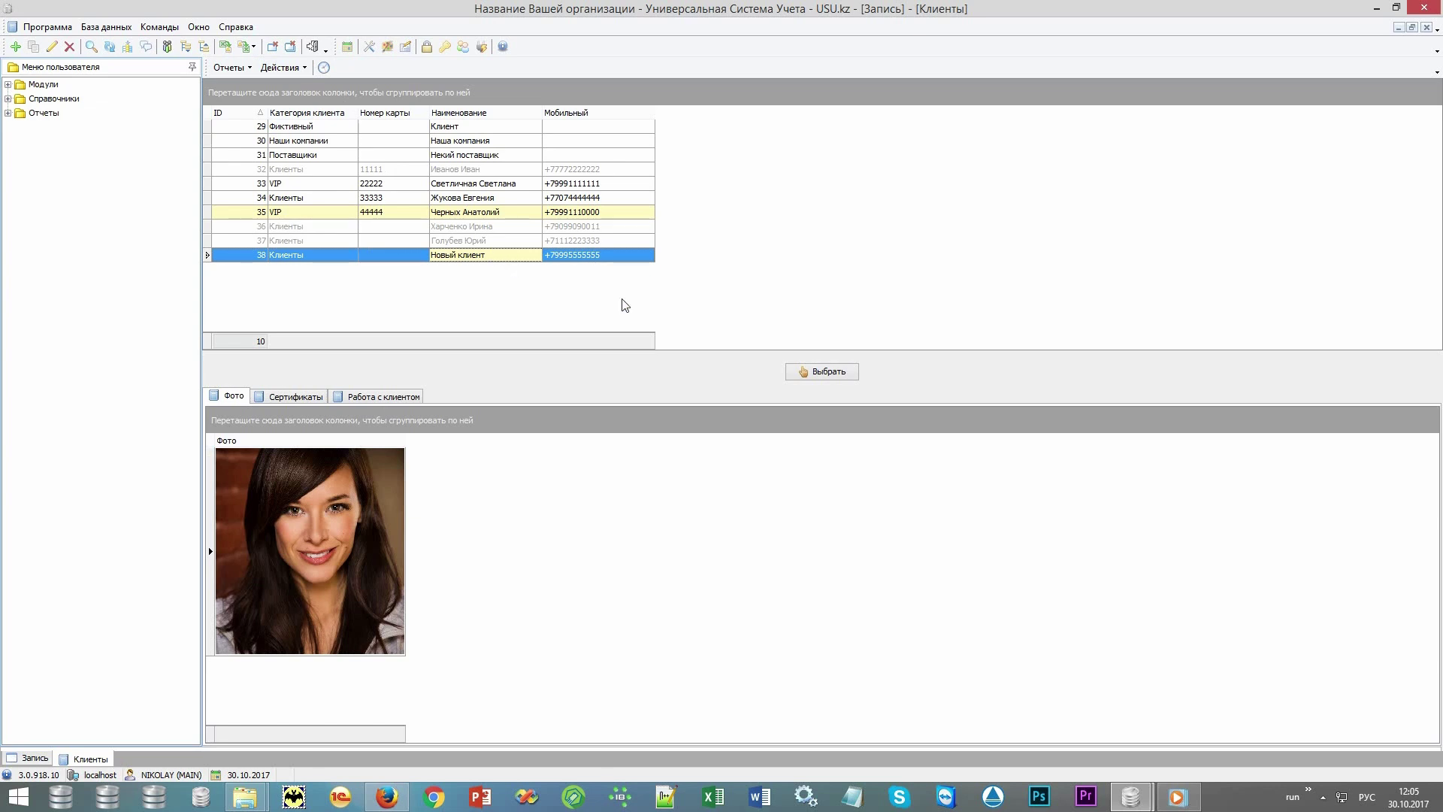
Choose "Новый клиент" as the client for the 11:00 booking.
{"action": "left_click", "coordinate": [854, 374]}
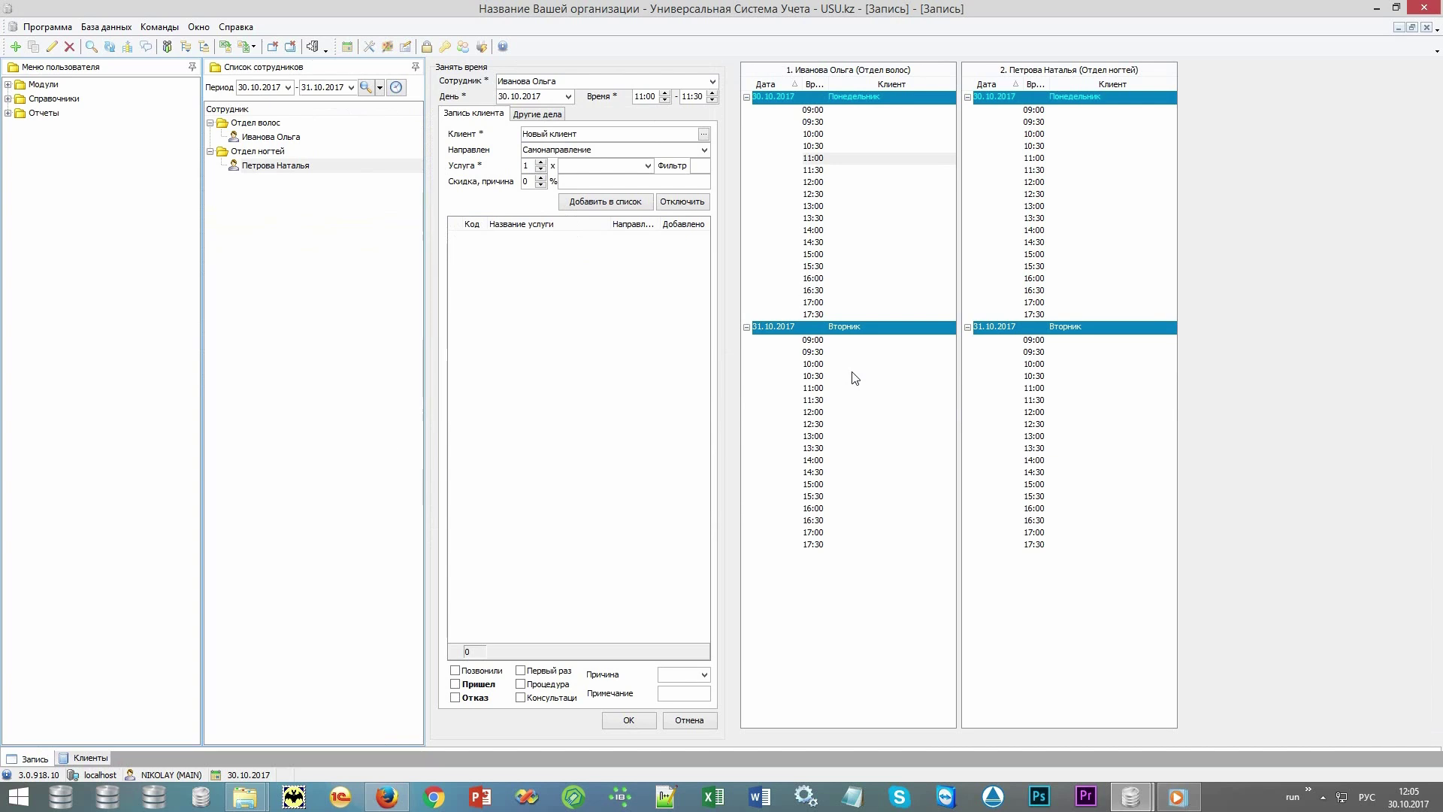
{"action": "left_click_drag", "start_coordinate": [634, 134], "coordinate": [517, 129]}
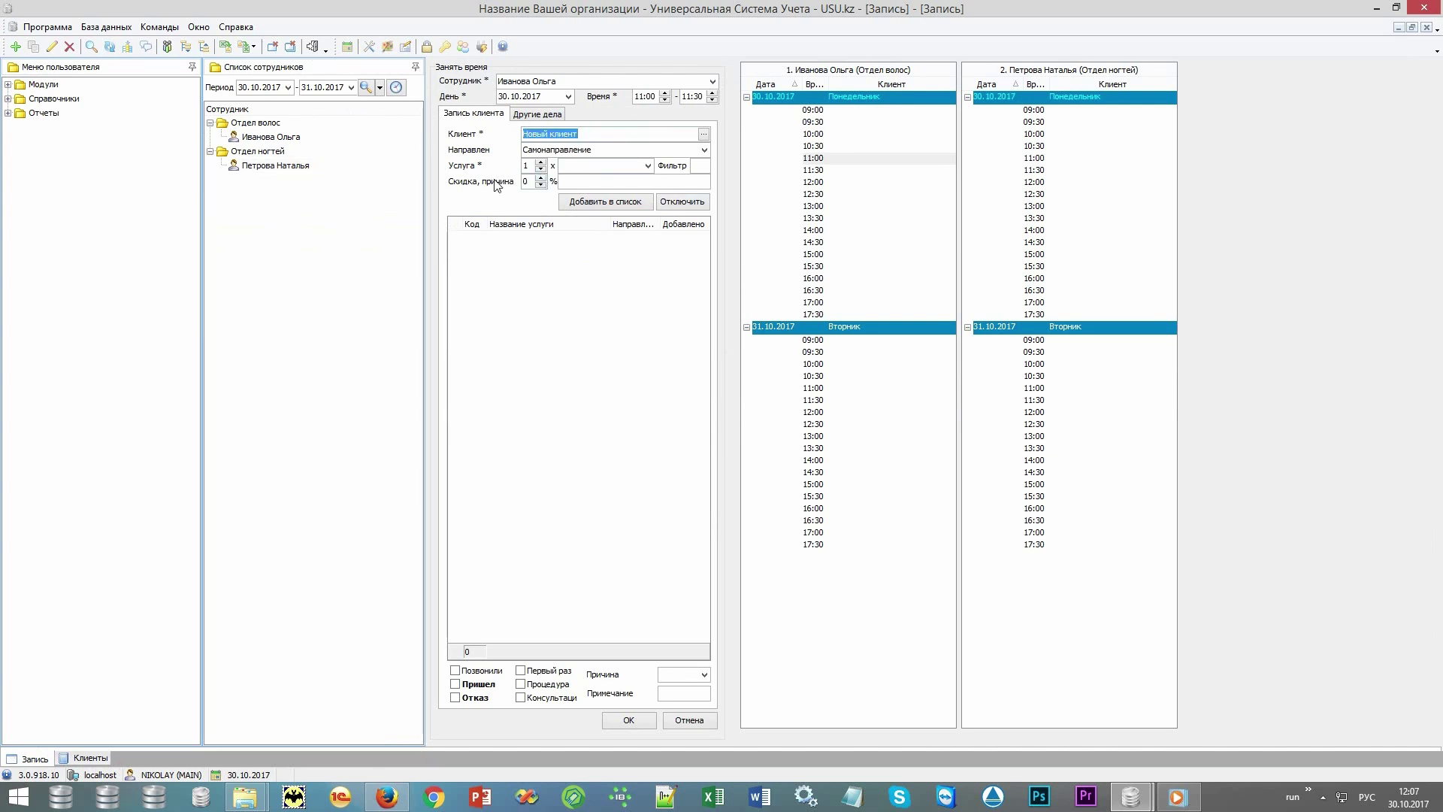
Add the services "Стрижка женская" and "Окрашивание" to the 11:00 booking and save it.
{"action": "left_click", "coordinate": [647, 165]}
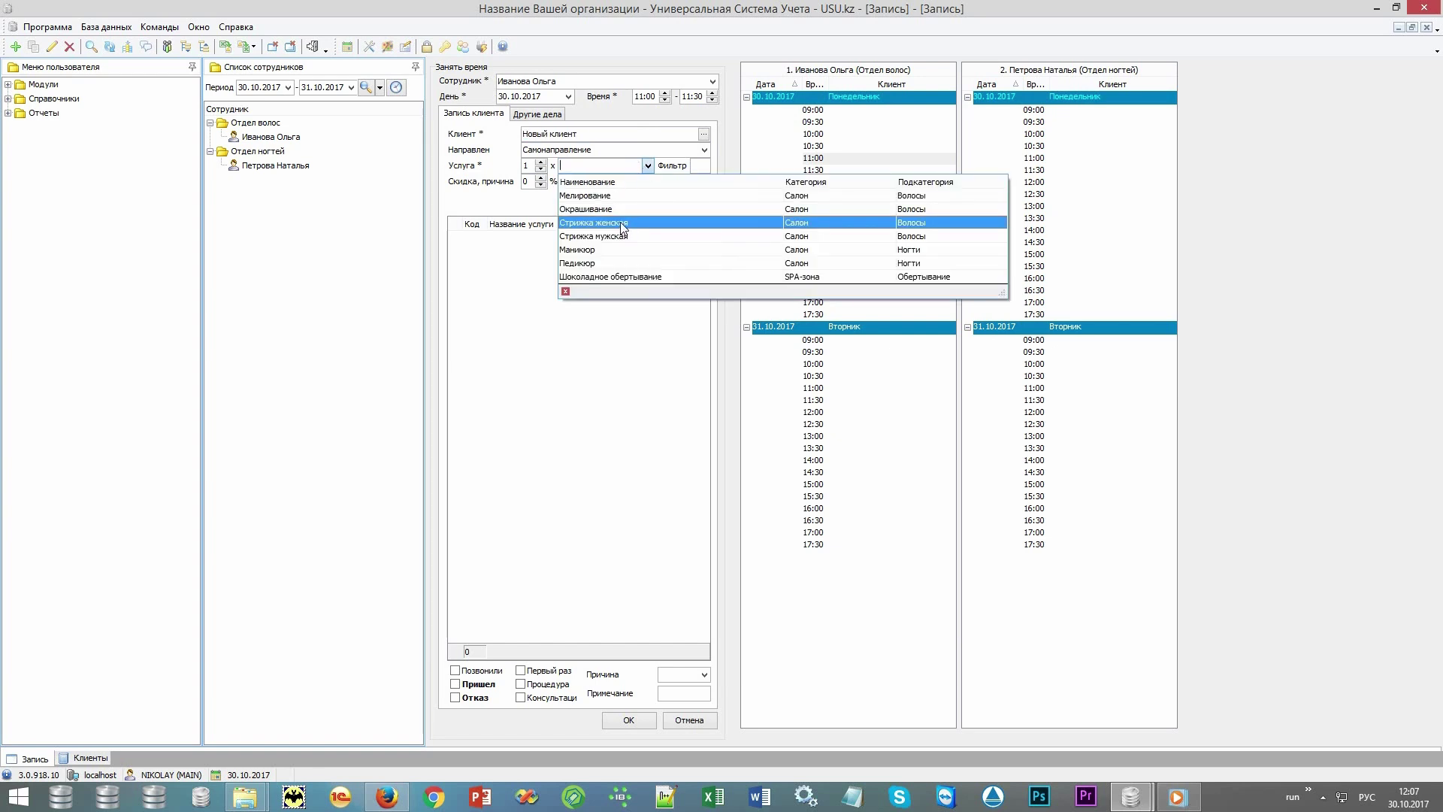
{"action": "left_click", "coordinate": [623, 223]}
{"action": "left_click", "coordinate": [639, 200]}
{"action": "left_click", "coordinate": [647, 165]}
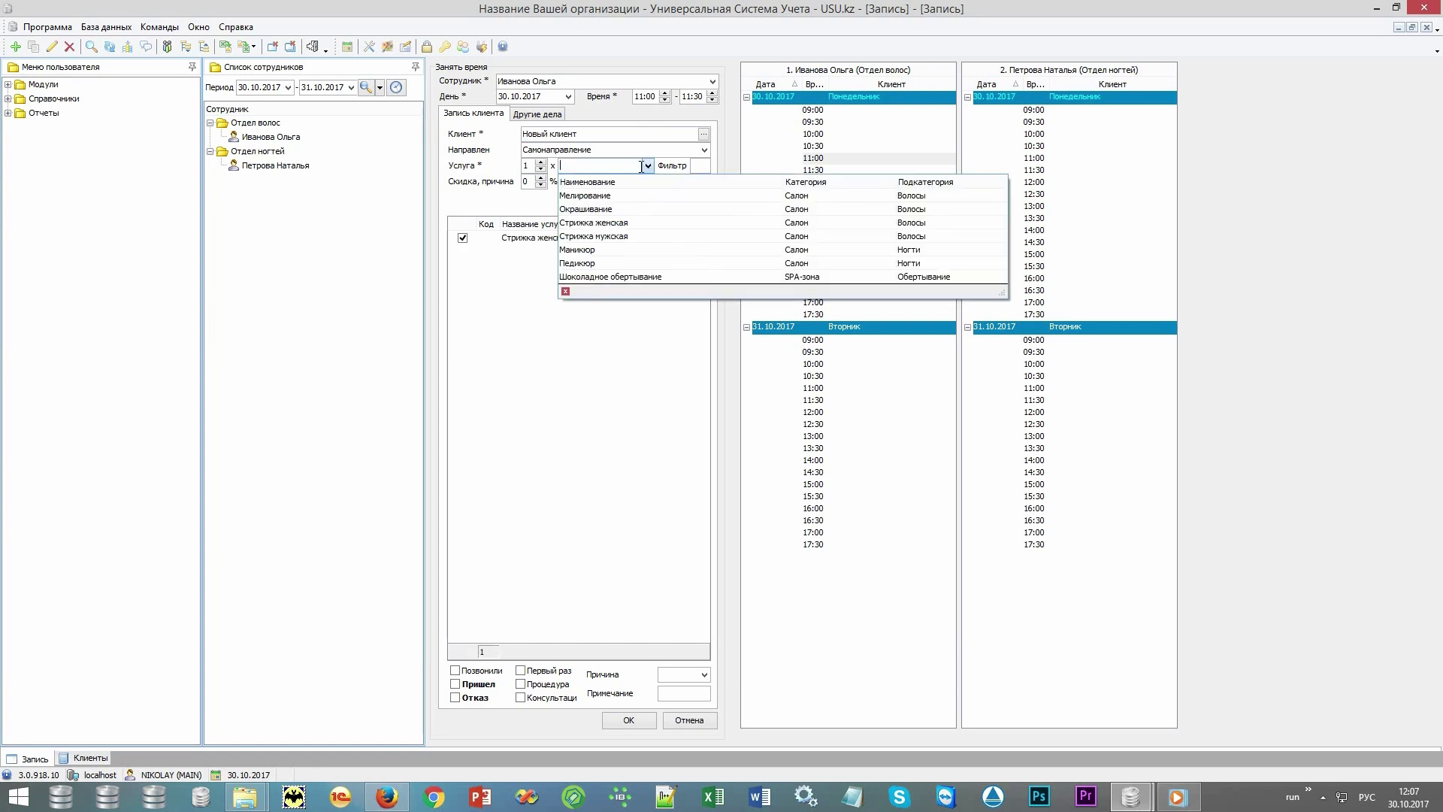
{"action": "left_click", "coordinate": [616, 207]}
{"action": "left_click", "coordinate": [616, 206]}
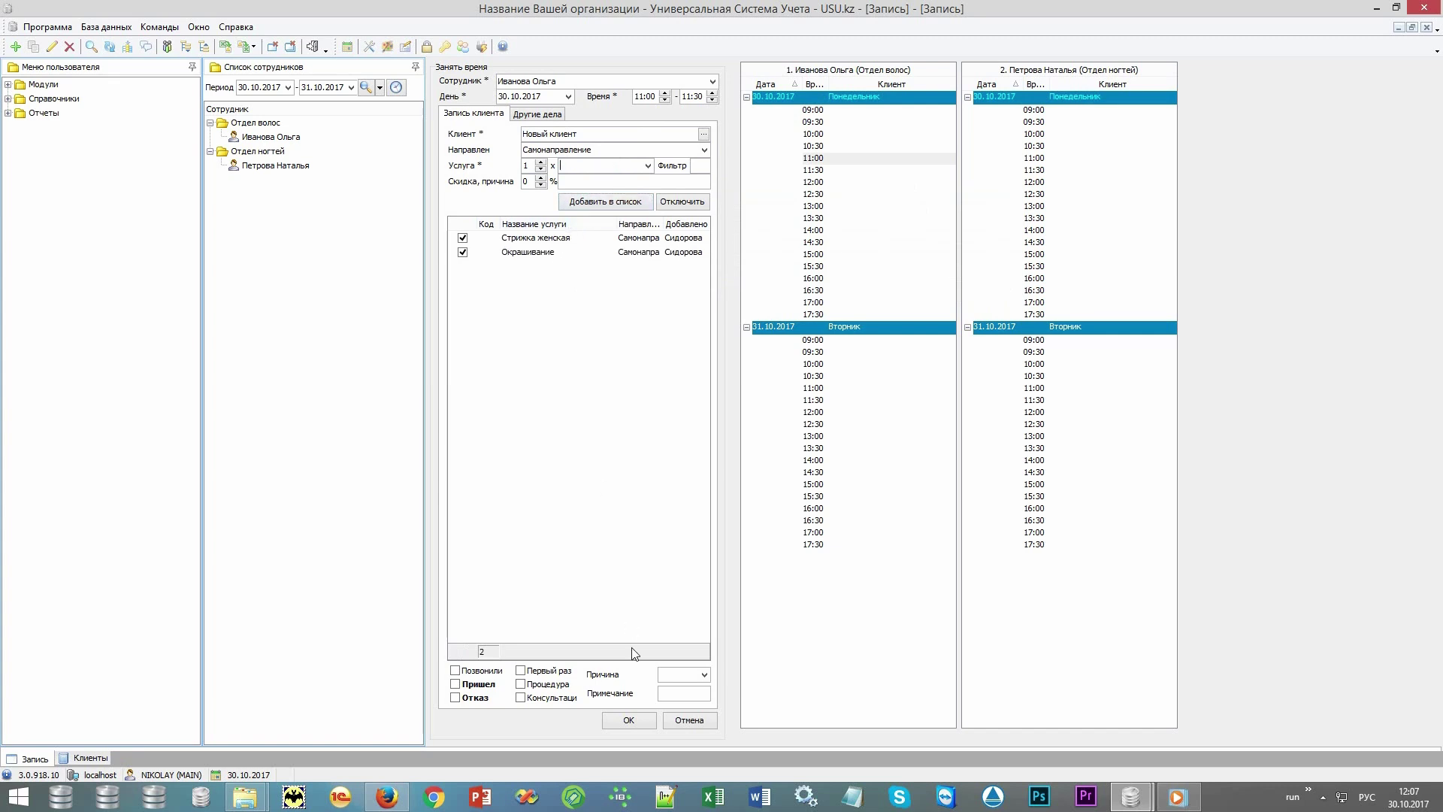
{"action": "left_click", "coordinate": [629, 720]}
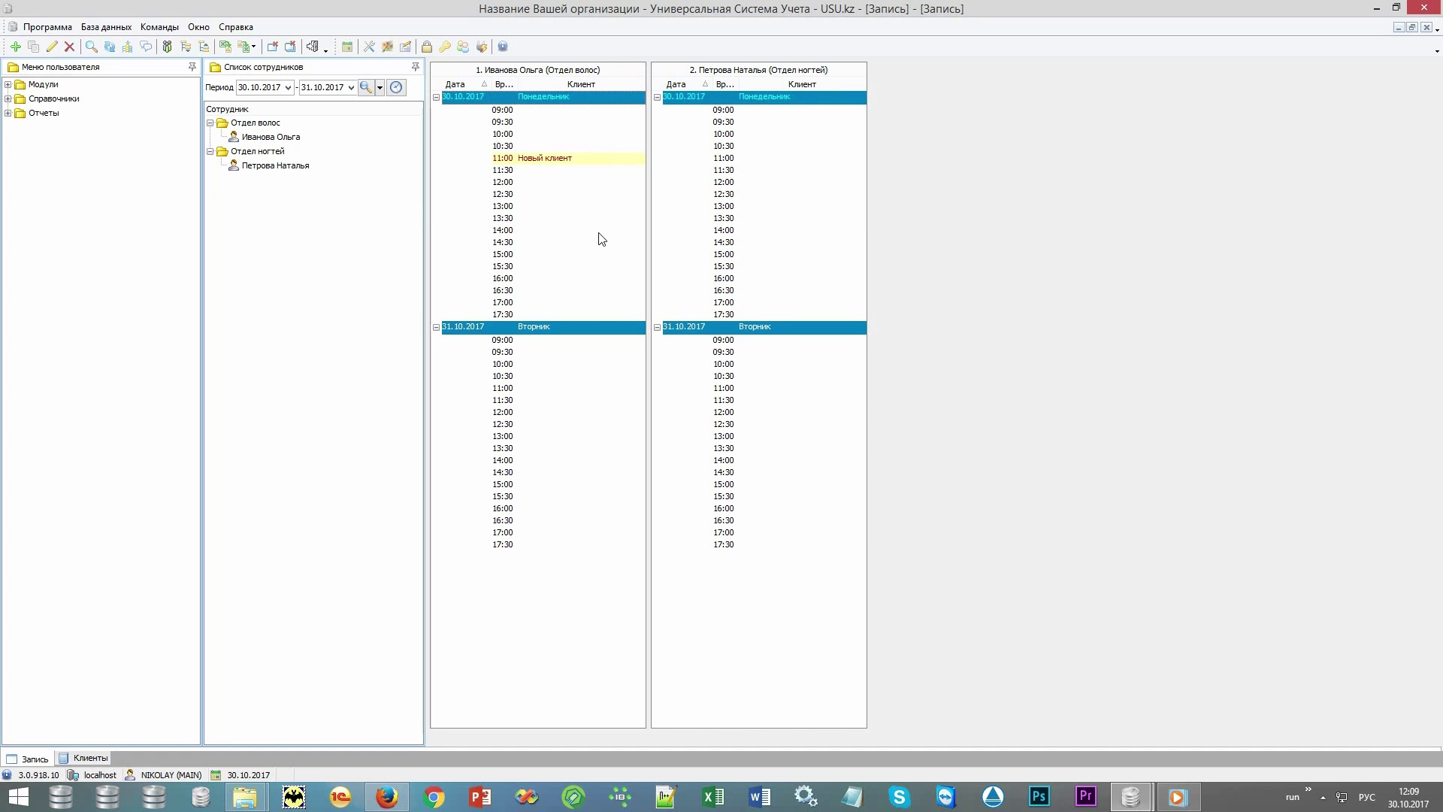
Mark the 11:00 booking of "Новый клиент" as "Пришел" and "Первый раз", and save it.
{"action": "mouse_move", "coordinate": [620, 166]}
{"action": "double_click", "coordinate": [615, 159]}
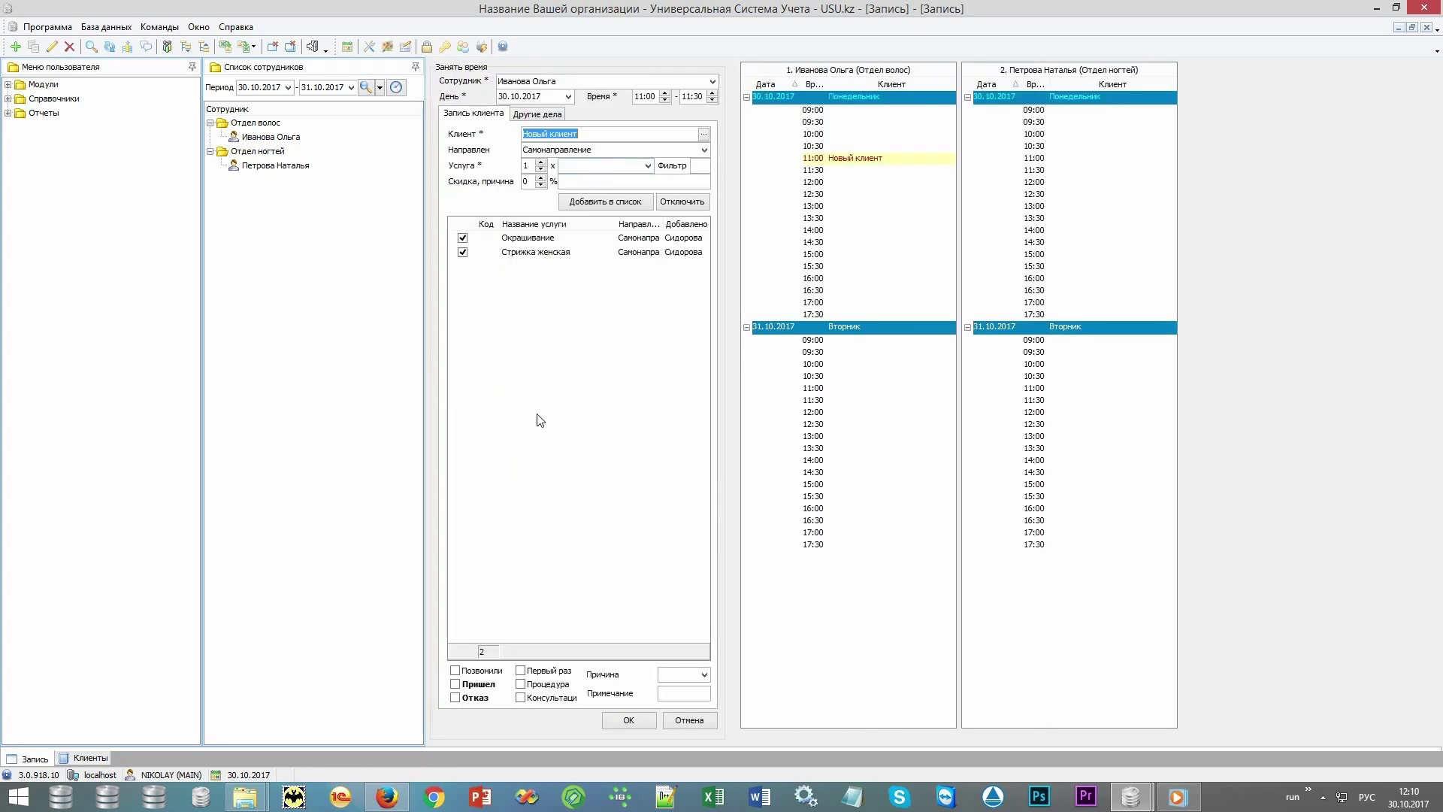
{"action": "left_click", "coordinate": [475, 685]}
{"action": "left_click", "coordinate": [541, 673]}
{"action": "left_click", "coordinate": [629, 720]}
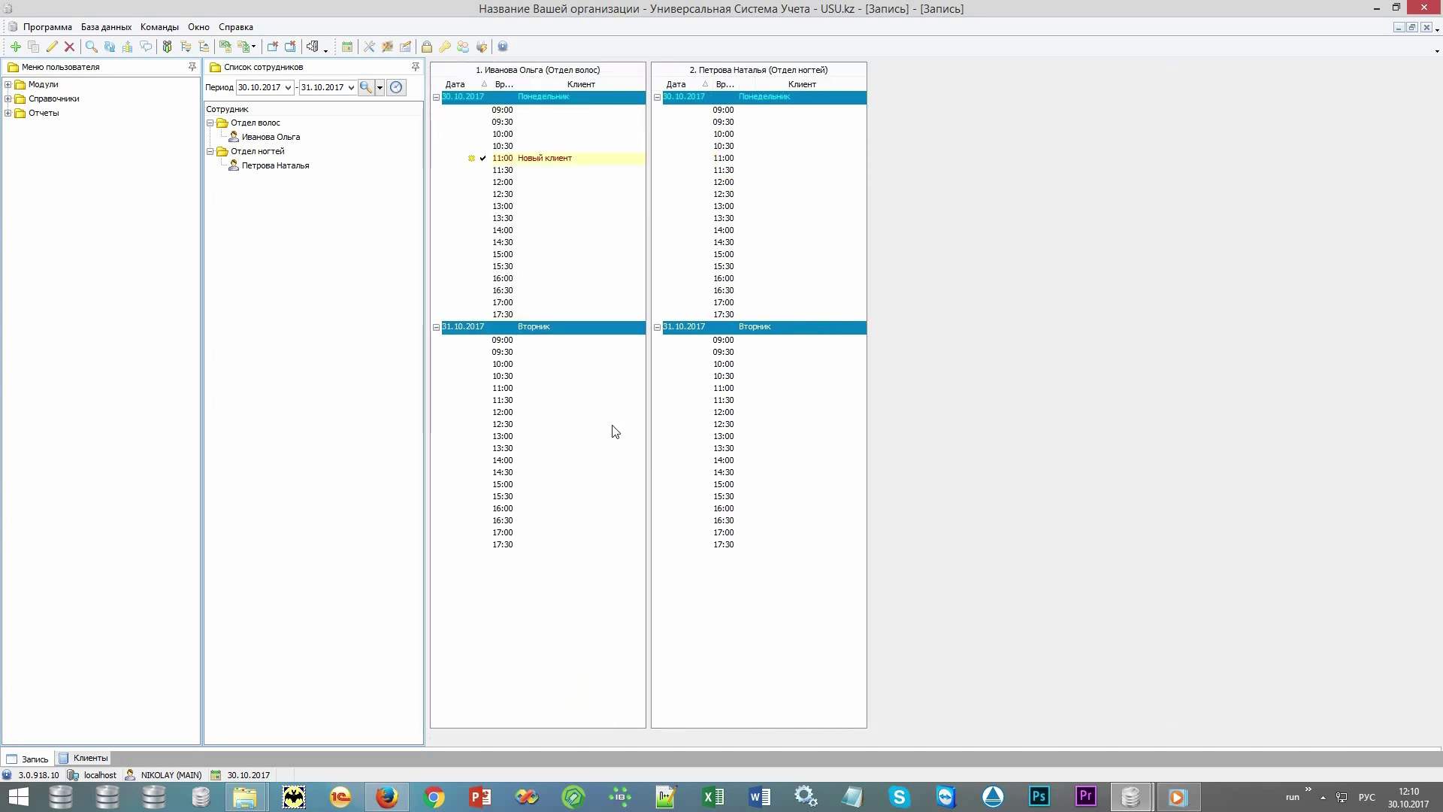
Copy the 11:00 booking and book the same client with the nail department employee on 31.10.2017 at 12:00 for "Маникюр".
{"action": "right_click", "coordinate": [605, 159]}
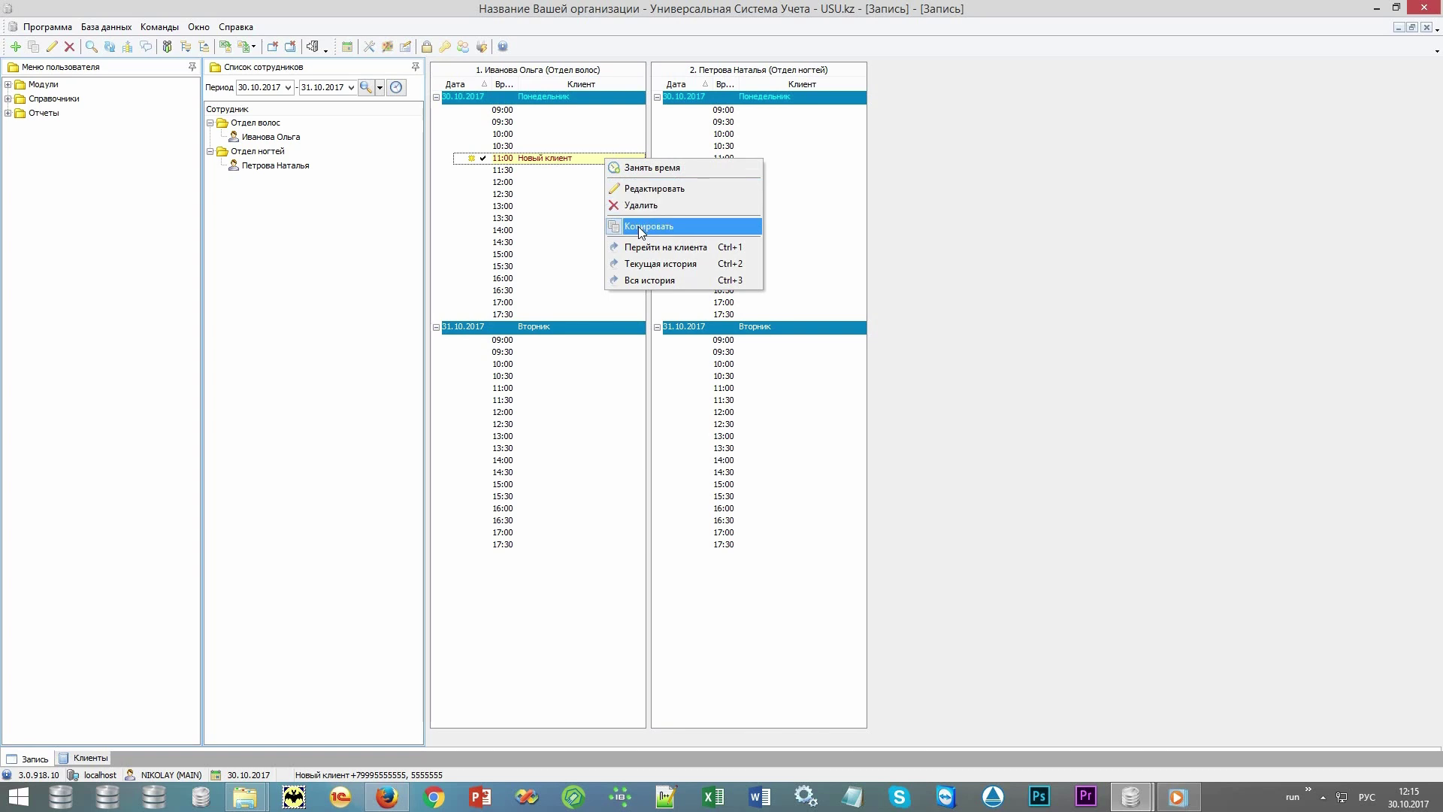
{"action": "left_click", "coordinate": [638, 227]}
{"action": "right_click", "coordinate": [749, 412]}
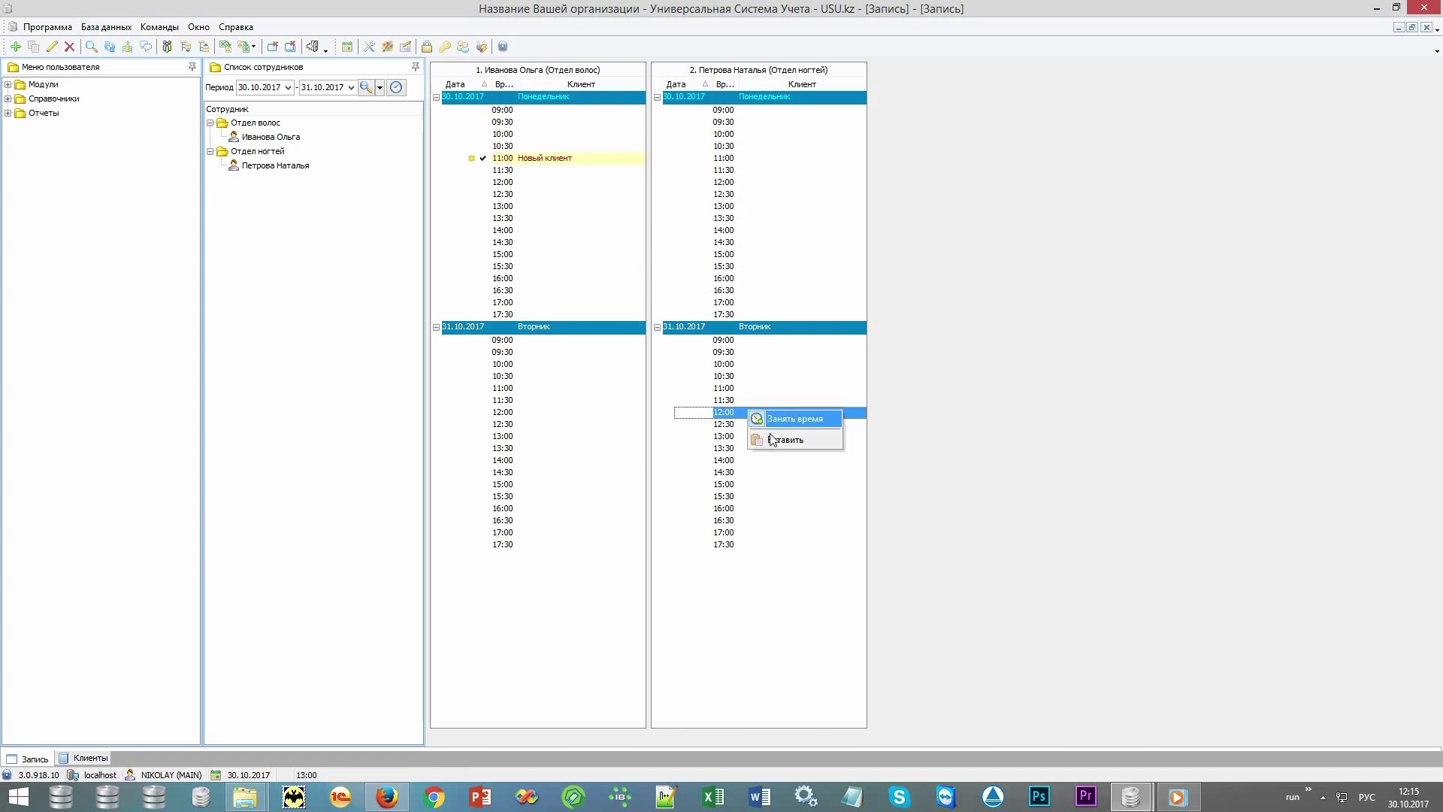
{"action": "left_click", "coordinate": [794, 419]}
{"action": "left_click", "coordinate": [647, 165]}
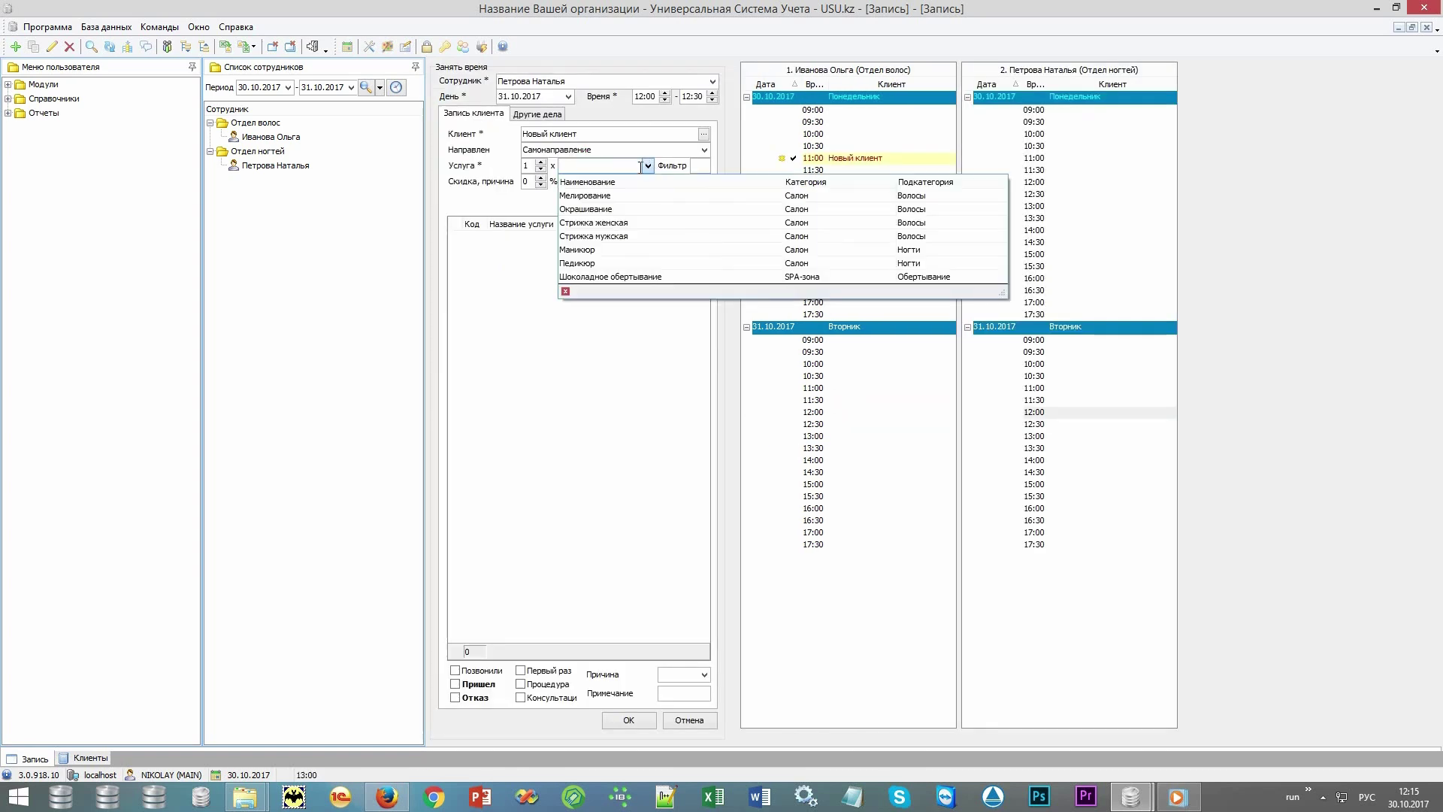
{"action": "left_click", "coordinate": [617, 249]}
{"action": "left_click", "coordinate": [624, 203]}
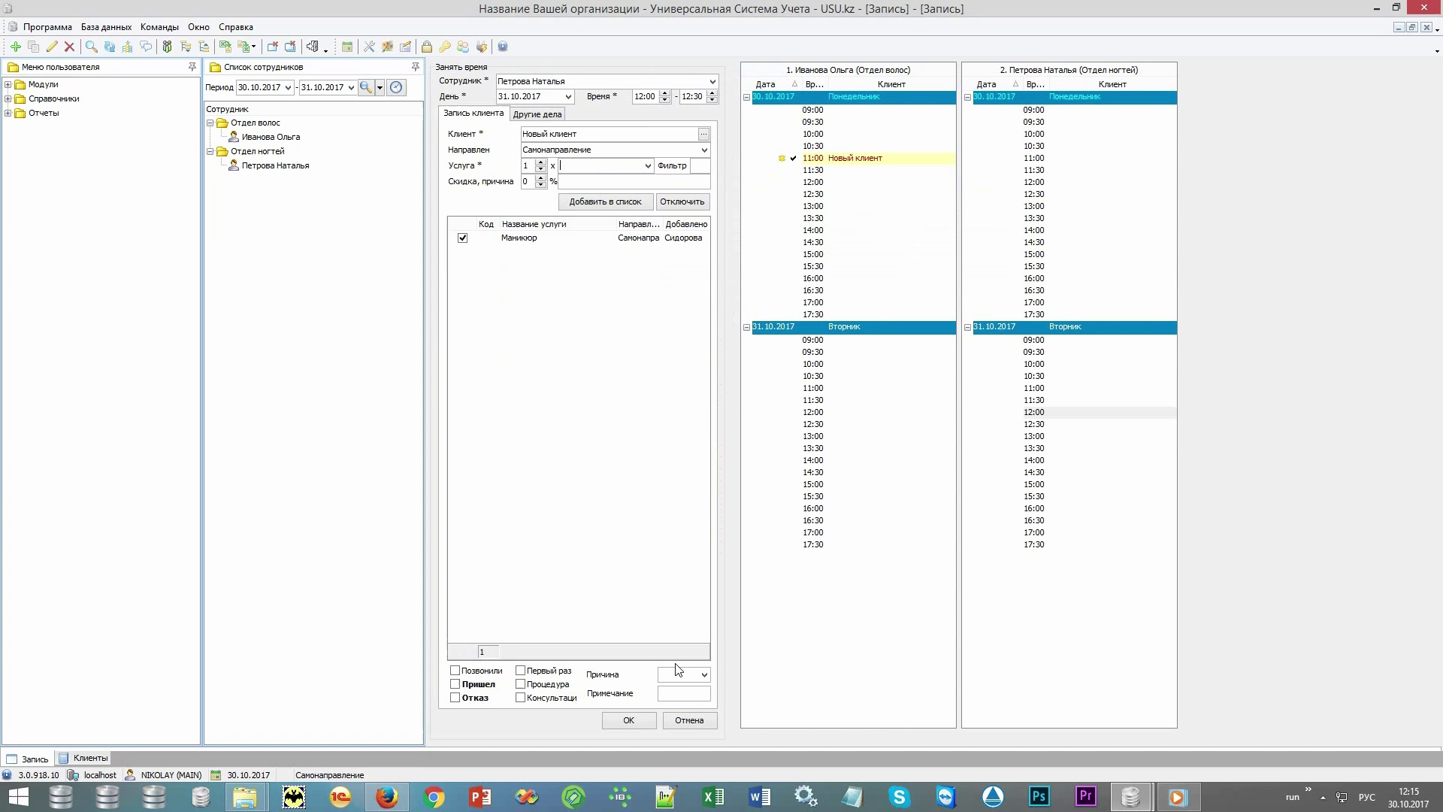
{"action": "left_click", "coordinate": [630, 720]}
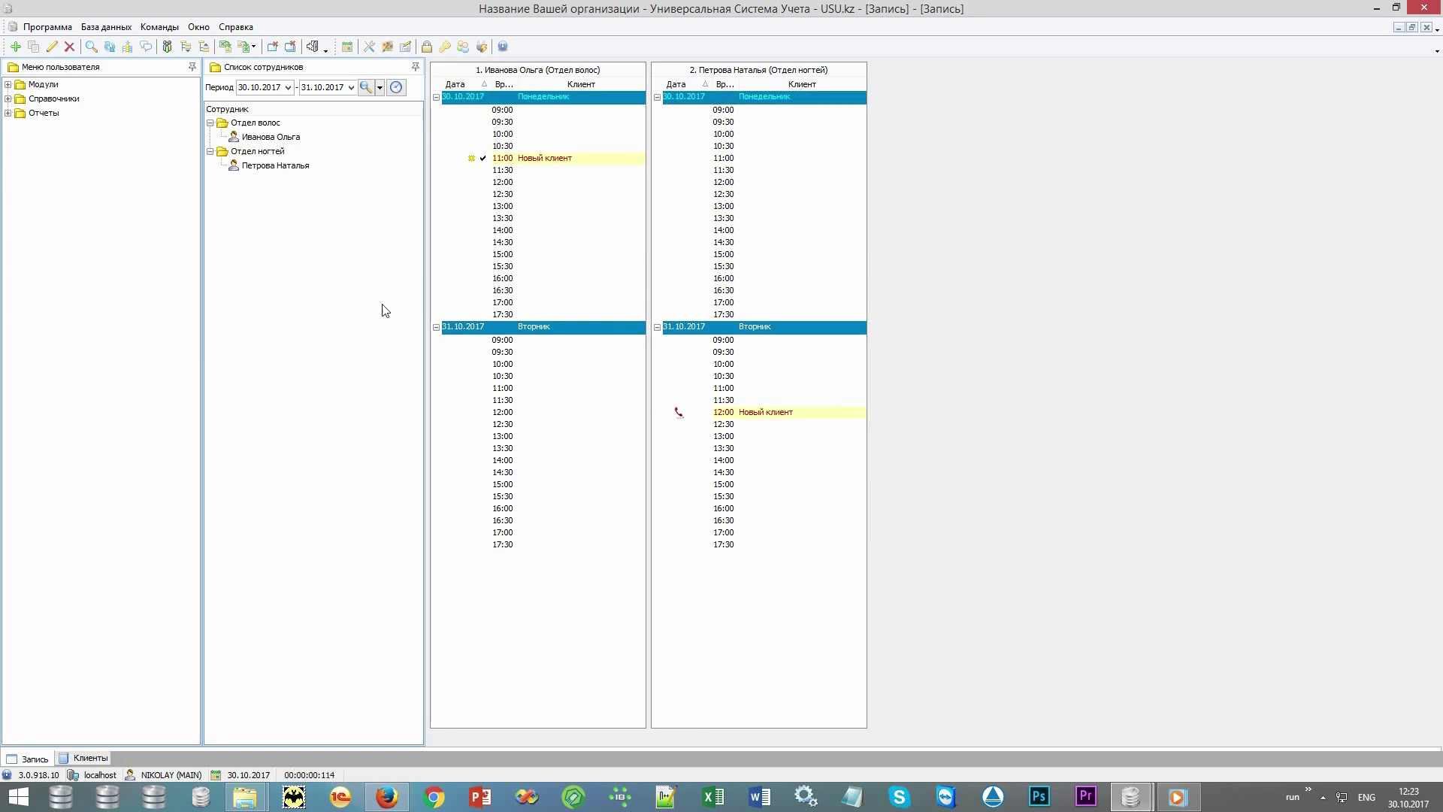
Generate the "Рассылка" report for clients with the visit date 31.10.2017.
{"action": "double_click", "coordinate": [45, 113]}
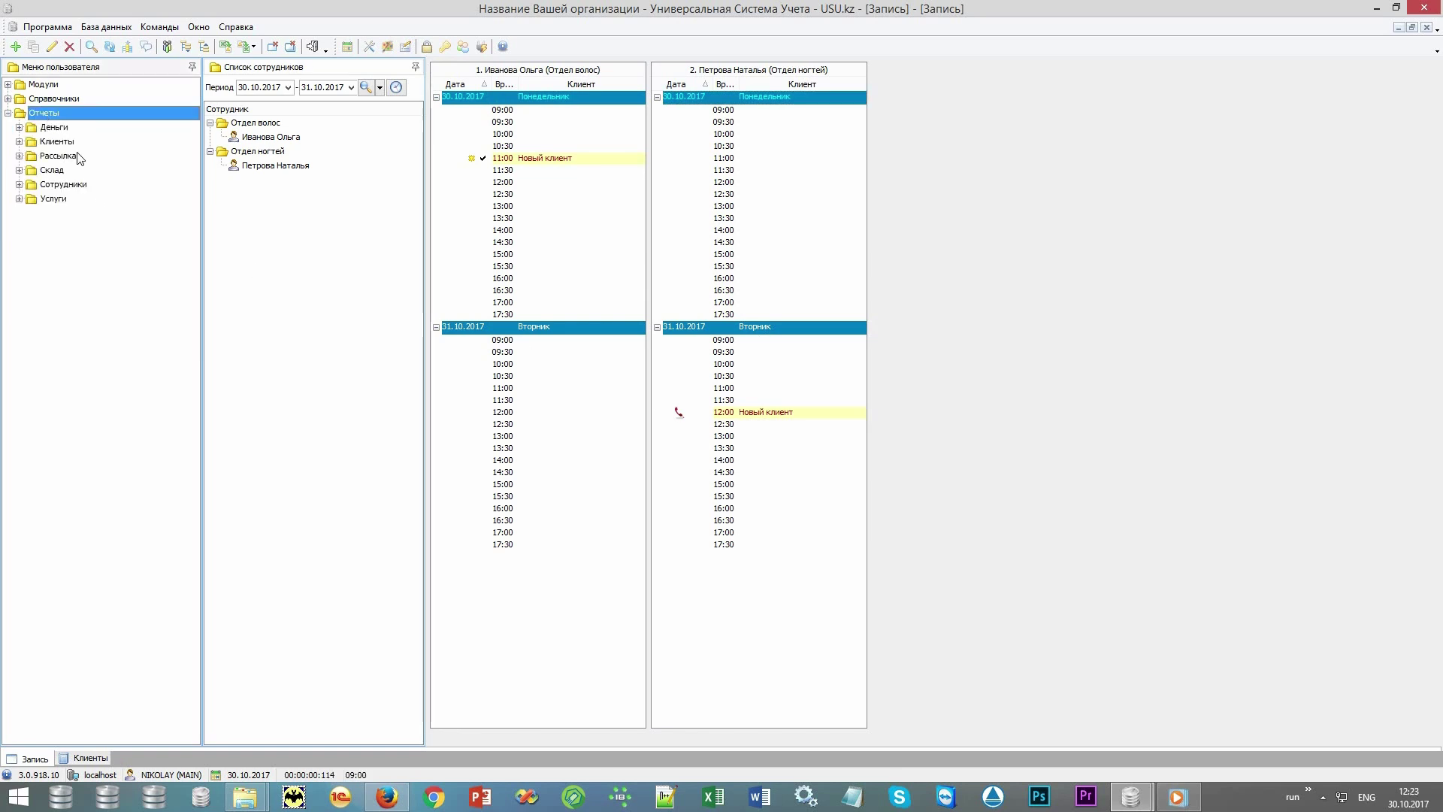
{"action": "double_click", "coordinate": [80, 156]}
{"action": "double_click", "coordinate": [125, 184]}
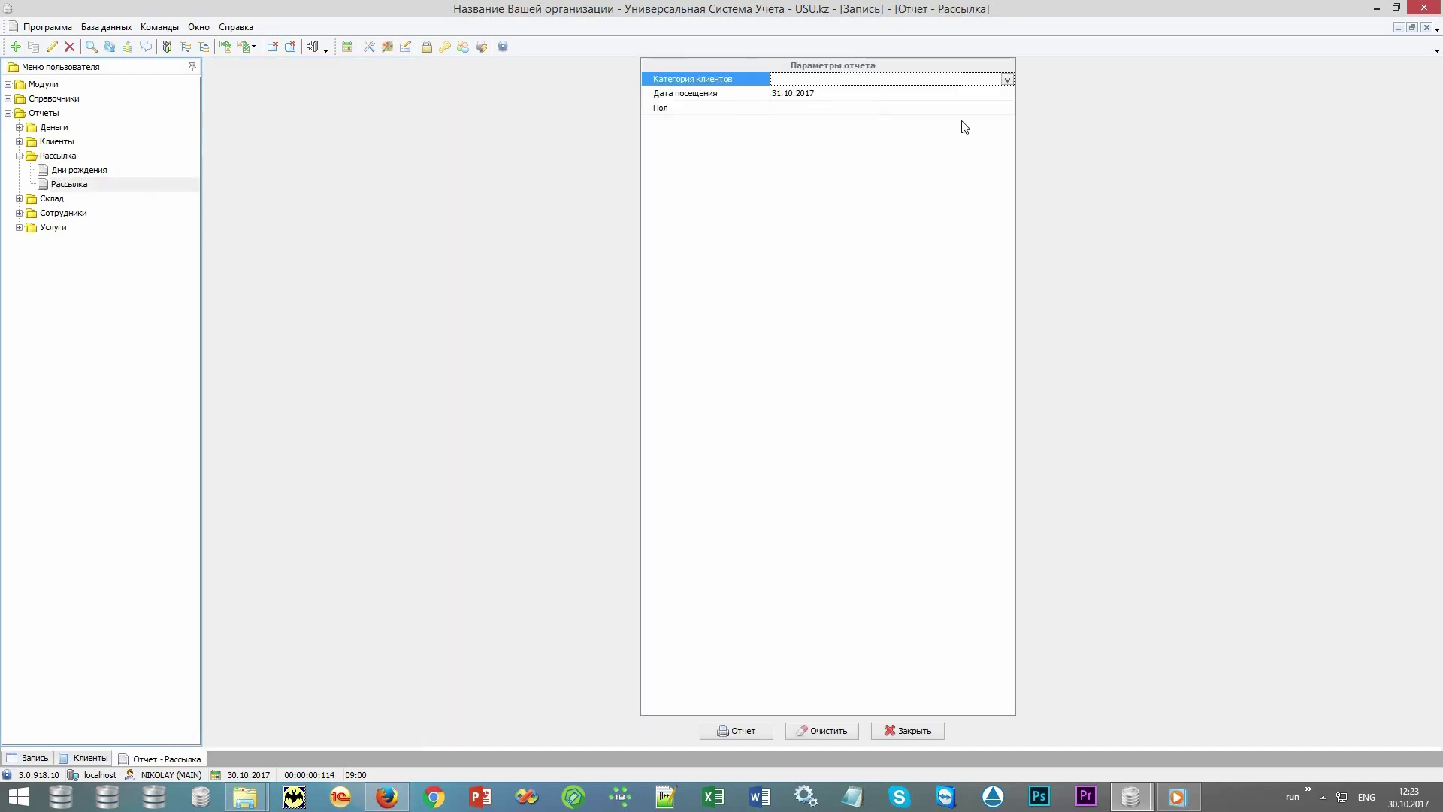
{"action": "left_click", "coordinate": [972, 96]}
{"action": "left_click", "coordinate": [1006, 94]}
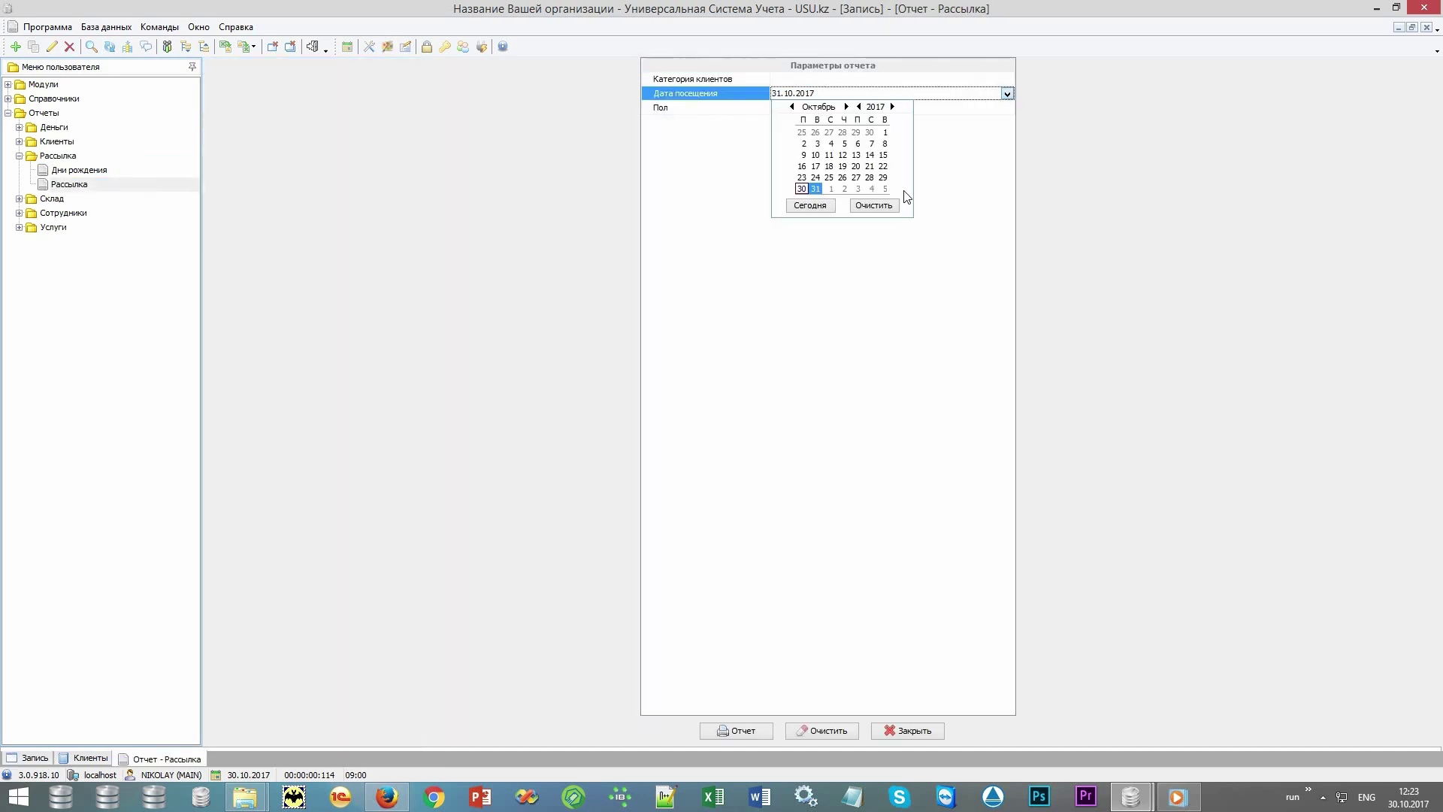
{"action": "left_click", "coordinate": [816, 189]}
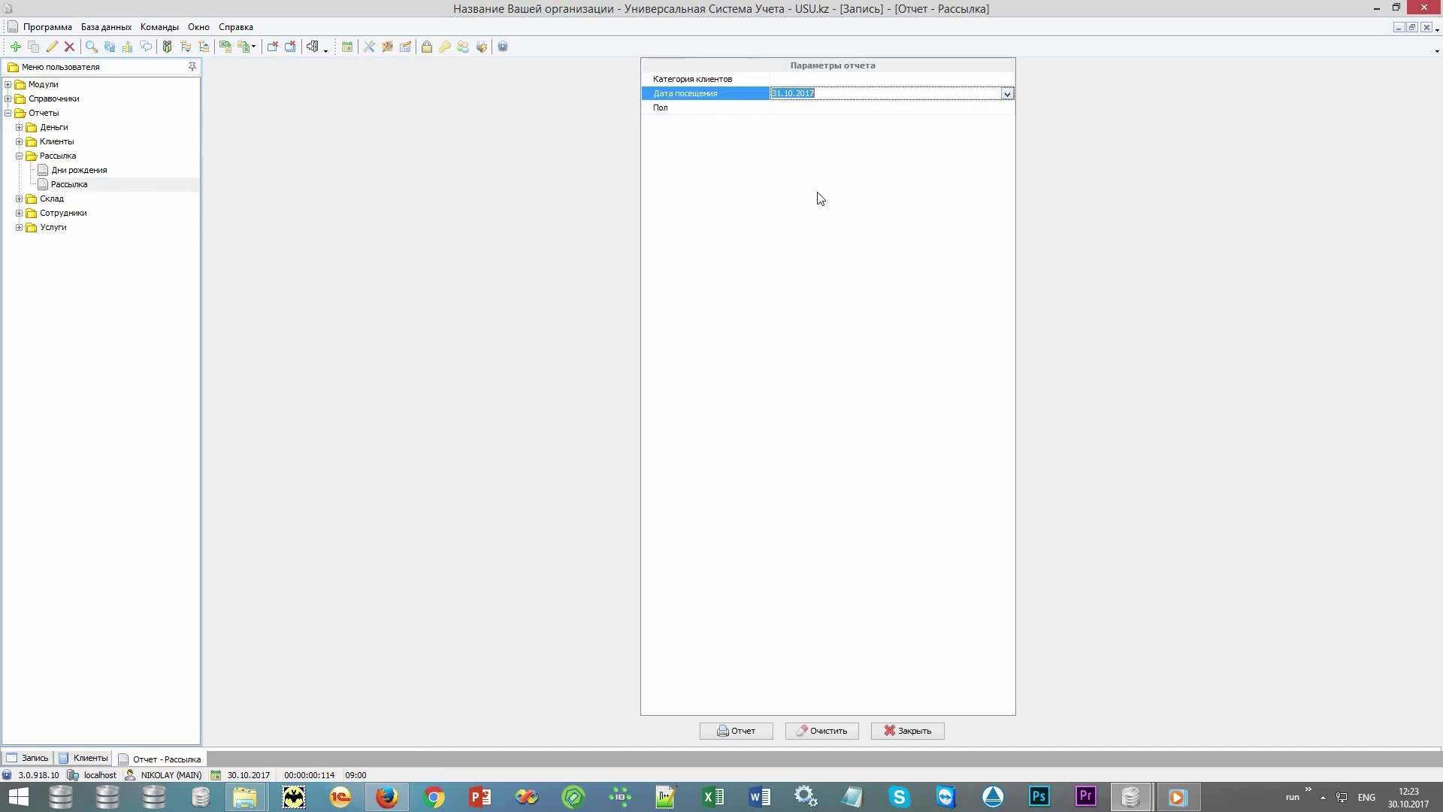
{"action": "left_click", "coordinate": [756, 732]}
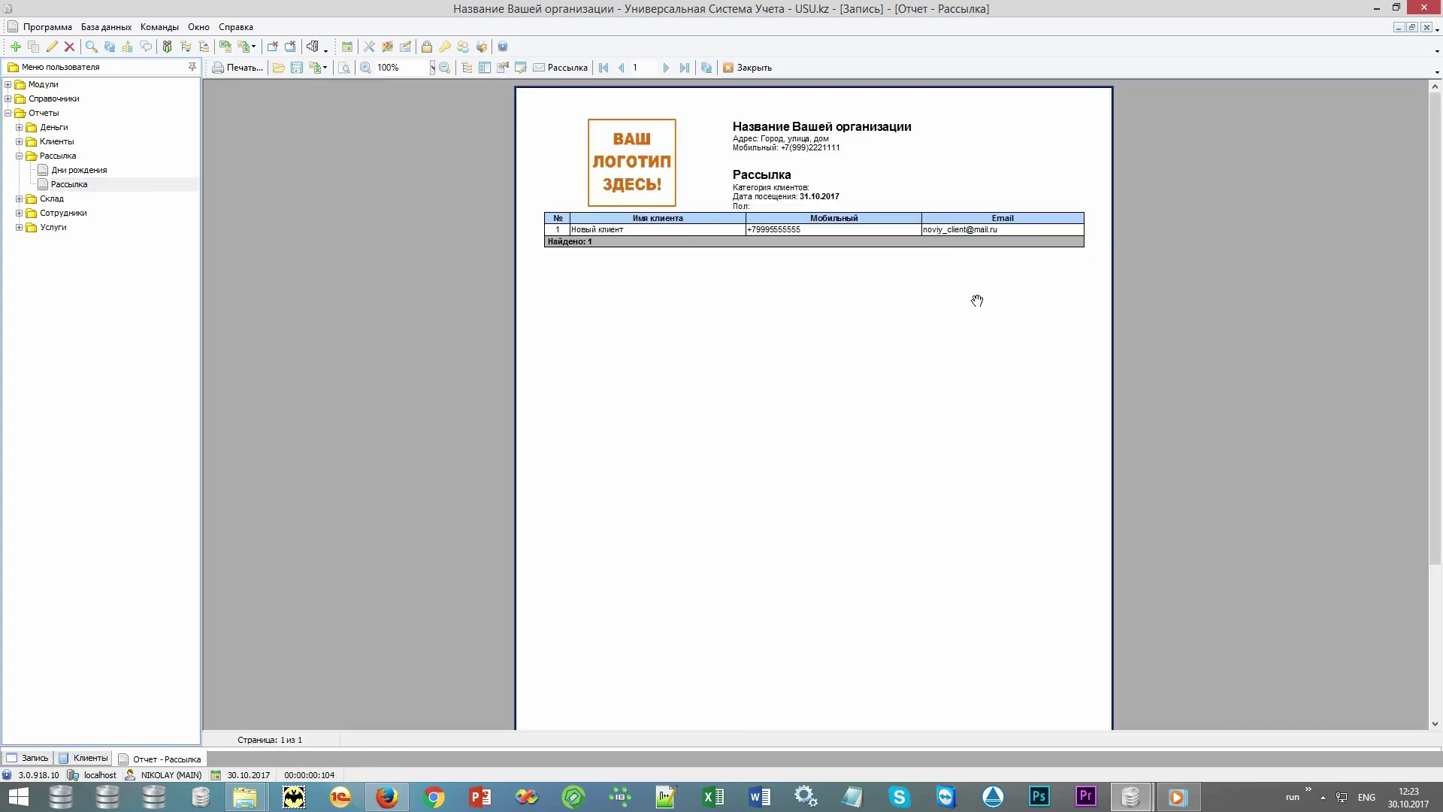
Start a mailing from the report and enable e-mail, SMS, Viber and voice call for the listed recipient.
{"action": "left_click", "coordinate": [564, 68]}
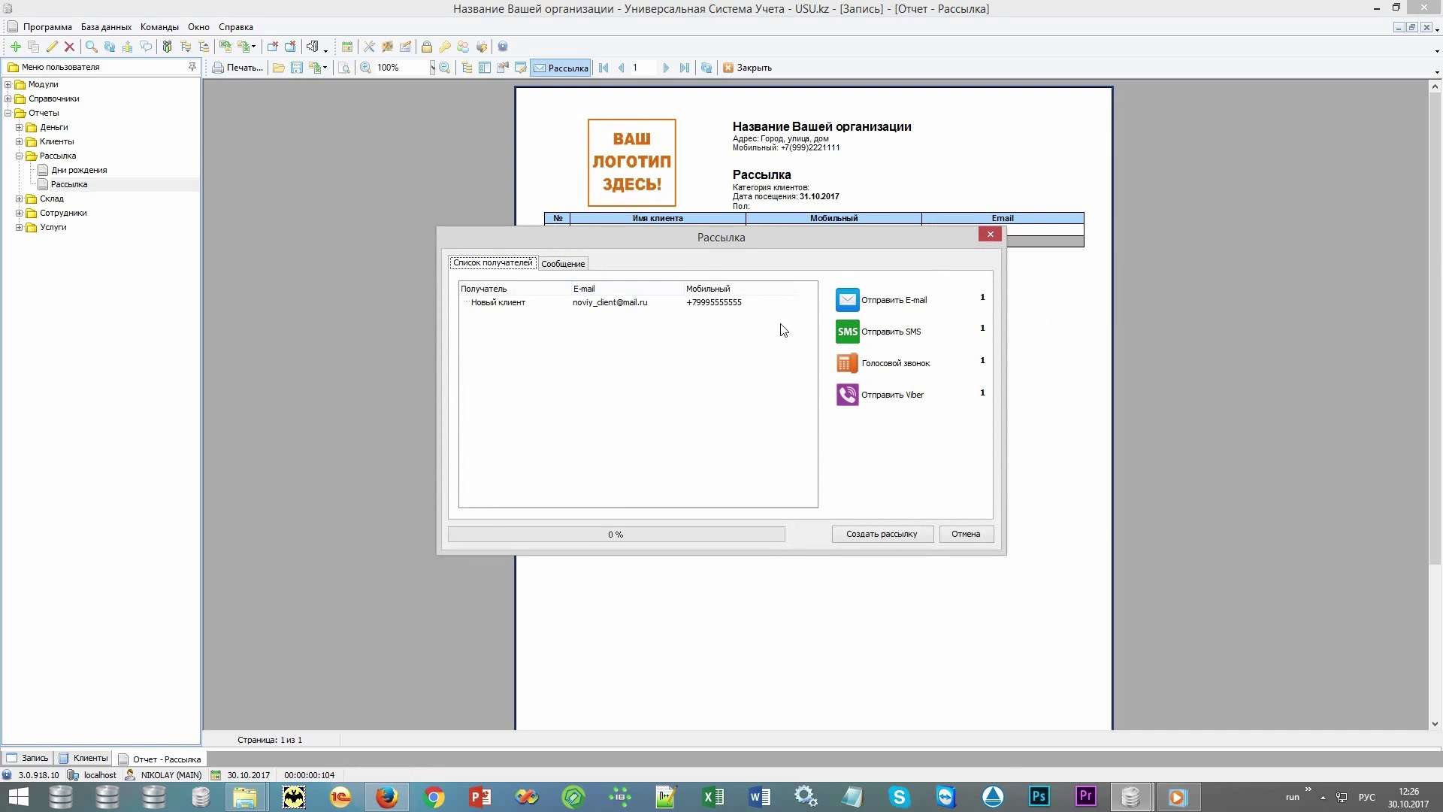
{"action": "left_click", "coordinate": [847, 304]}
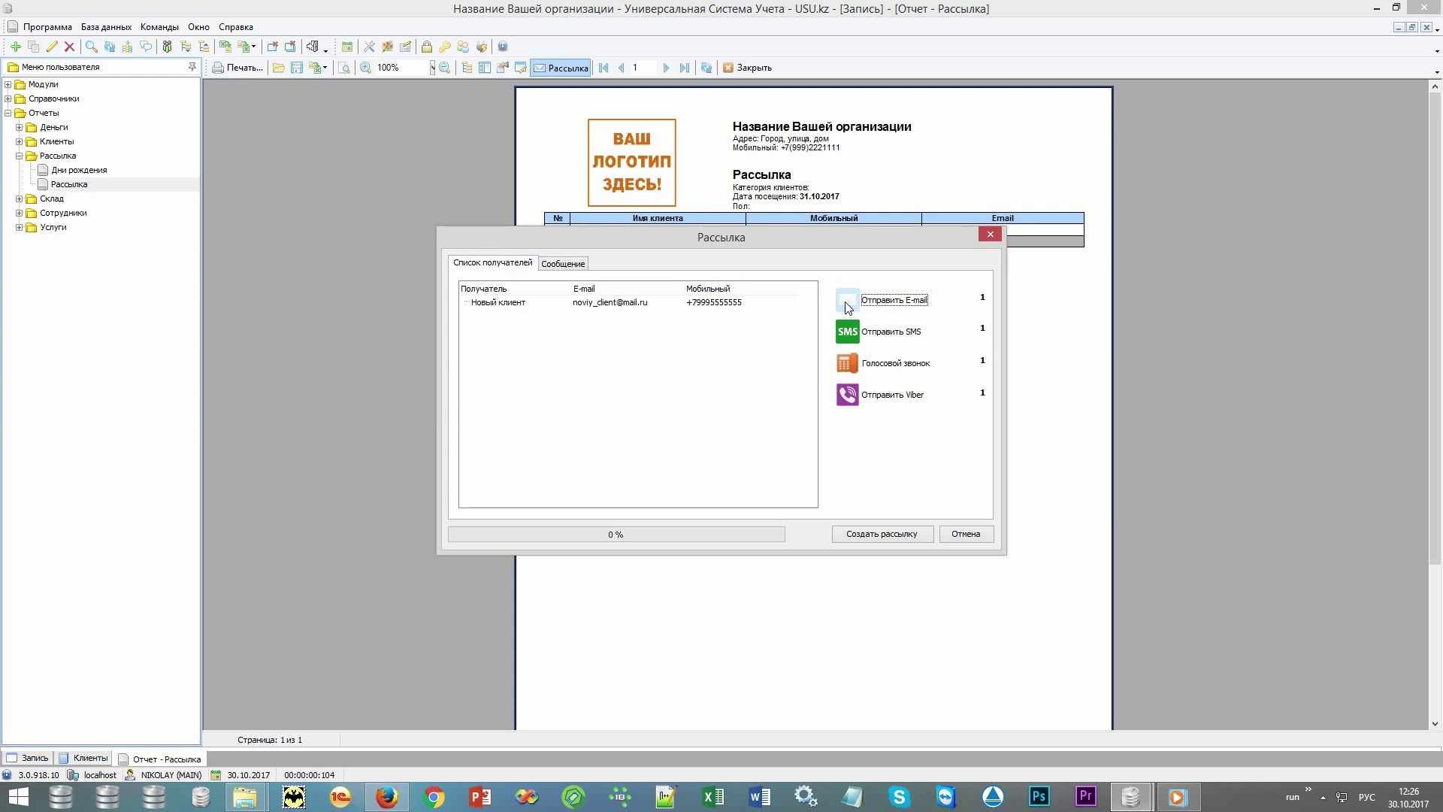
{"action": "left_click", "coordinate": [847, 335]}
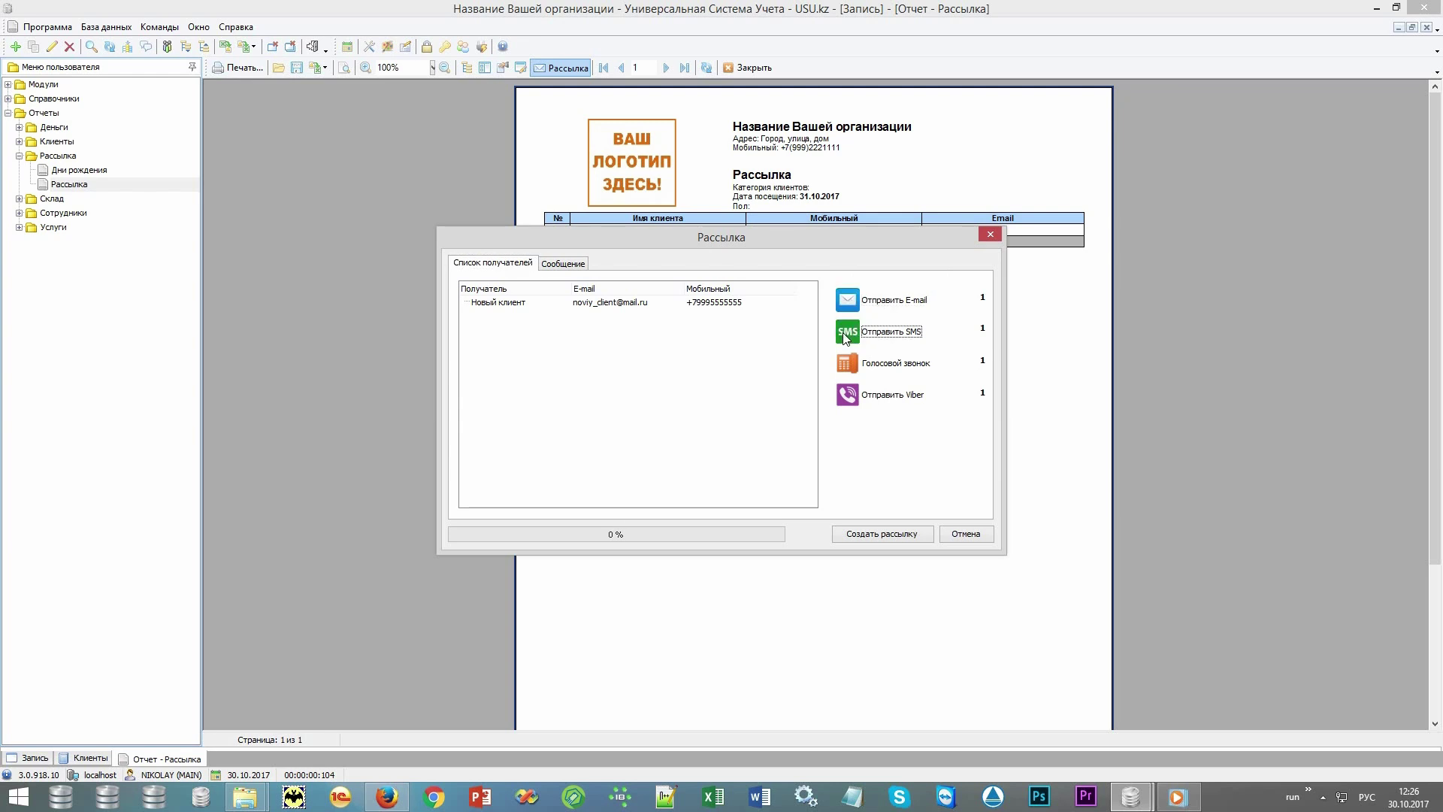
{"action": "left_click", "coordinate": [846, 400]}
{"action": "left_click", "coordinate": [852, 366]}
Fill the message from the "С новым годом!" template, turn off Latin conversion for SMS, and create the mailing.
{"action": "left_click", "coordinate": [578, 263]}
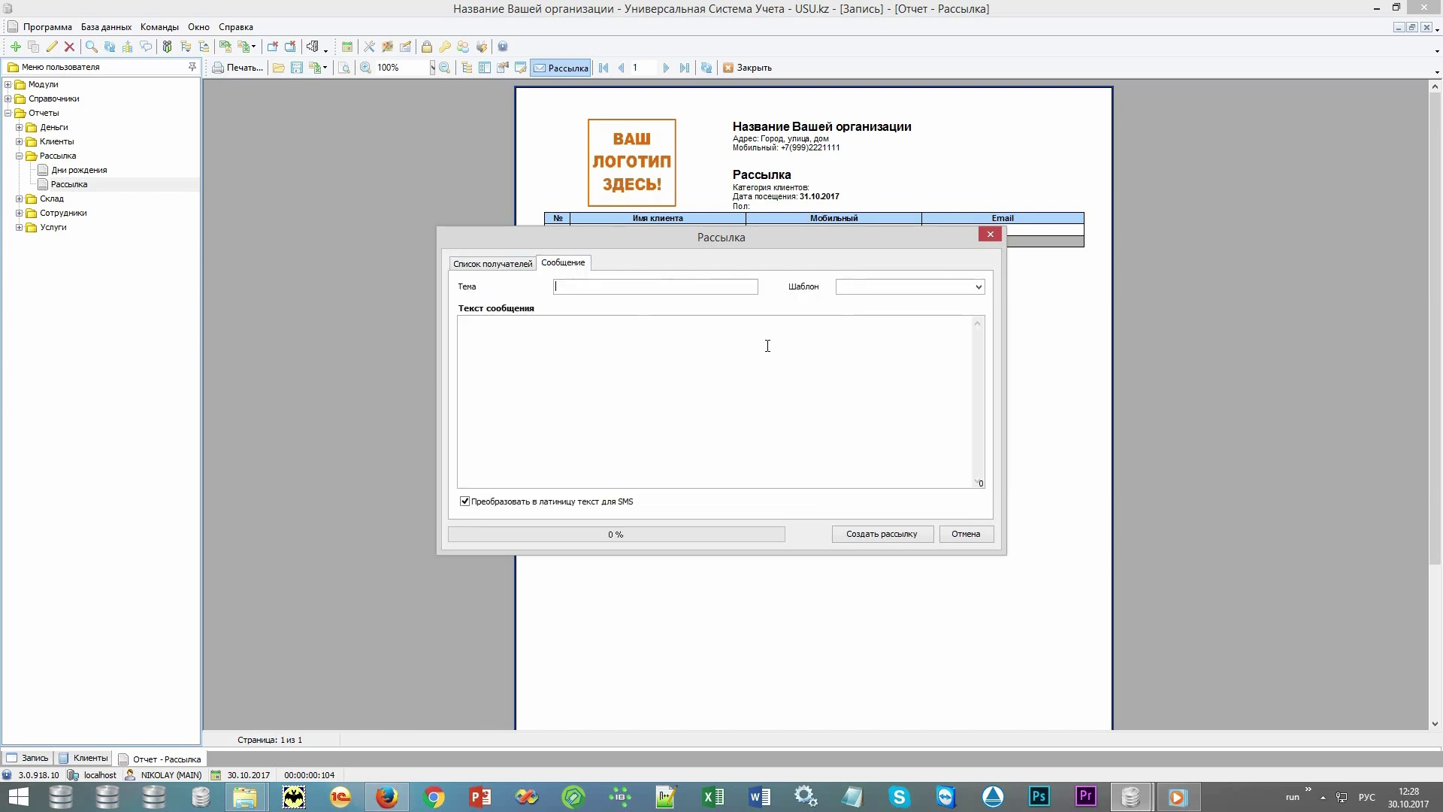
{"action": "left_click", "coordinate": [978, 287]}
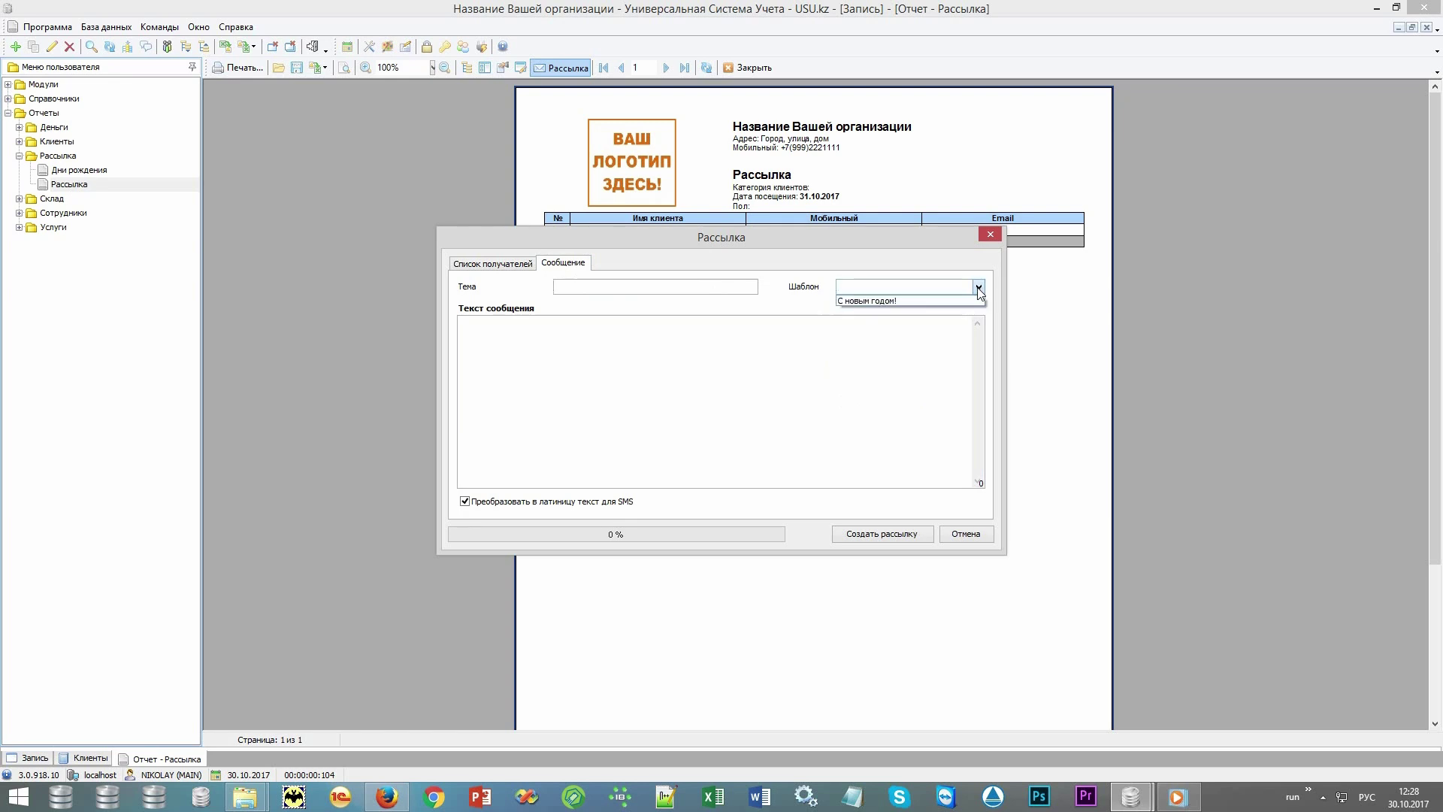
{"action": "left_click", "coordinate": [931, 301]}
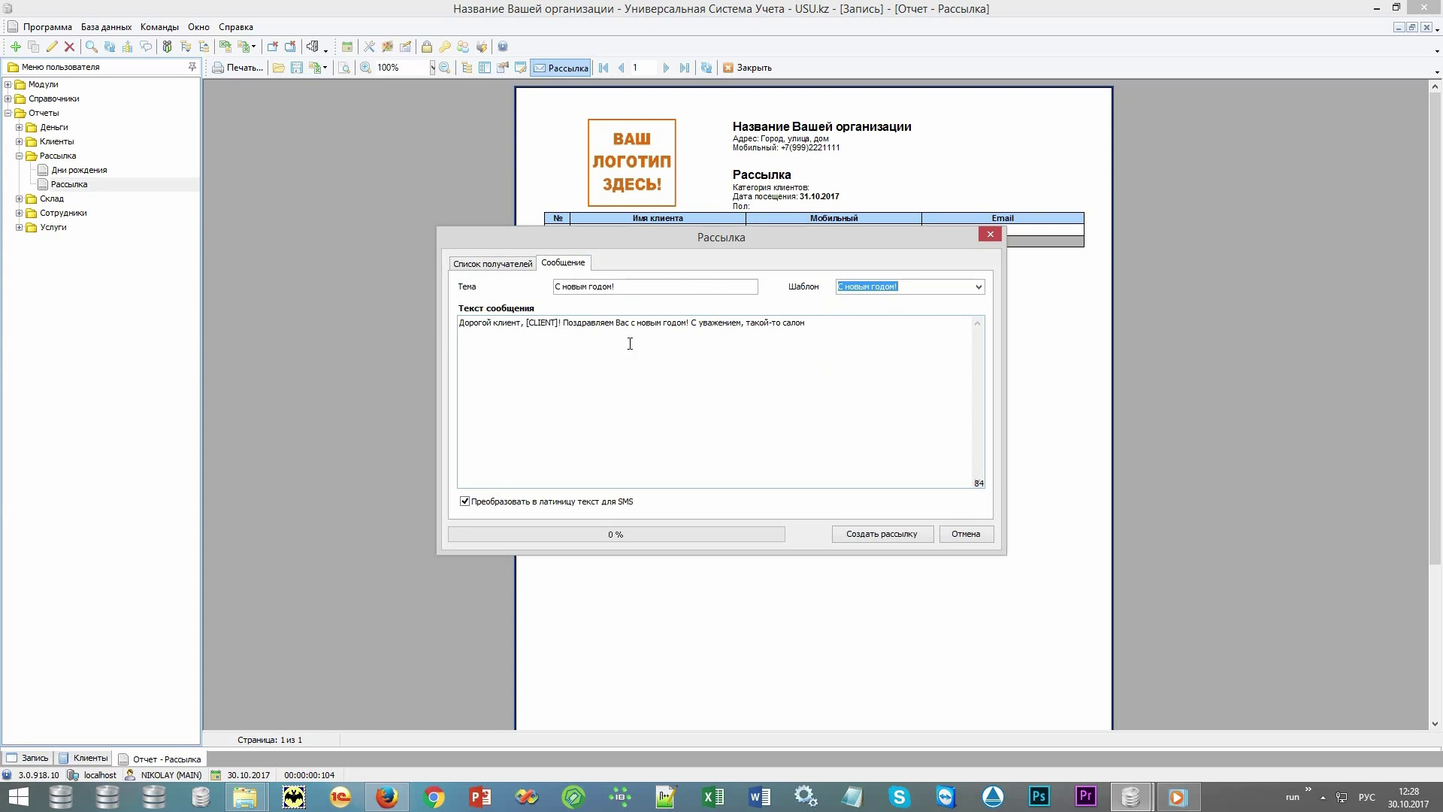
{"action": "left_click", "coordinate": [579, 502]}
{"action": "left_click", "coordinate": [899, 535]}
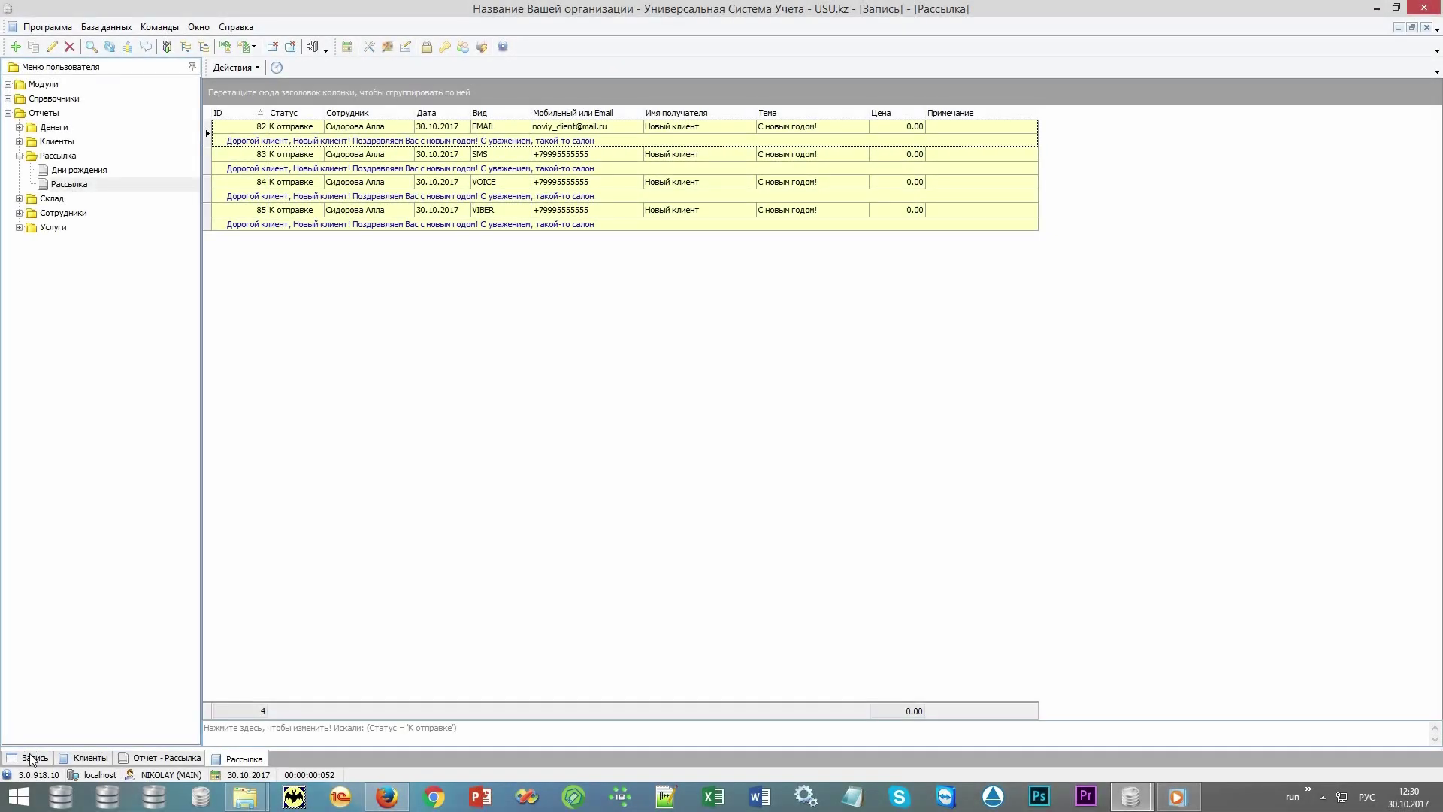
Open the current history of the 11:00 booking and examine the haircut and colouring services and their prices.
{"action": "left_click", "coordinate": [31, 759]}
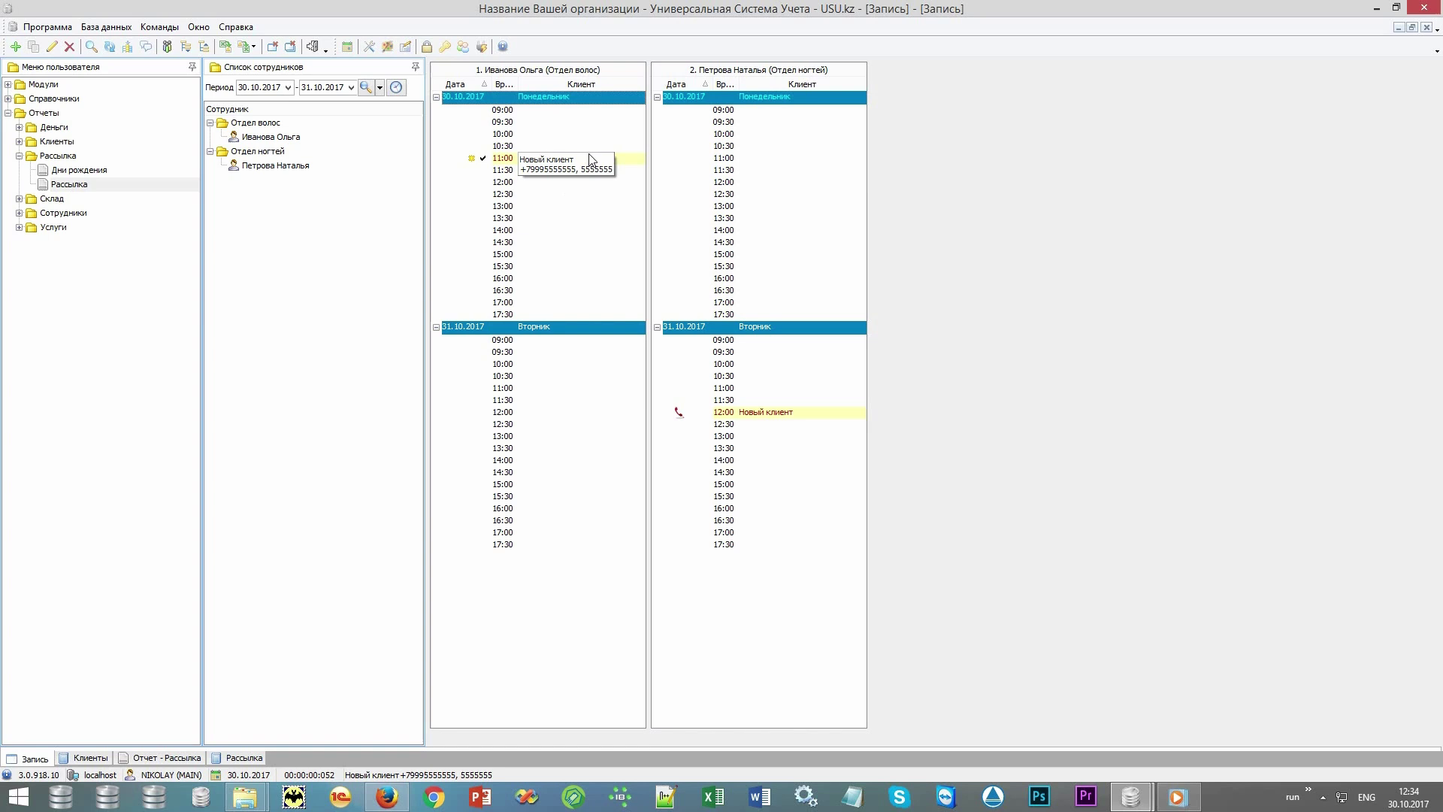
{"action": "right_click", "coordinate": [590, 157]}
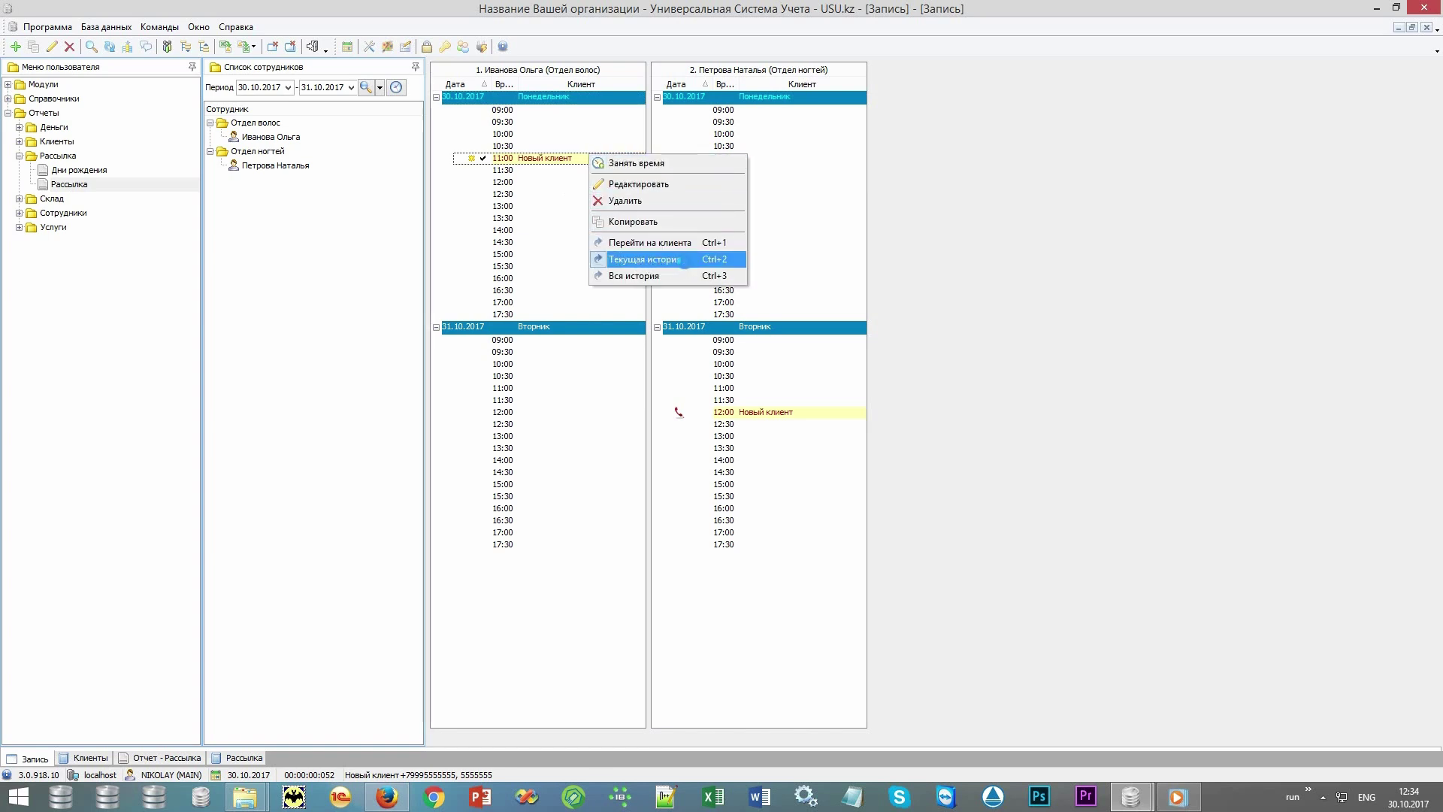
{"action": "left_click", "coordinate": [645, 260]}
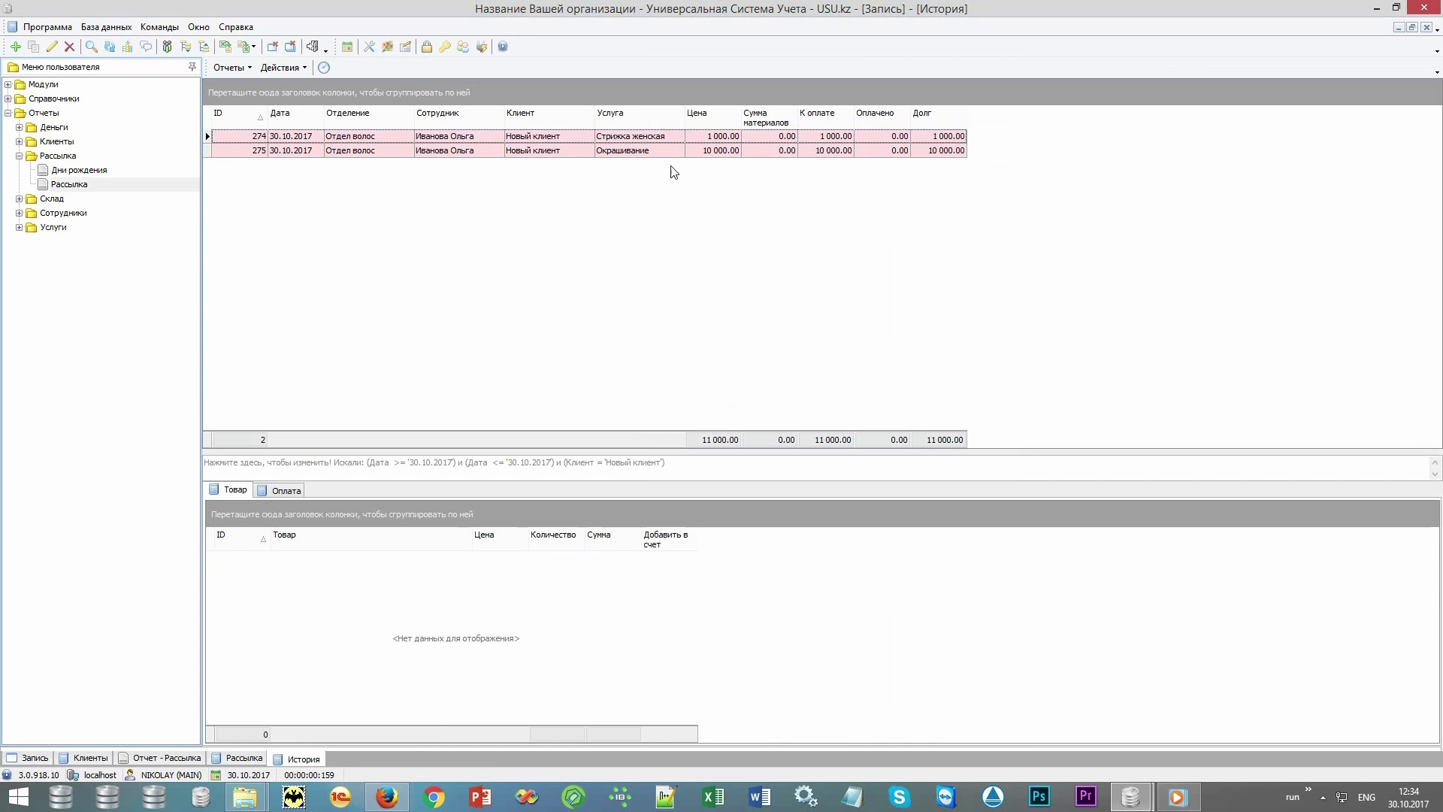
{"action": "left_click", "coordinate": [674, 142]}
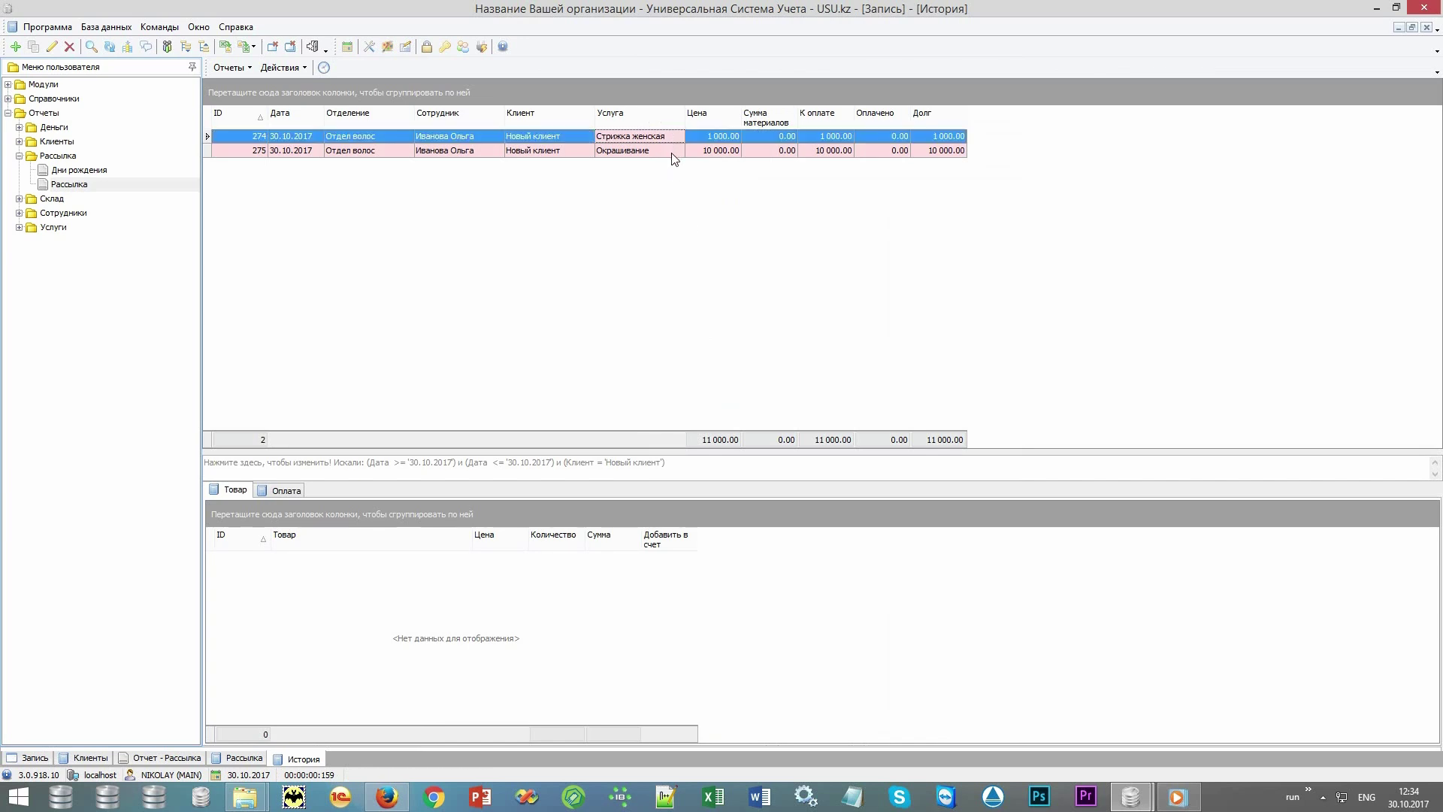
{"action": "left_click", "coordinate": [674, 156]}
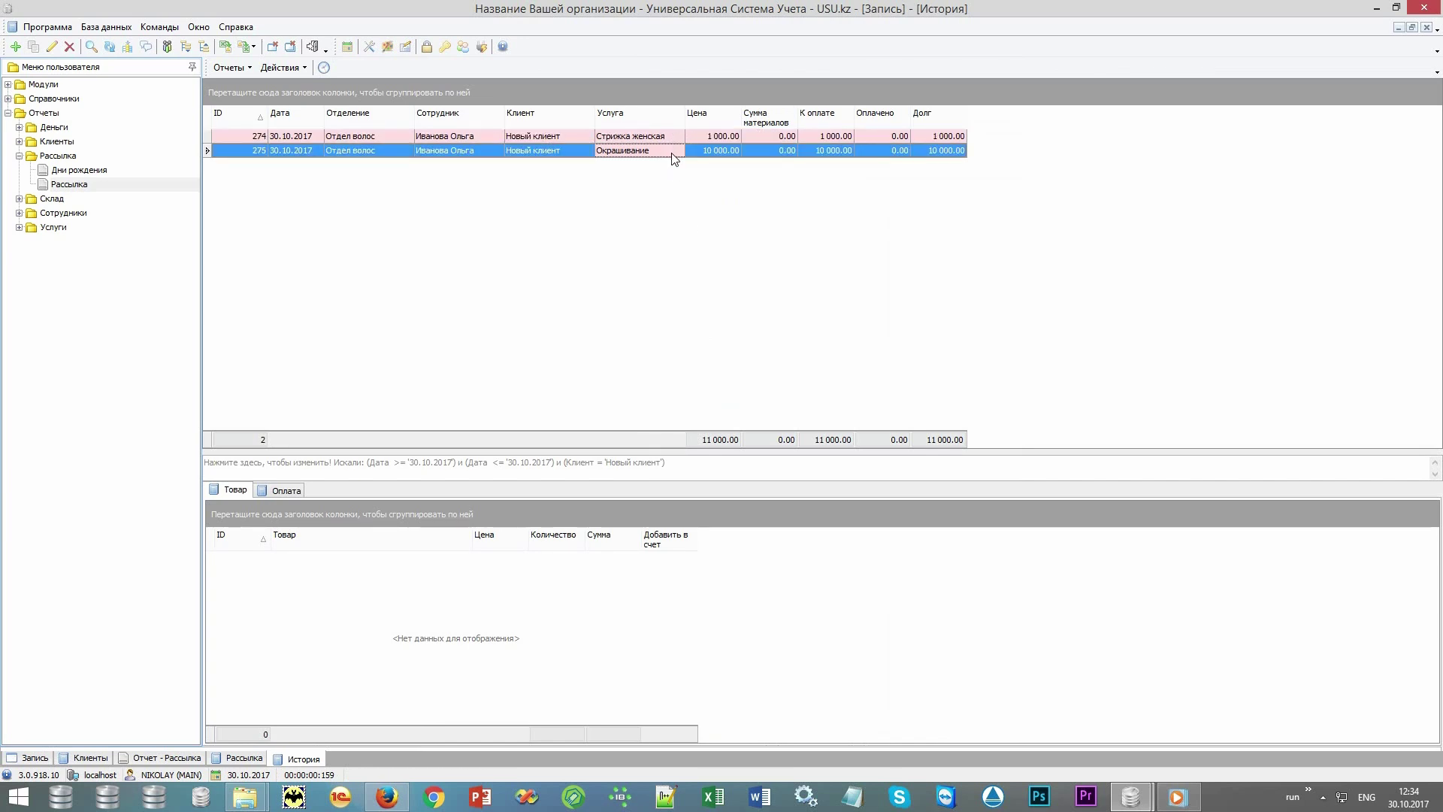
{"action": "left_click", "coordinate": [701, 137]}
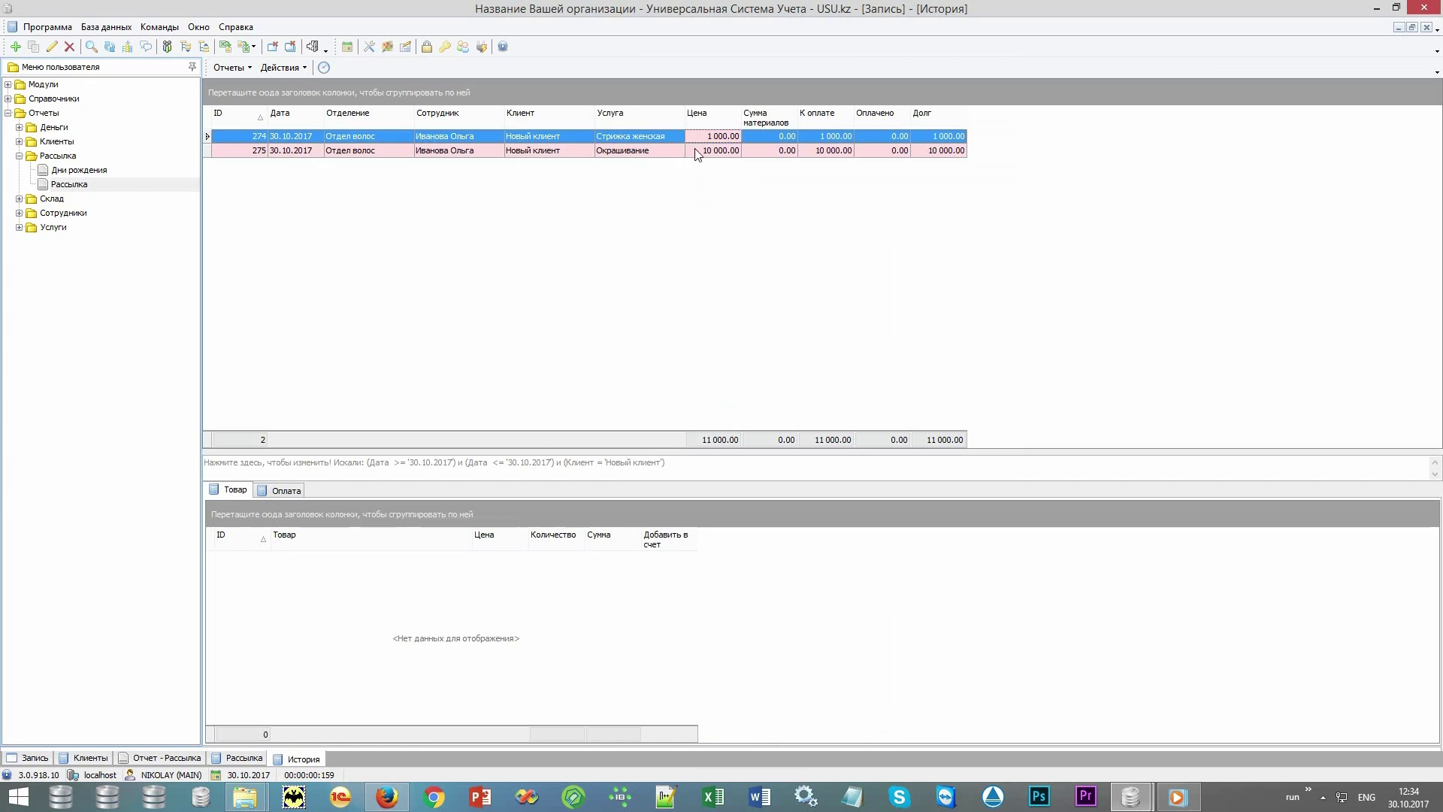
{"action": "left_click", "coordinate": [695, 153]}
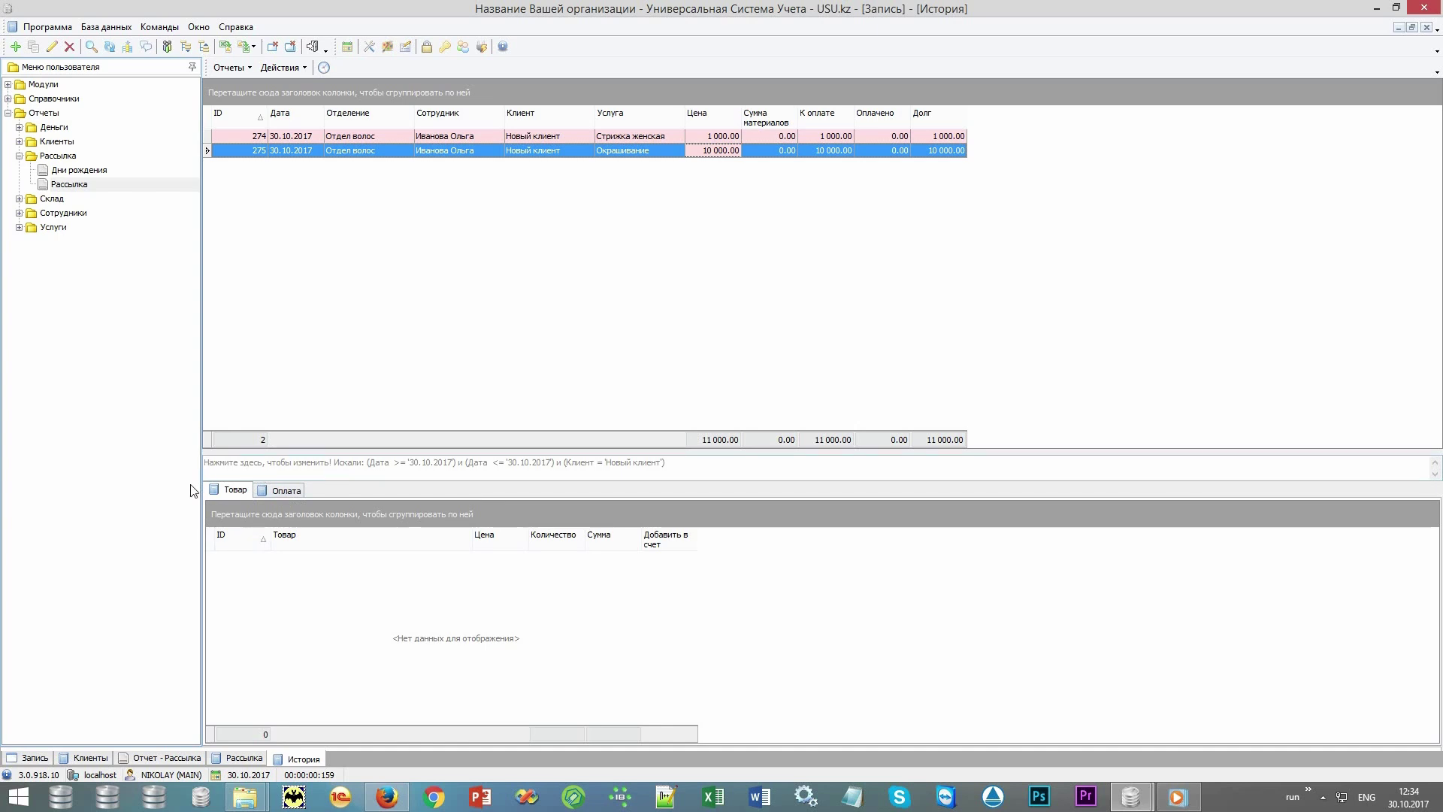
Add one "Garnier краска для волос Fructis 1 L" to the colouring service's goods, include it in the invoice, and widen the goods name column.
{"action": "right_click", "coordinate": [335, 637]}
{"action": "left_click", "coordinate": [376, 395]}
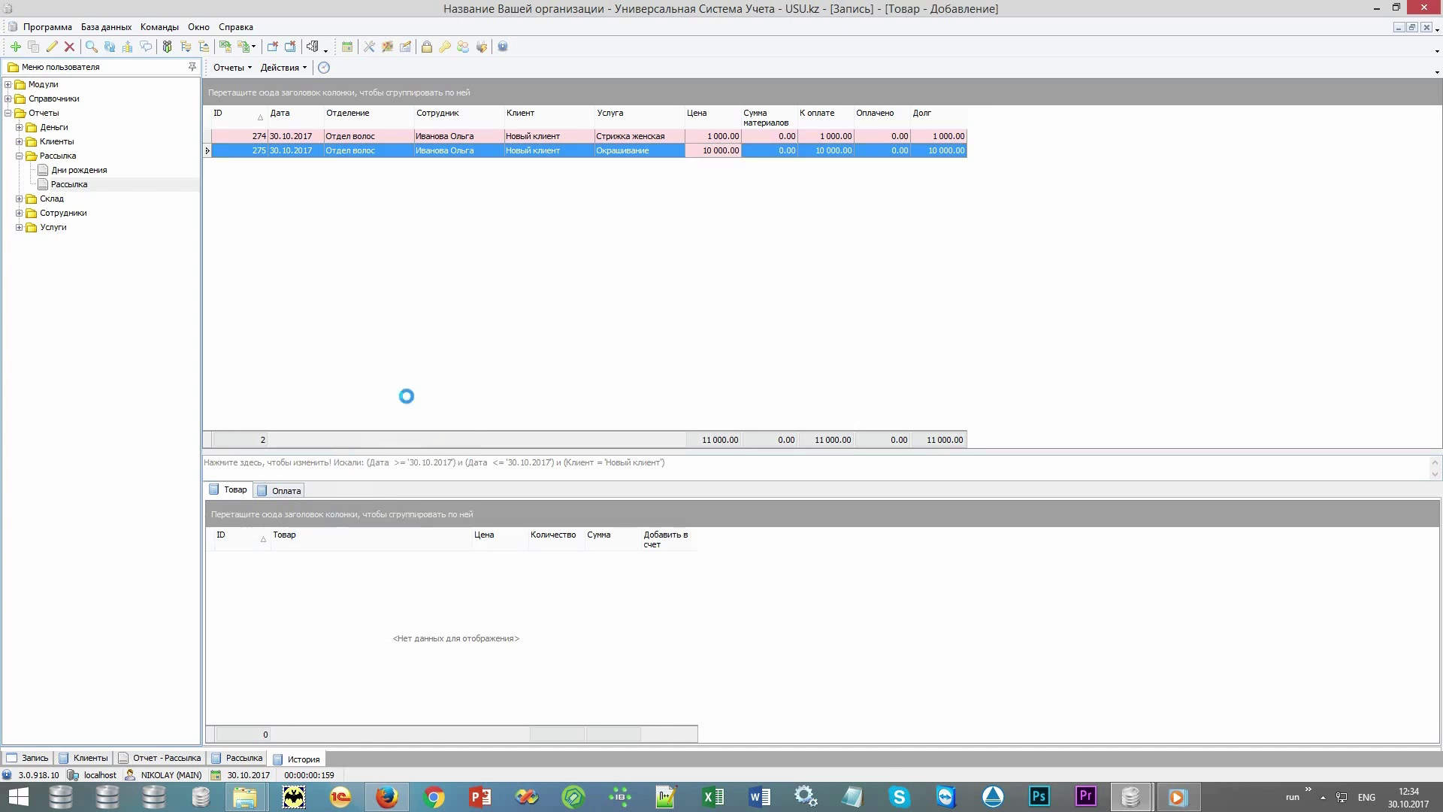
{"action": "left_click", "coordinate": [1001, 95]}
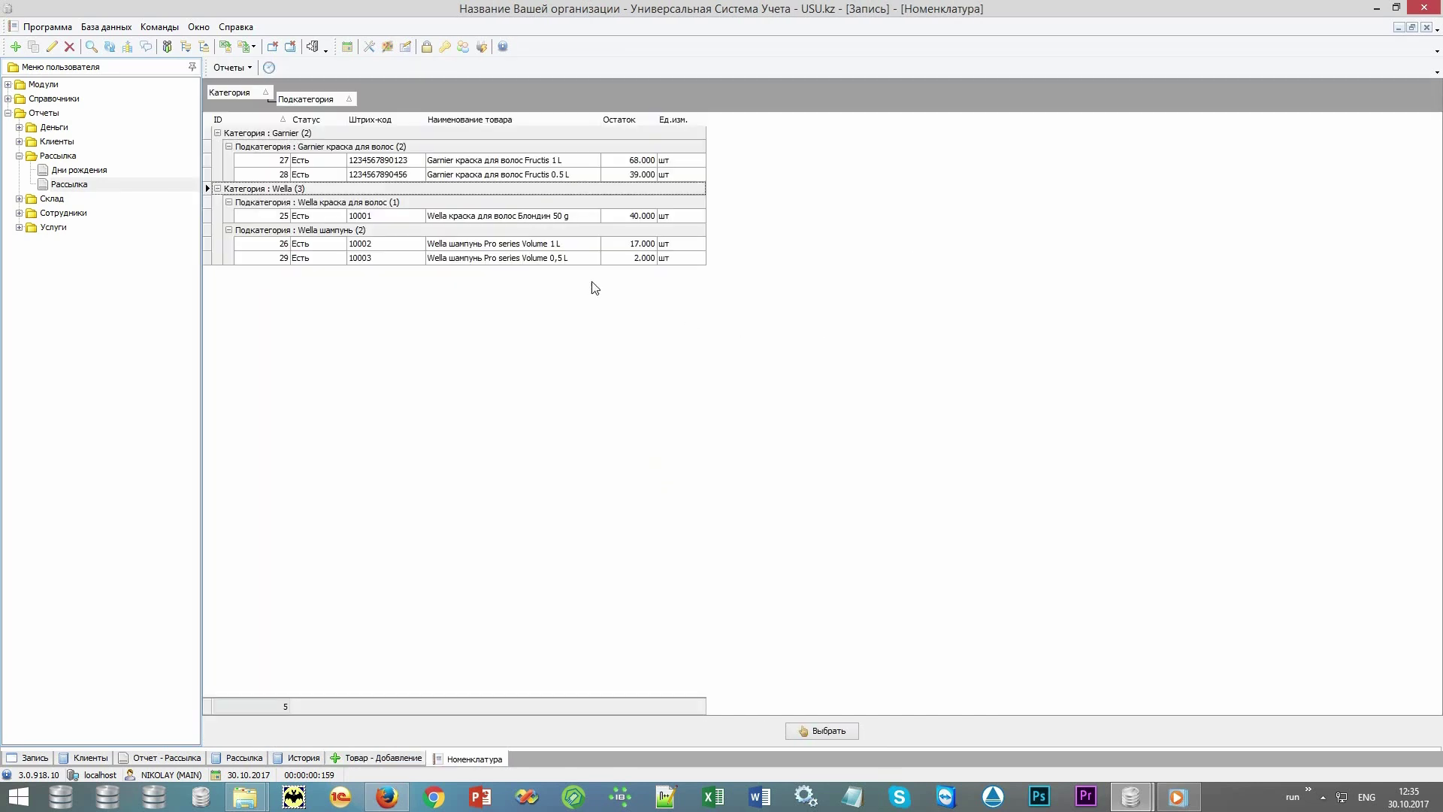
{"action": "double_click", "coordinate": [533, 166]}
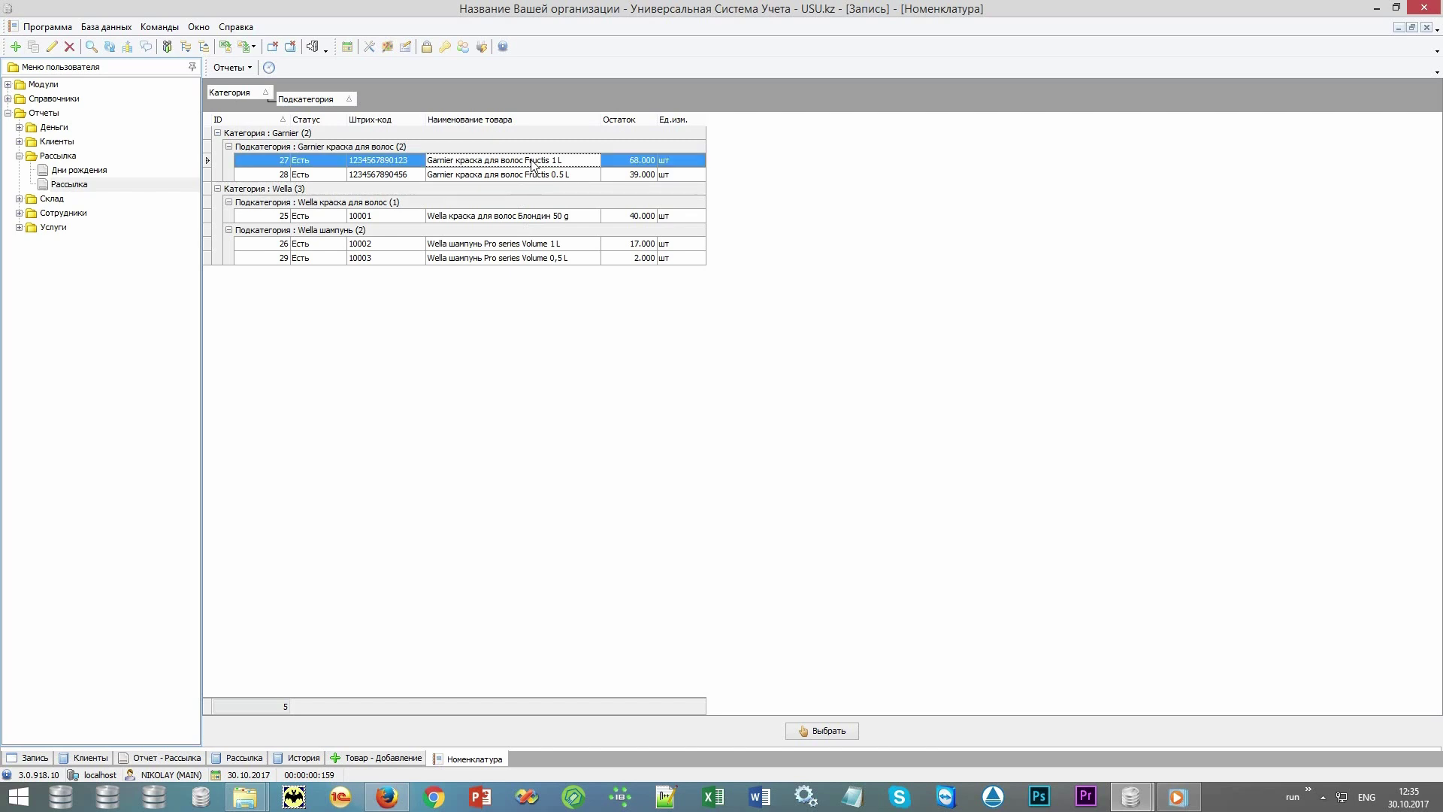
{"action": "left_click", "coordinate": [819, 107]}
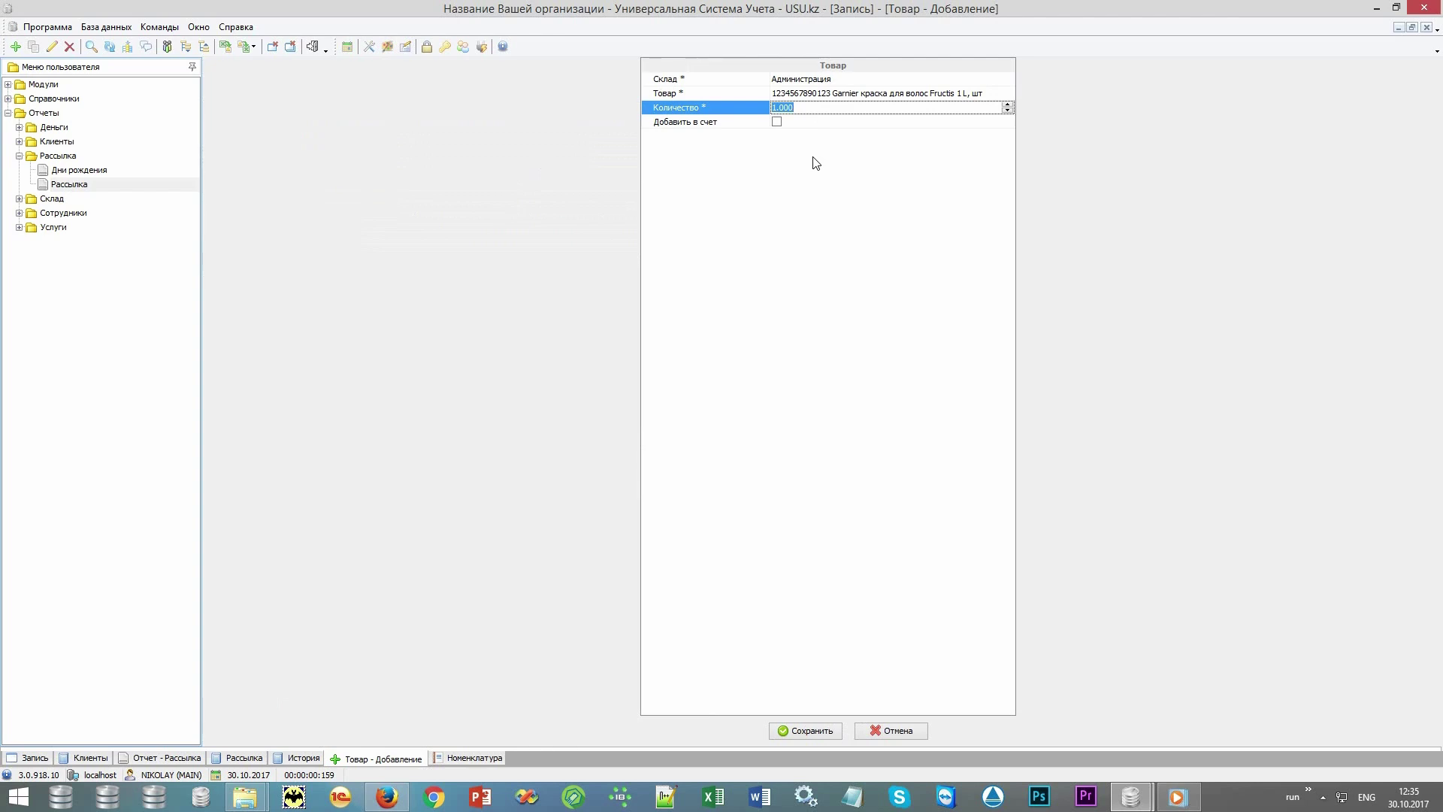
{"action": "left_click", "coordinate": [777, 124]}
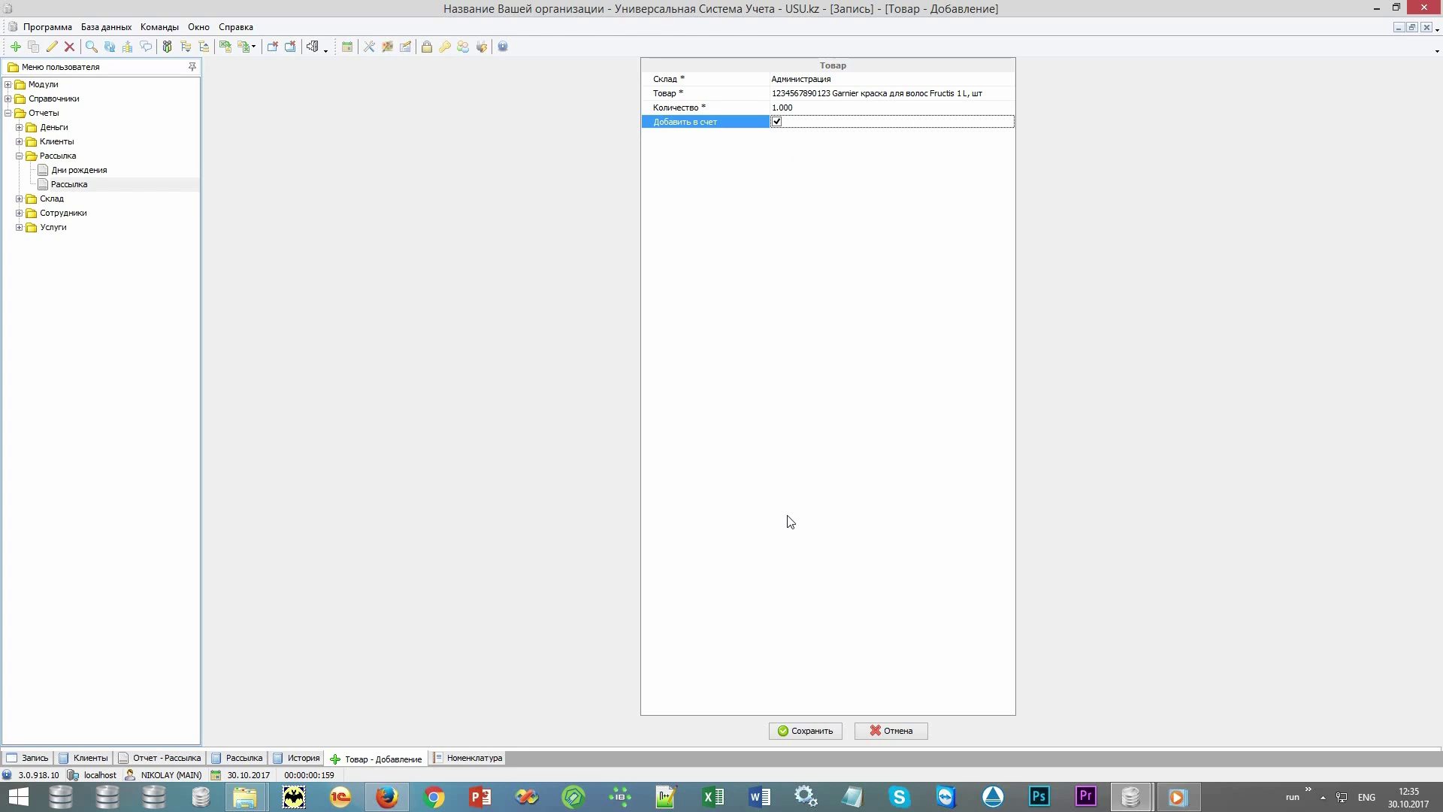
{"action": "left_click", "coordinate": [815, 730]}
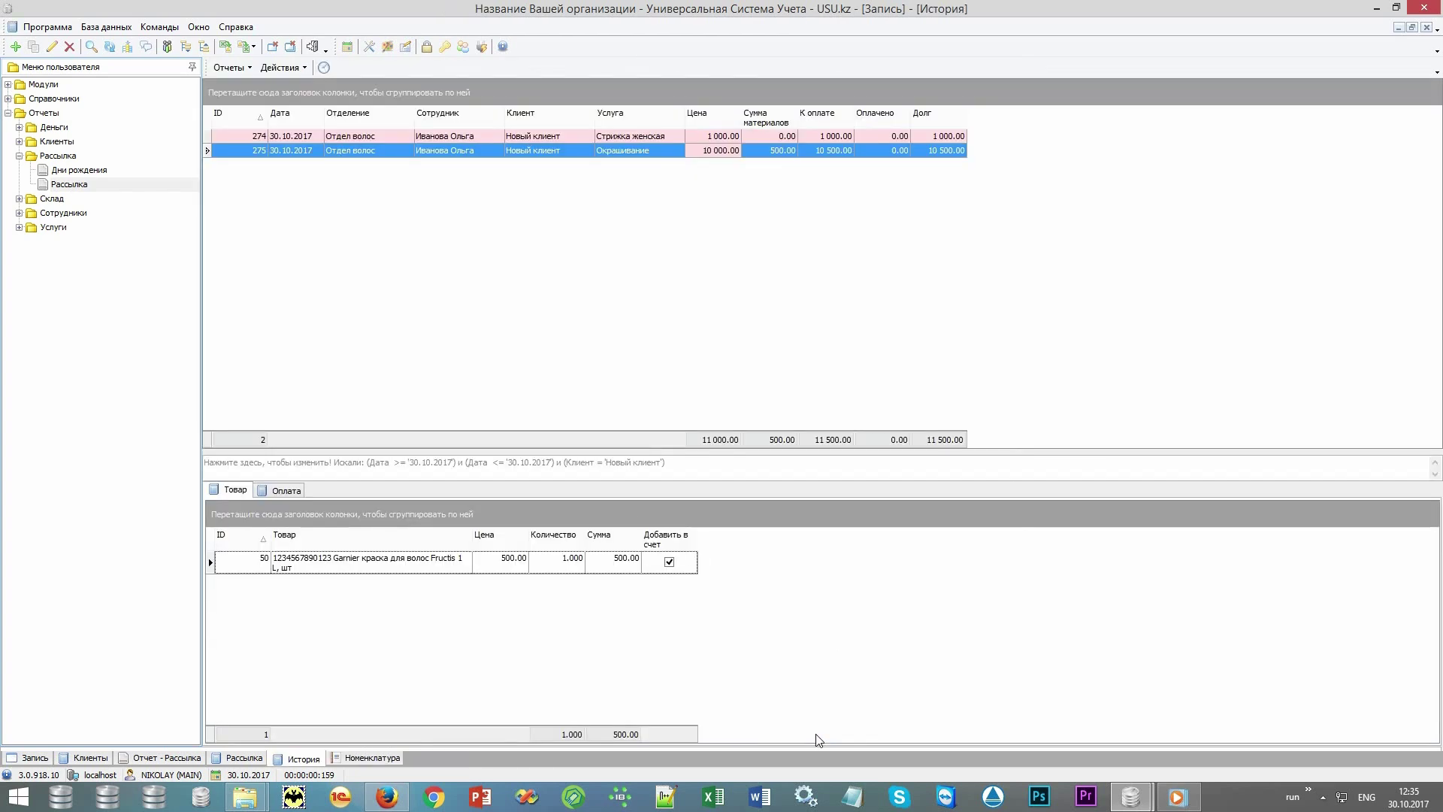
{"action": "left_click_drag", "start_coordinate": [472, 535], "coordinate": [509, 535]}
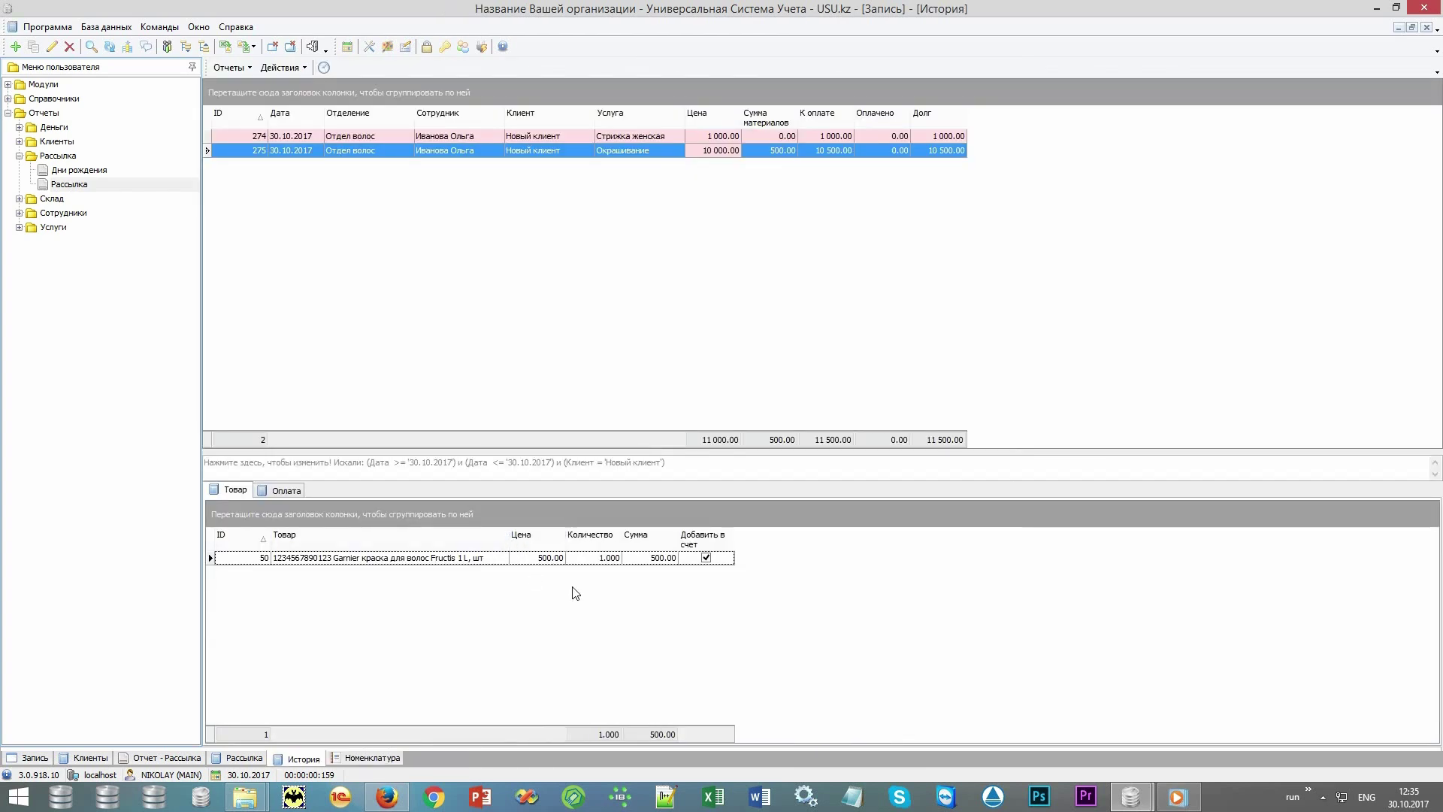
Pay 11500 in cash for the haircut and colouring services, and view the payment record of the colouring service.
{"action": "left_click", "coordinate": [771, 150]}
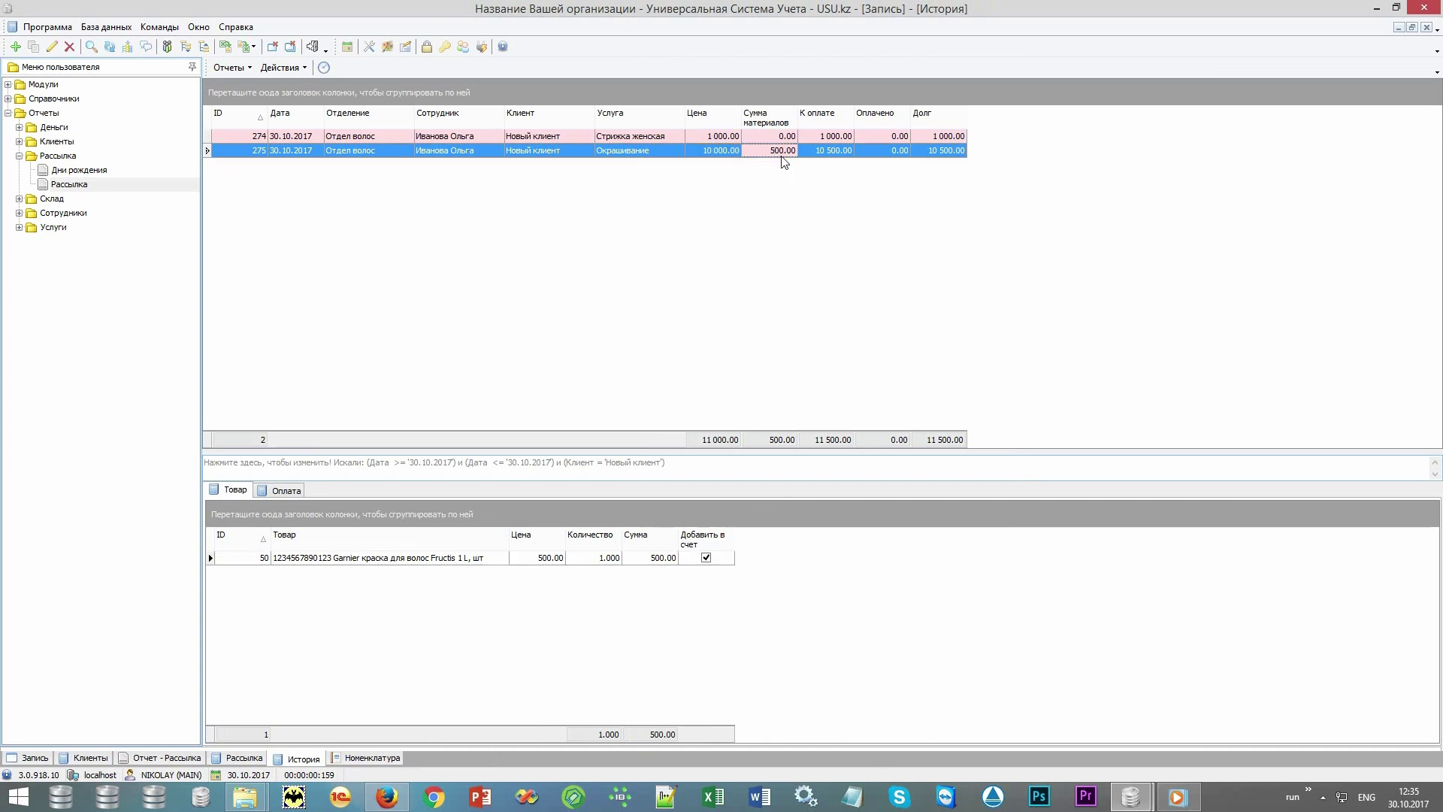
{"action": "left_click", "coordinate": [834, 156]}
{"action": "left_click", "coordinate": [871, 152]}
{"action": "left_click", "coordinate": [295, 64]}
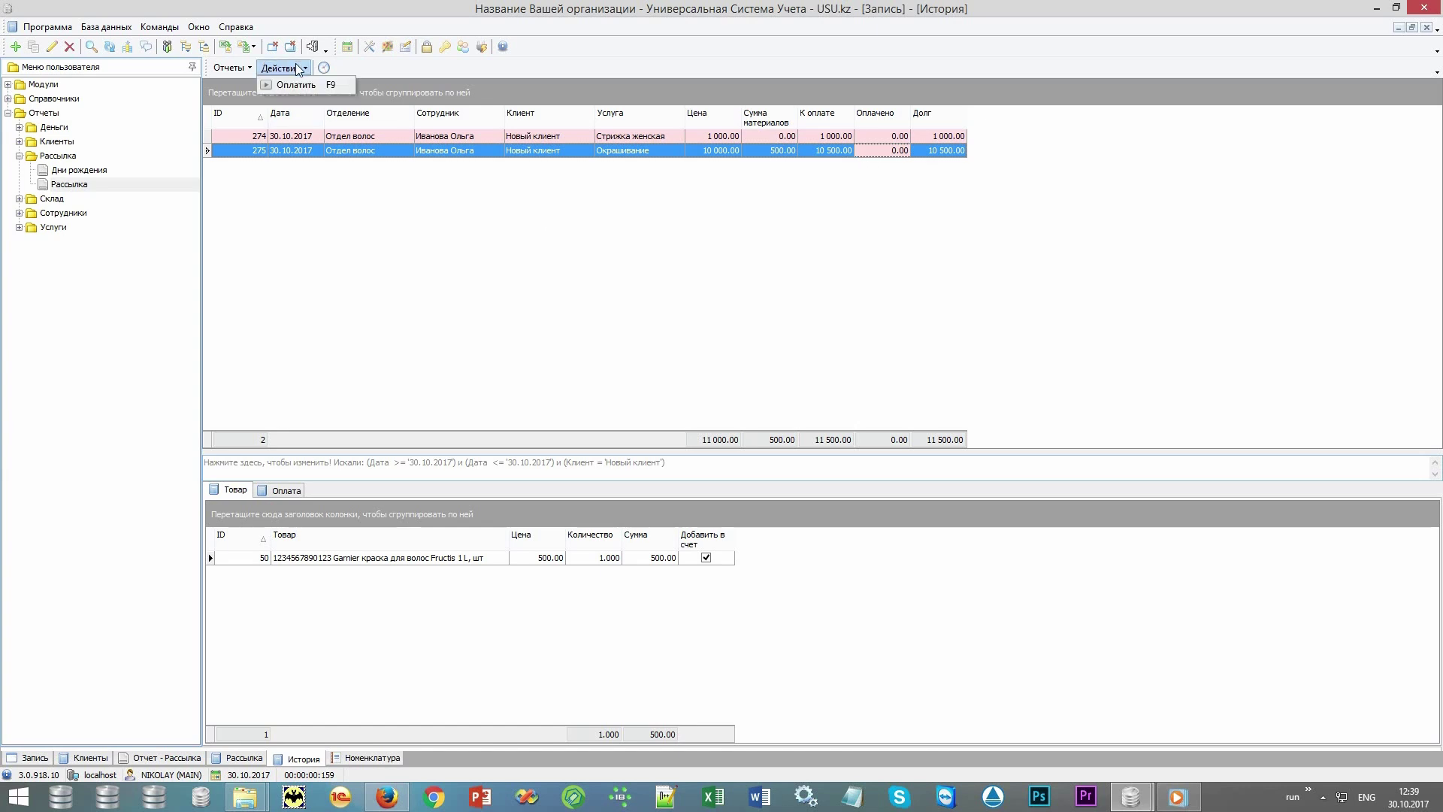
{"action": "left_click", "coordinate": [303, 86]}
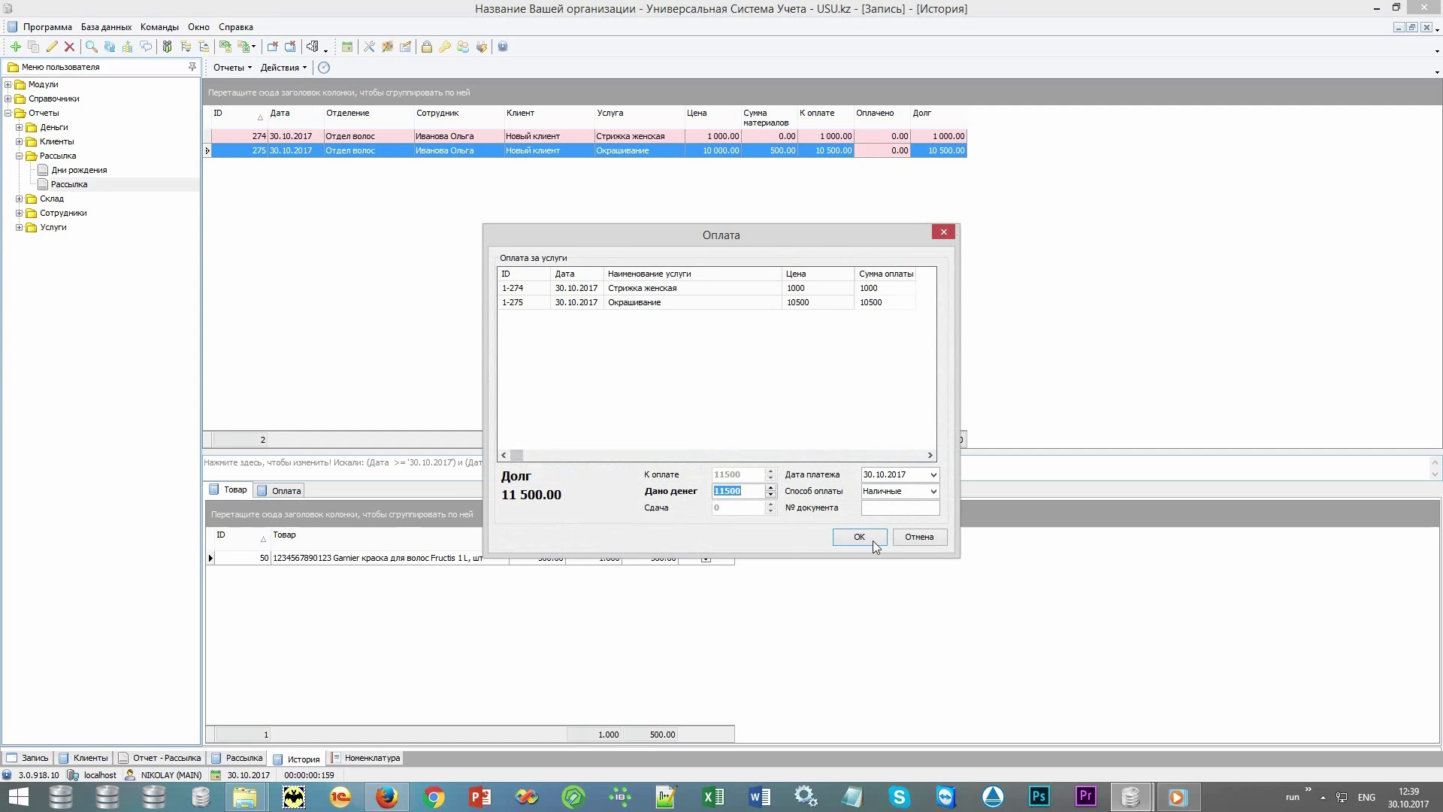
{"action": "left_click", "coordinate": [933, 492]}
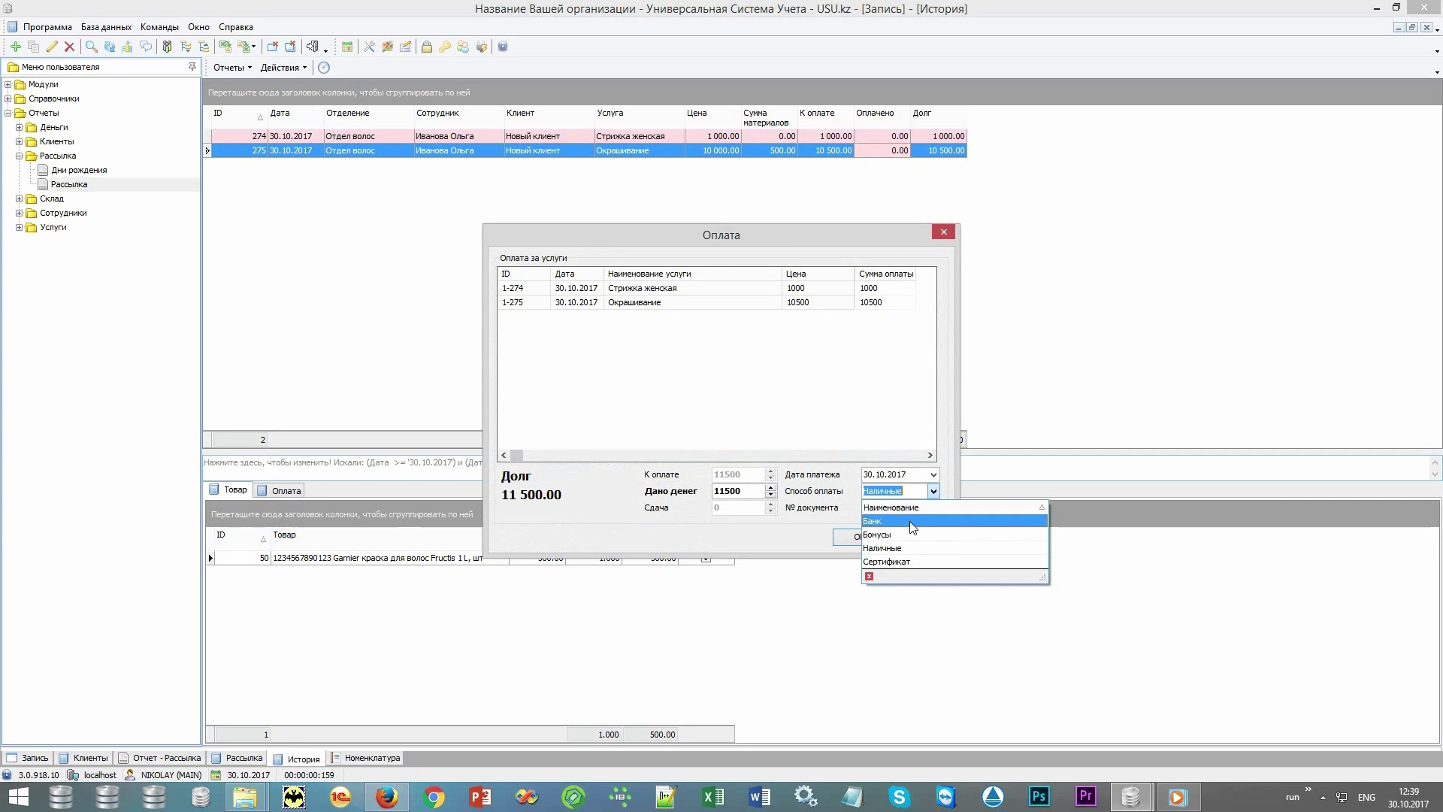
{"action": "left_click", "coordinate": [893, 548]}
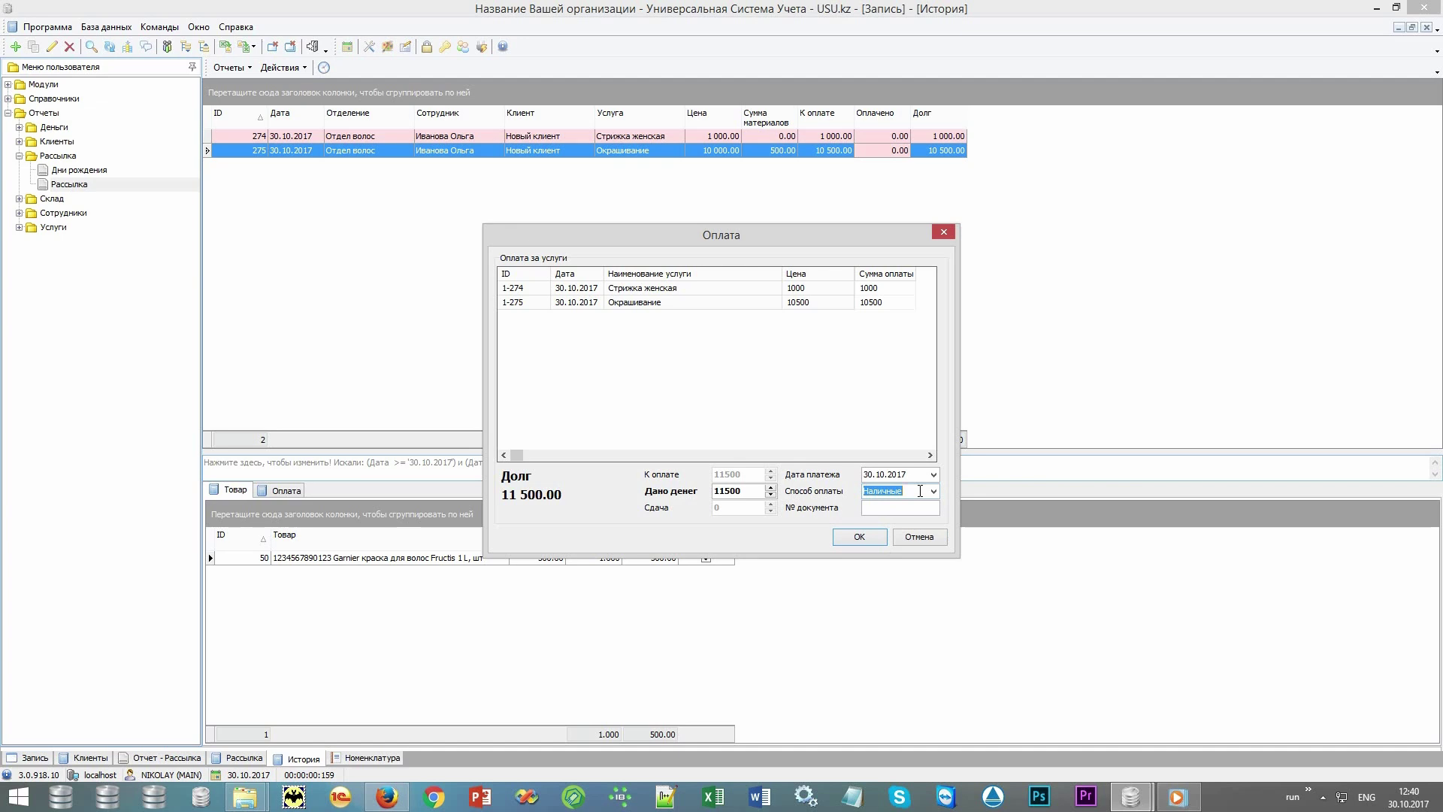
{"action": "left_click", "coordinate": [934, 492]}
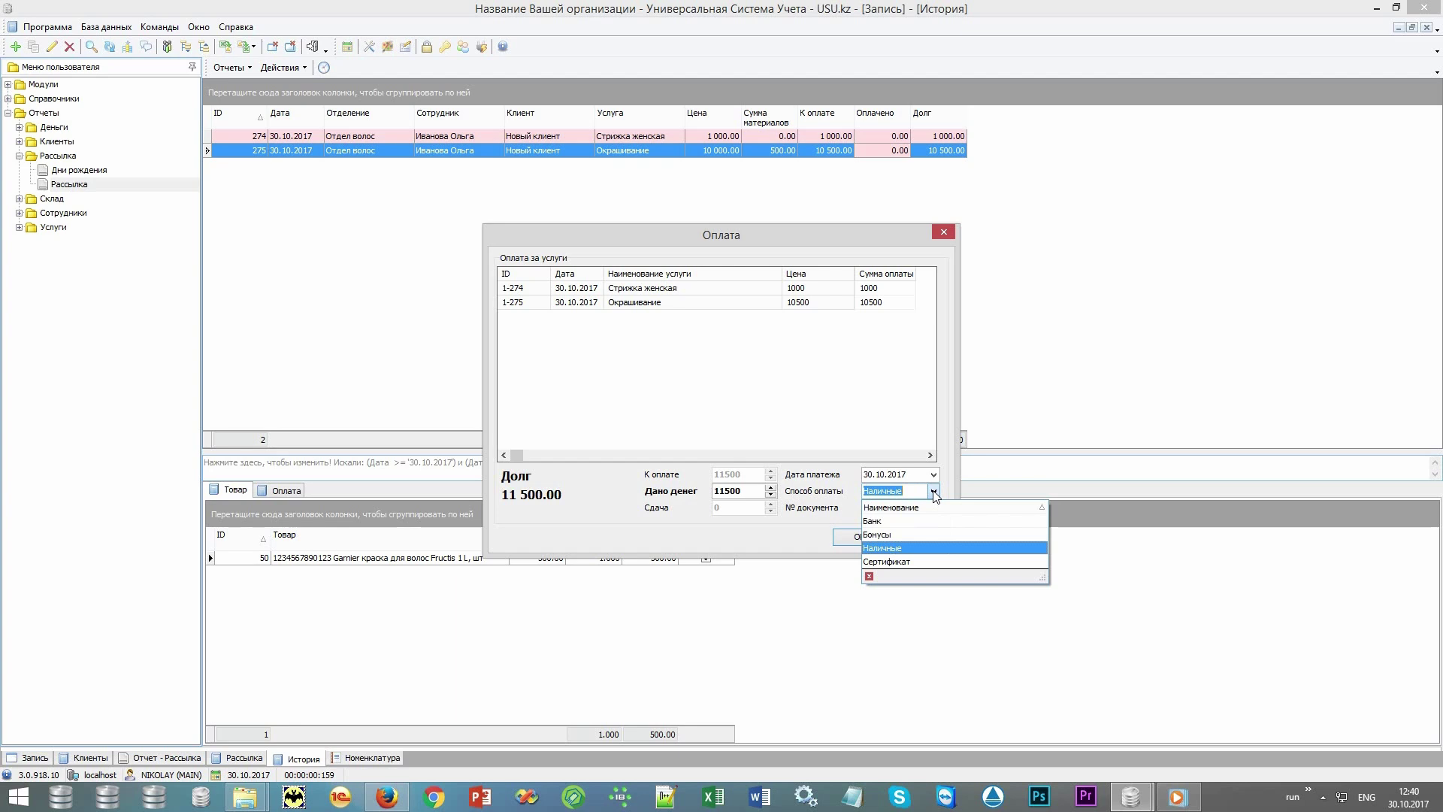
{"action": "left_click", "coordinate": [919, 548]}
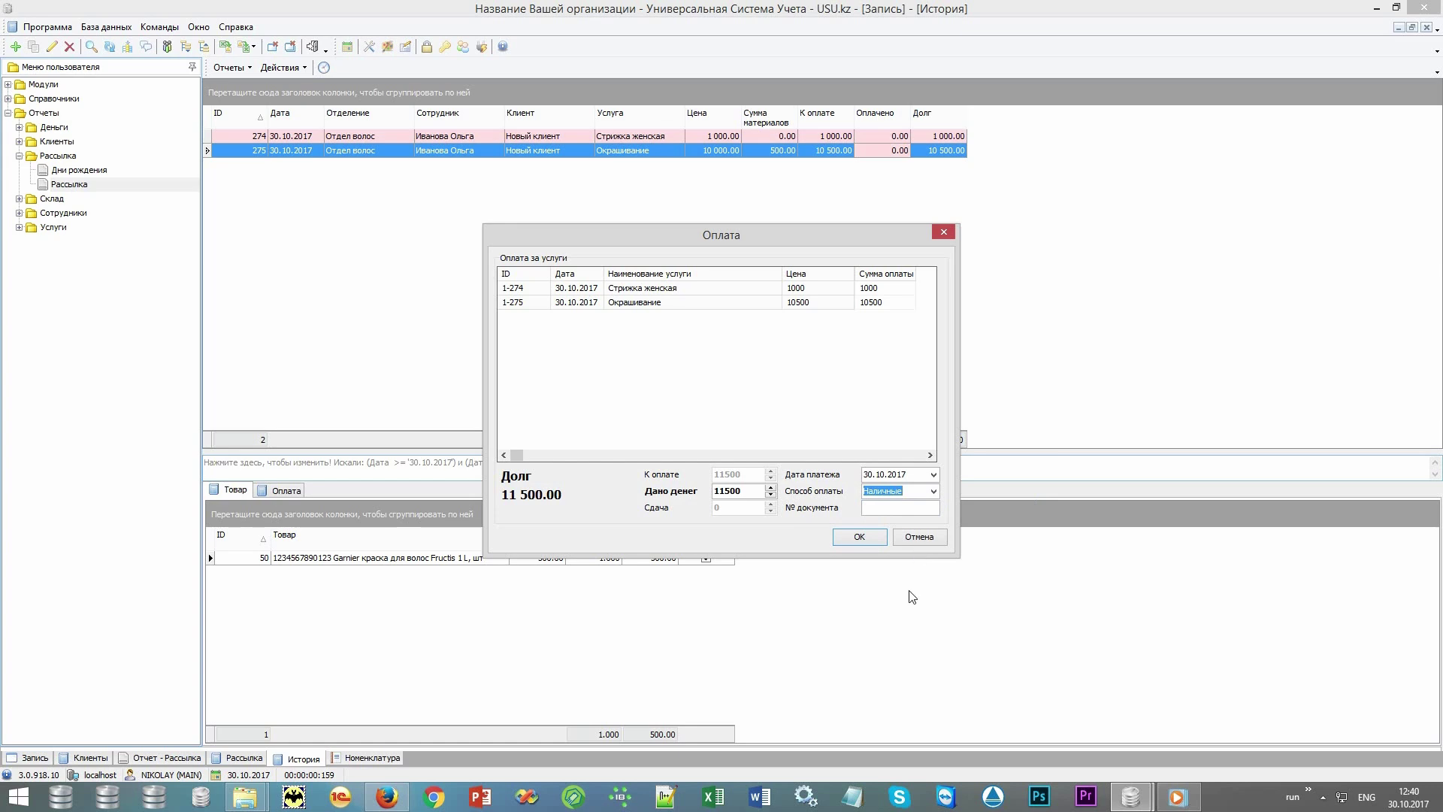
{"action": "left_click", "coordinate": [875, 538]}
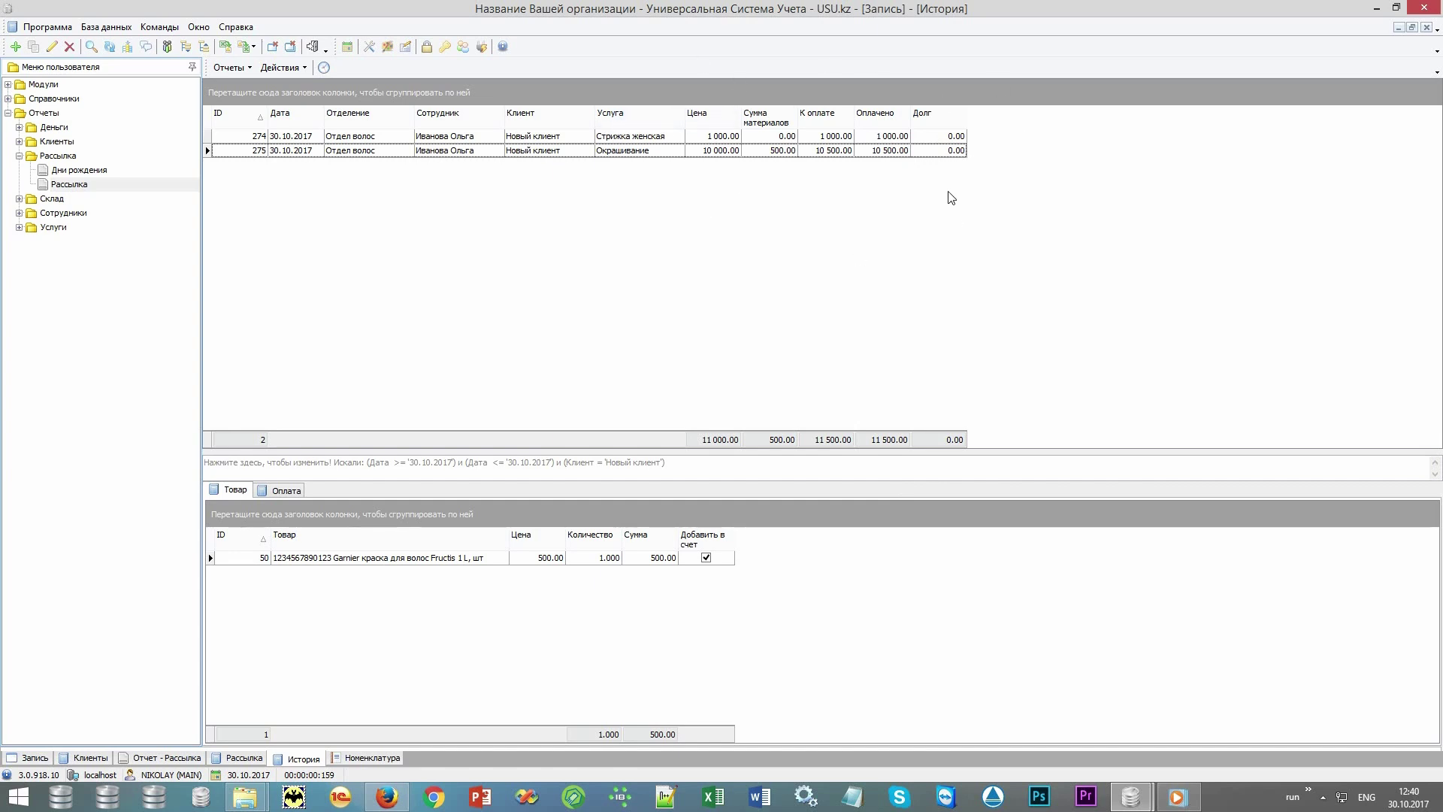
{"action": "left_click", "coordinate": [286, 491]}
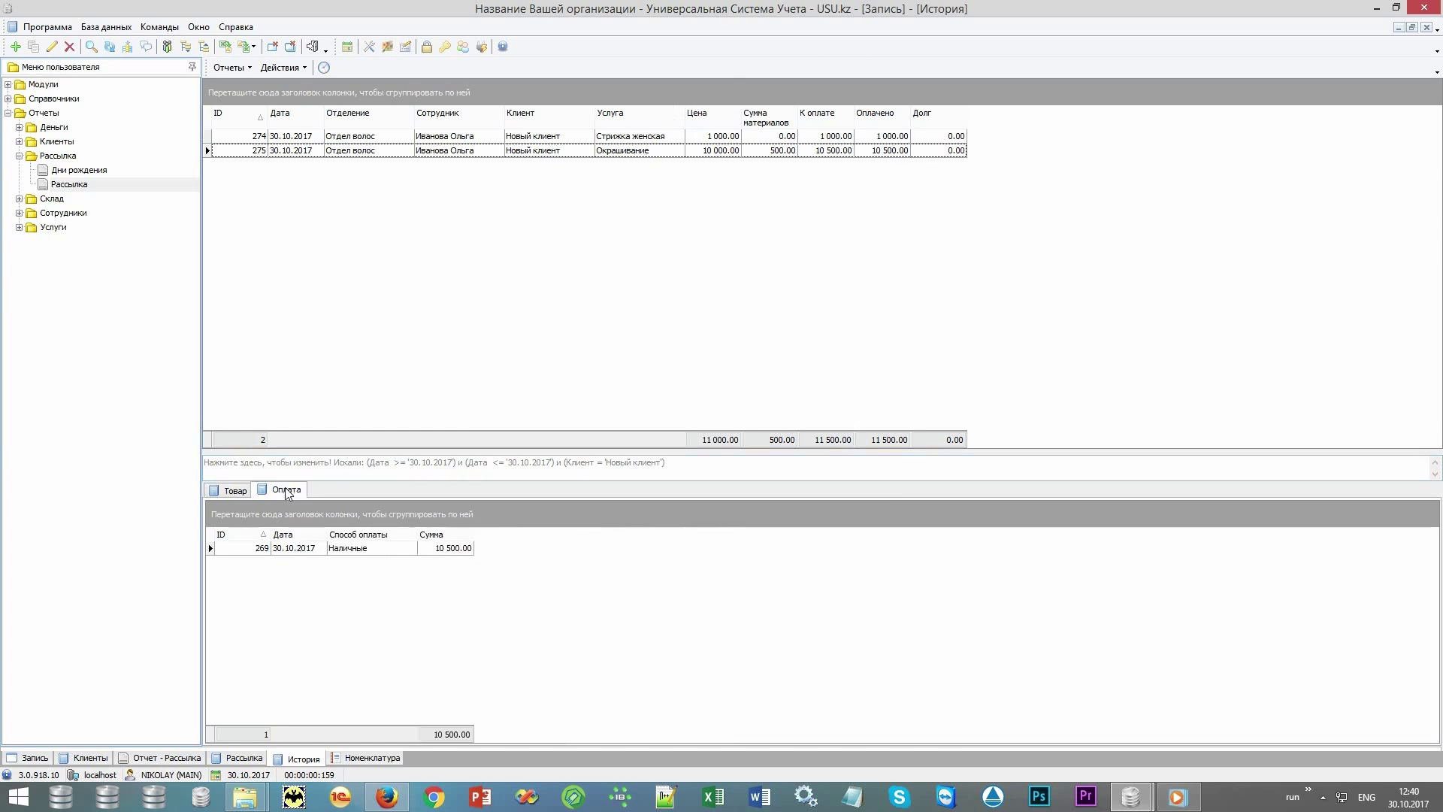
{"action": "left_click", "coordinate": [391, 548]}
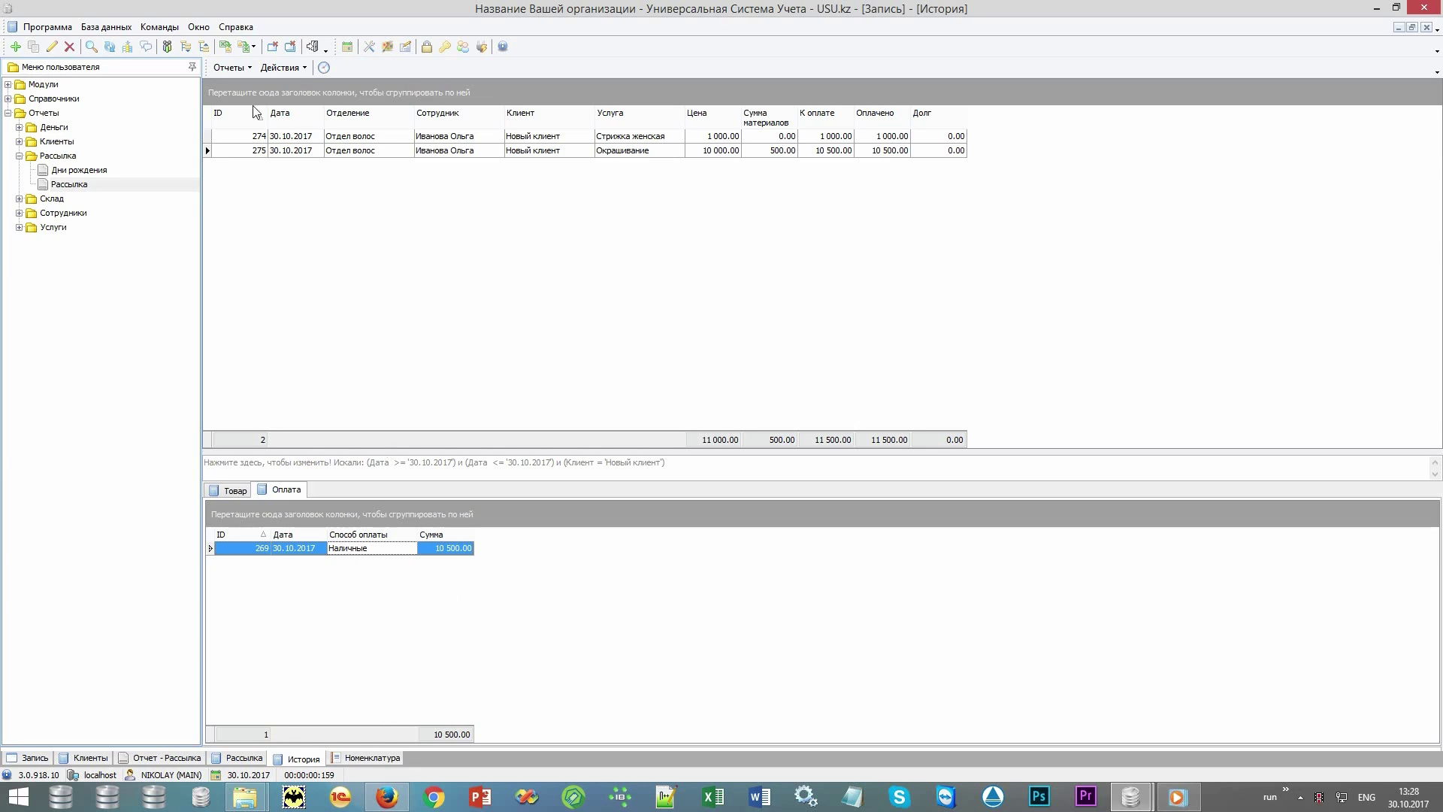
Generate the "Квитанция" receipt for the visit, examine its service and goods lines, and close it.
{"action": "left_click", "coordinate": [231, 68]}
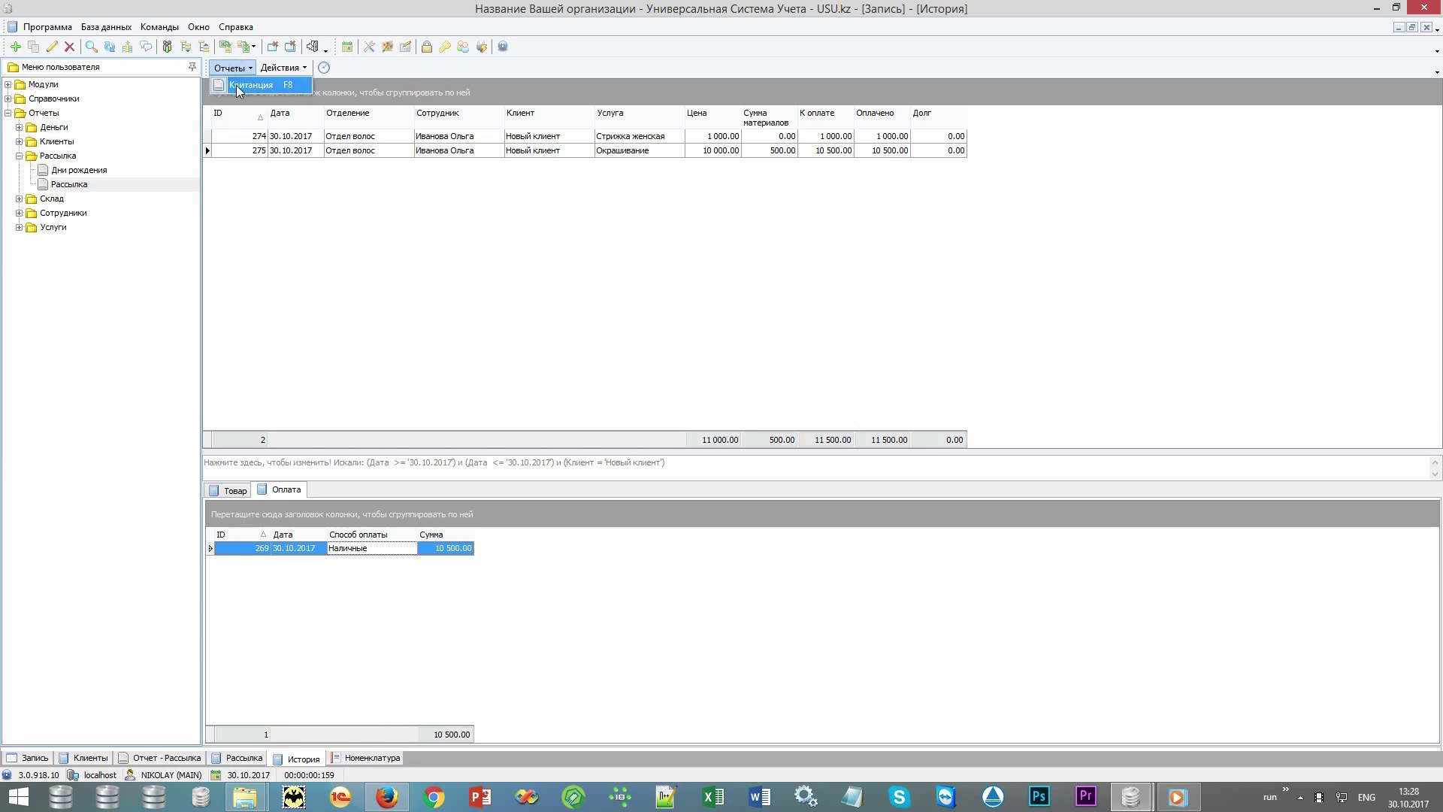
{"action": "left_click", "coordinate": [275, 85]}
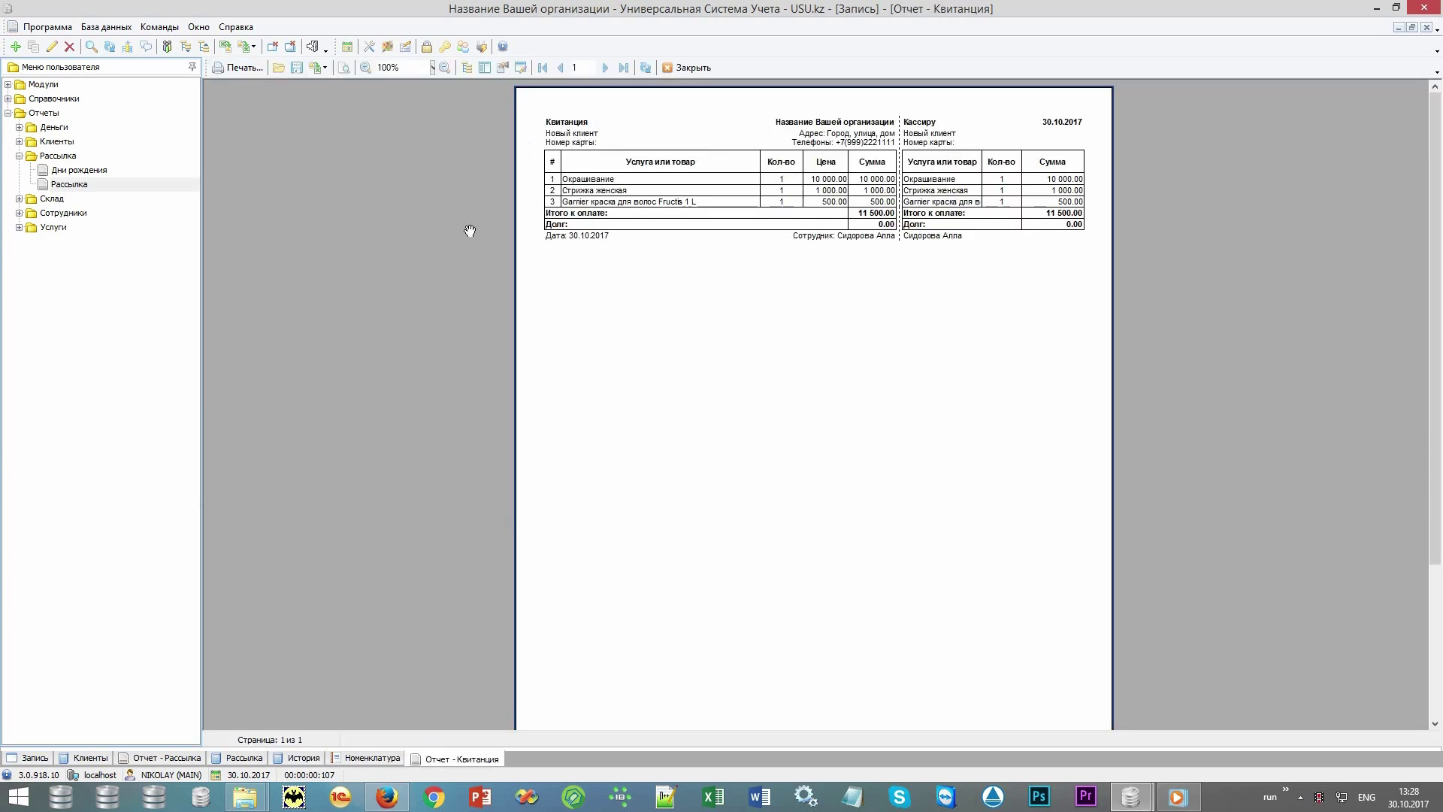
{"action": "scroll", "coordinate": [469, 231], "scroll_direction": "up", "scroll_amount": 3}
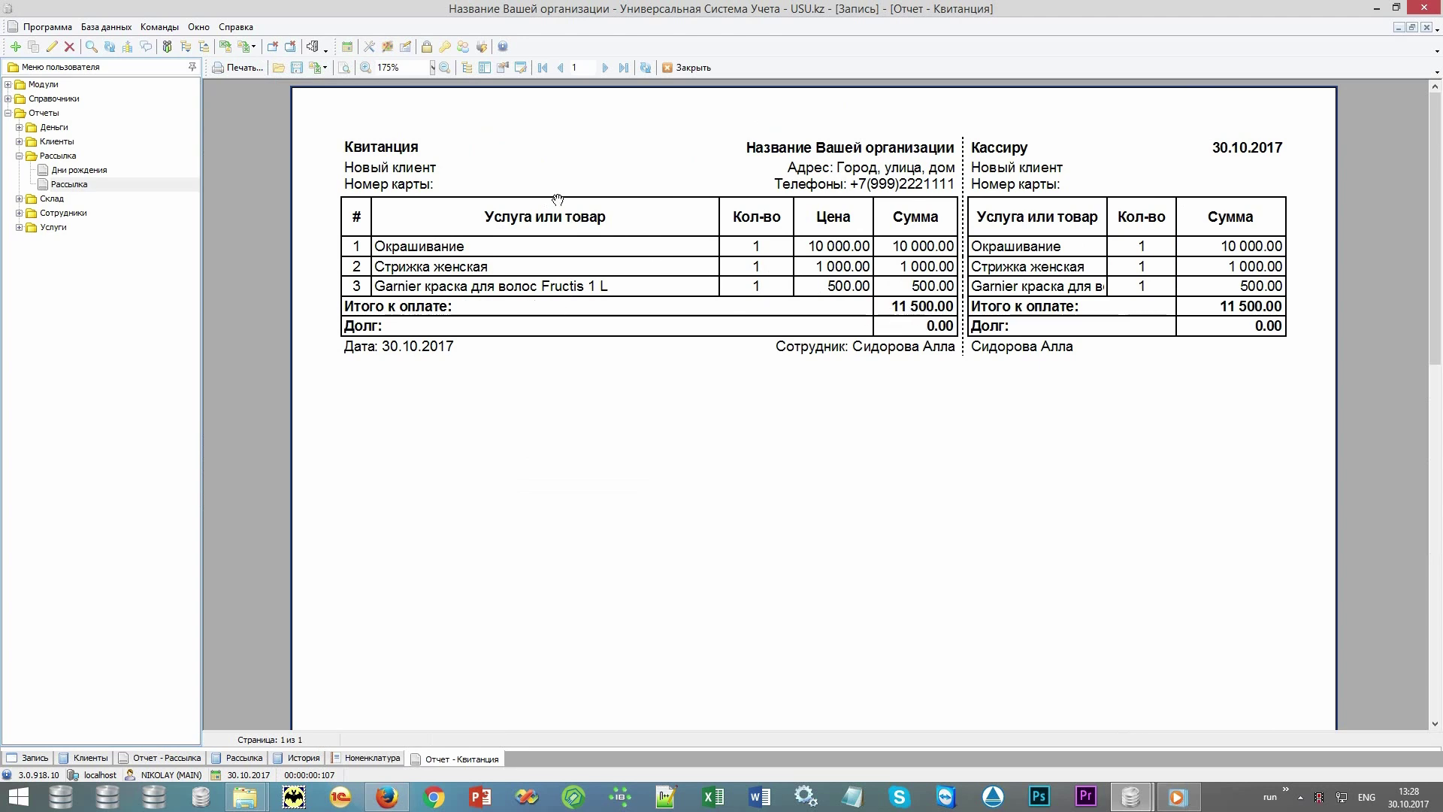
{"action": "scroll", "coordinate": [808, 203], "scroll_direction": "down", "scroll_amount": 1}
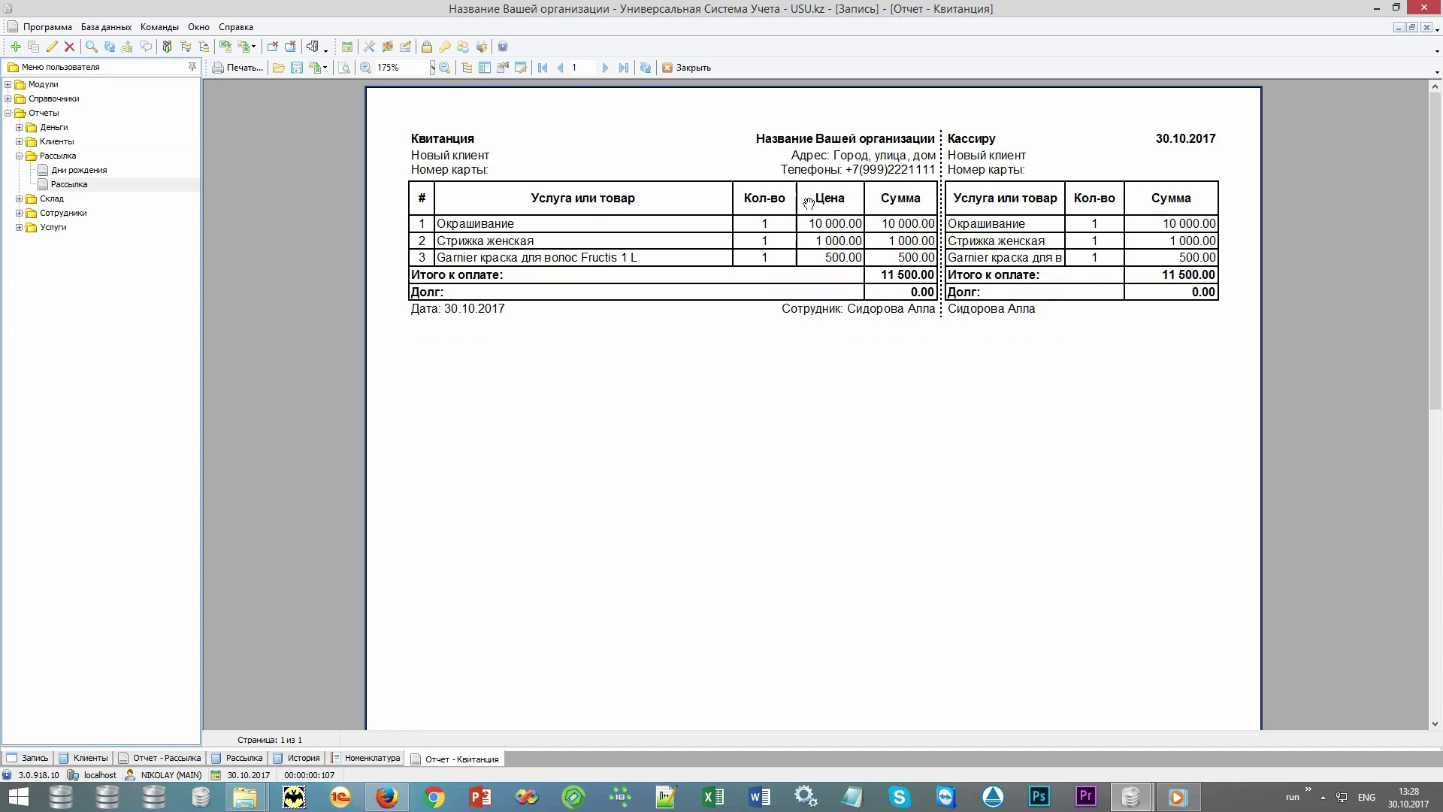
{"action": "scroll", "coordinate": [808, 203], "scroll_direction": "down", "scroll_amount": 1}
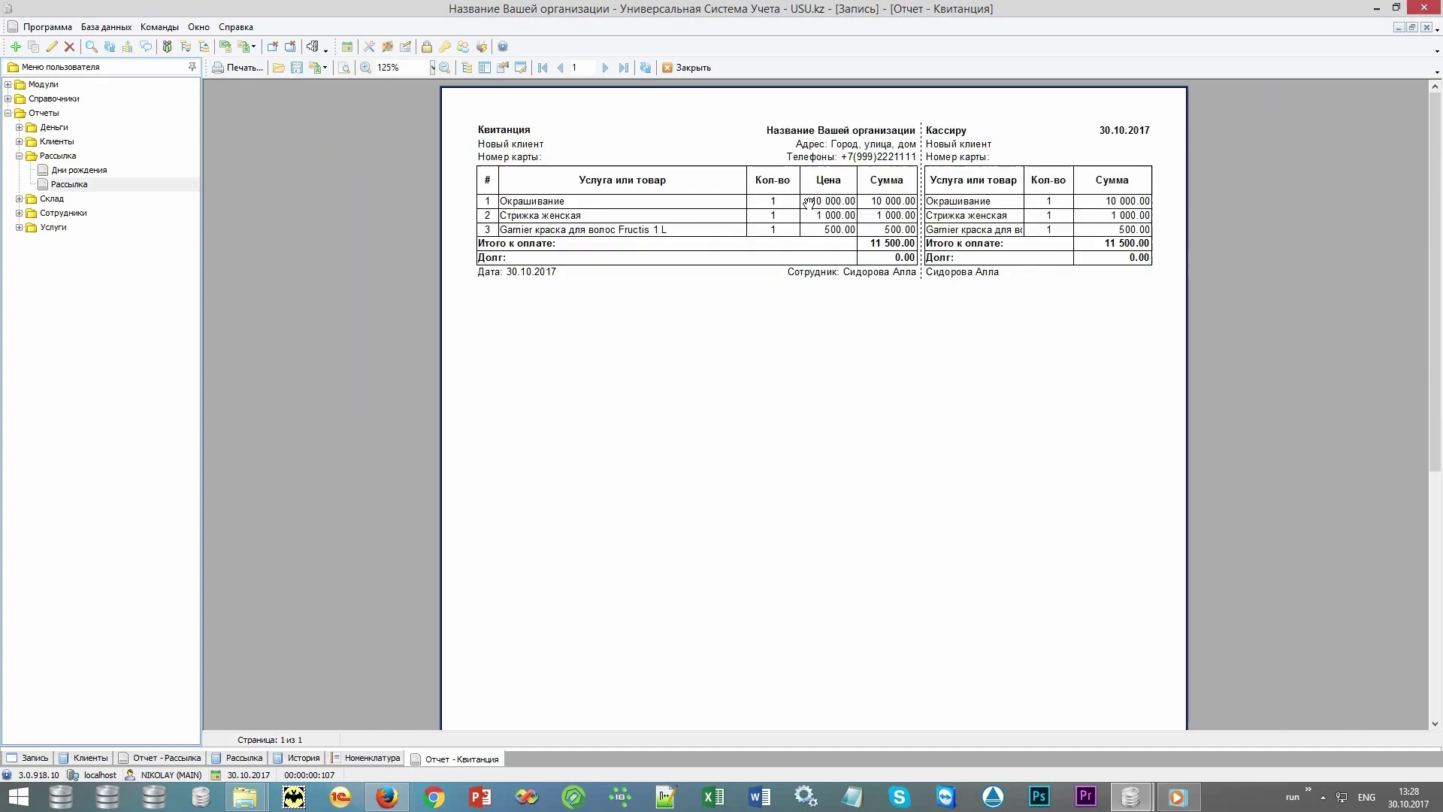
{"action": "left_click", "coordinate": [682, 70]}
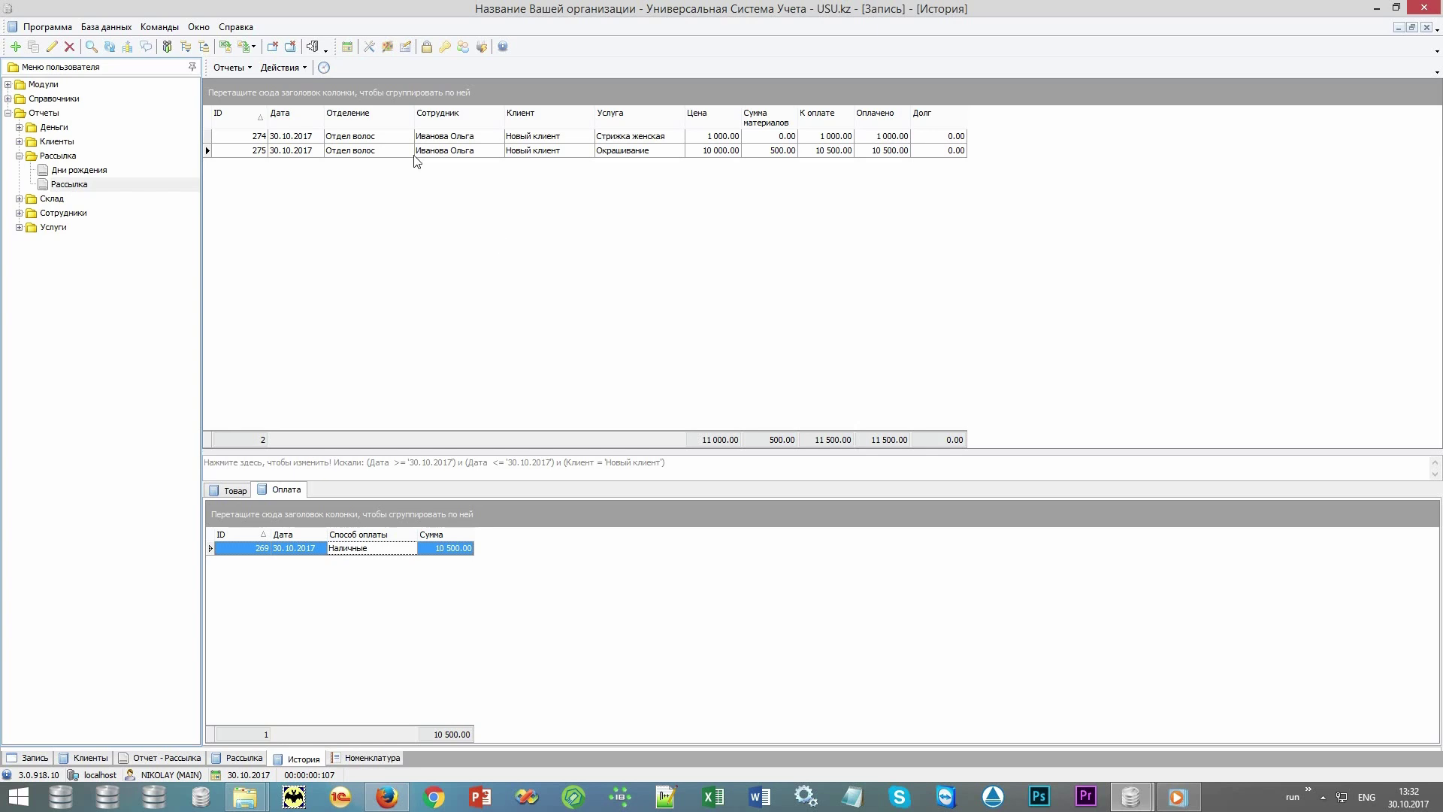
Go from the 11:00 booking in the schedule to its client record, and look through the photos of other clients.
{"action": "left_click", "coordinate": [348, 48]}
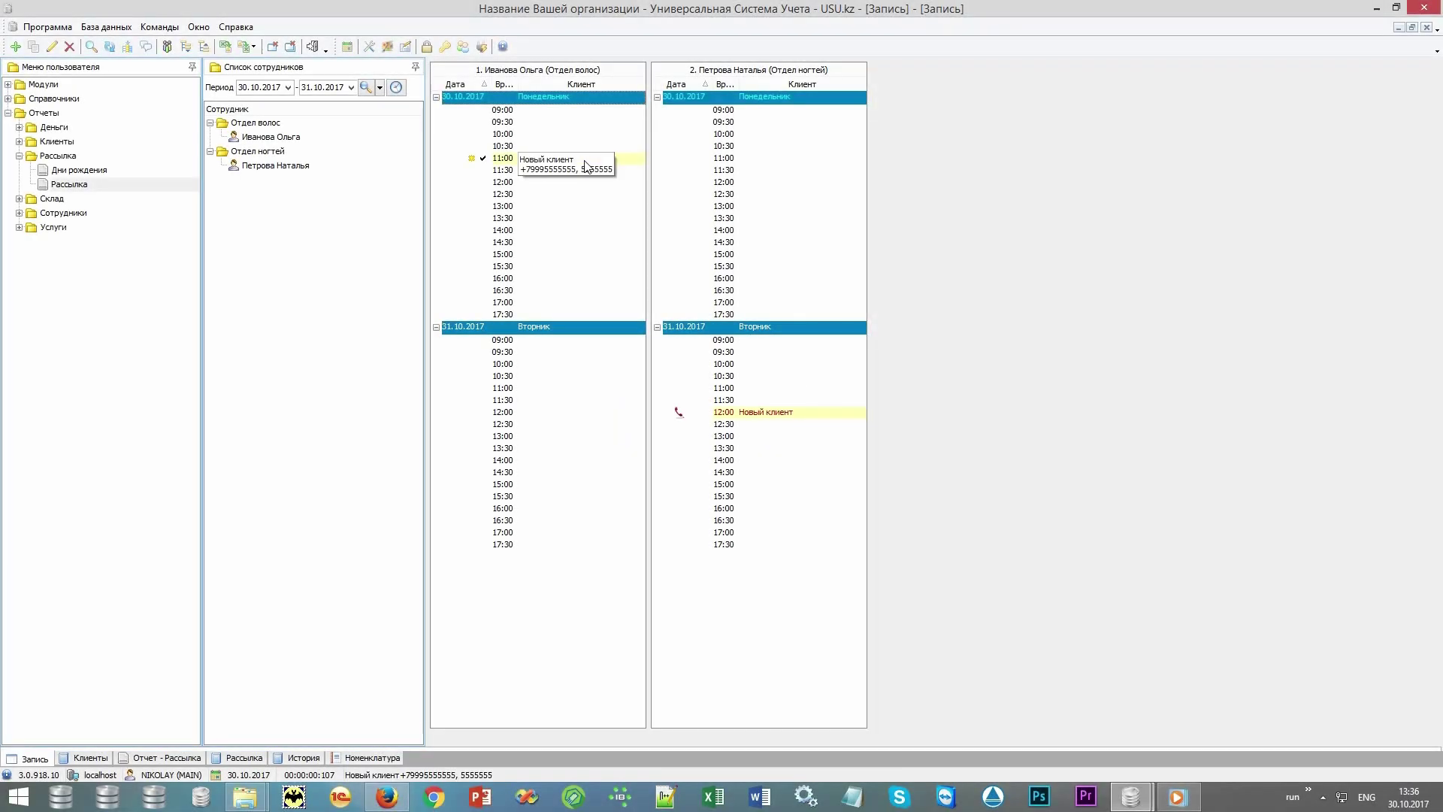
{"action": "right_click", "coordinate": [587, 166]}
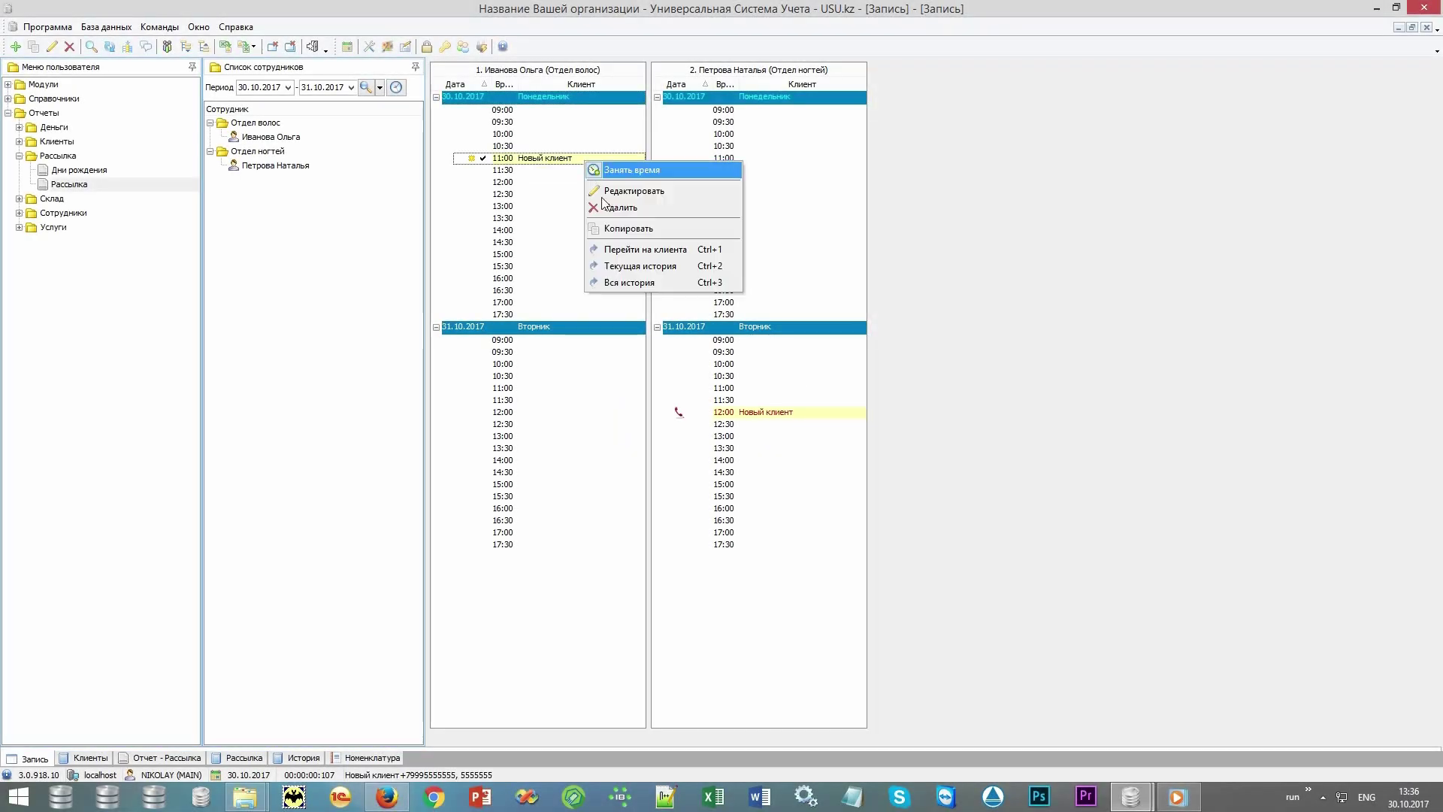
{"action": "left_click", "coordinate": [698, 252]}
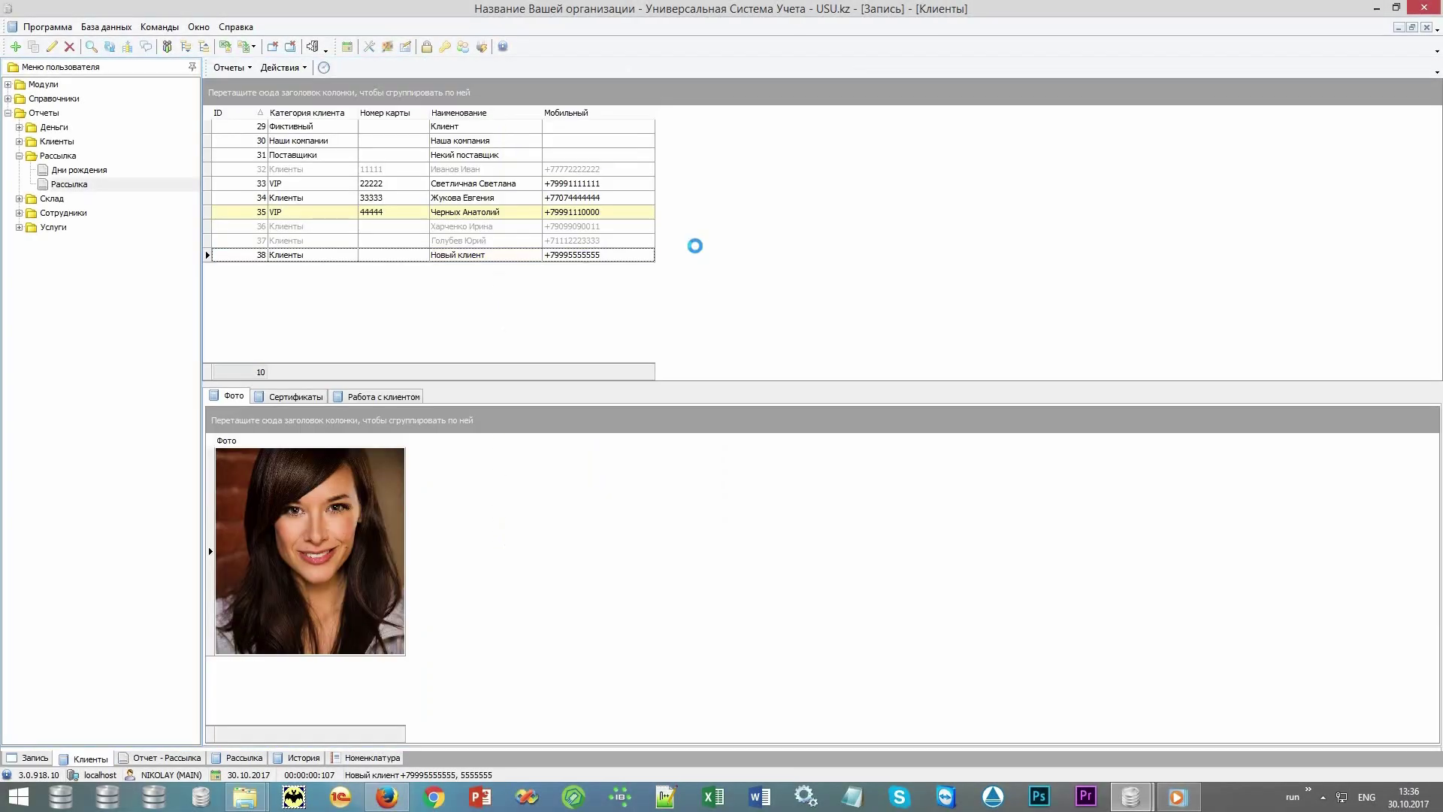
{"action": "left_click", "coordinate": [516, 241]}
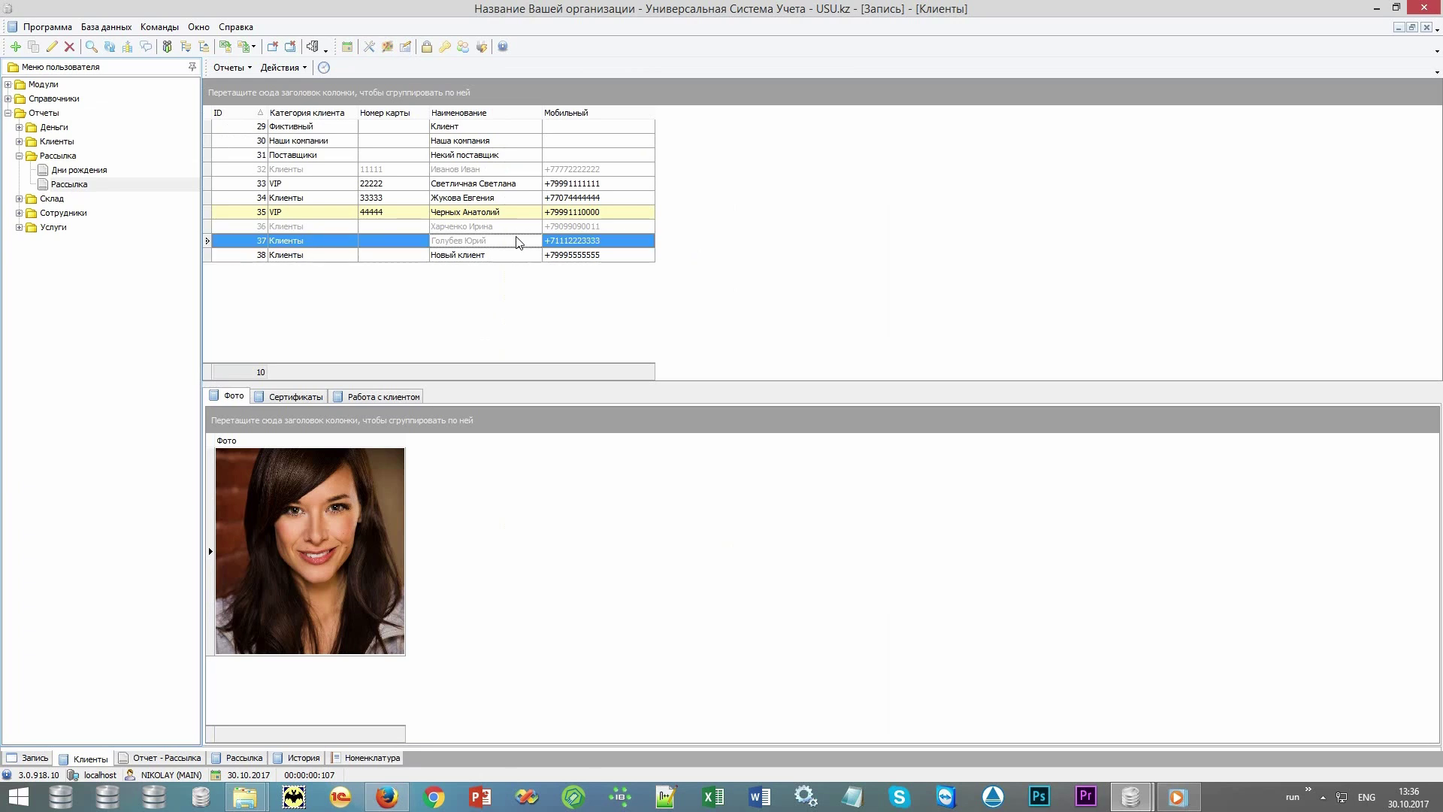
{"action": "left_click", "coordinate": [523, 228]}
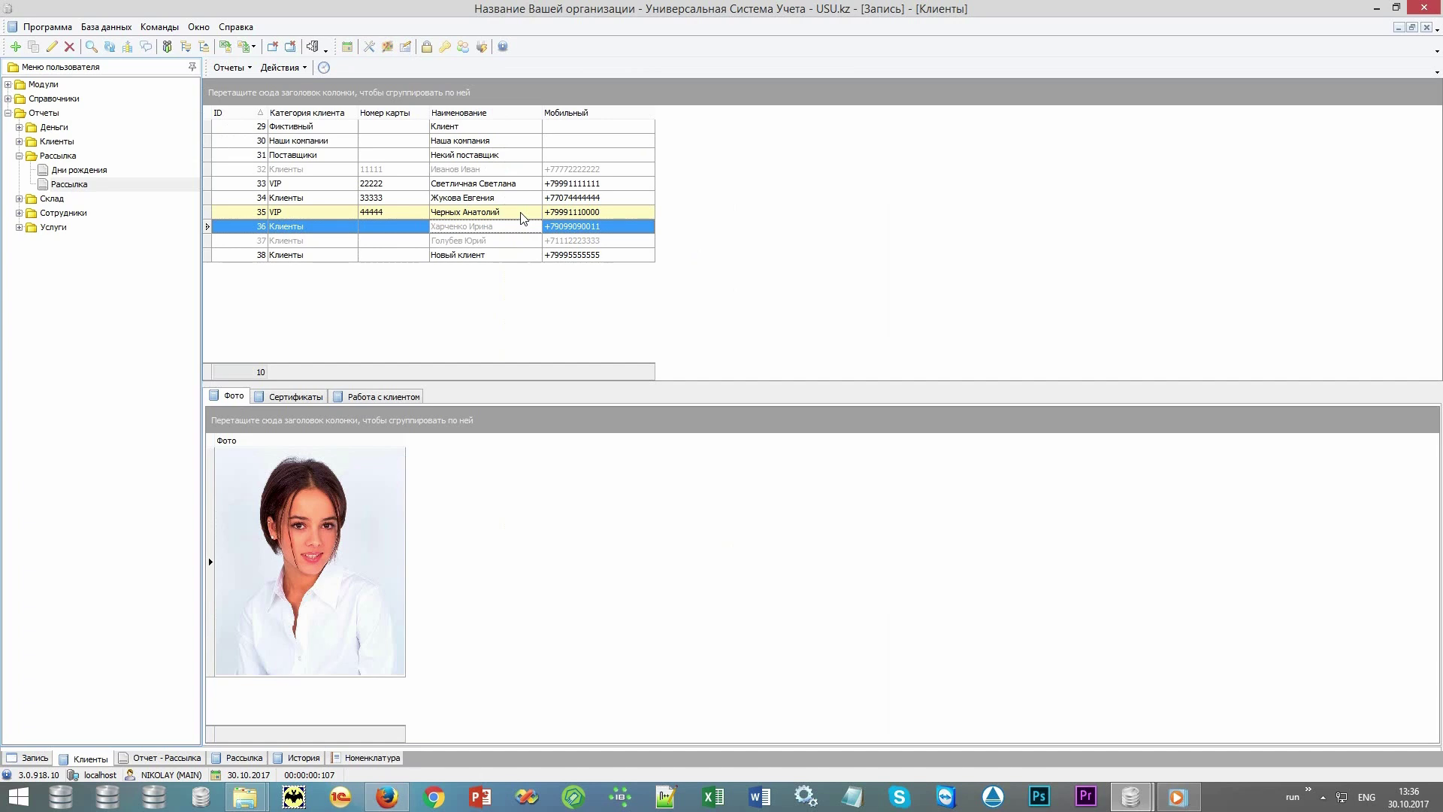
{"action": "left_click", "coordinate": [519, 202]}
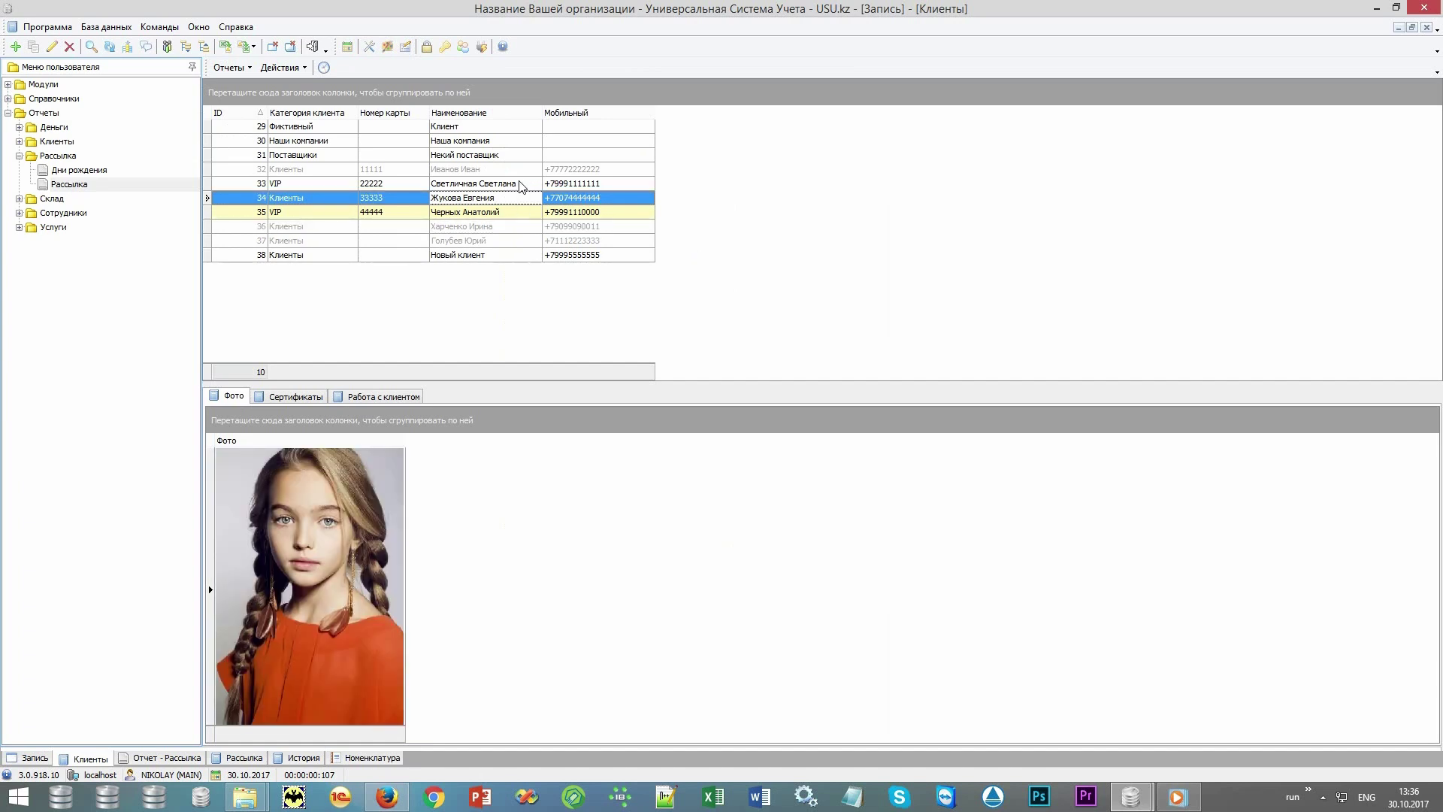
{"action": "left_click", "coordinate": [520, 184]}
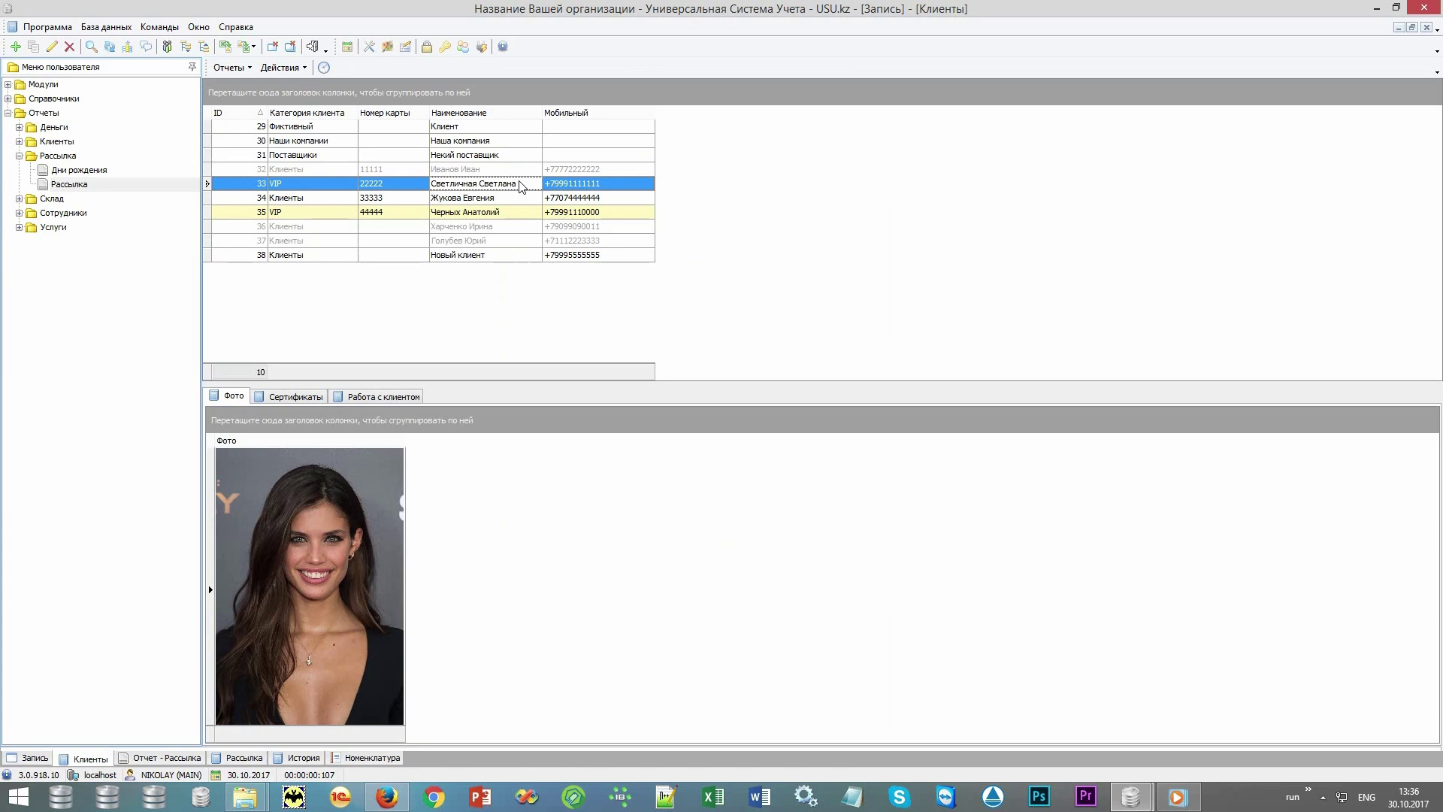
{"action": "left_click", "coordinate": [521, 170]}
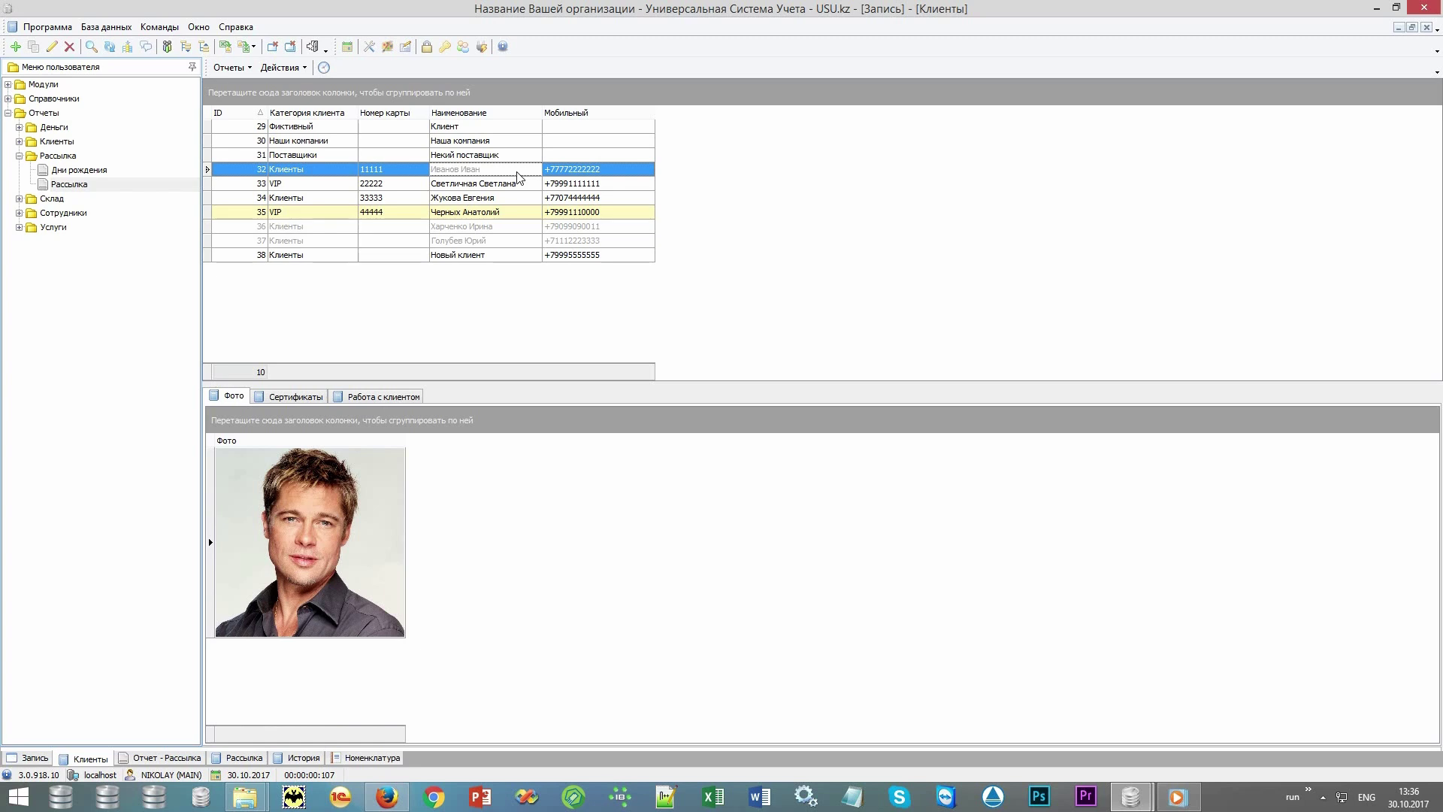
Expand the report groups "Деньги", "Клиенты", "Склад", "Сотрудники" and "Услуги" to examine the available reports.
{"action": "left_click", "coordinate": [18, 227]}
{"action": "left_click", "coordinate": [19, 213]}
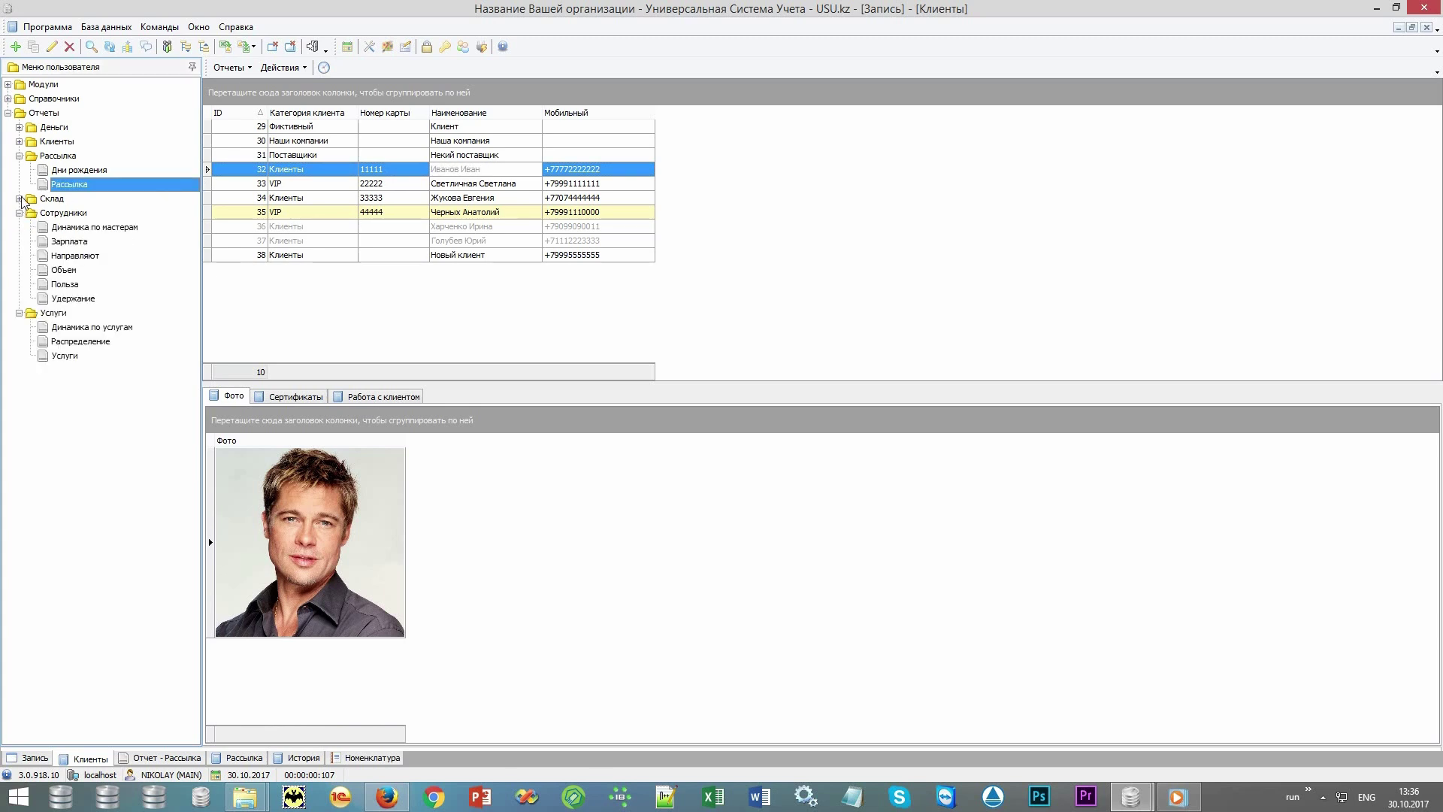
{"action": "left_click", "coordinate": [19, 198]}
{"action": "left_click", "coordinate": [18, 141]}
{"action": "left_click", "coordinate": [19, 127]}
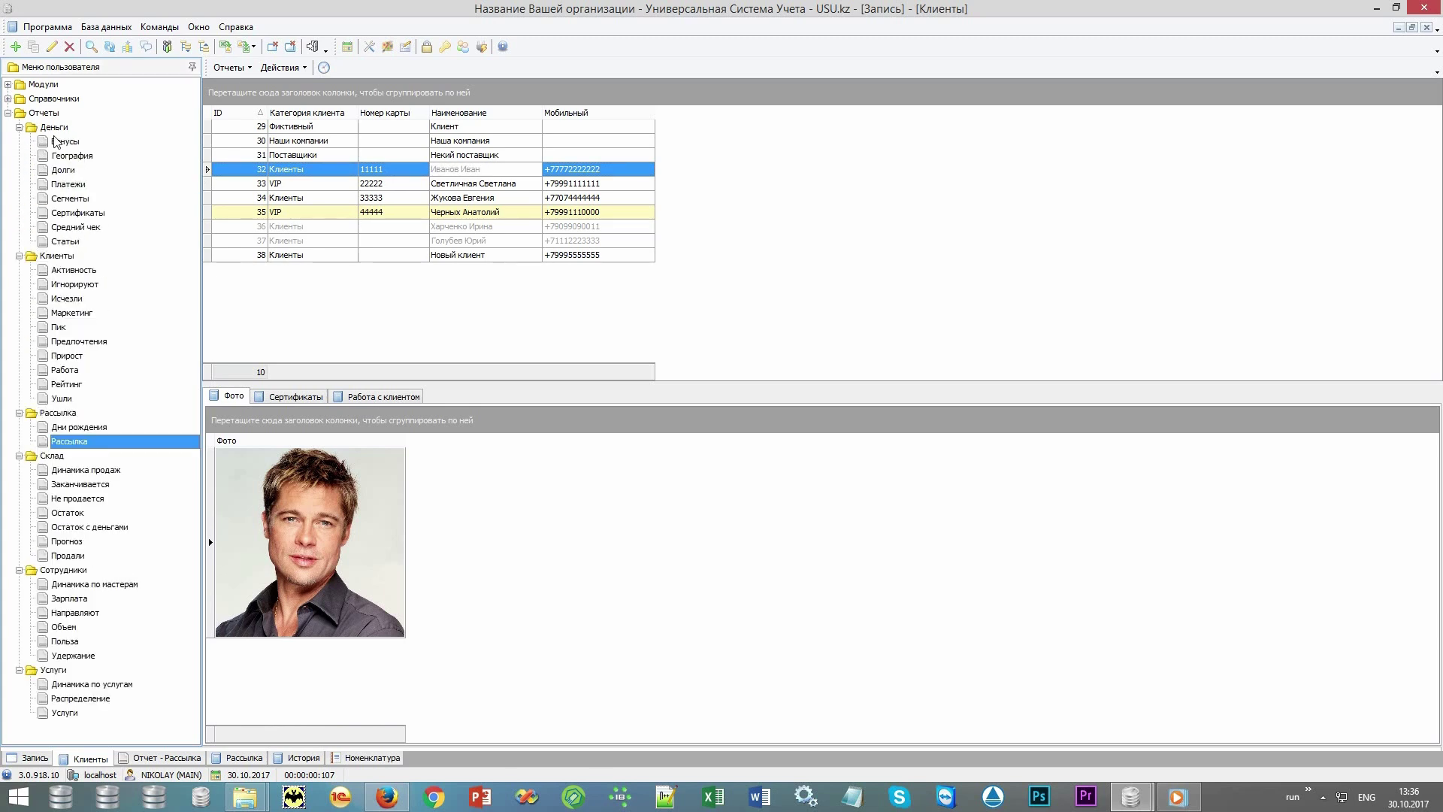
{"action": "left_click", "coordinate": [131, 115]}
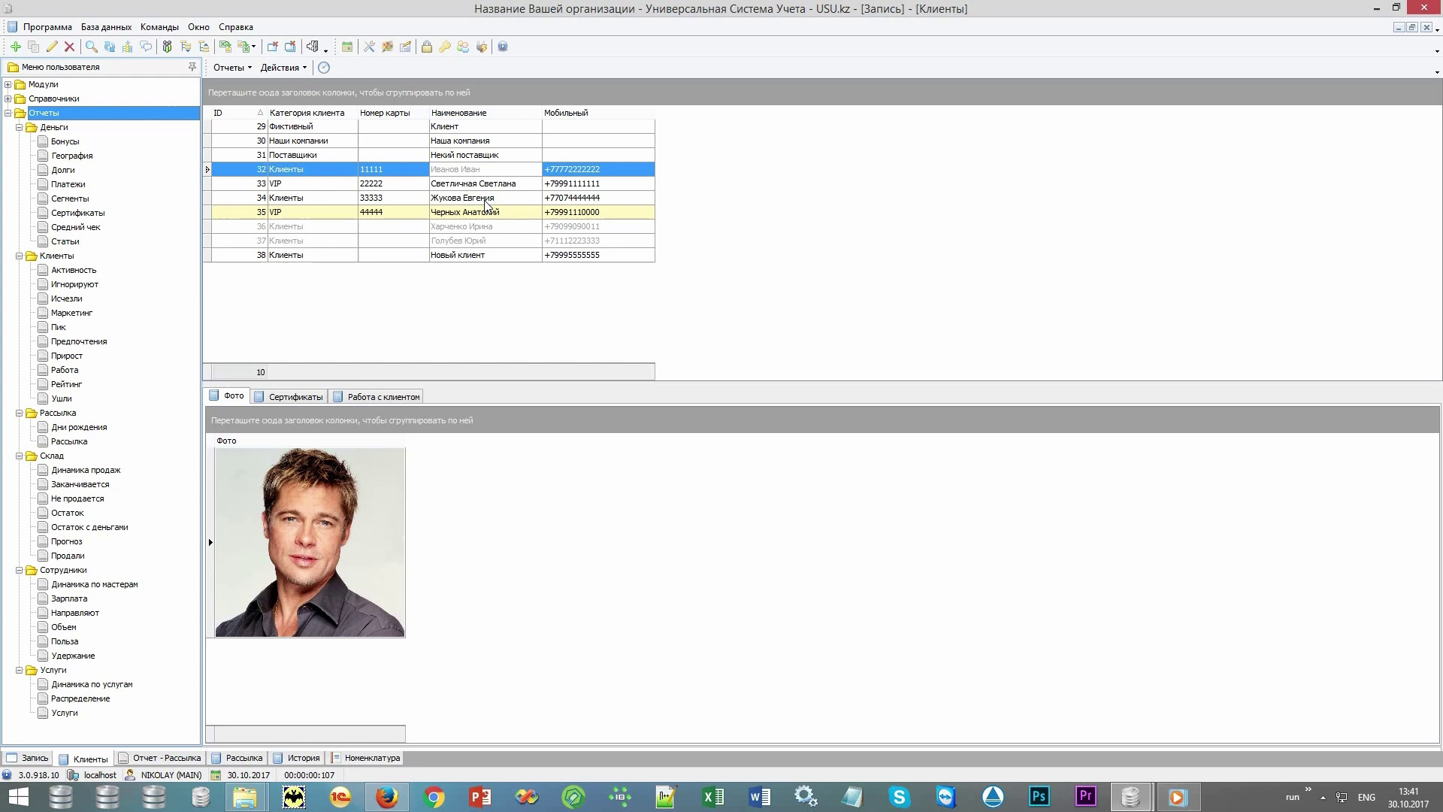
{"action": "left_click", "coordinate": [486, 201]}
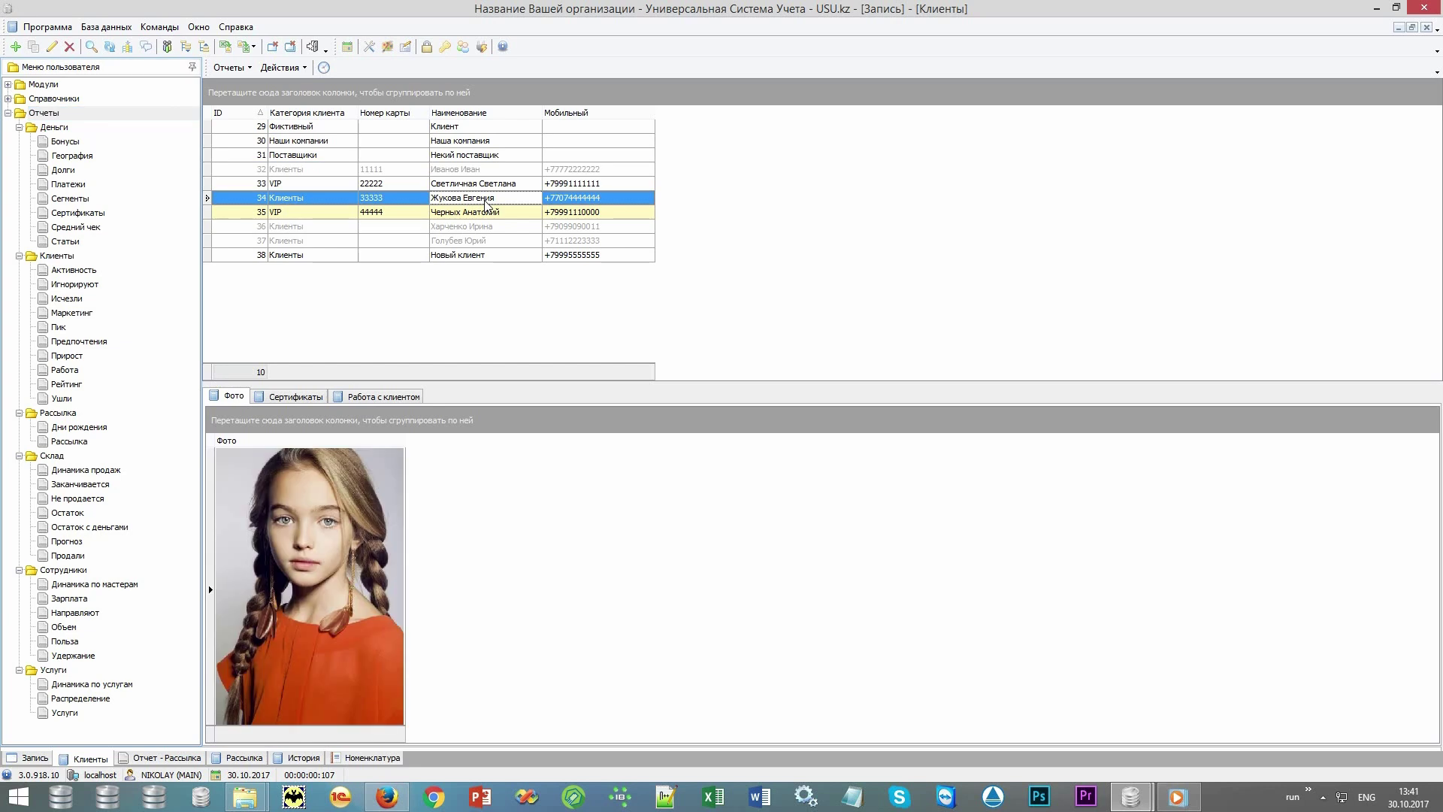
Generate the "История клиента" report for the selected client, and the "Предпочтения" report for its preset period.
{"action": "left_click", "coordinate": [241, 70]}
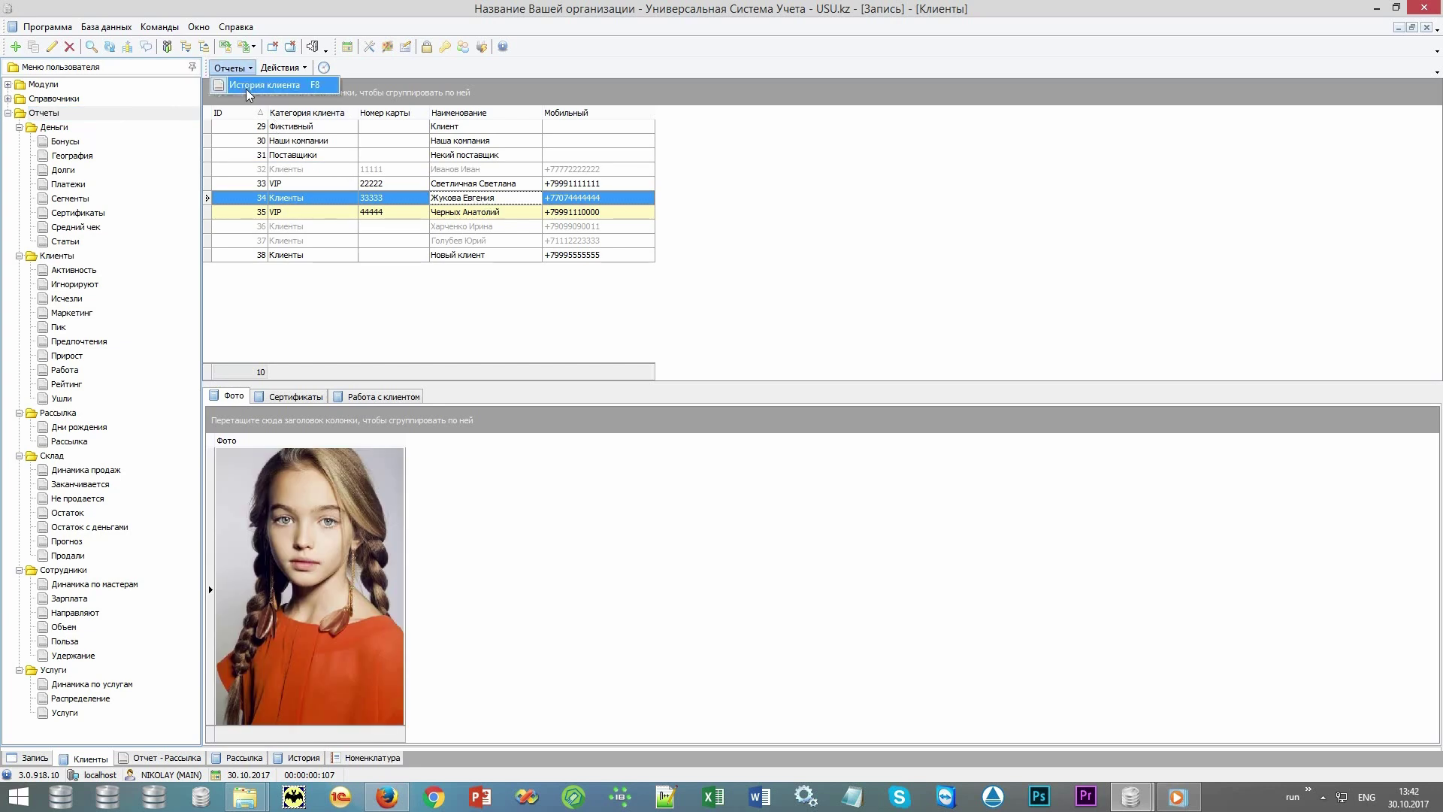
{"action": "left_click", "coordinate": [258, 85]}
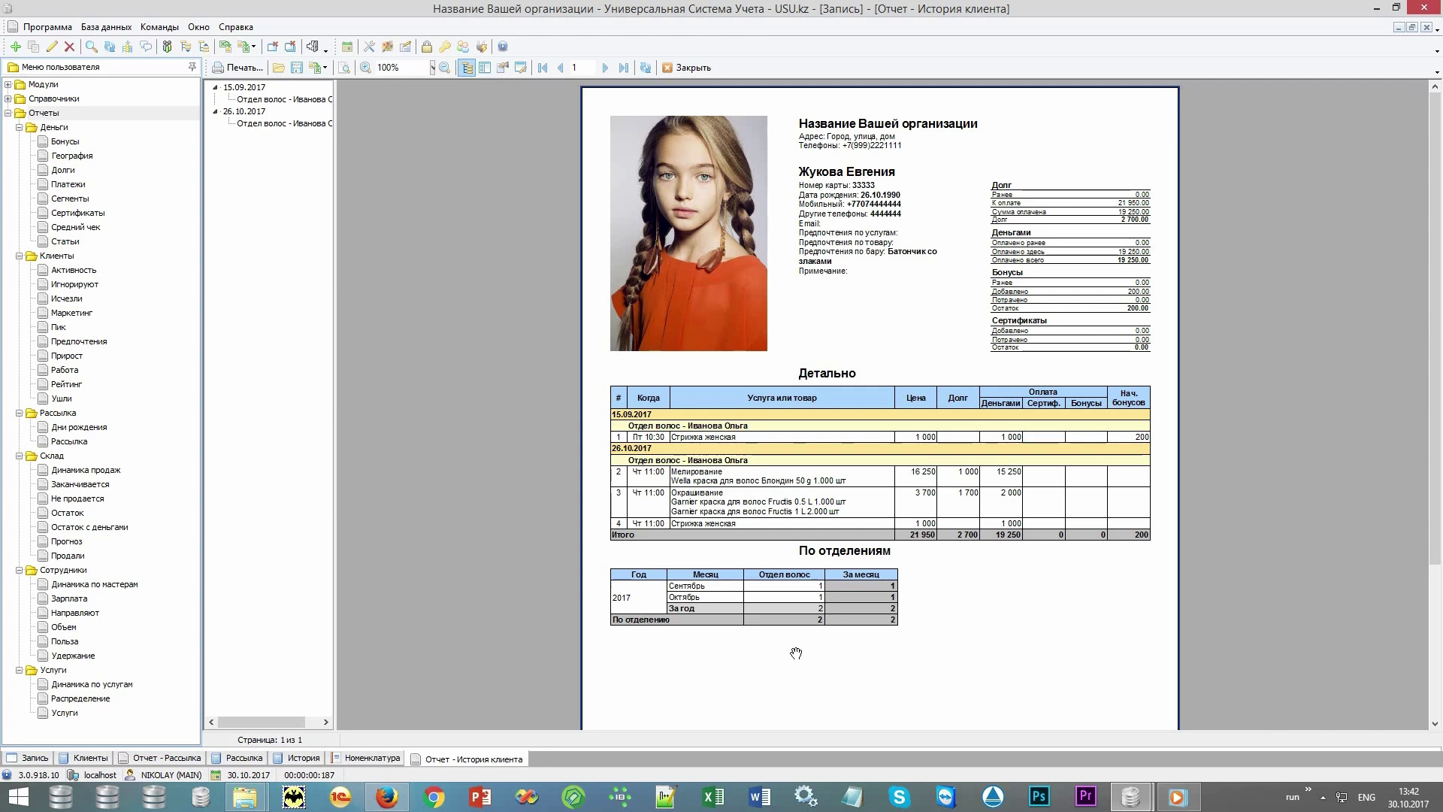
{"action": "left_click", "coordinate": [94, 257]}
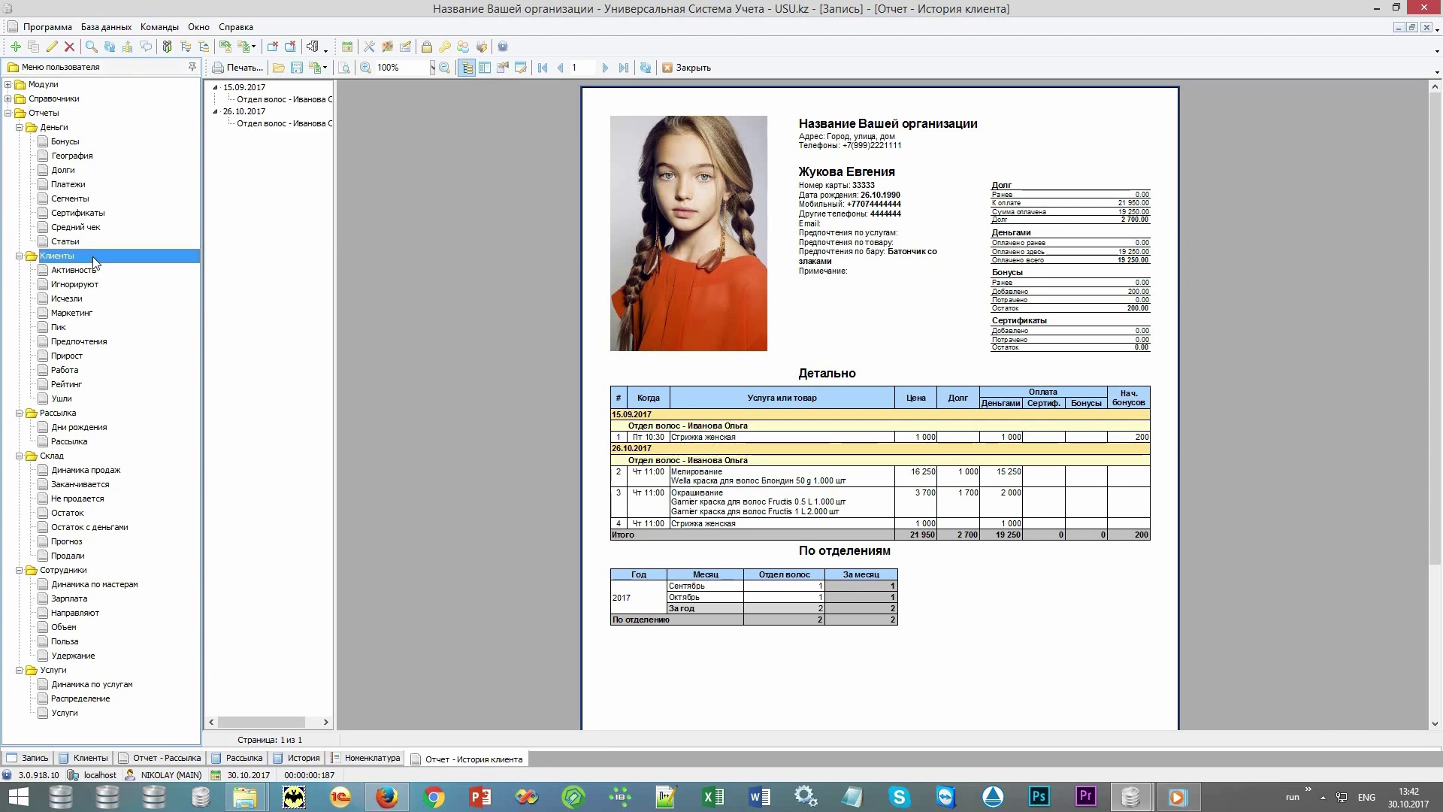
{"action": "double_click", "coordinate": [136, 346]}
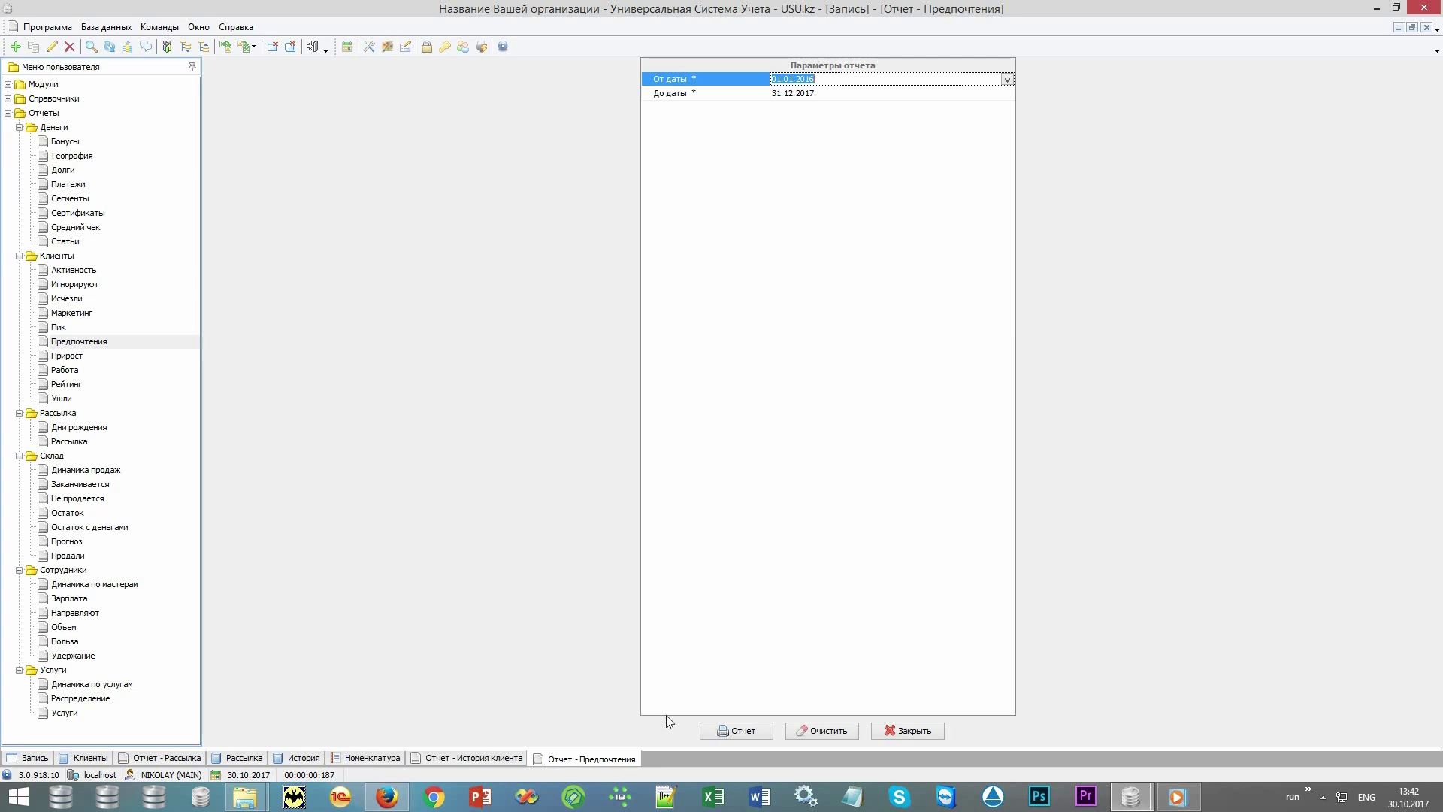
{"action": "left_click", "coordinate": [710, 731]}
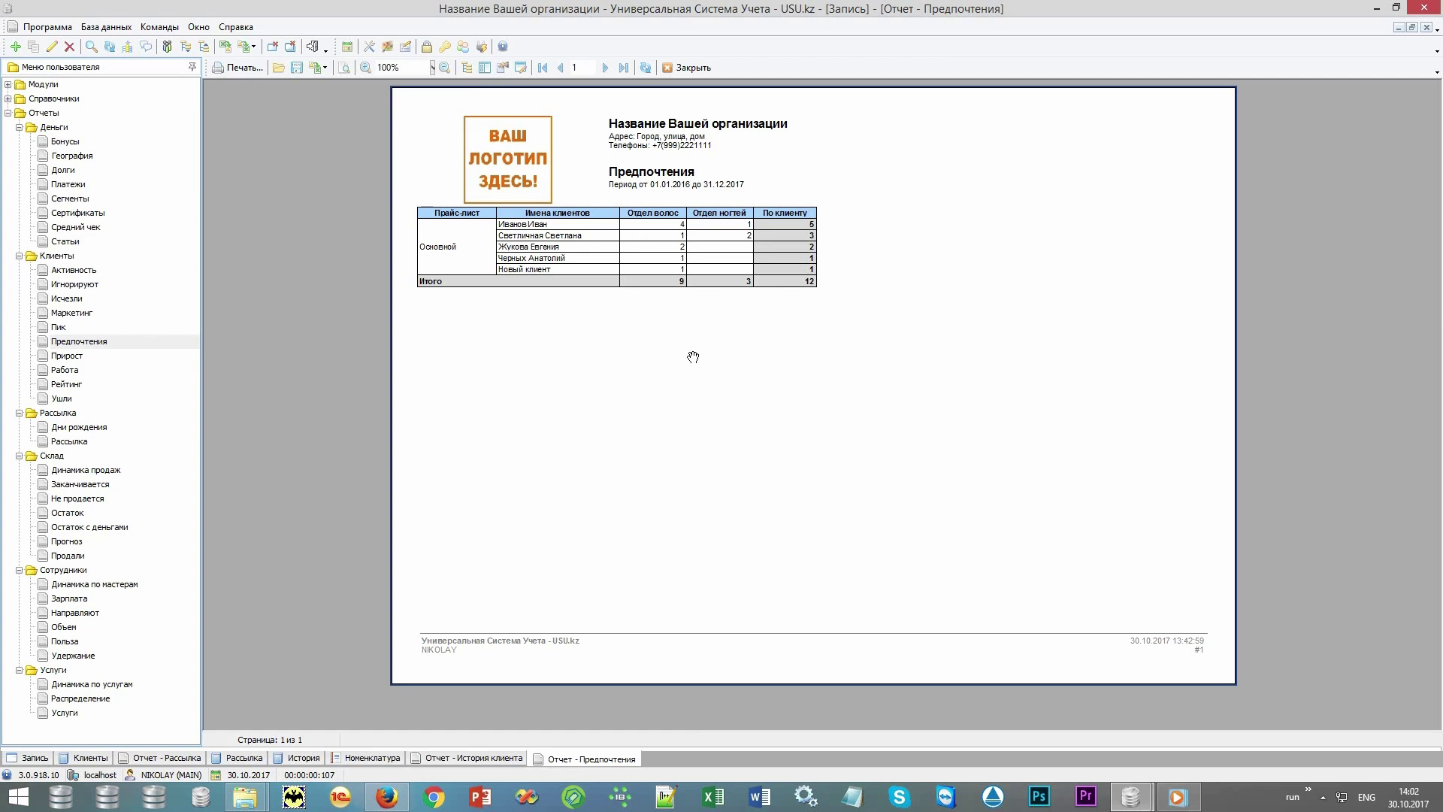
Generate the "Игнорируют" client report for the period from 01.01.2017 to 31.12.2017.
{"action": "double_click", "coordinate": [117, 291]}
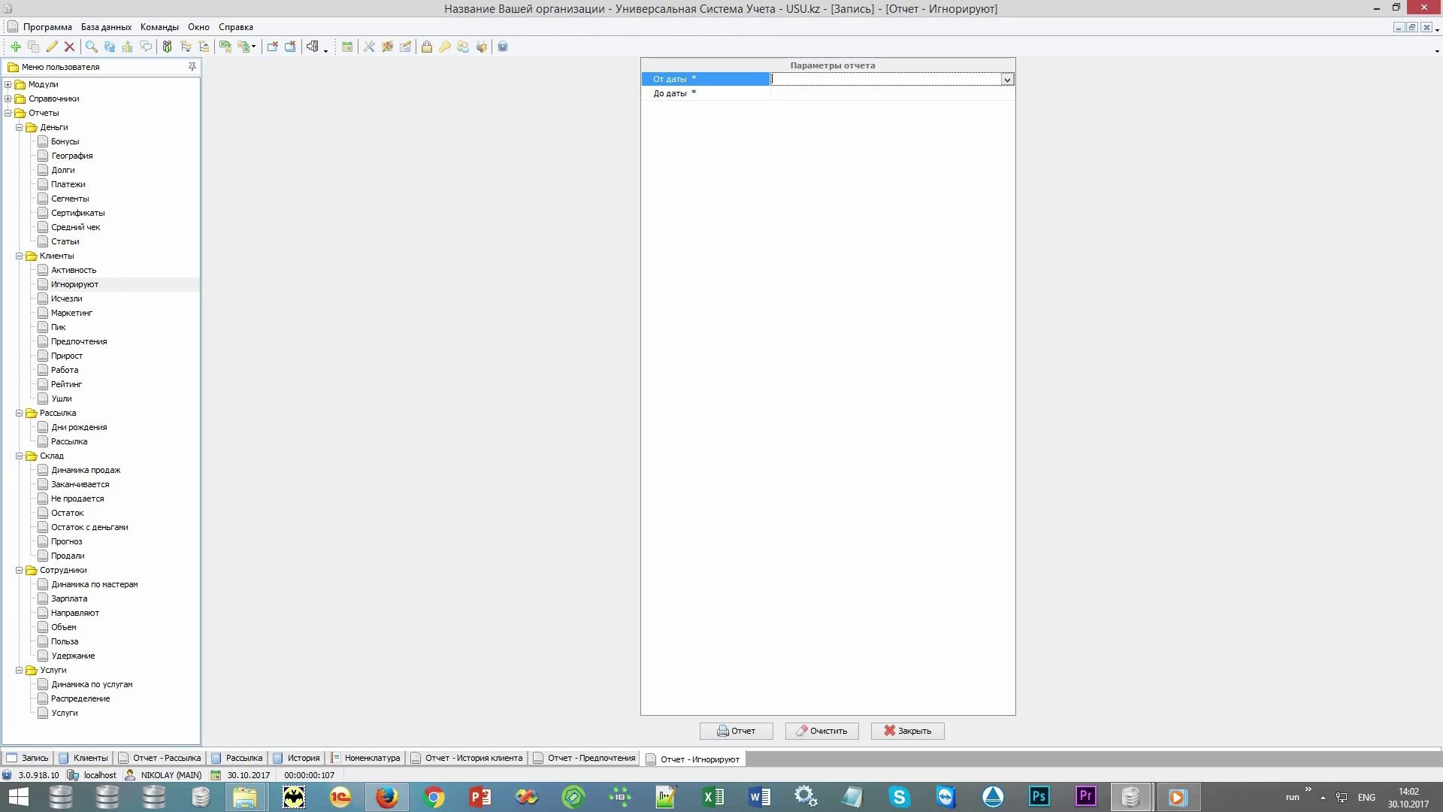
{"action": "type", "text": "01.01."}
{"action": "key", "text": "Return"}
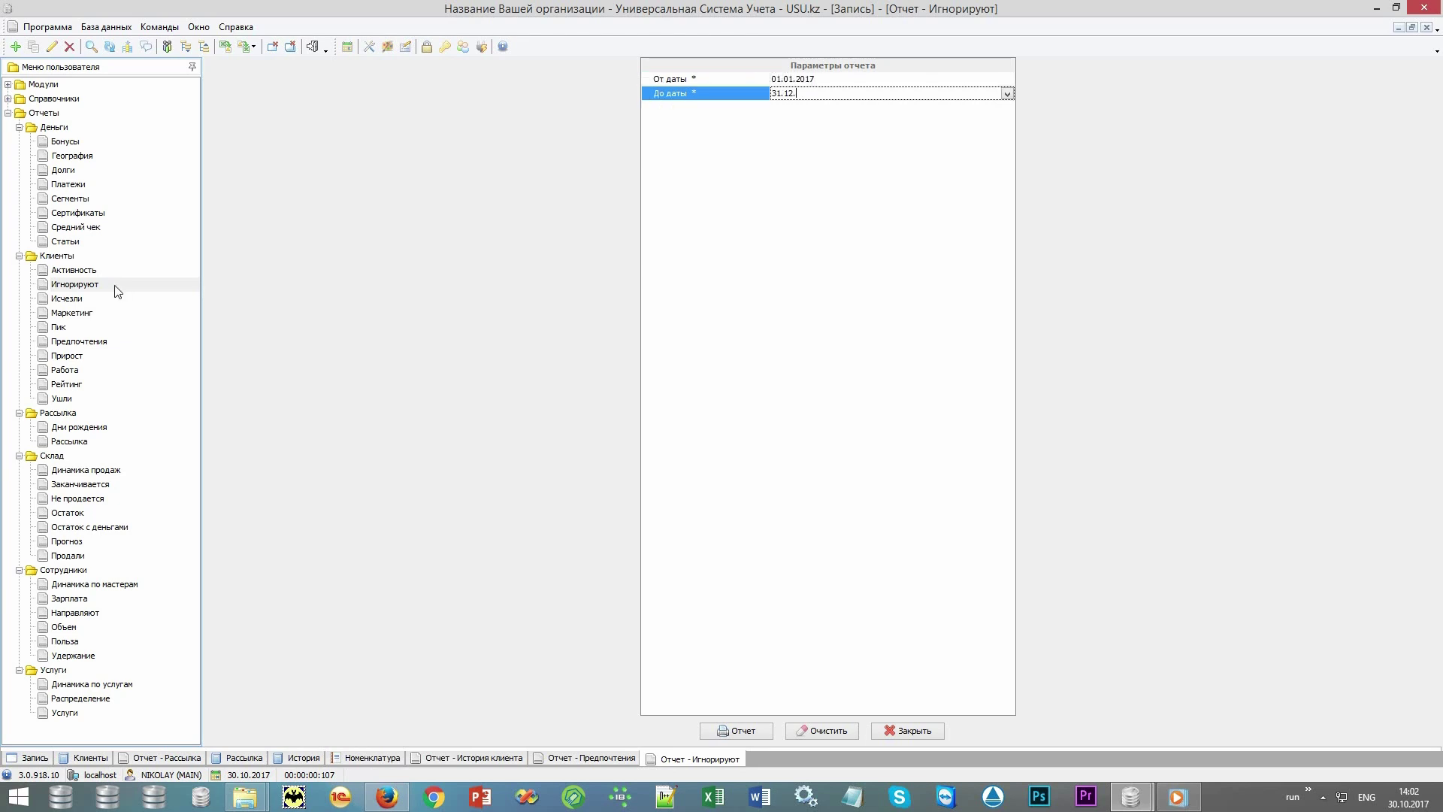
{"action": "type", "text": "31.12."}
{"action": "key", "text": "Return"}
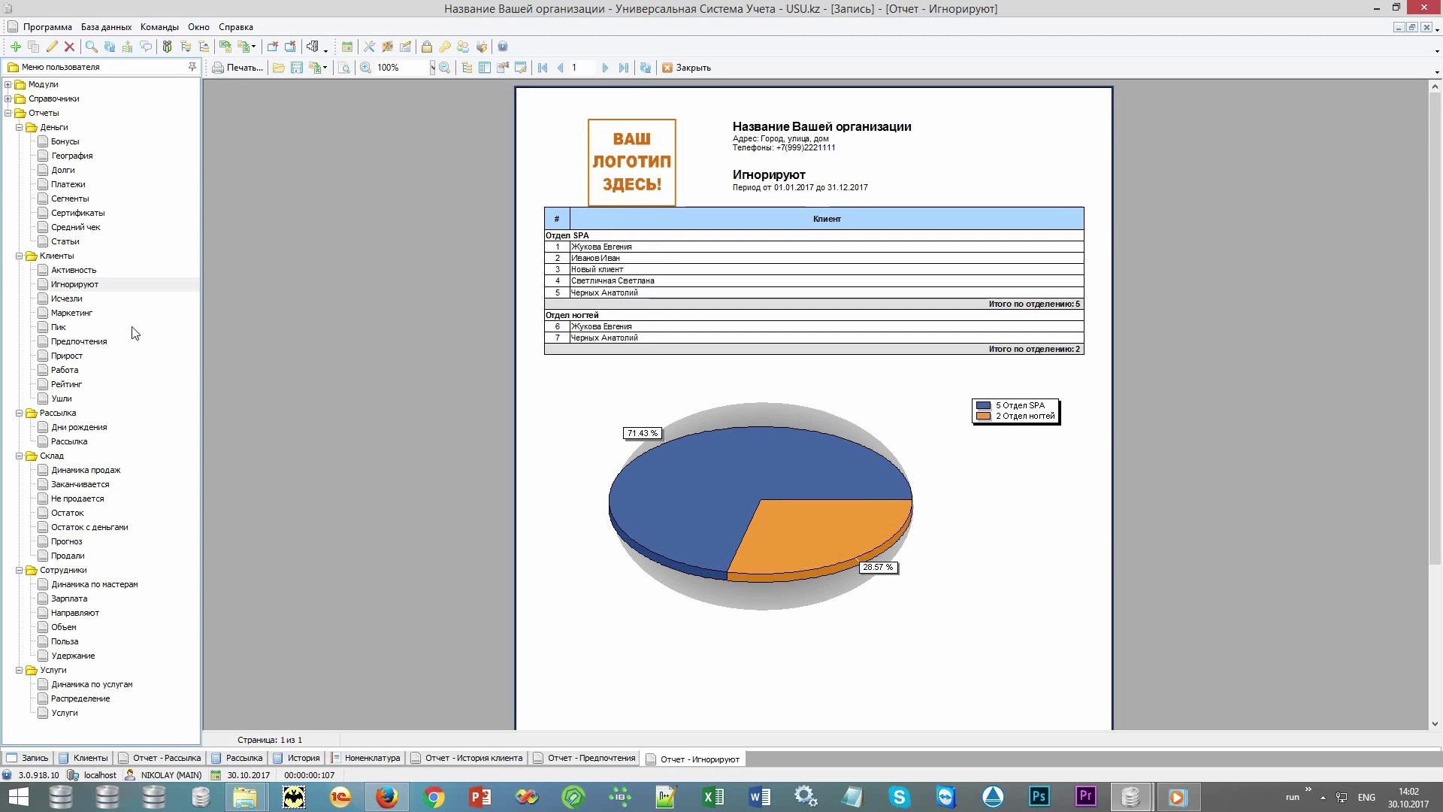
Generate the "Пик" client report for the period from 01.01.2017 to 31.12.2017.
{"action": "left_click", "coordinate": [53, 327]}
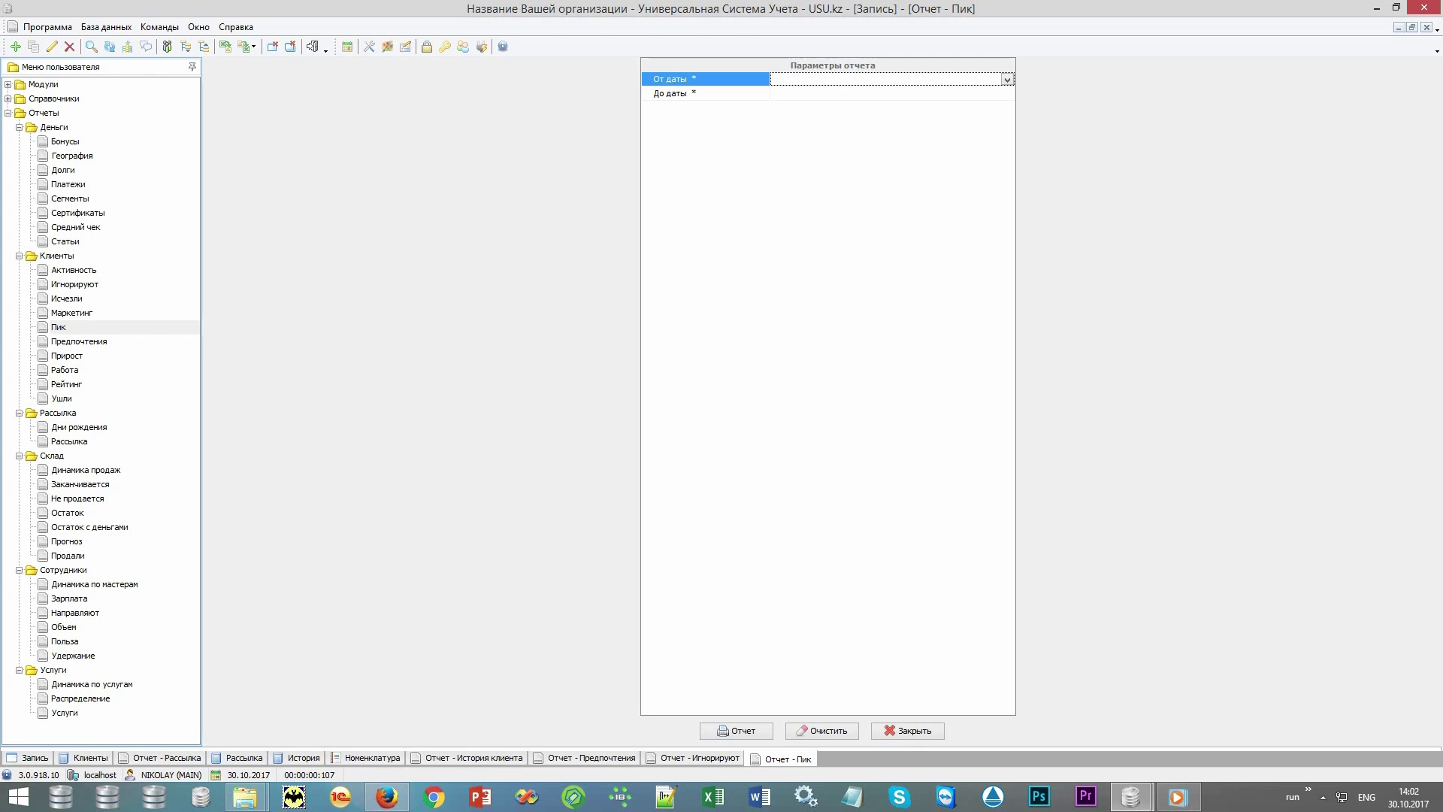
{"action": "type", "text": "01.01.2017"}
{"action": "key", "text": "Return"}
{"action": "type", "text": "31.12."}
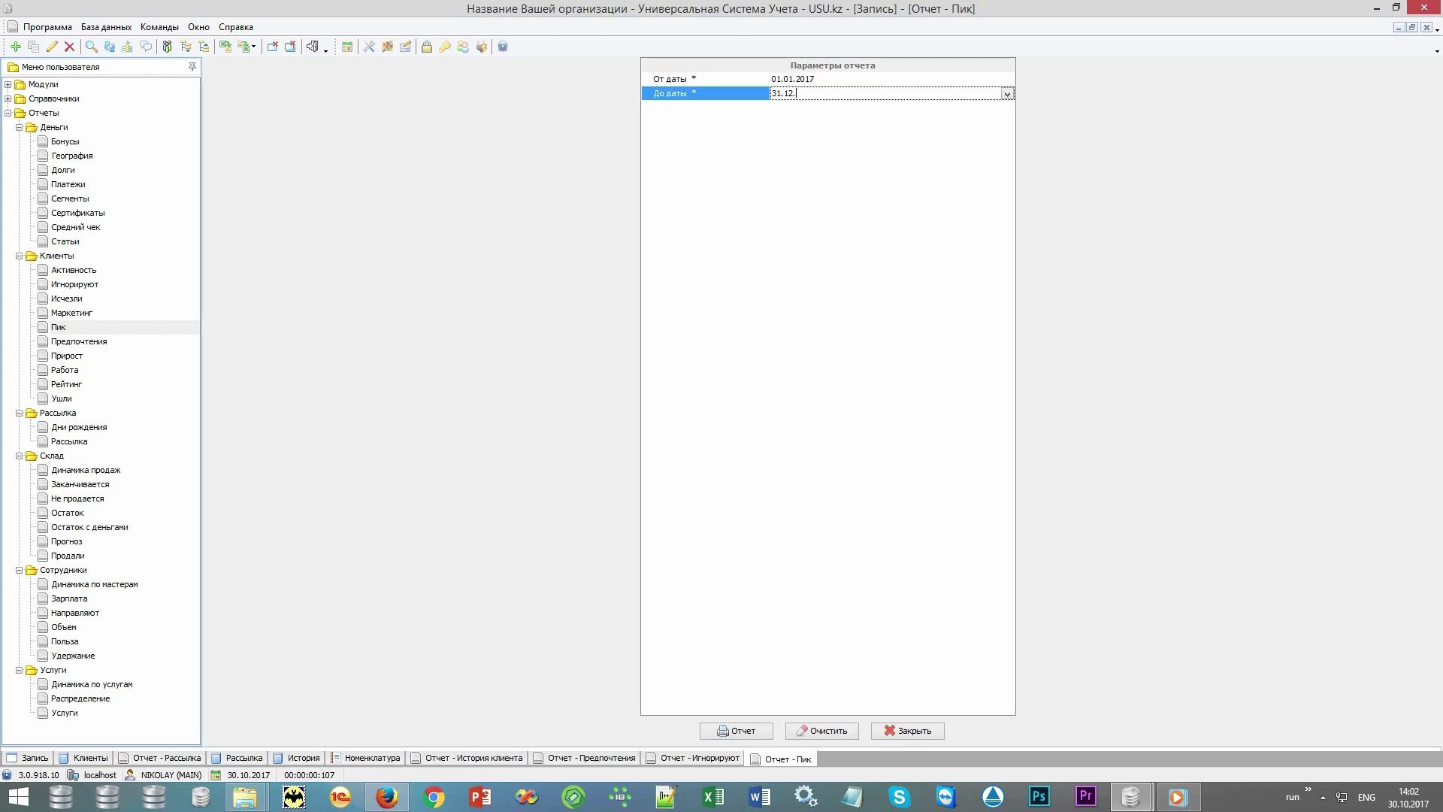
{"action": "type", "text": "2017"}
{"action": "key", "text": "Return"}
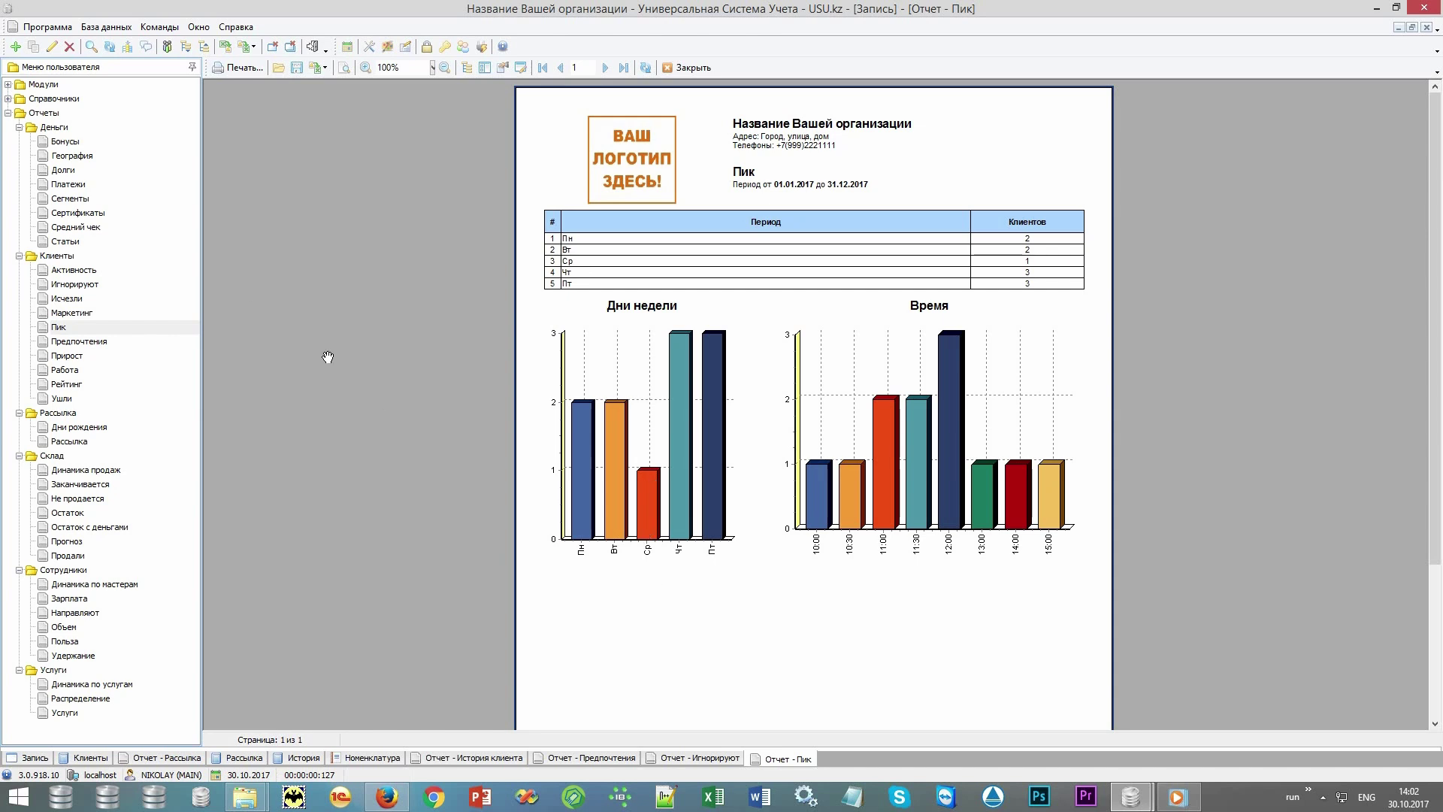
Generate the "Активность" client report from 01.01.2017 to 31.12.2017, leaving the department blank.
{"action": "left_click", "coordinate": [87, 271]}
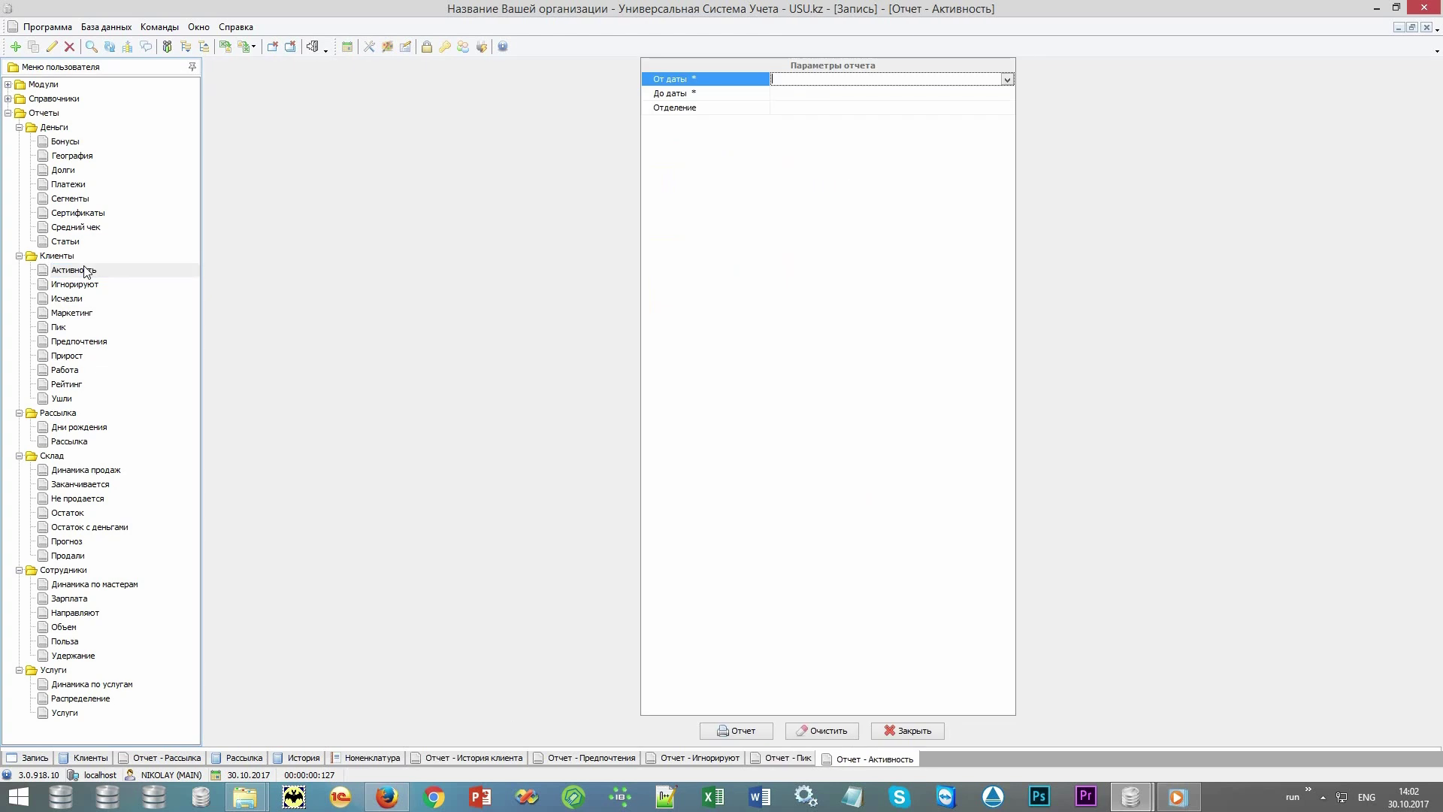
{"action": "type", "text": "01.01.2017"}
{"action": "key", "text": "Return"}
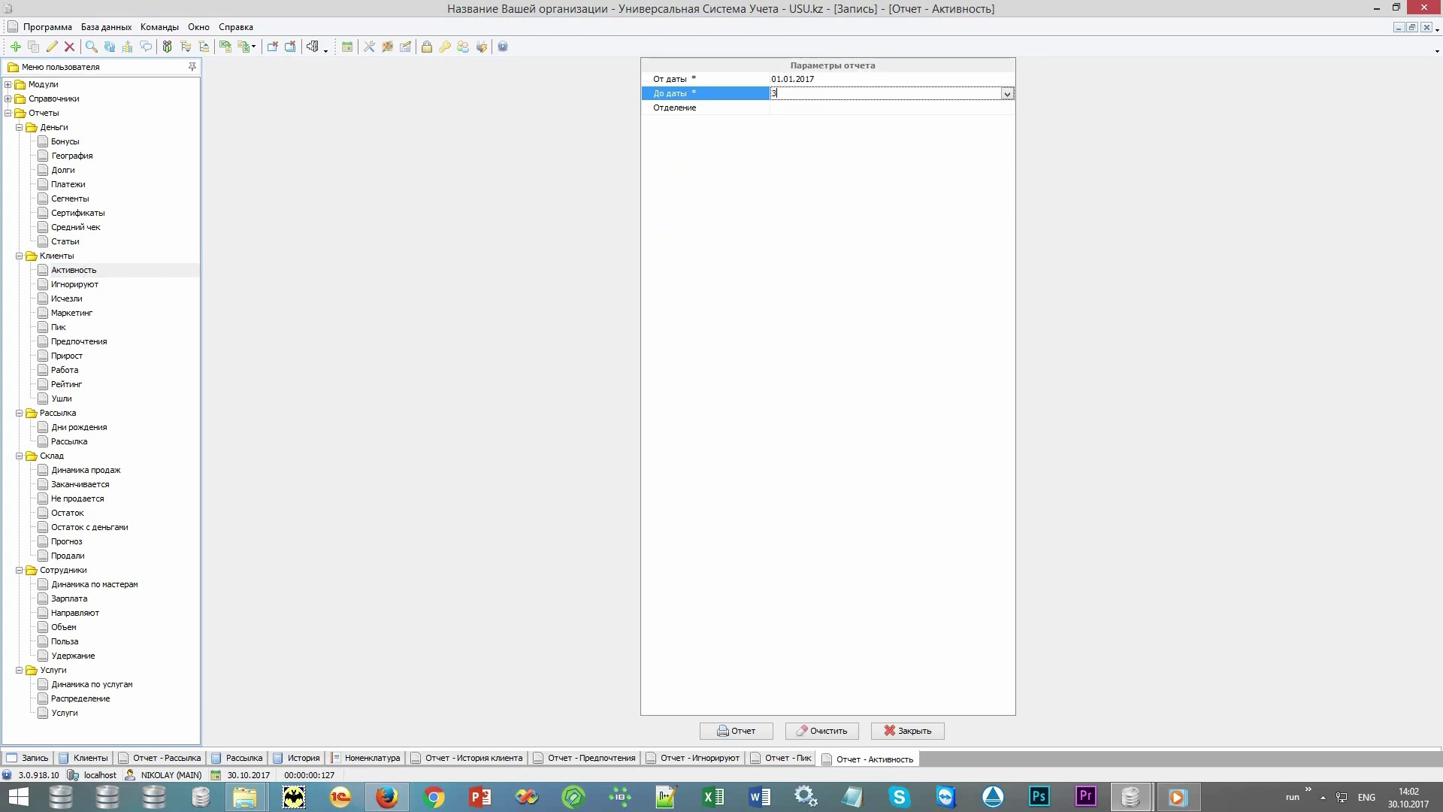
{"action": "type", "text": "31.12.2017"}
{"action": "key", "text": "Return"}
{"action": "key", "text": "Return"}
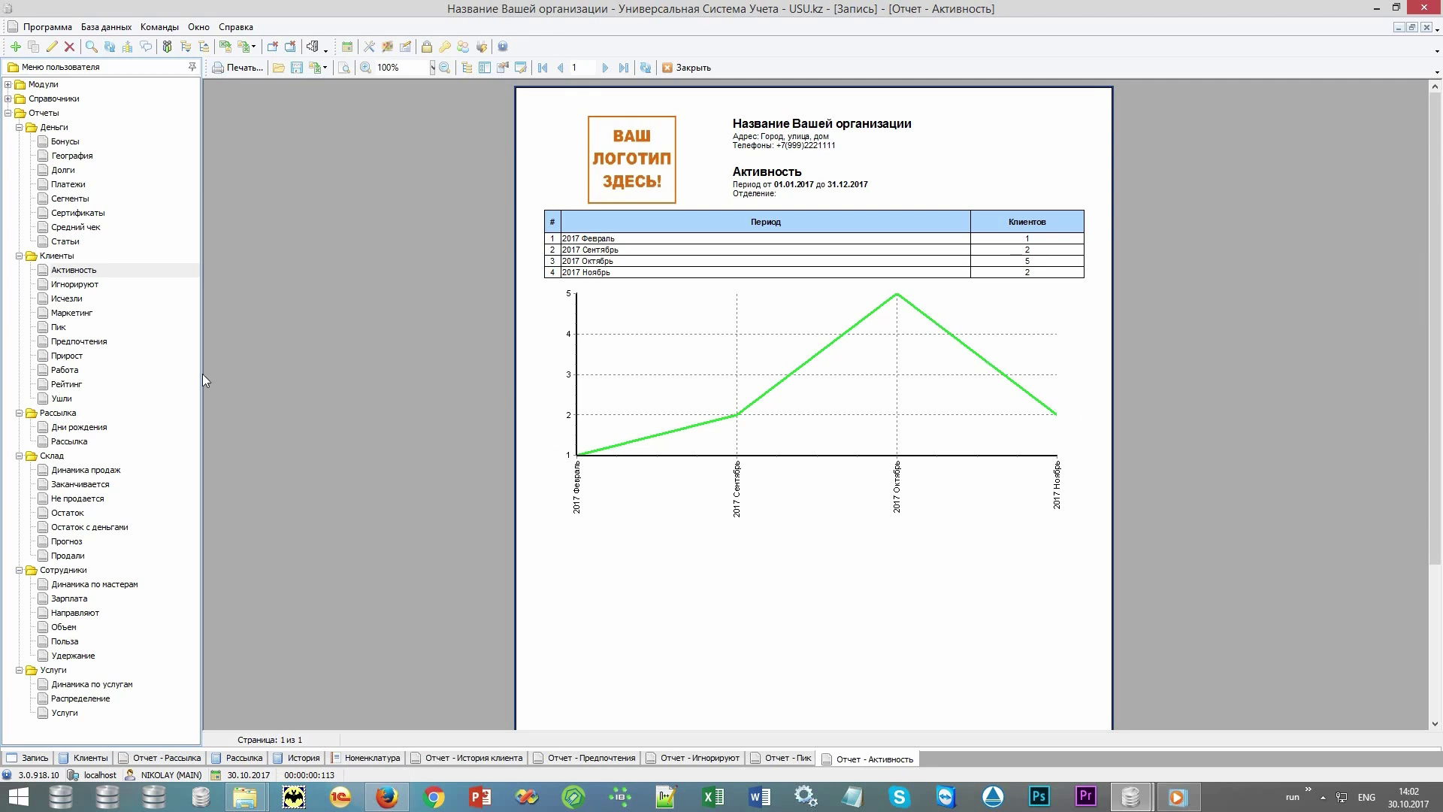
Generate the "Рейтинг" client report for its preset period, and the "Маркетинг" report with the end date set to 31.12.2017.
{"action": "left_click", "coordinate": [63, 384]}
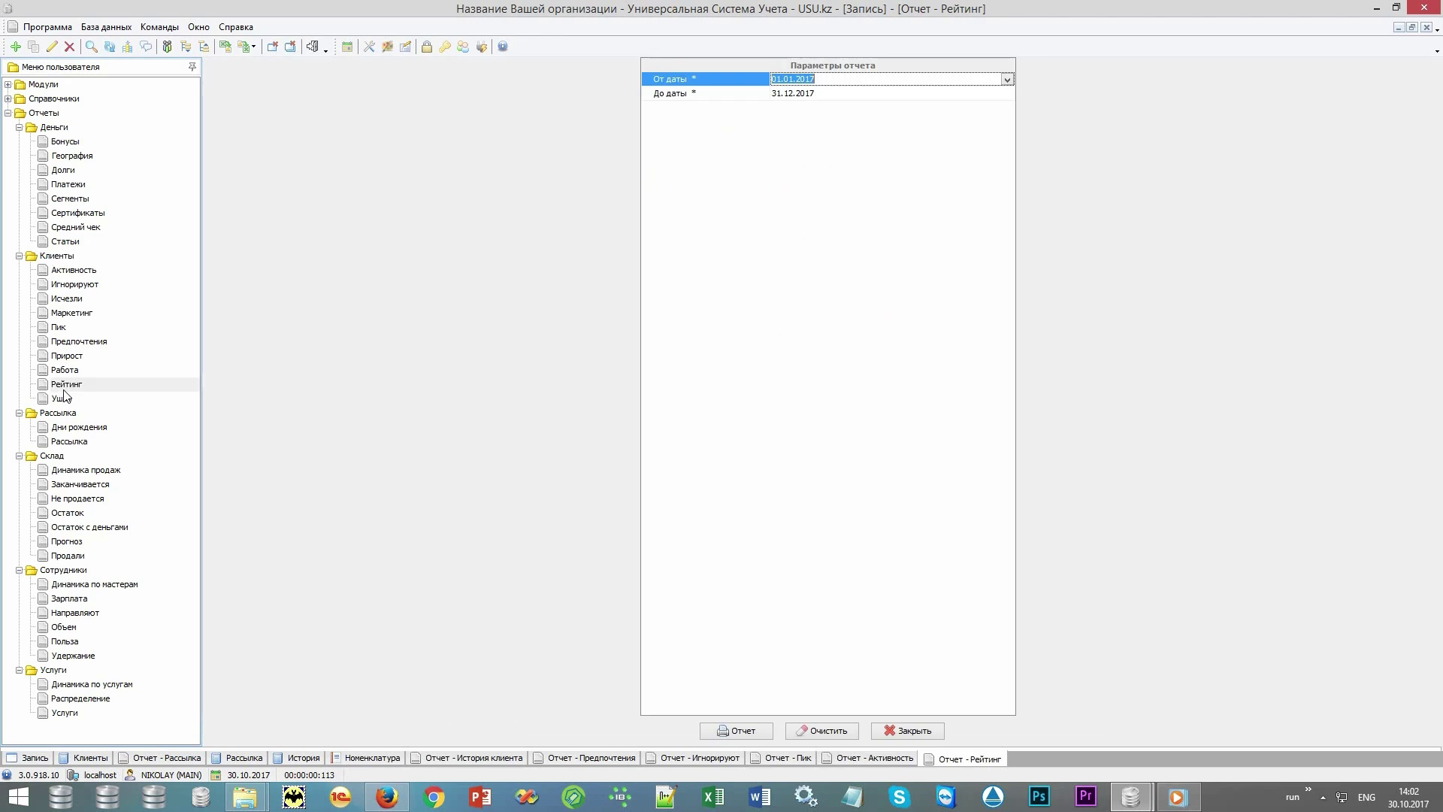
{"action": "key", "text": "Return"}
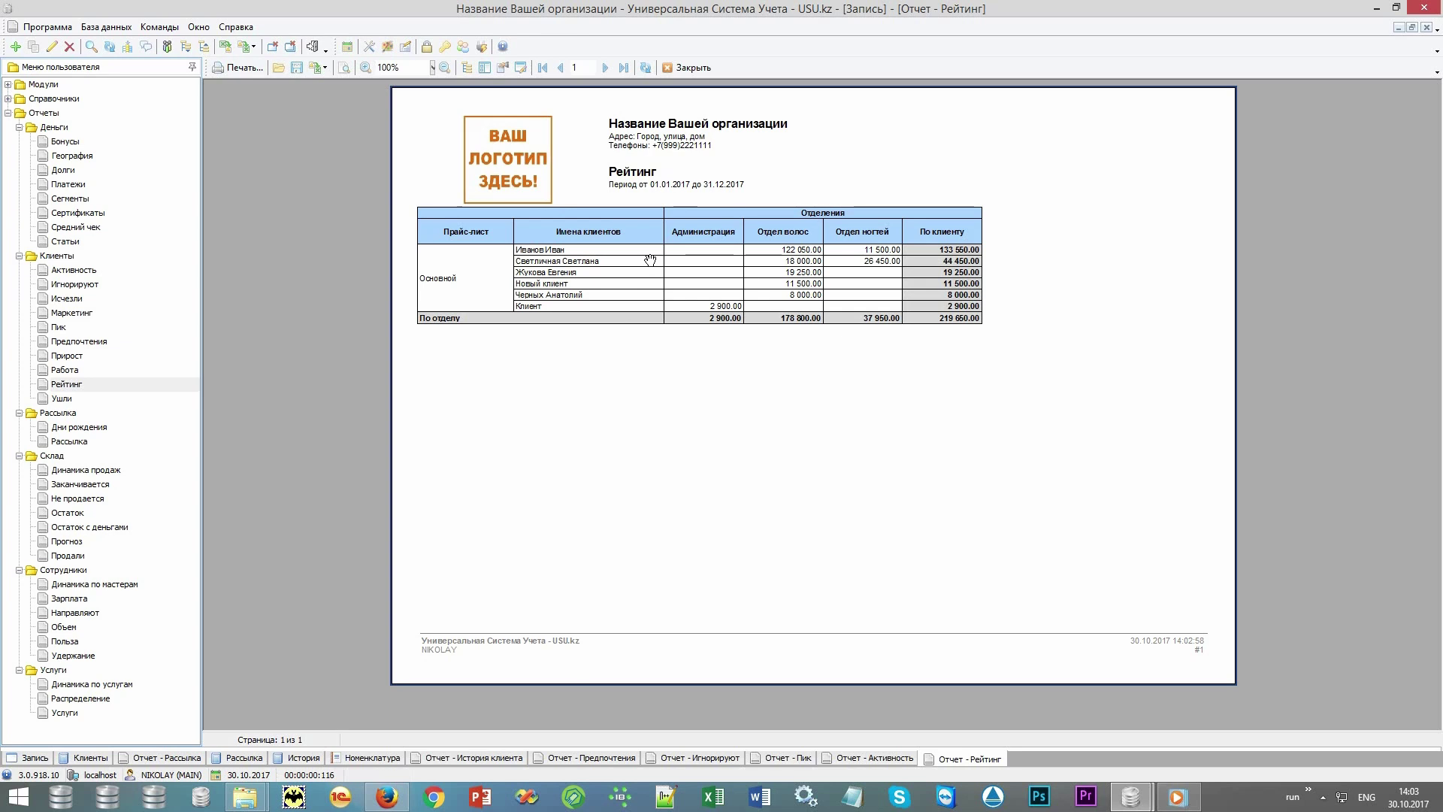
{"action": "left_click", "coordinate": [87, 314]}
{"action": "key", "text": "Tab"}
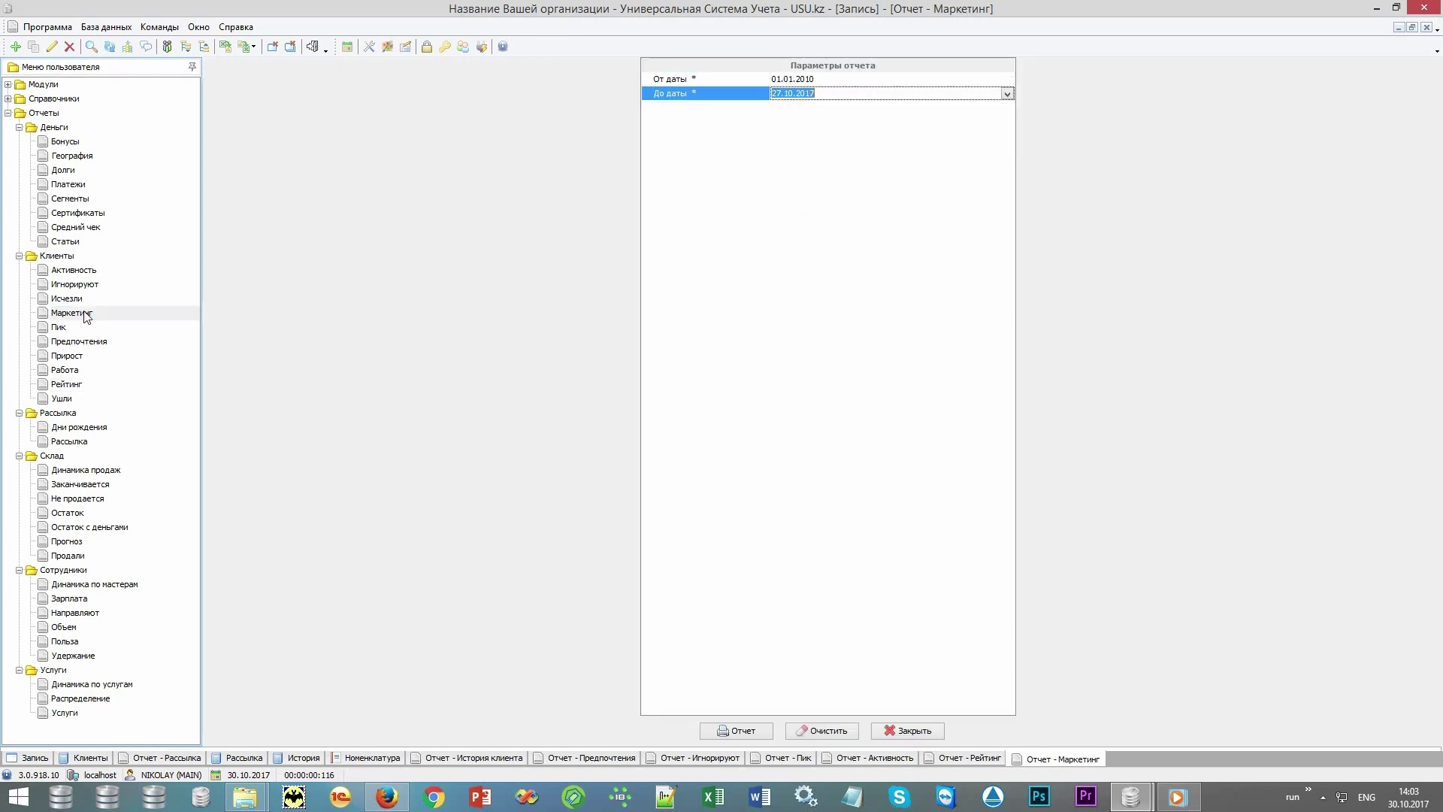
{"action": "type", "text": "31.12.2017"}
{"action": "key", "text": "Return"}
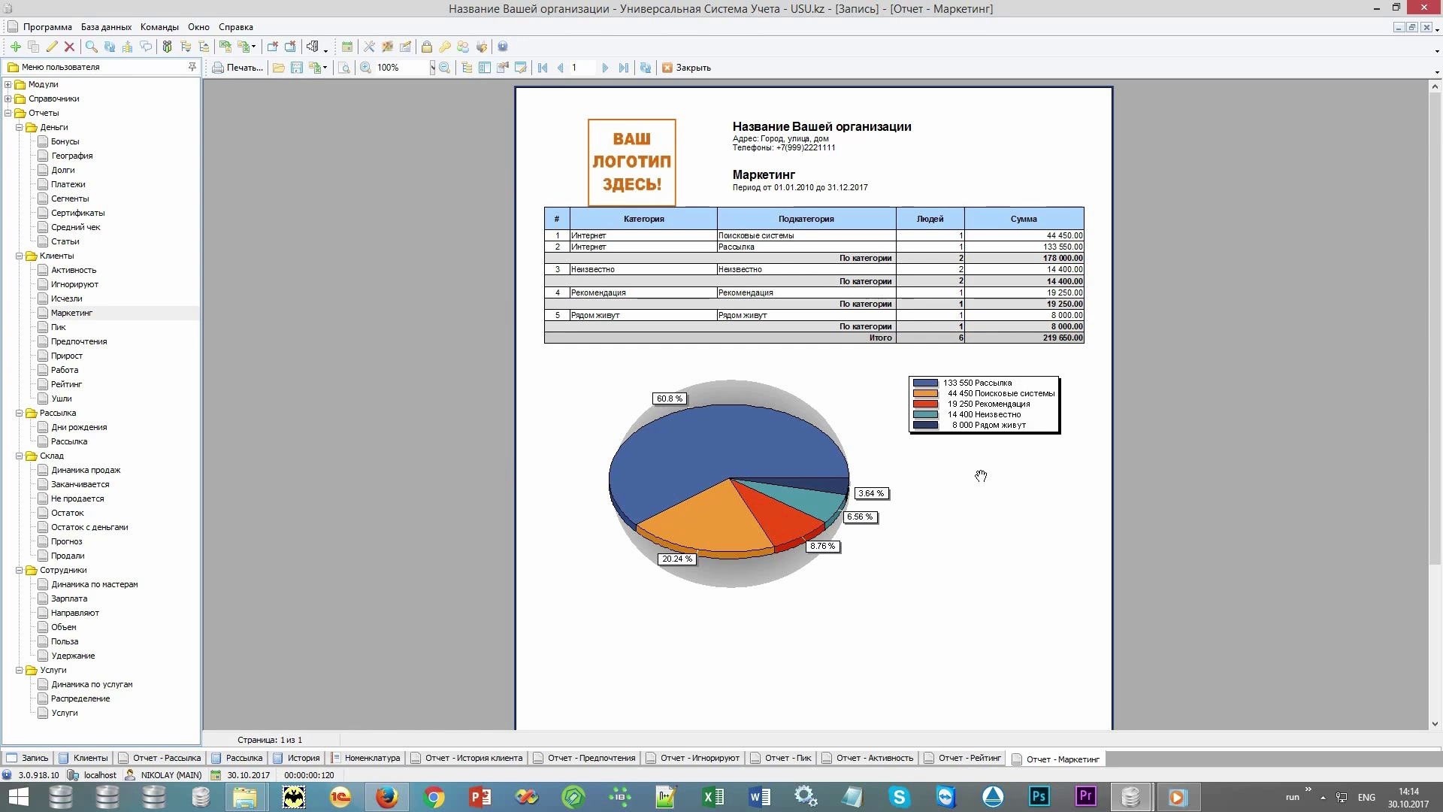
Generate the "Работа" and "Прирост" client reports with their preset parameters.
{"action": "left_click", "coordinate": [67, 372]}
{"action": "key", "text": "Return"}
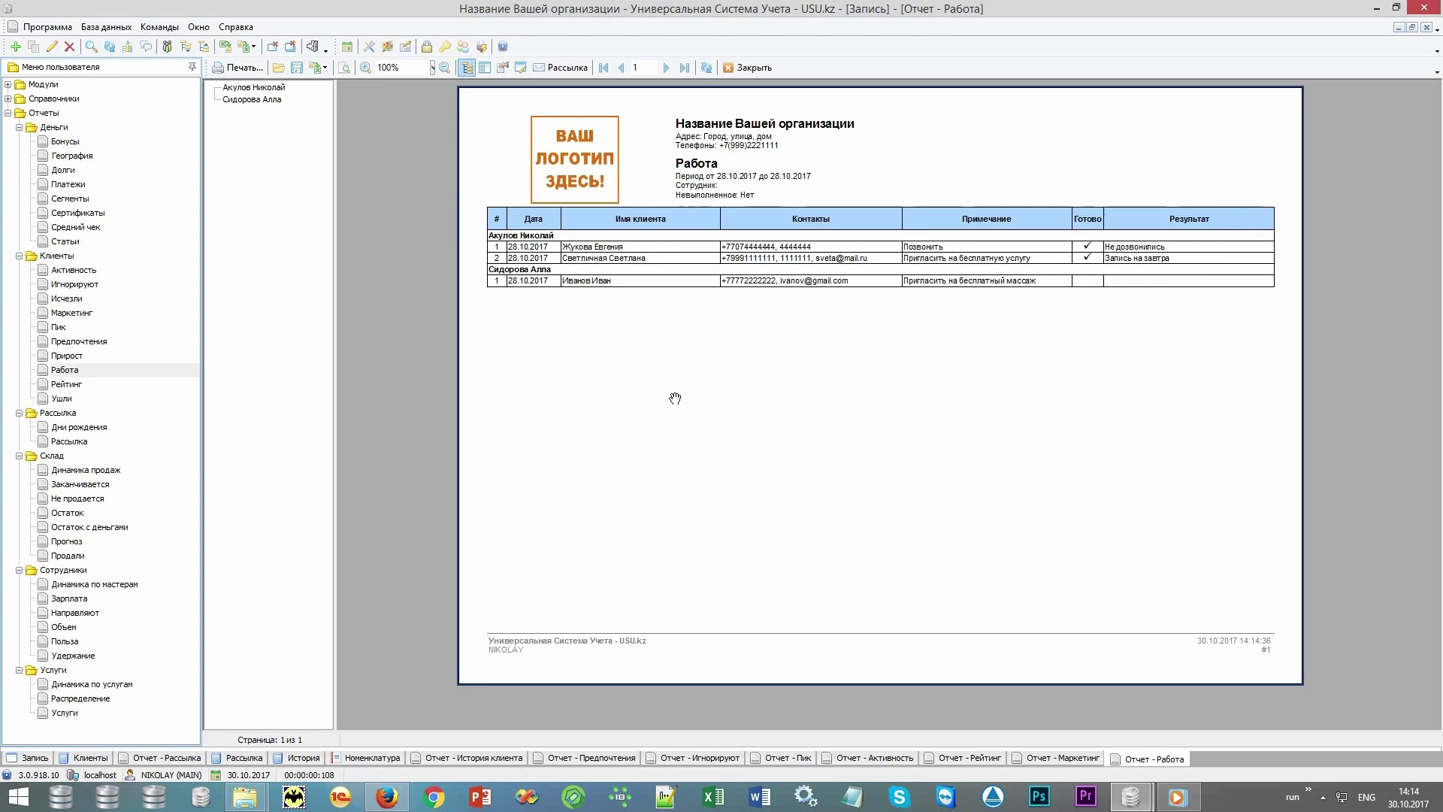
{"action": "left_click", "coordinate": [84, 357]}
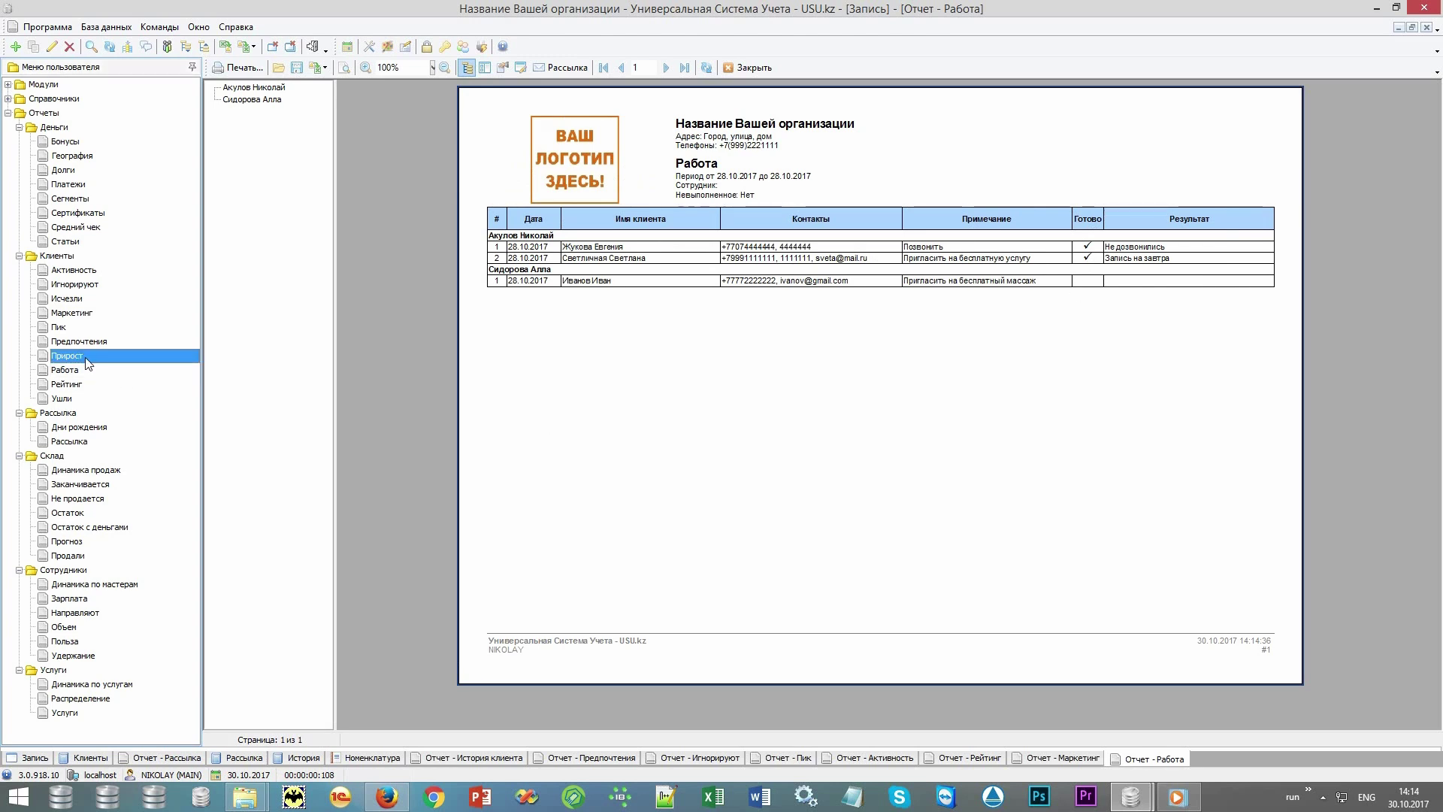
{"action": "key", "text": "Return"}
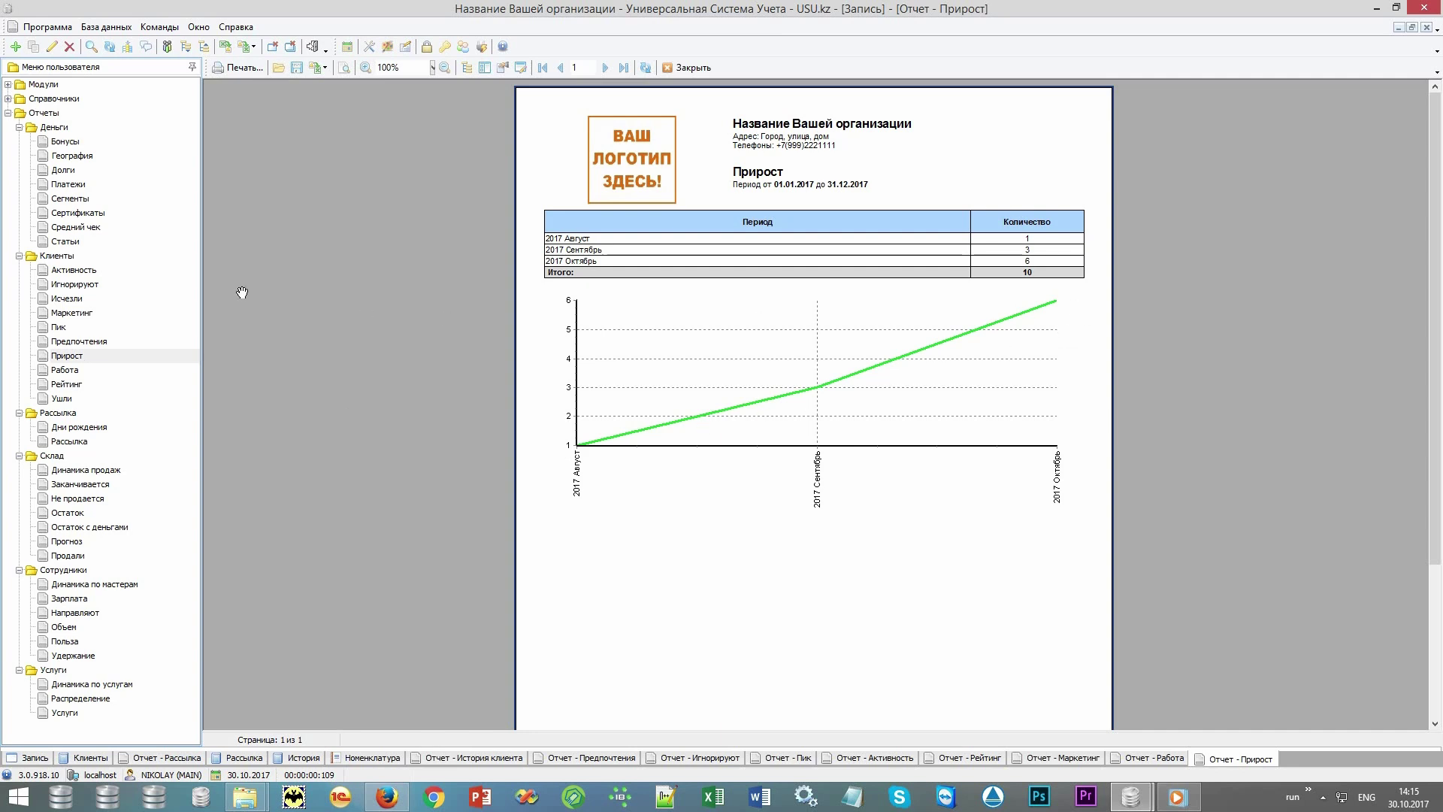
Generate the "Исчезли" and "Ушли" client reports for their preset periods.
{"action": "left_click", "coordinate": [98, 301]}
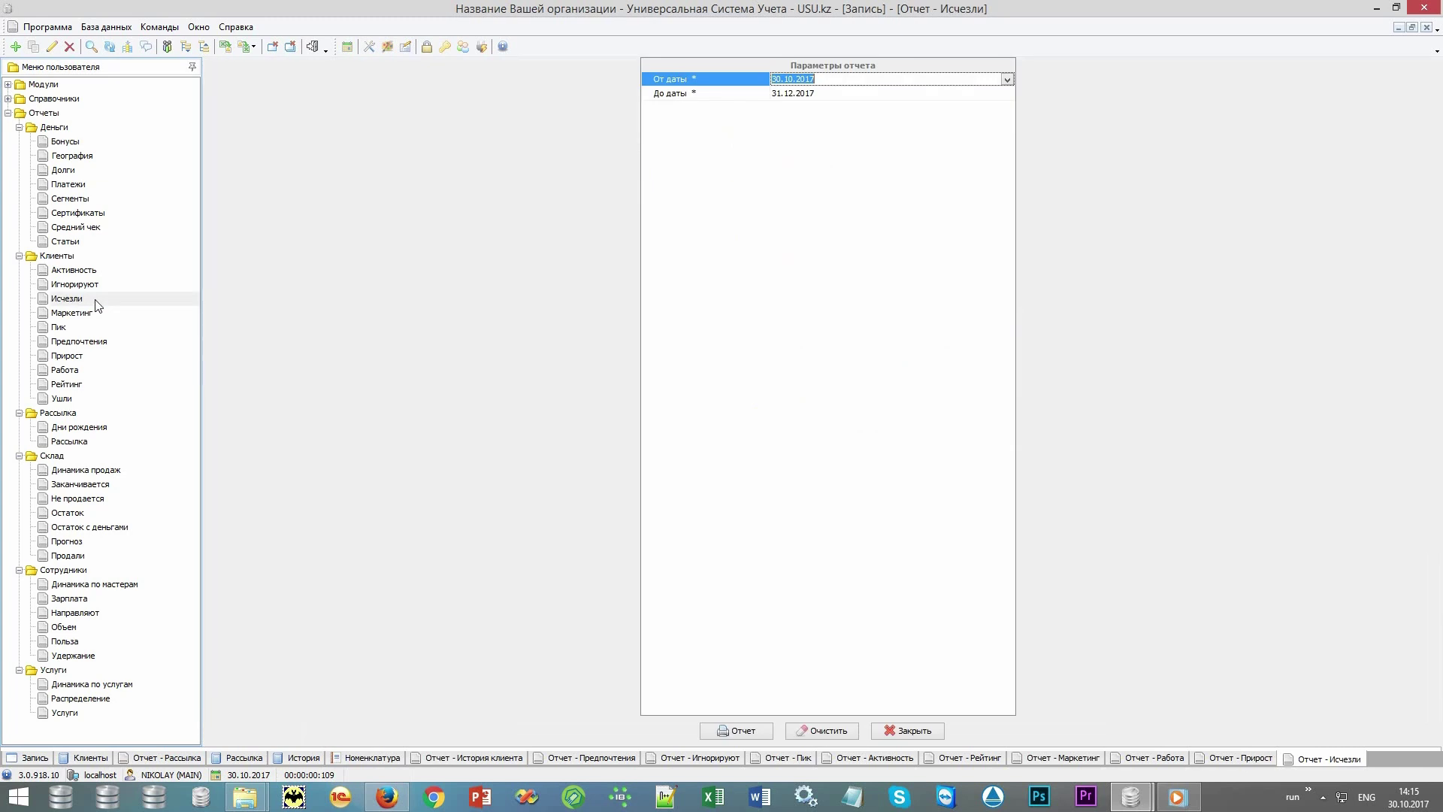
{"action": "key", "text": "Return"}
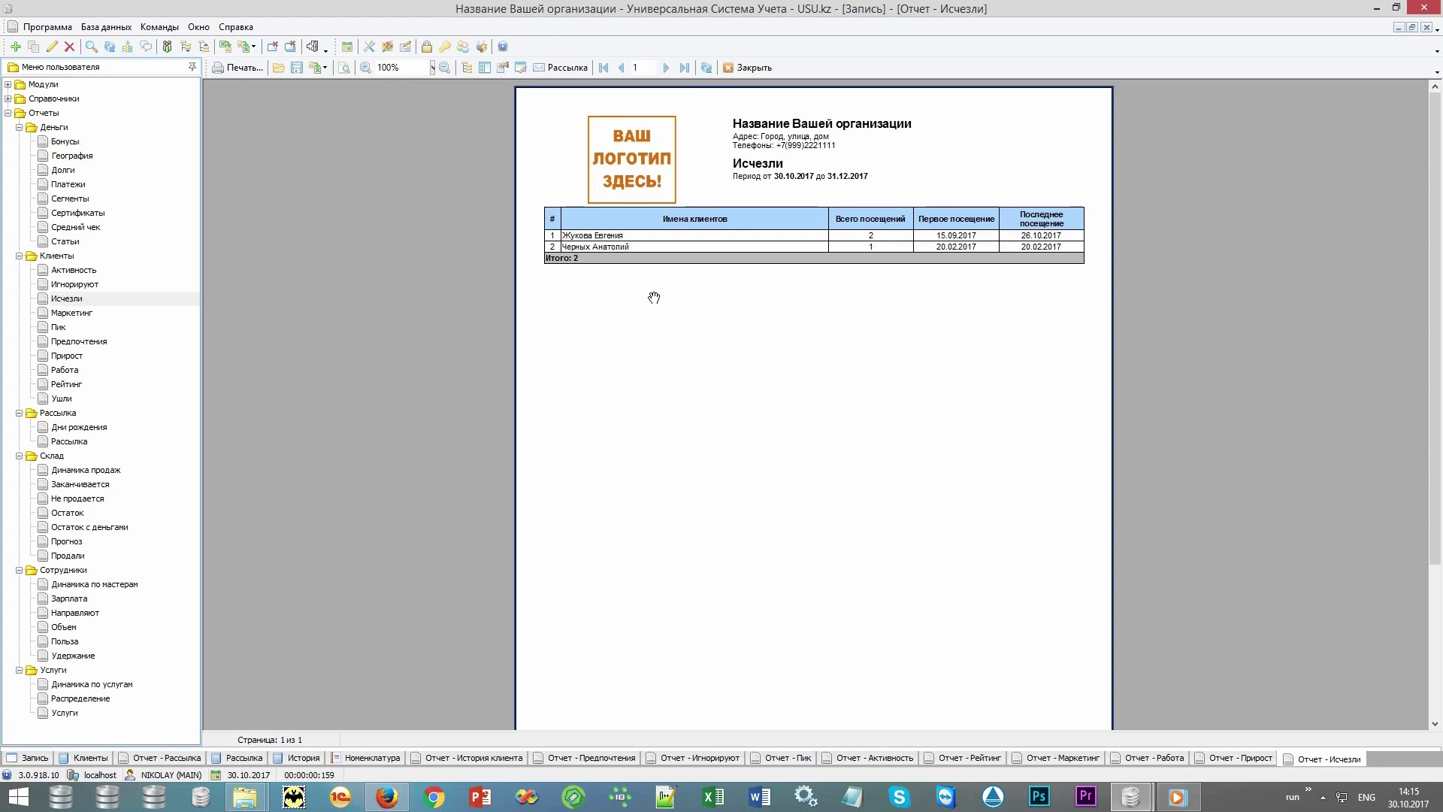
{"action": "double_click", "coordinate": [64, 399]}
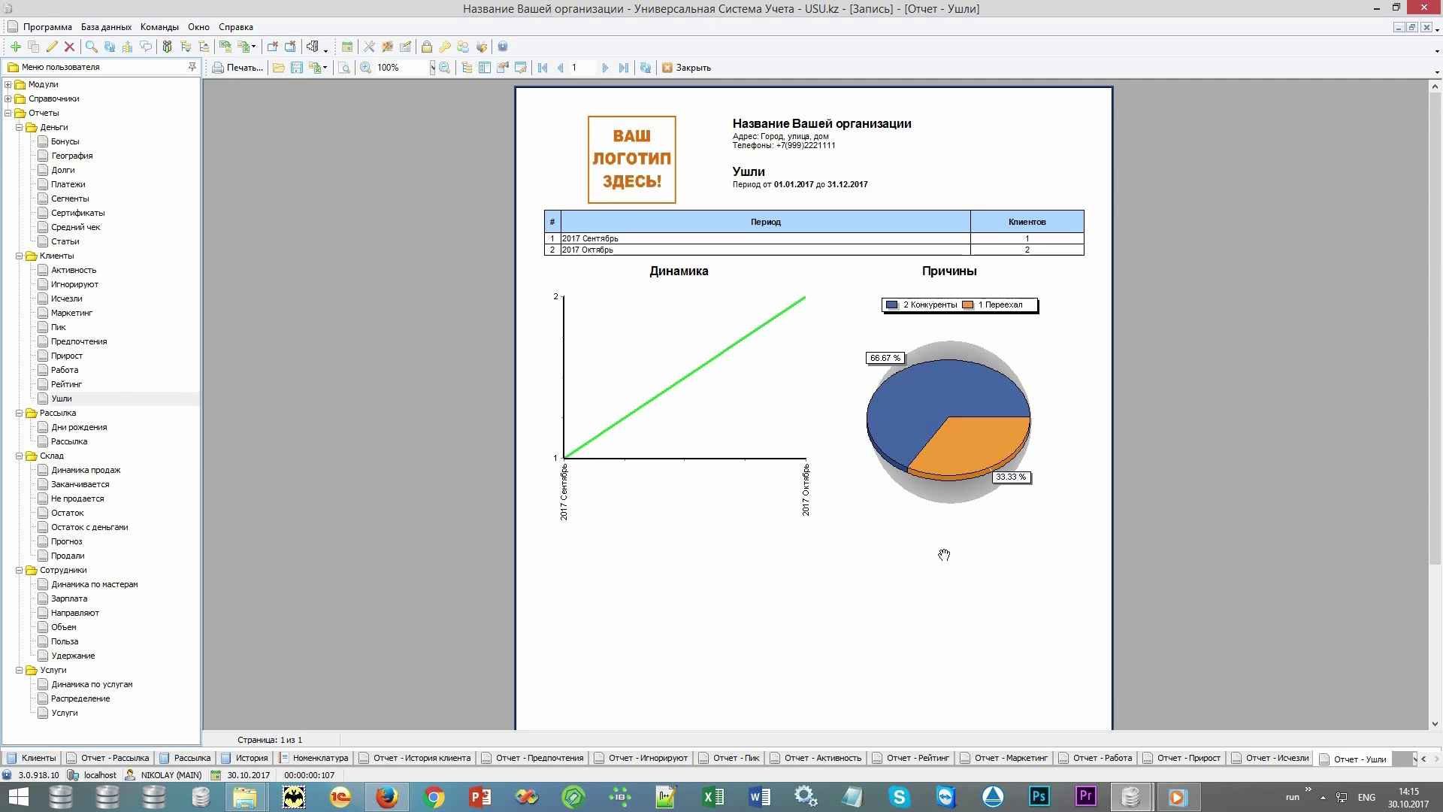
Generate the employee reports "Польза" and "Зарплата" with their preset periods, covering all employees.
{"action": "left_click", "coordinate": [75, 569]}
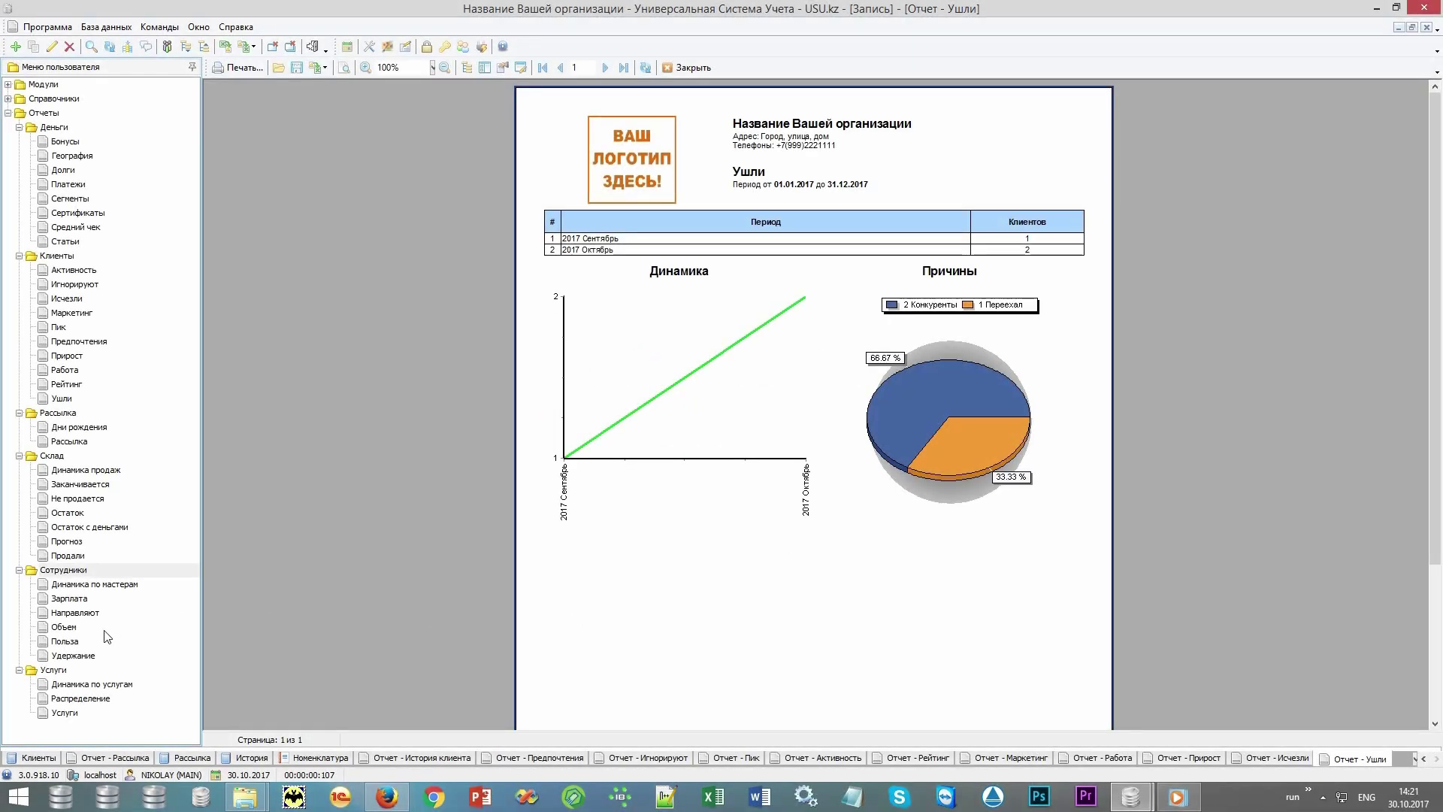
{"action": "double_click", "coordinate": [80, 640]}
{"action": "key", "text": "Return"}
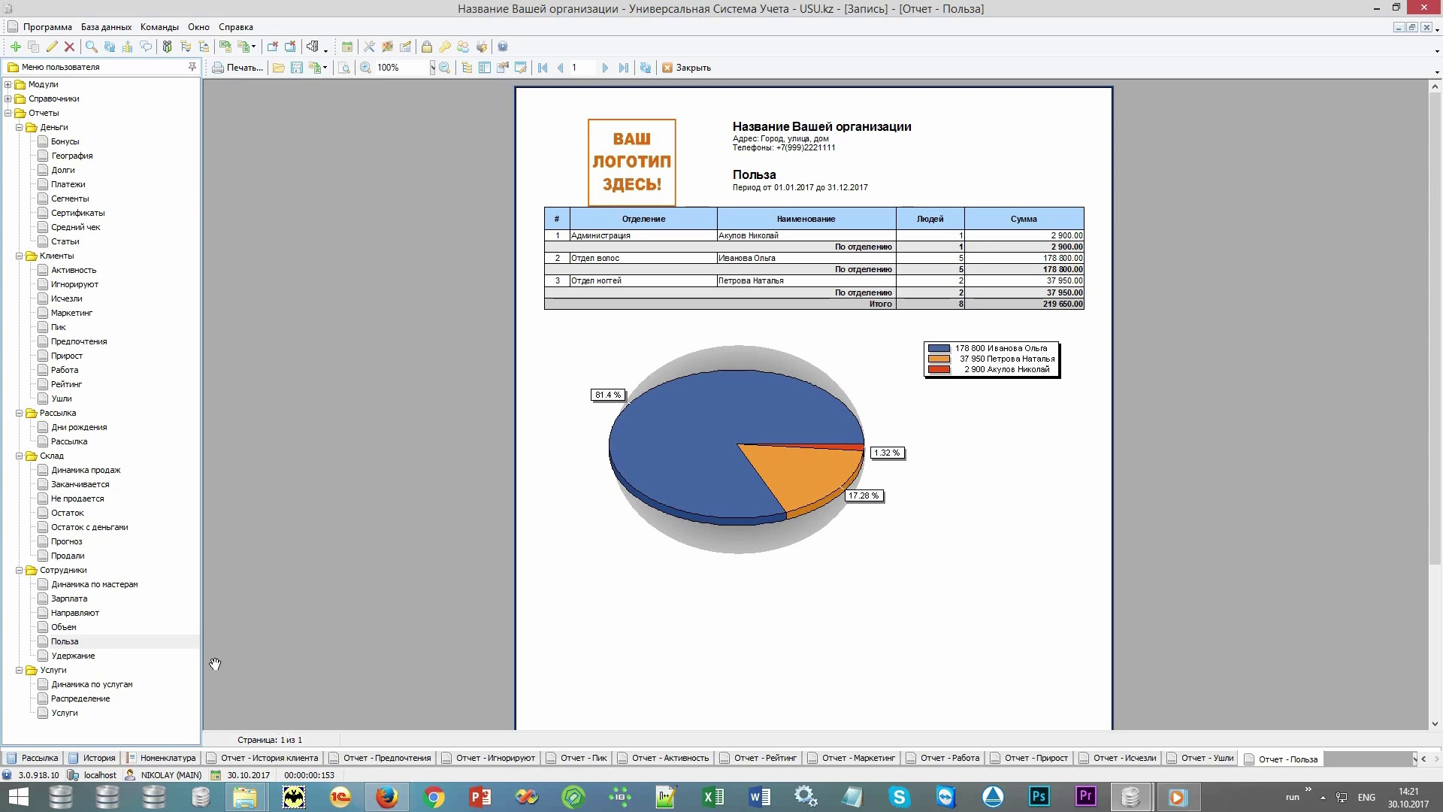
{"action": "double_click", "coordinate": [69, 598]}
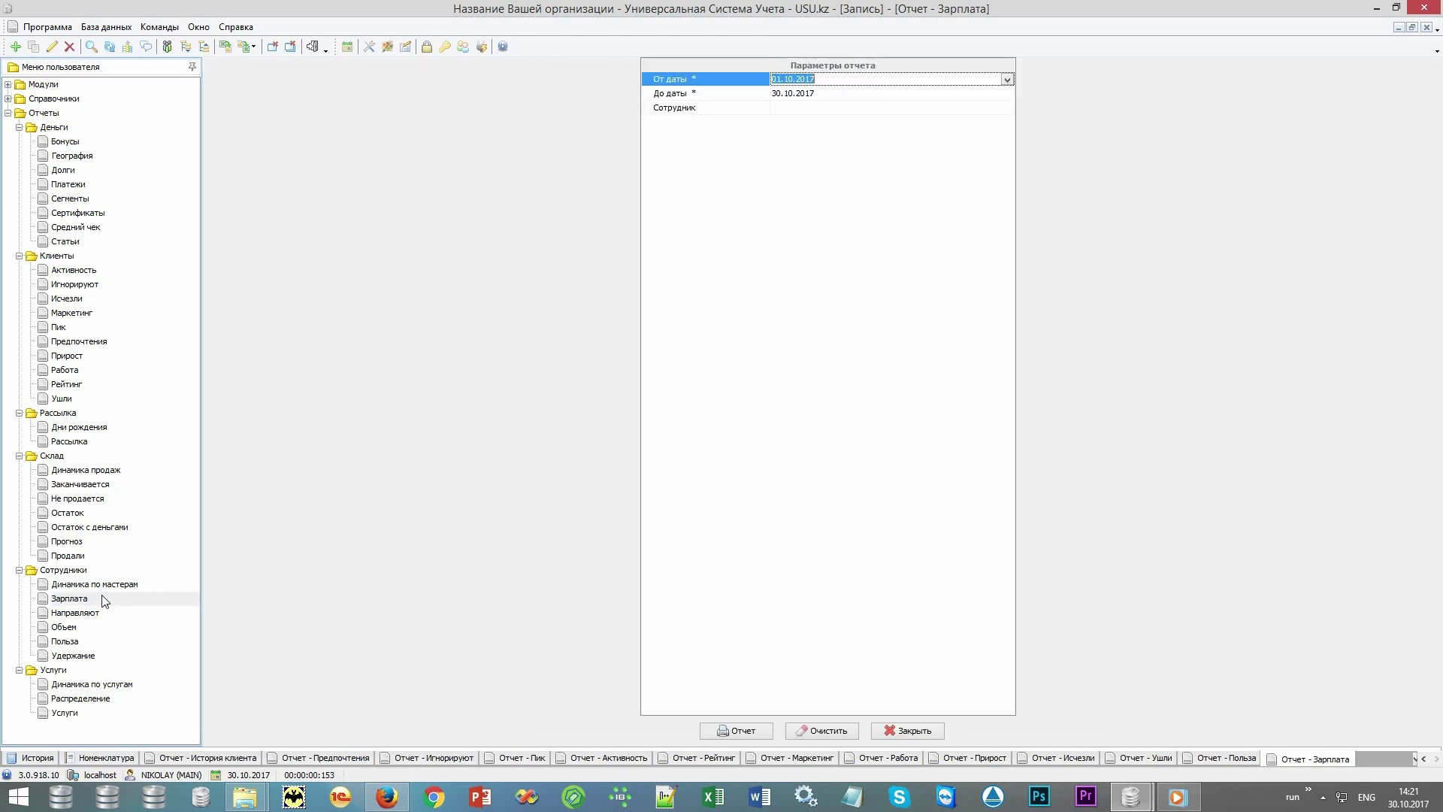
{"action": "key", "text": "Return"}
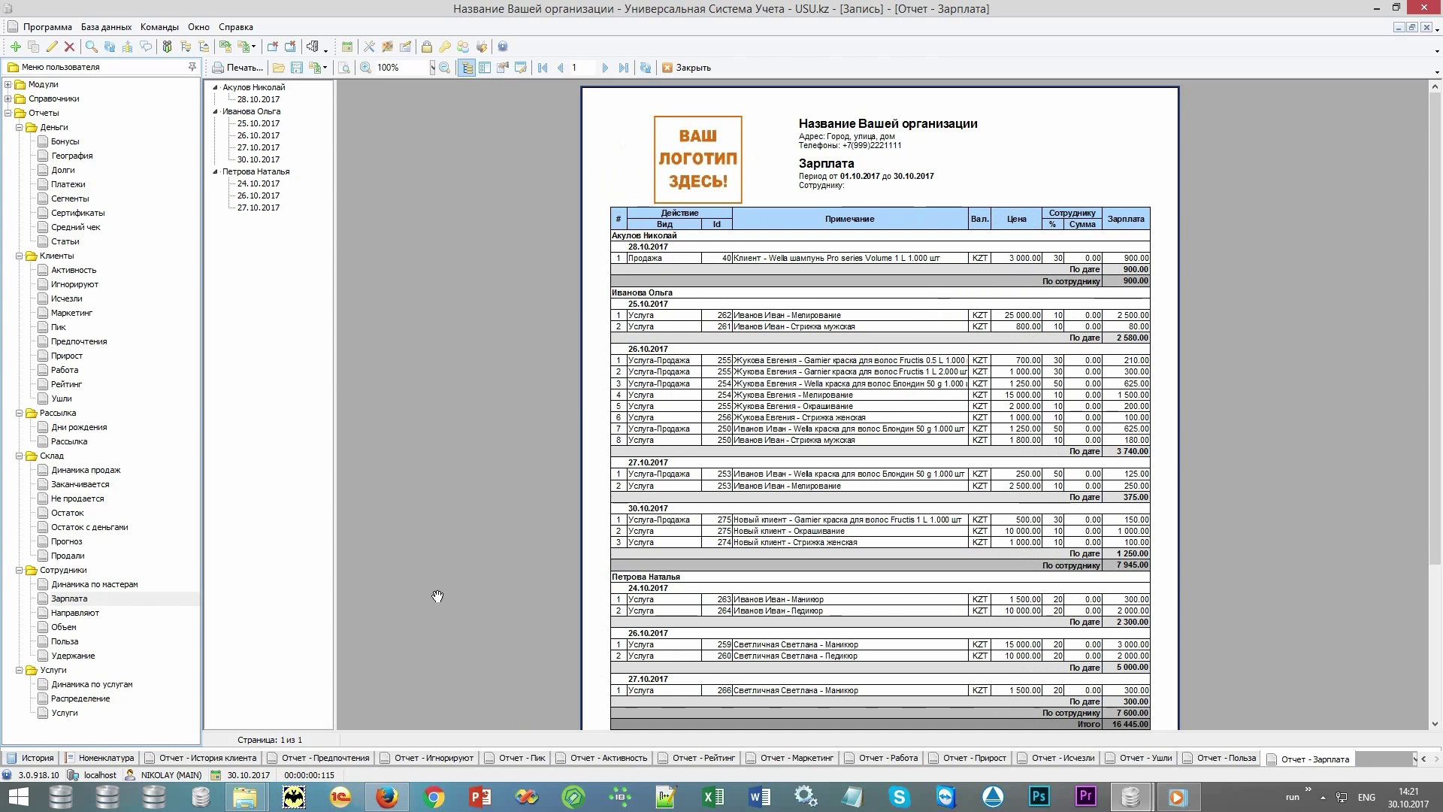
Generate the employee reports "Направляют" and "Удержание" for their preset periods.
{"action": "double_click", "coordinate": [107, 615]}
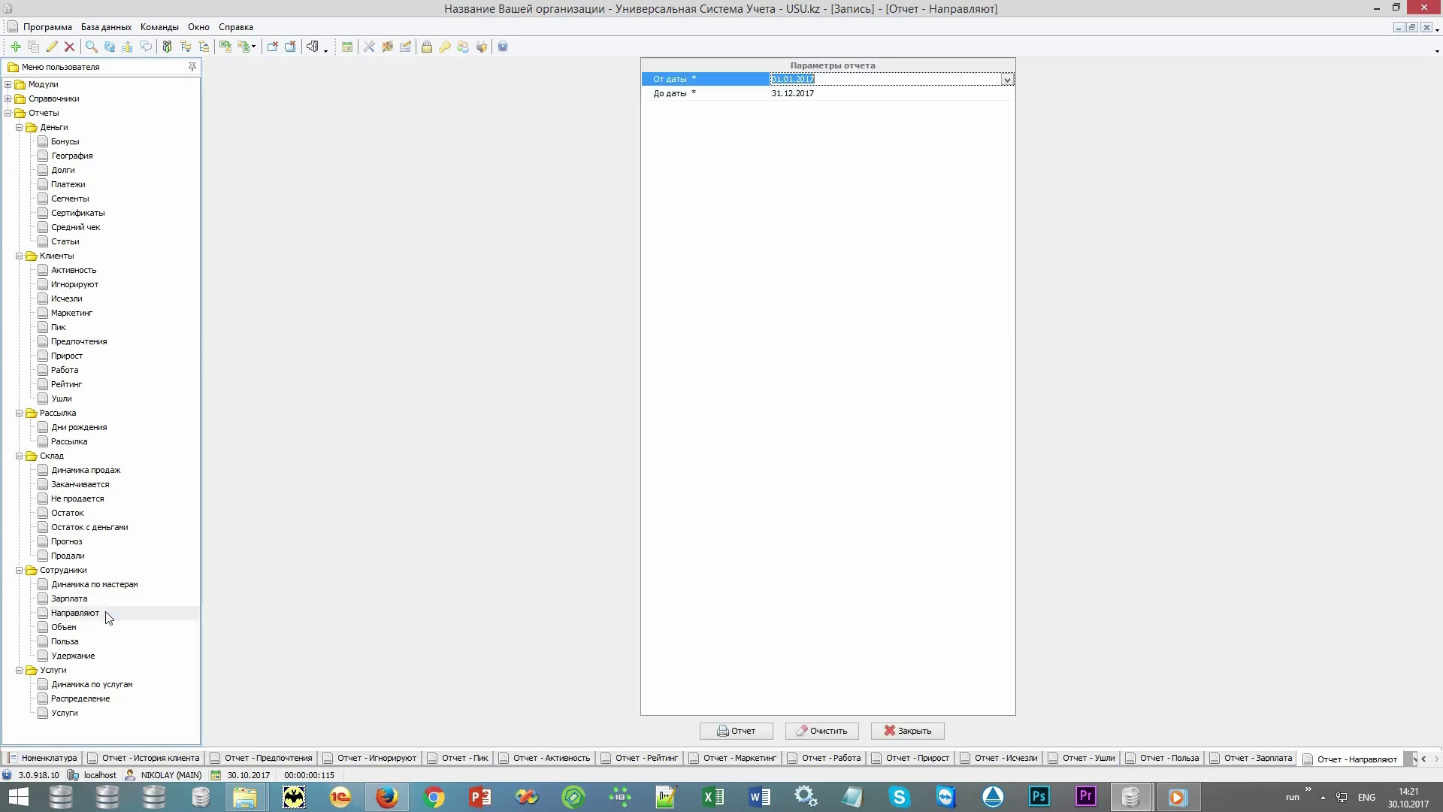
{"action": "key", "text": "Return"}
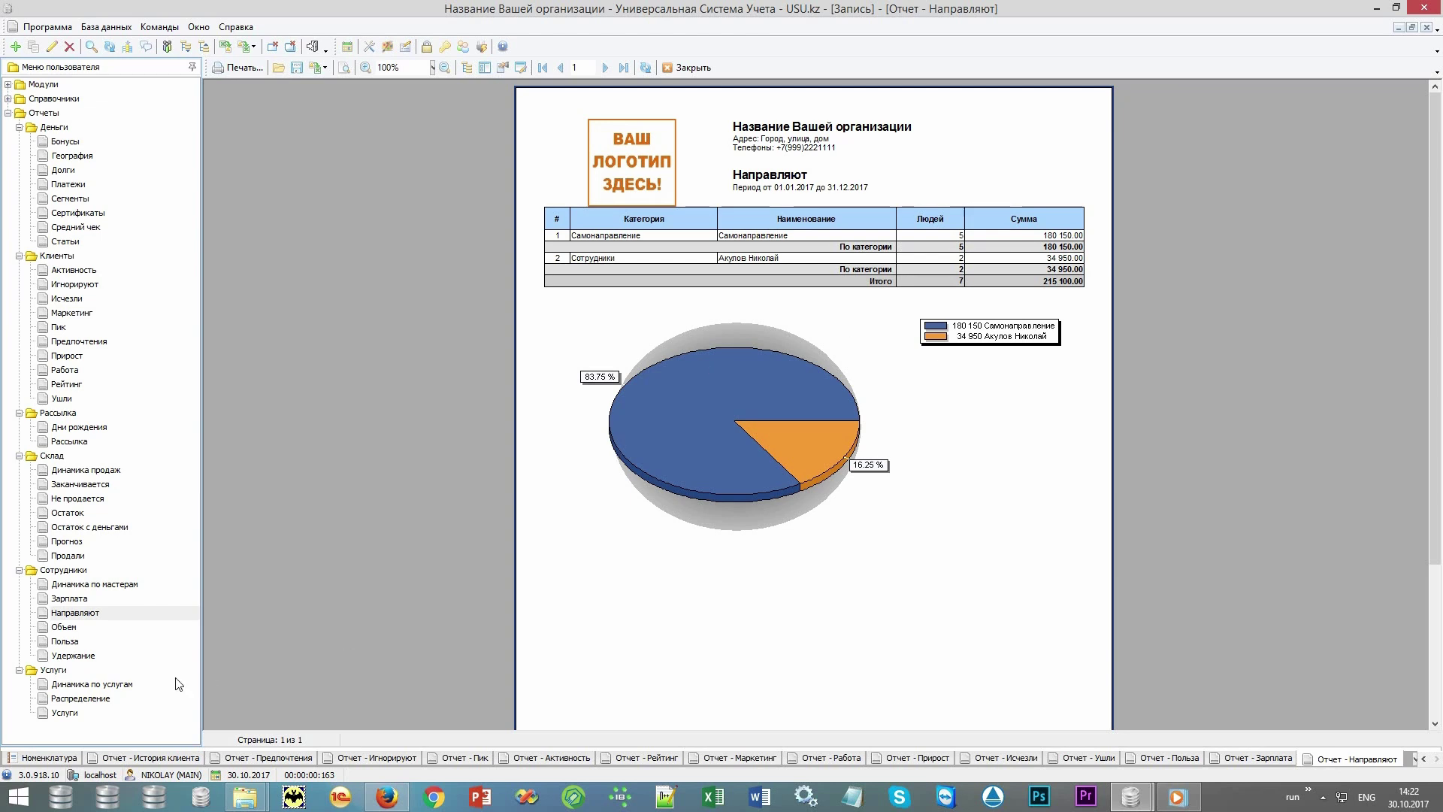
{"action": "double_click", "coordinate": [81, 660]}
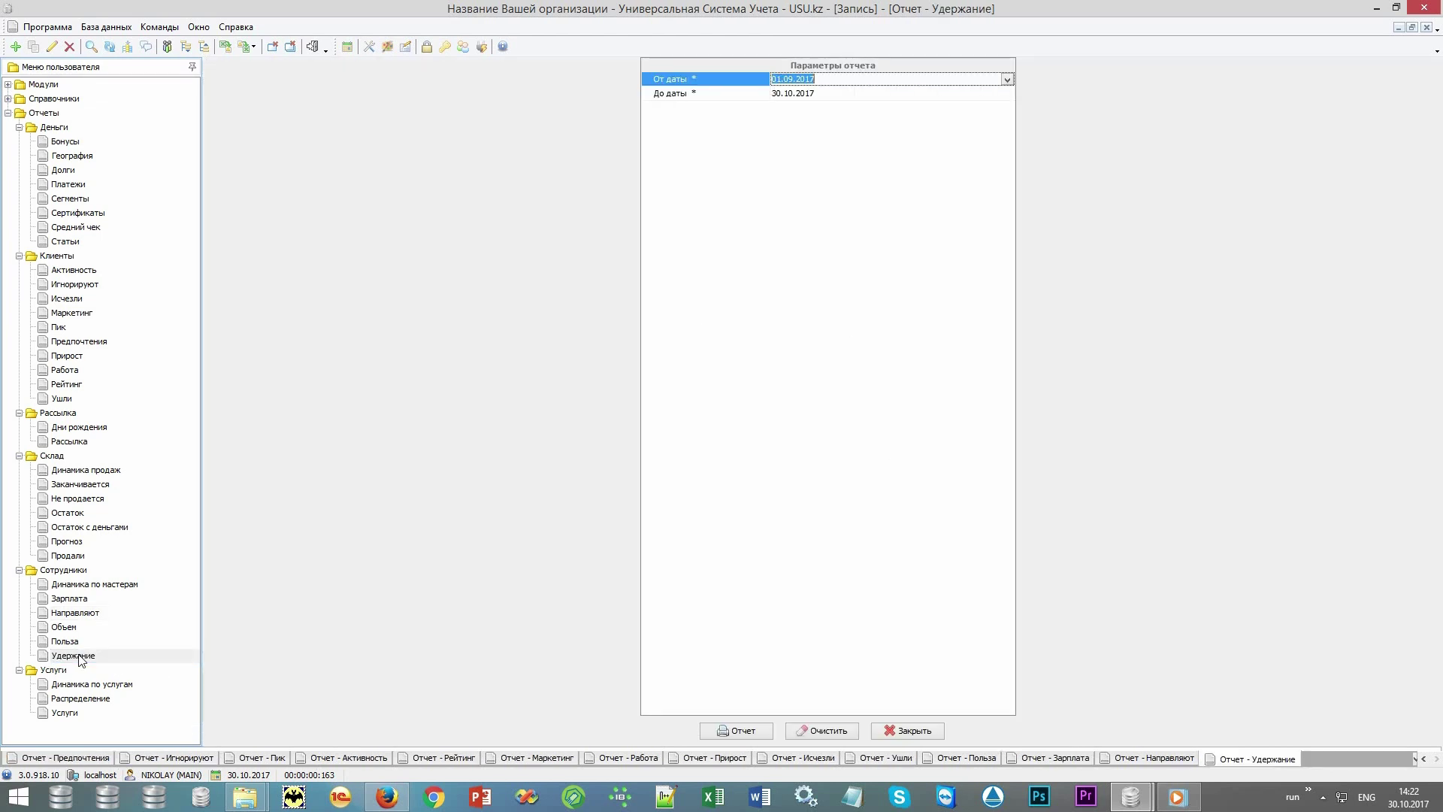
{"action": "key", "text": "Return"}
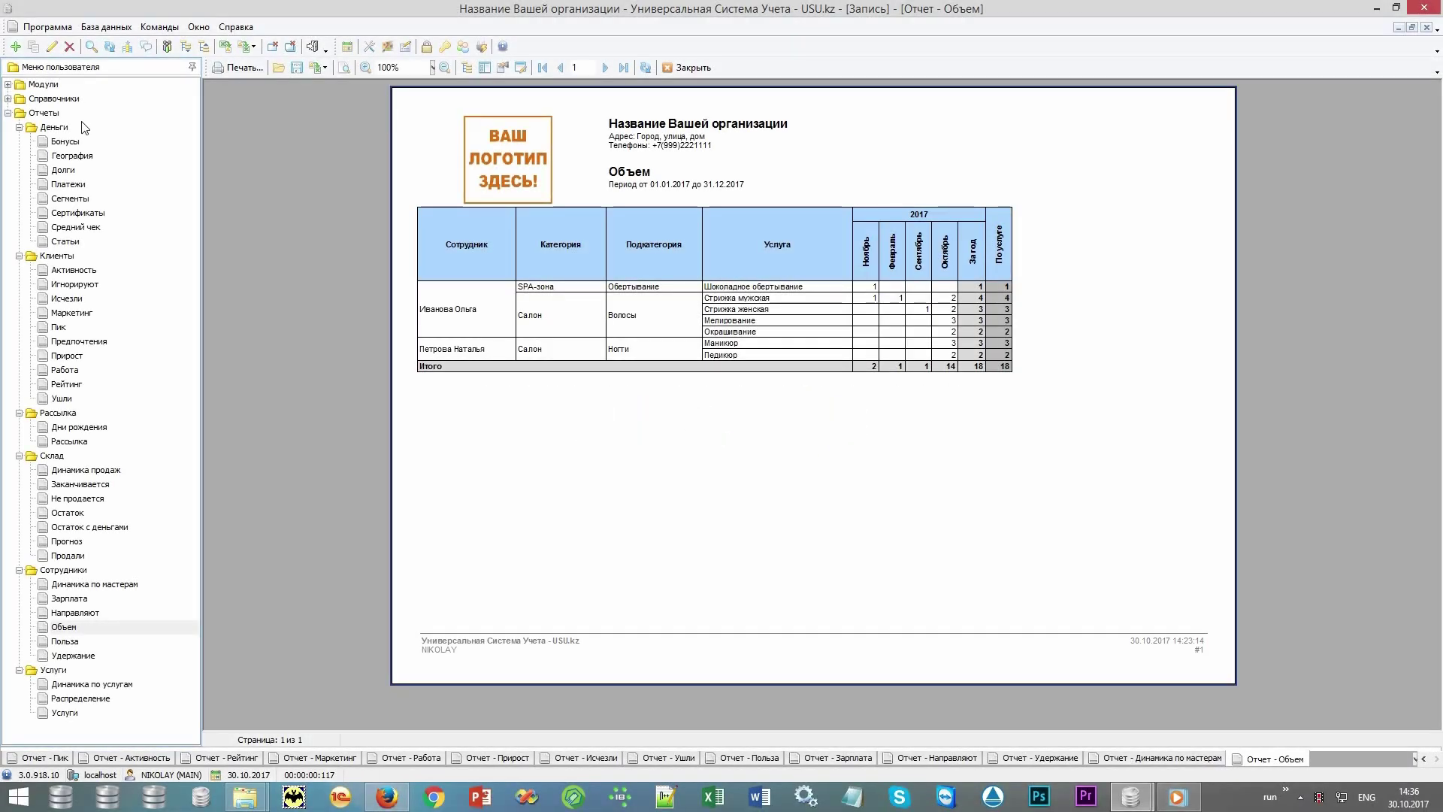
Select the "Деньги" report group, return to the "Запись" booking schedule, and select the "Отчеты" section.
{"action": "left_click", "coordinate": [83, 126]}
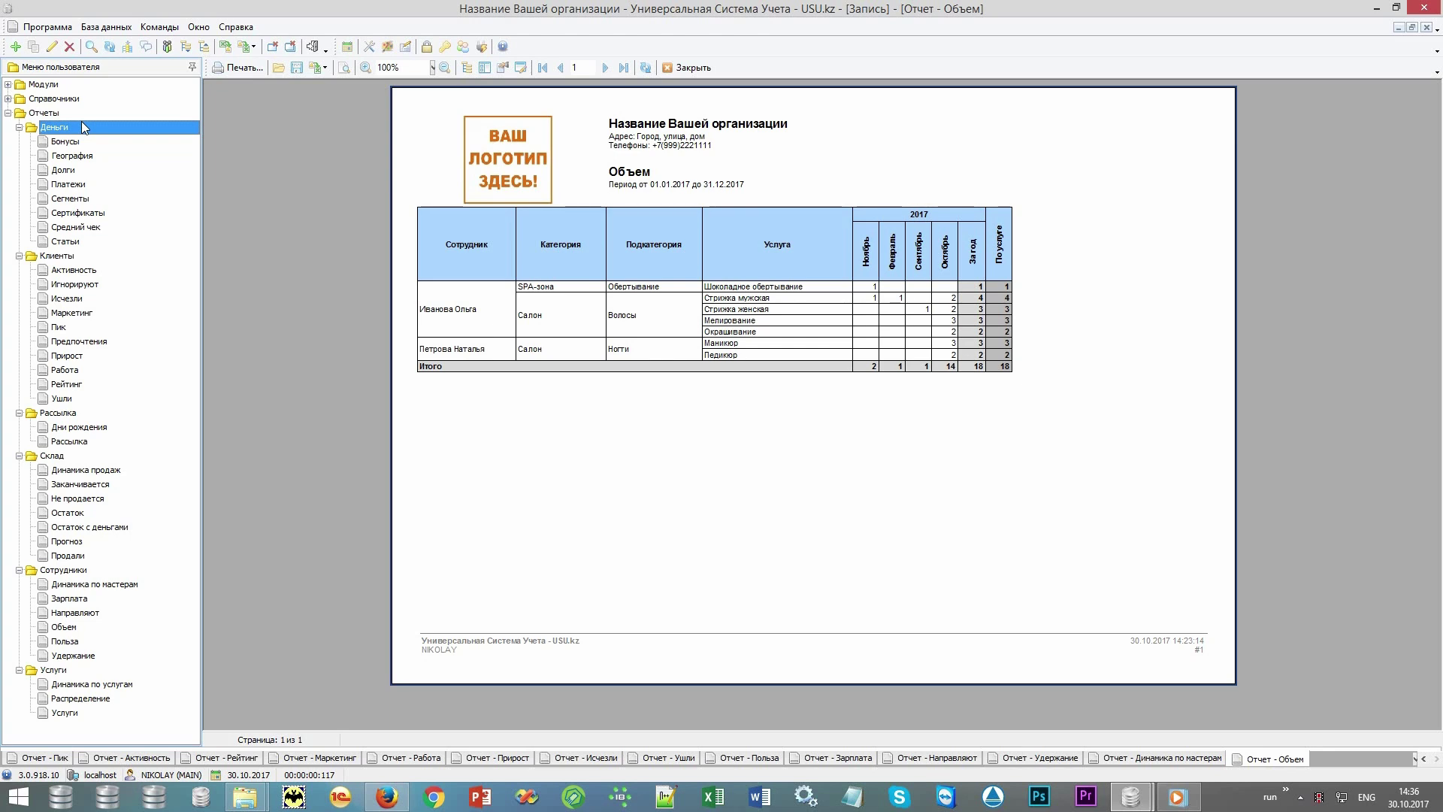
{"action": "left_click", "coordinate": [346, 48]}
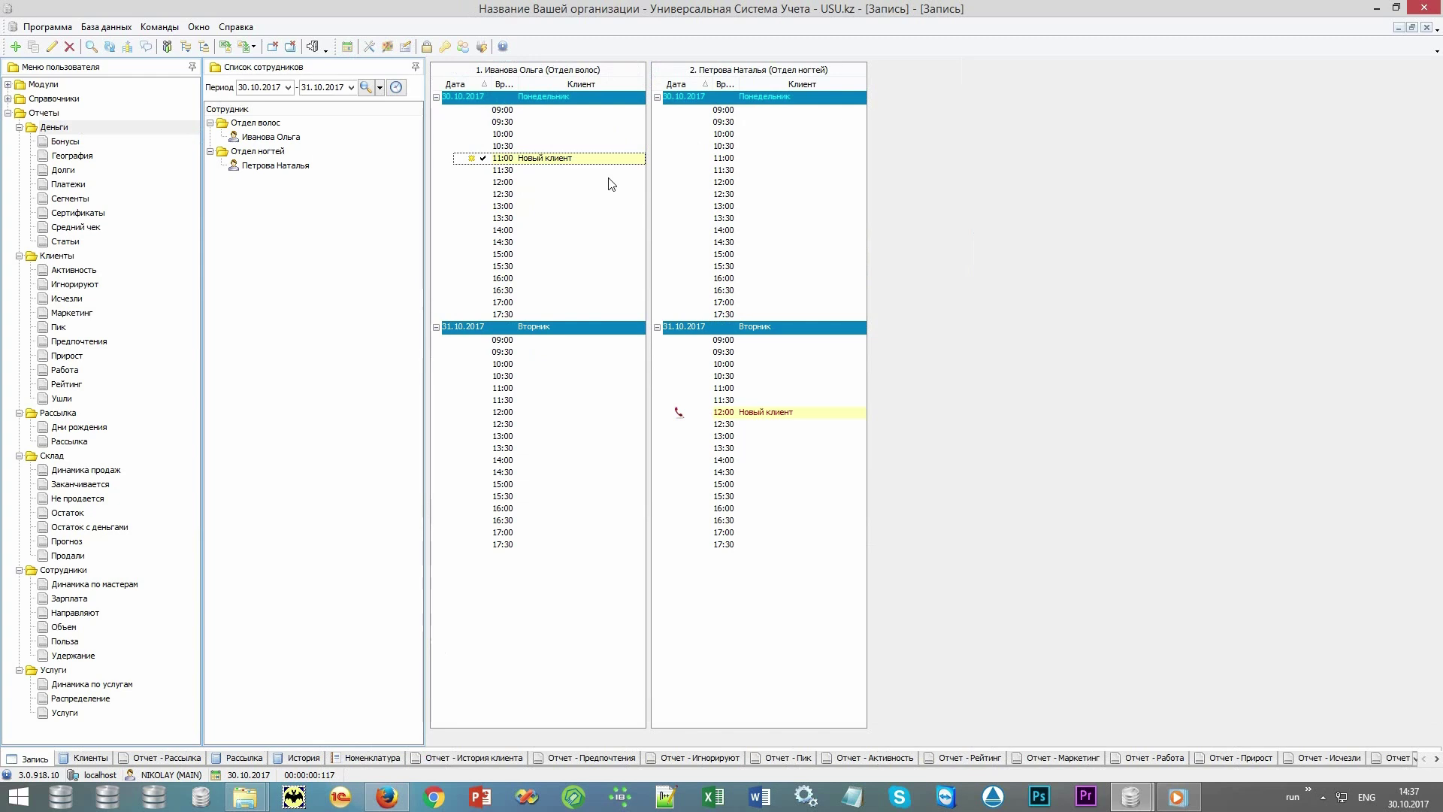
{"action": "left_click", "coordinate": [73, 114]}
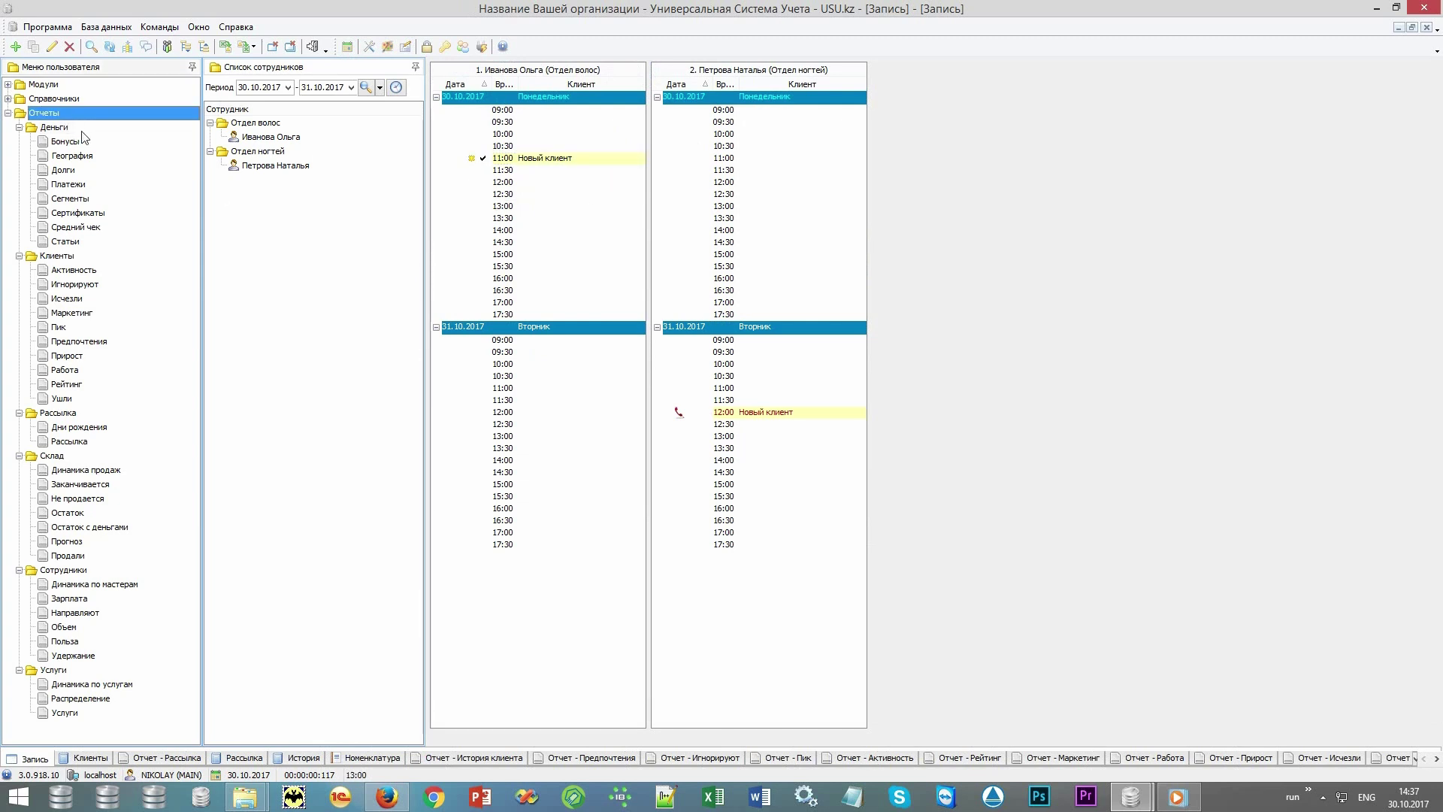
Generate the money reports "Платежи" for 27.10.2017 to 30.10.2017, "География" for 2017, and "Долги" as of 30.10.2017.
{"action": "left_click", "coordinate": [75, 127]}
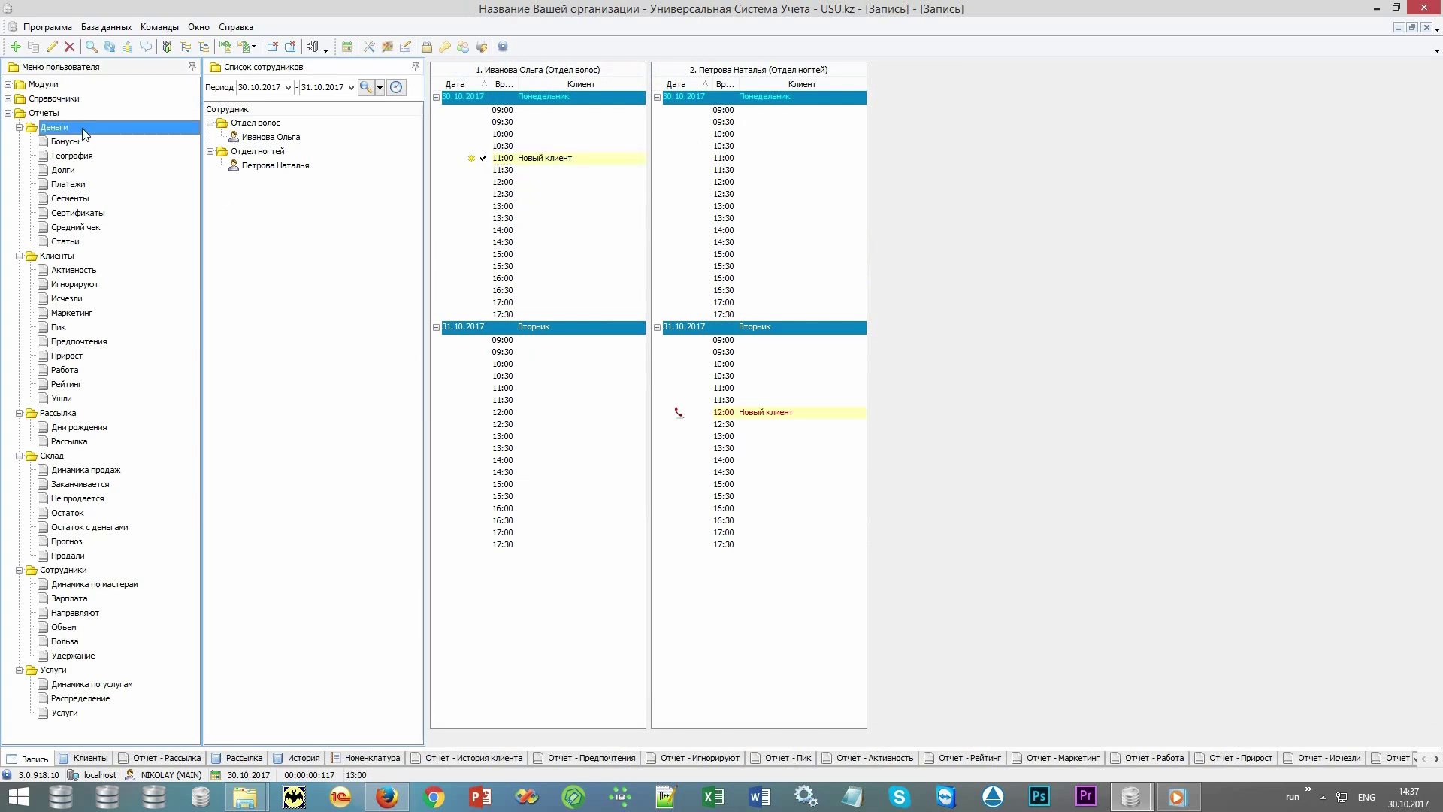
{"action": "double_click", "coordinate": [107, 187]}
{"action": "key", "text": "Return"}
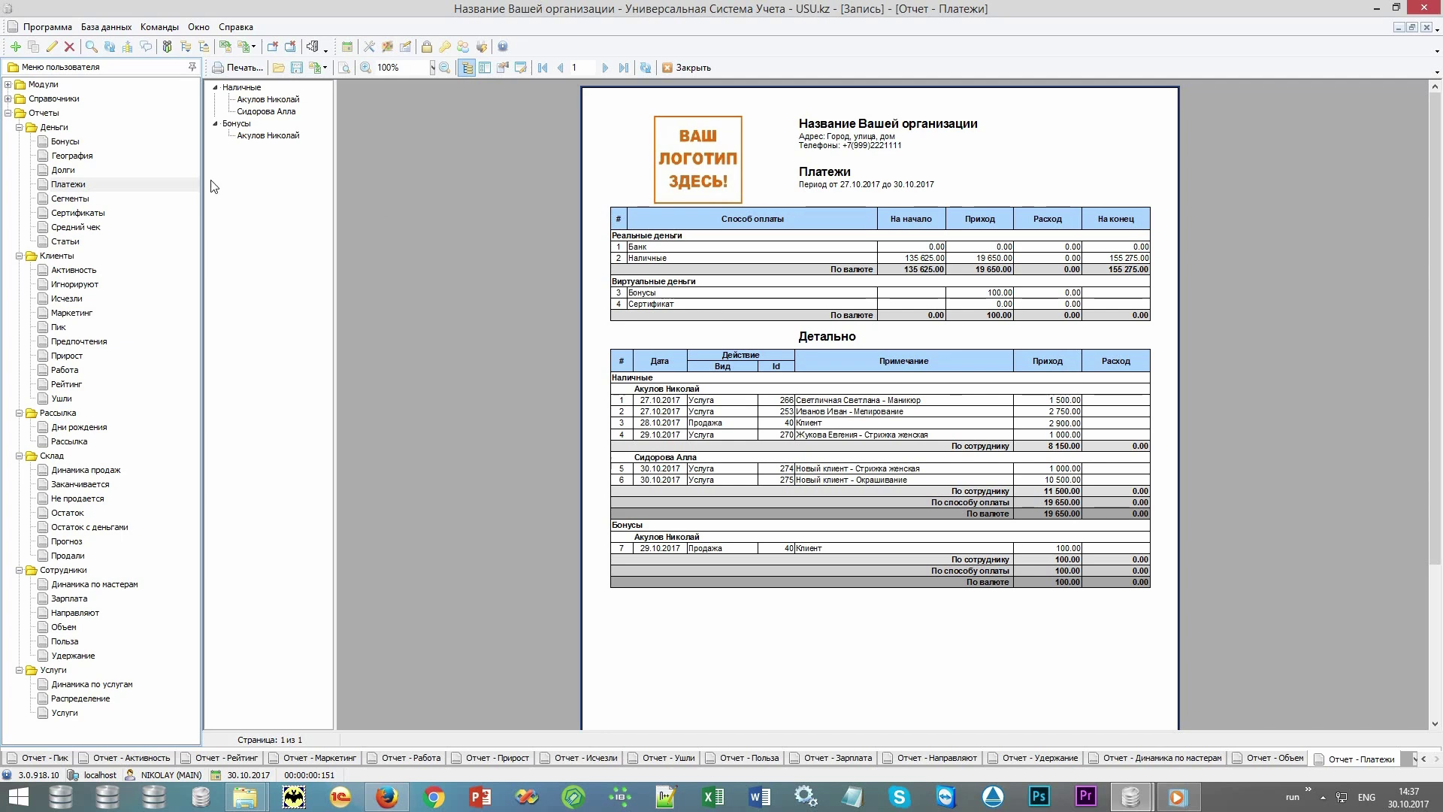
{"action": "left_click", "coordinate": [116, 163]}
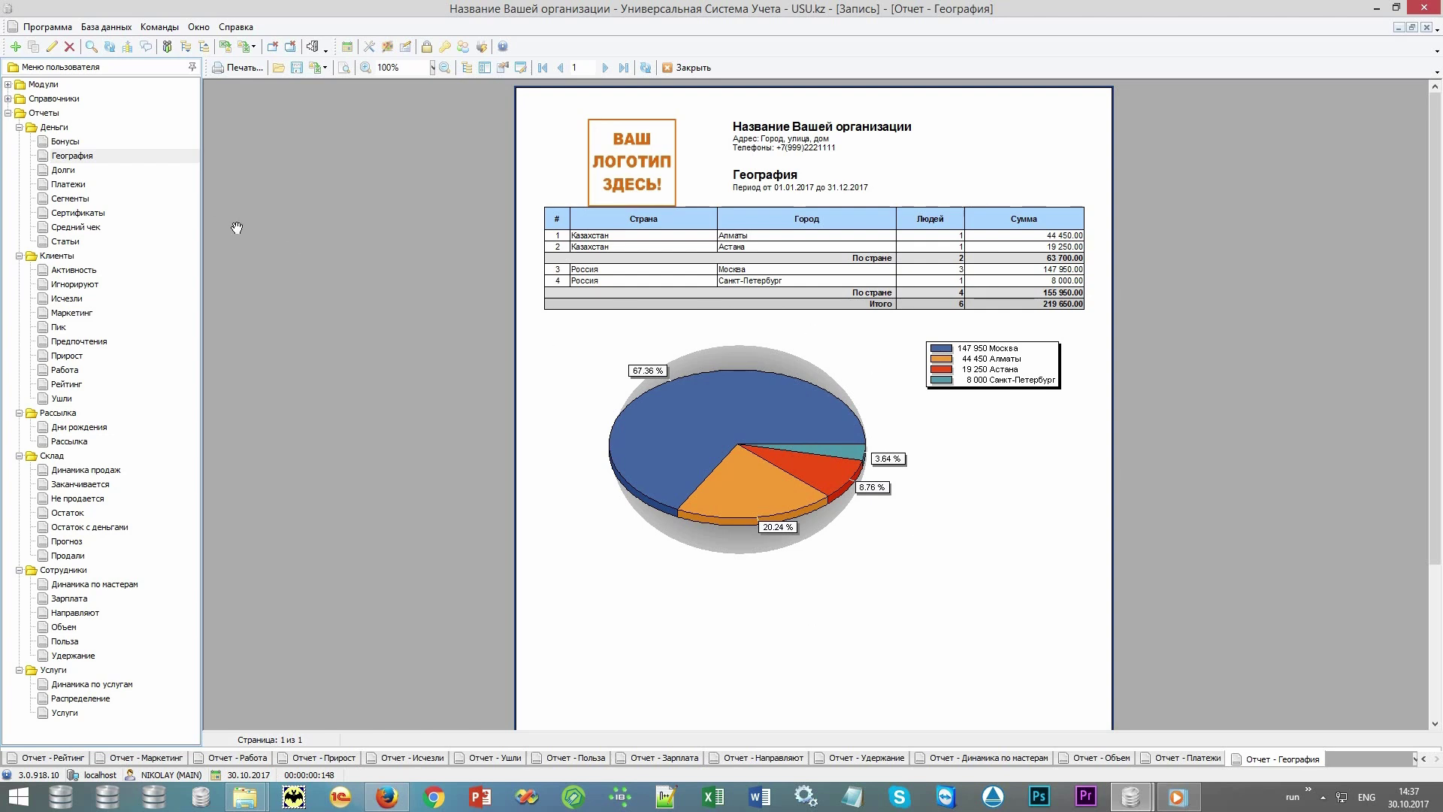
{"action": "left_click", "coordinate": [99, 169]}
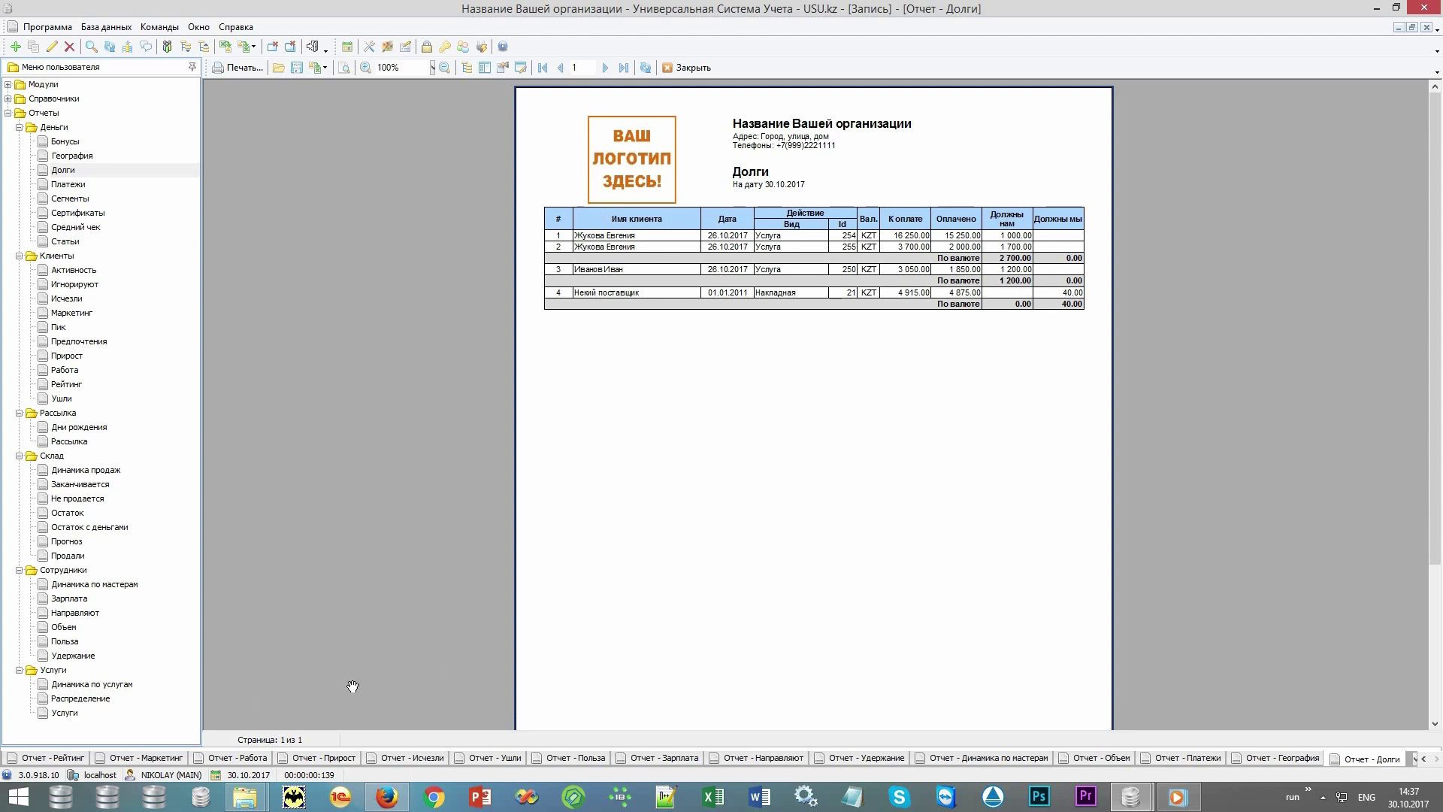
Generate the service reports "Услуги", "Распределение" and "Динамика по услугам" for their preset periods.
{"action": "double_click", "coordinate": [64, 713]}
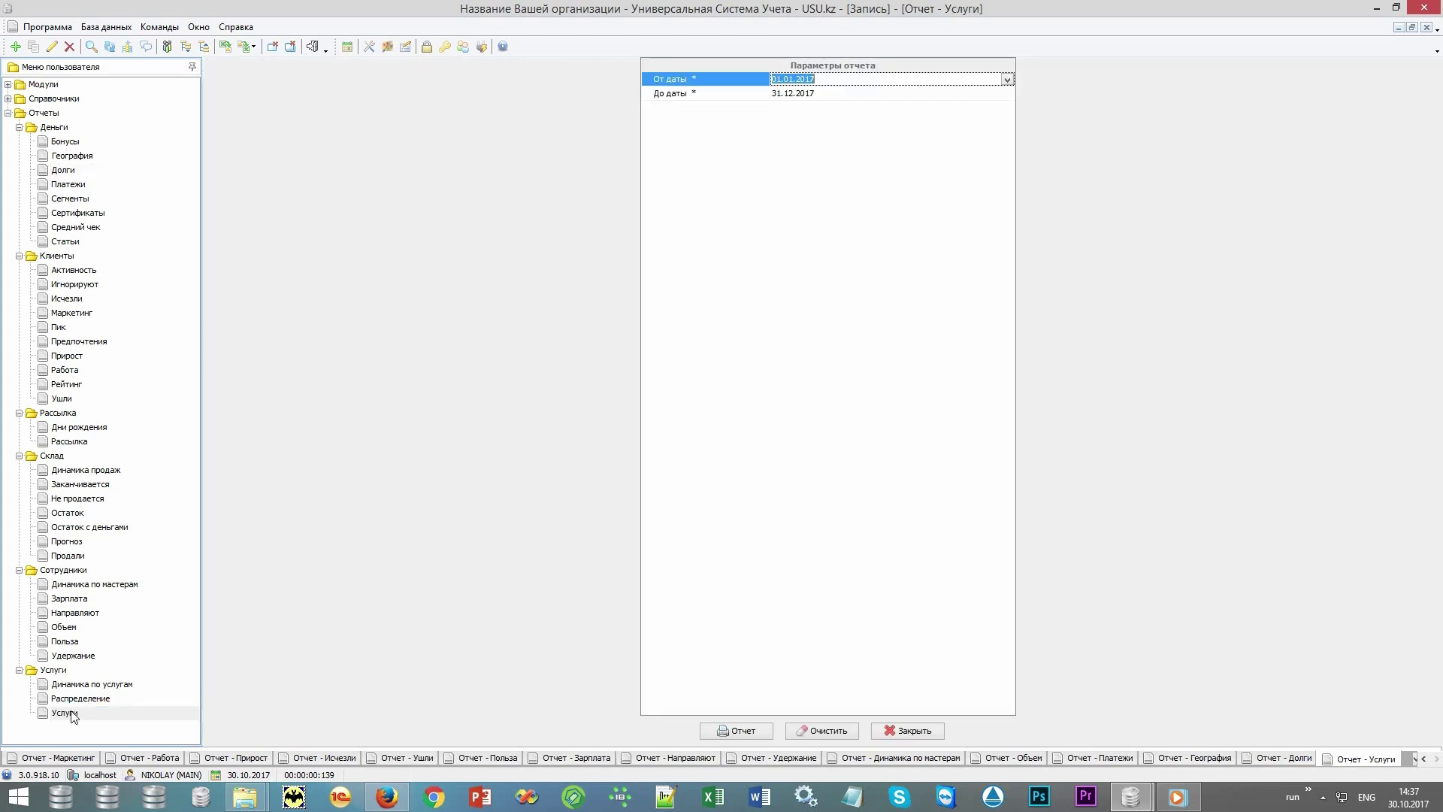
{"action": "key", "text": "Return"}
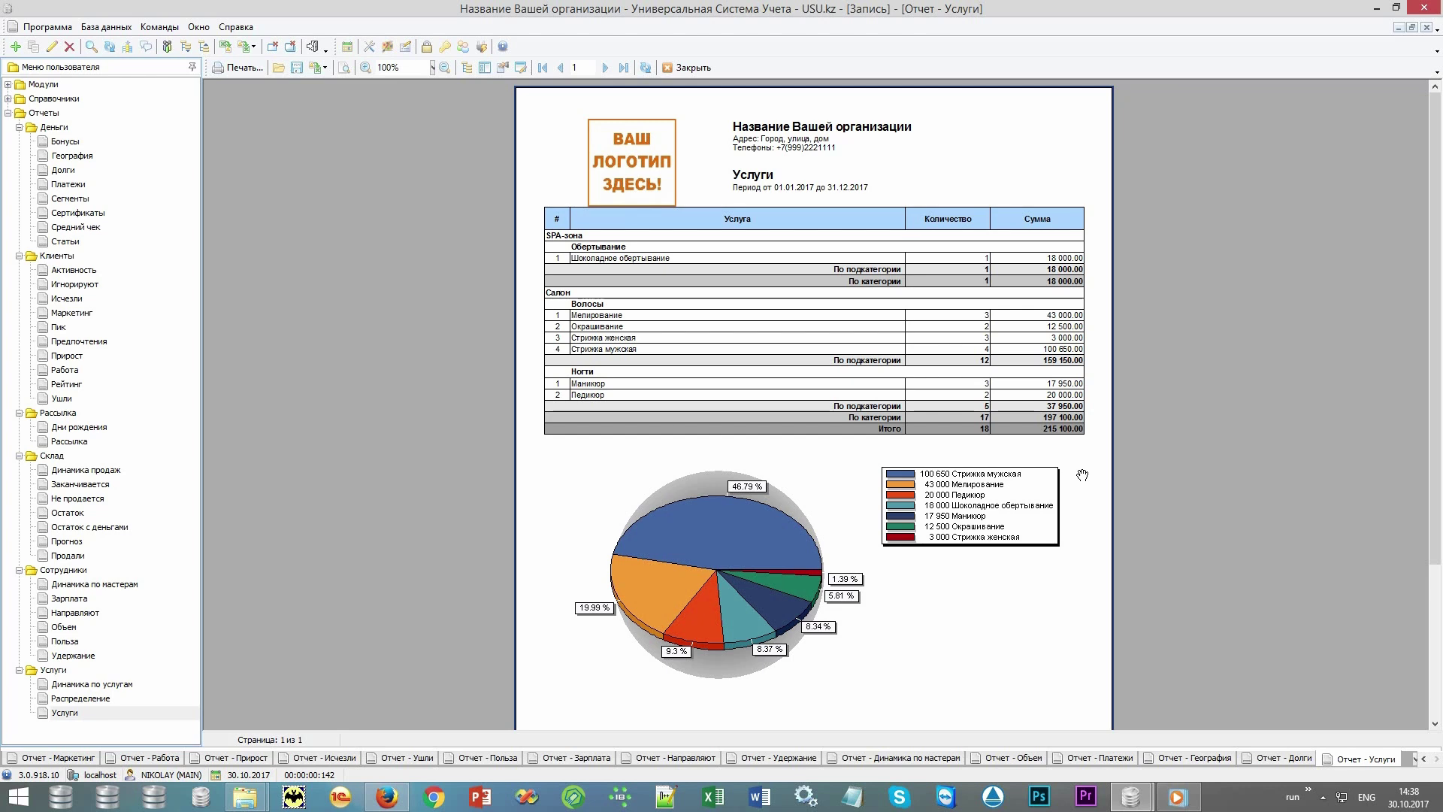
{"action": "double_click", "coordinate": [111, 702]}
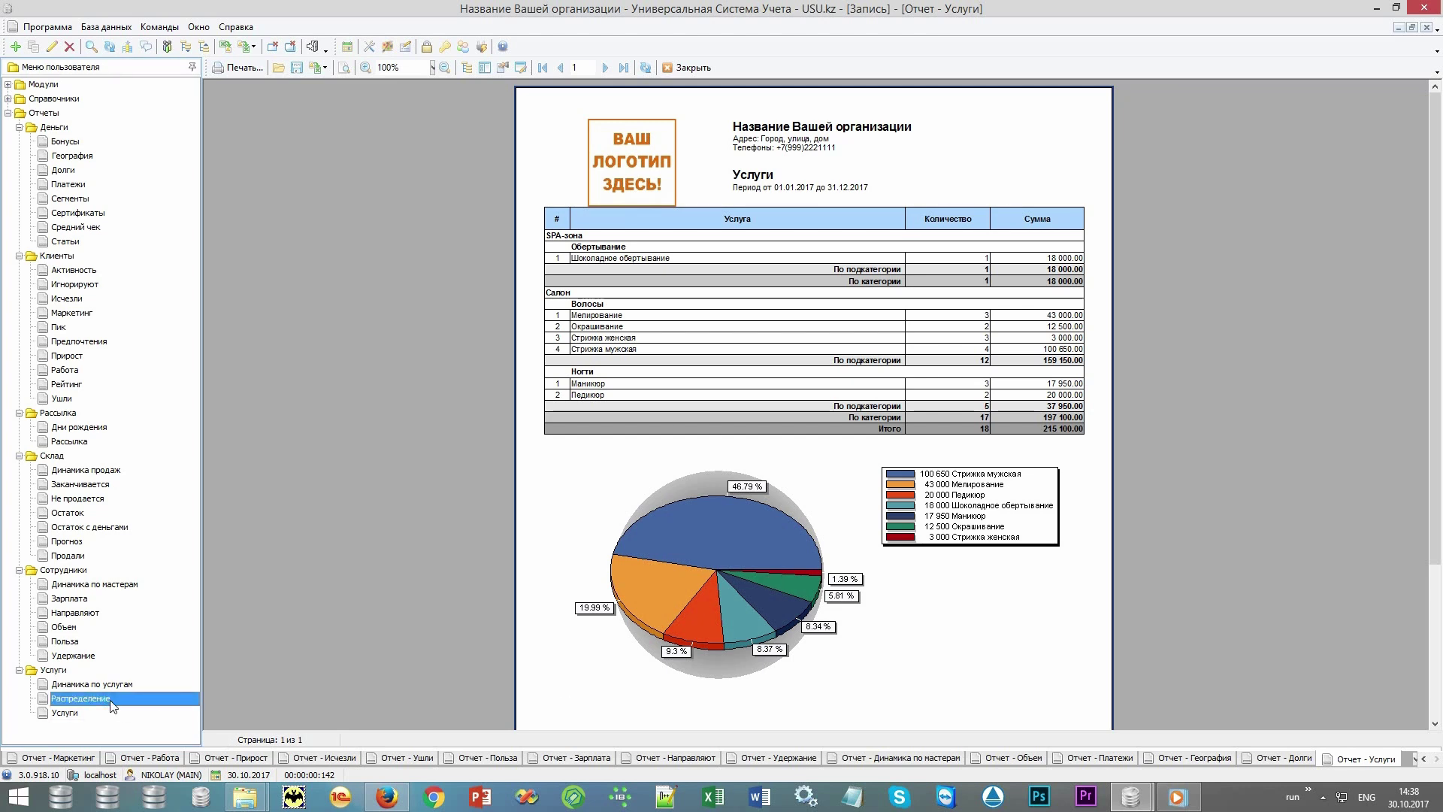
{"action": "key", "text": "Return"}
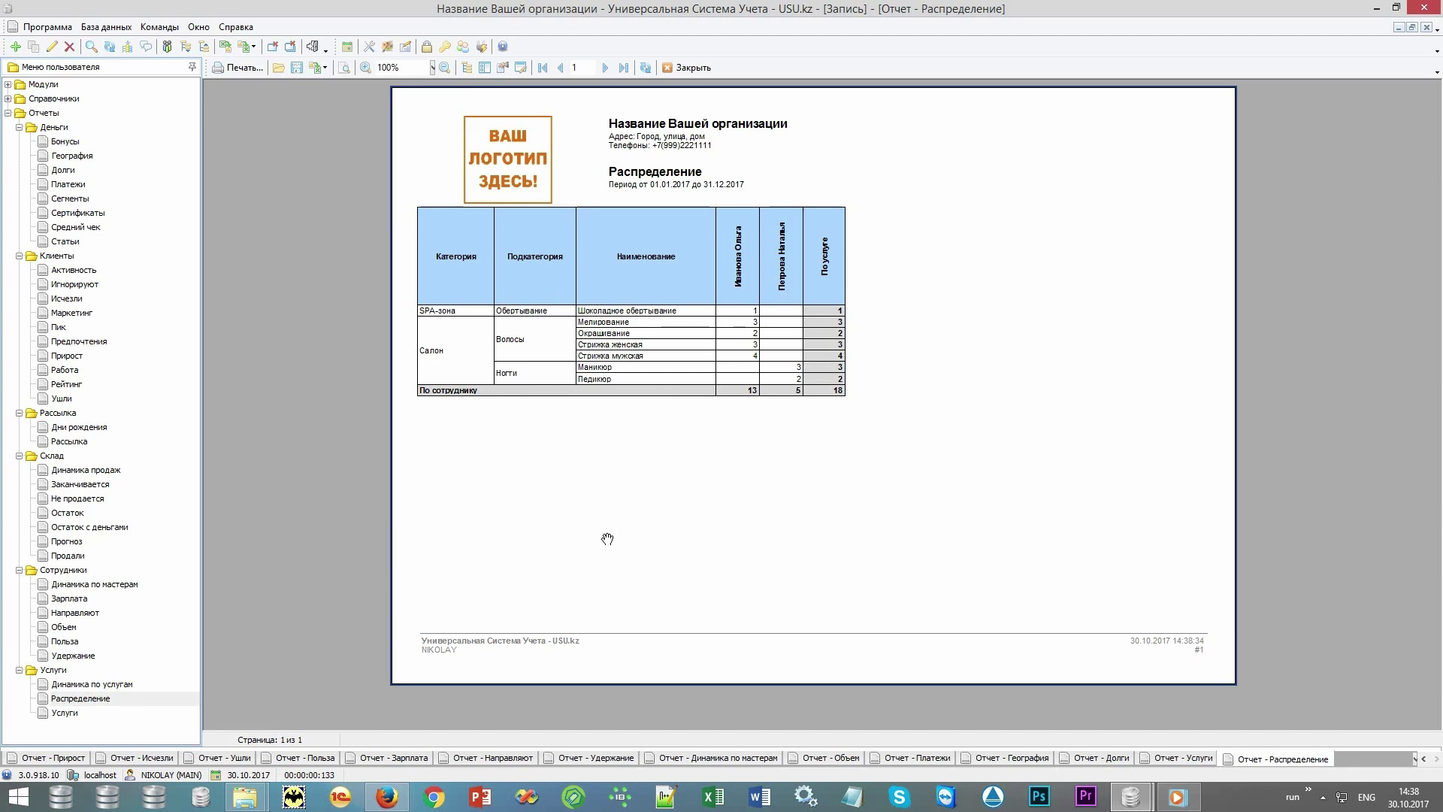
{"action": "left_click", "coordinate": [139, 682]}
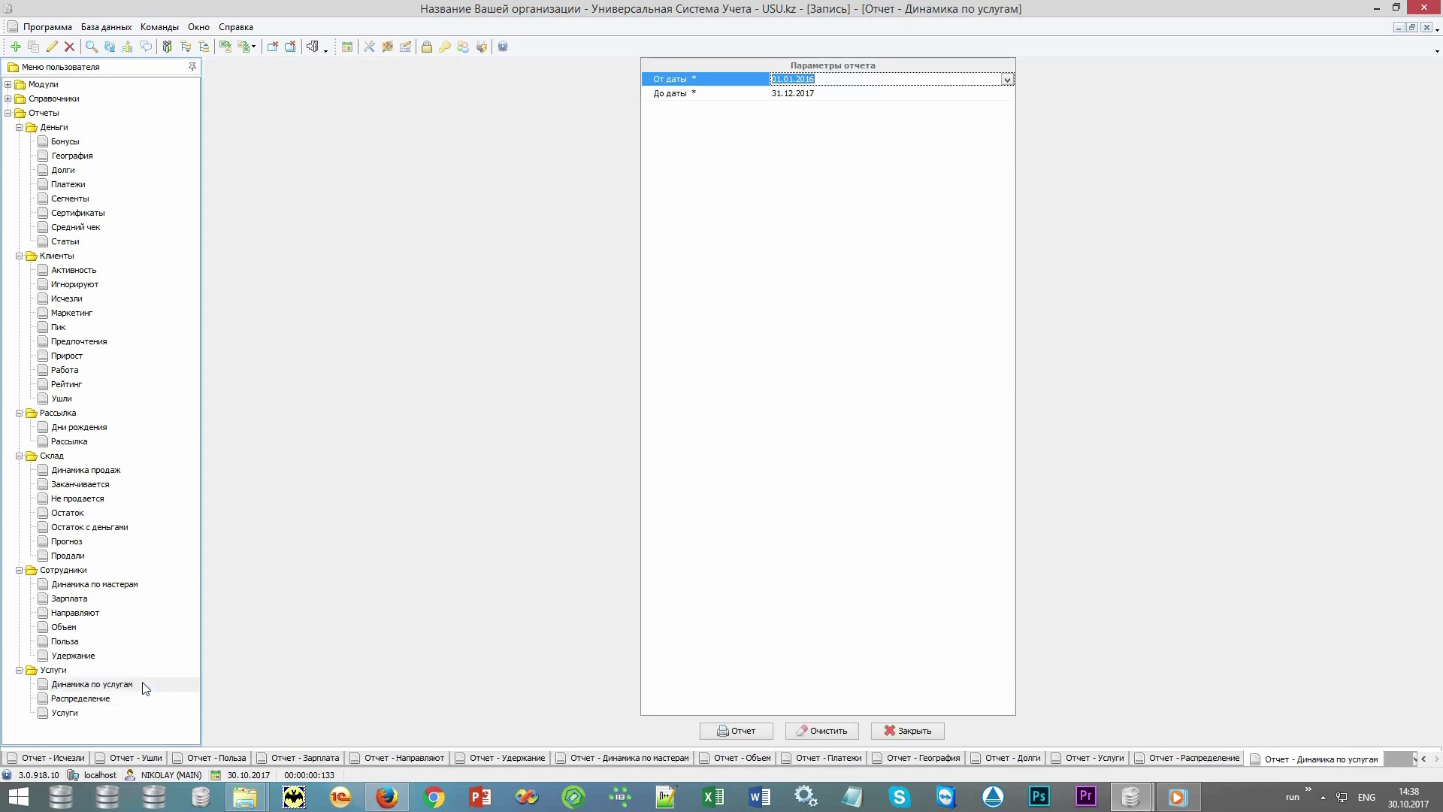
{"action": "key", "text": "Return"}
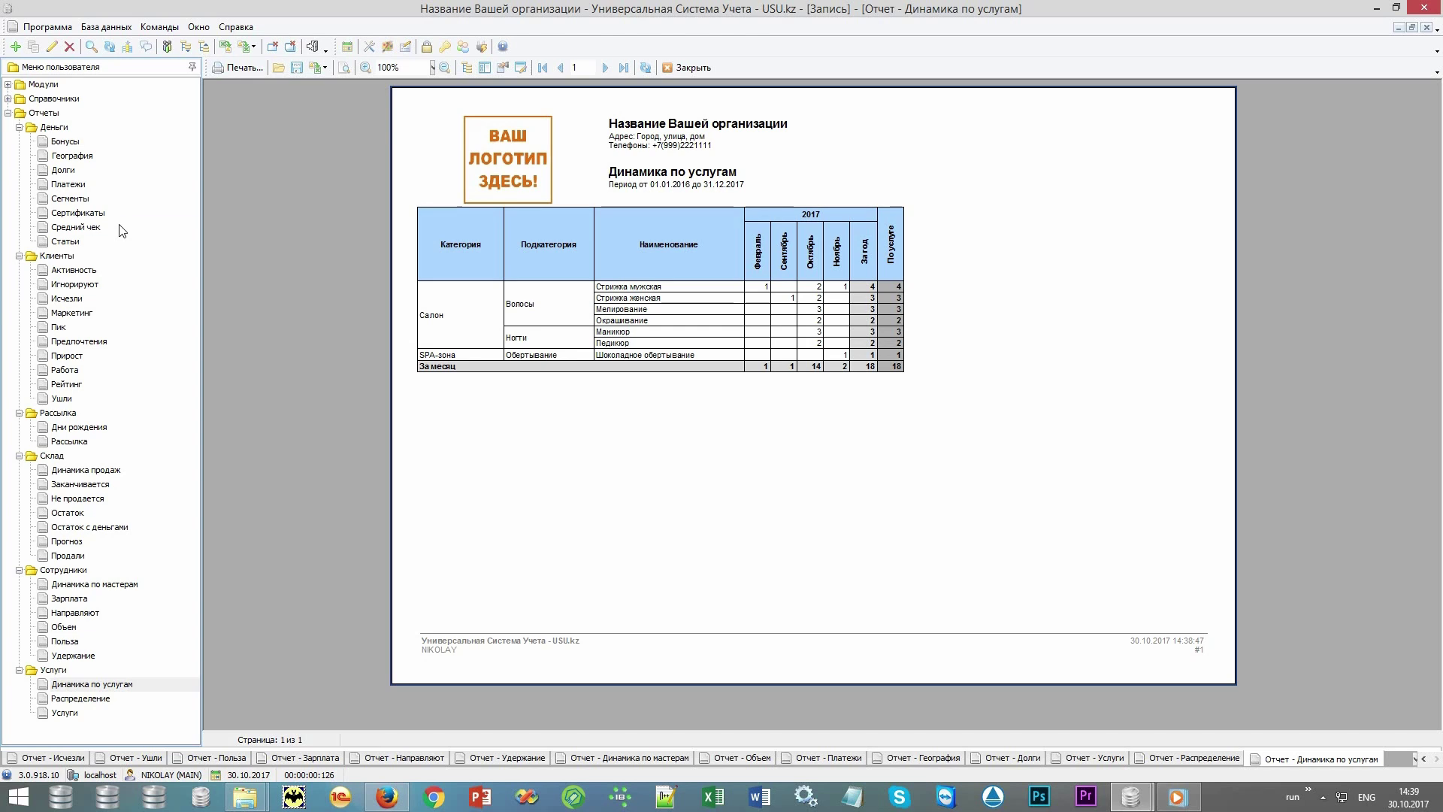
Generate the money reports "Средний чек", "Сегменты" and "Статьи" for 01.01.2017 to 31.12.2017.
{"action": "left_click", "coordinate": [75, 227]}
{"action": "key", "text": "Return"}
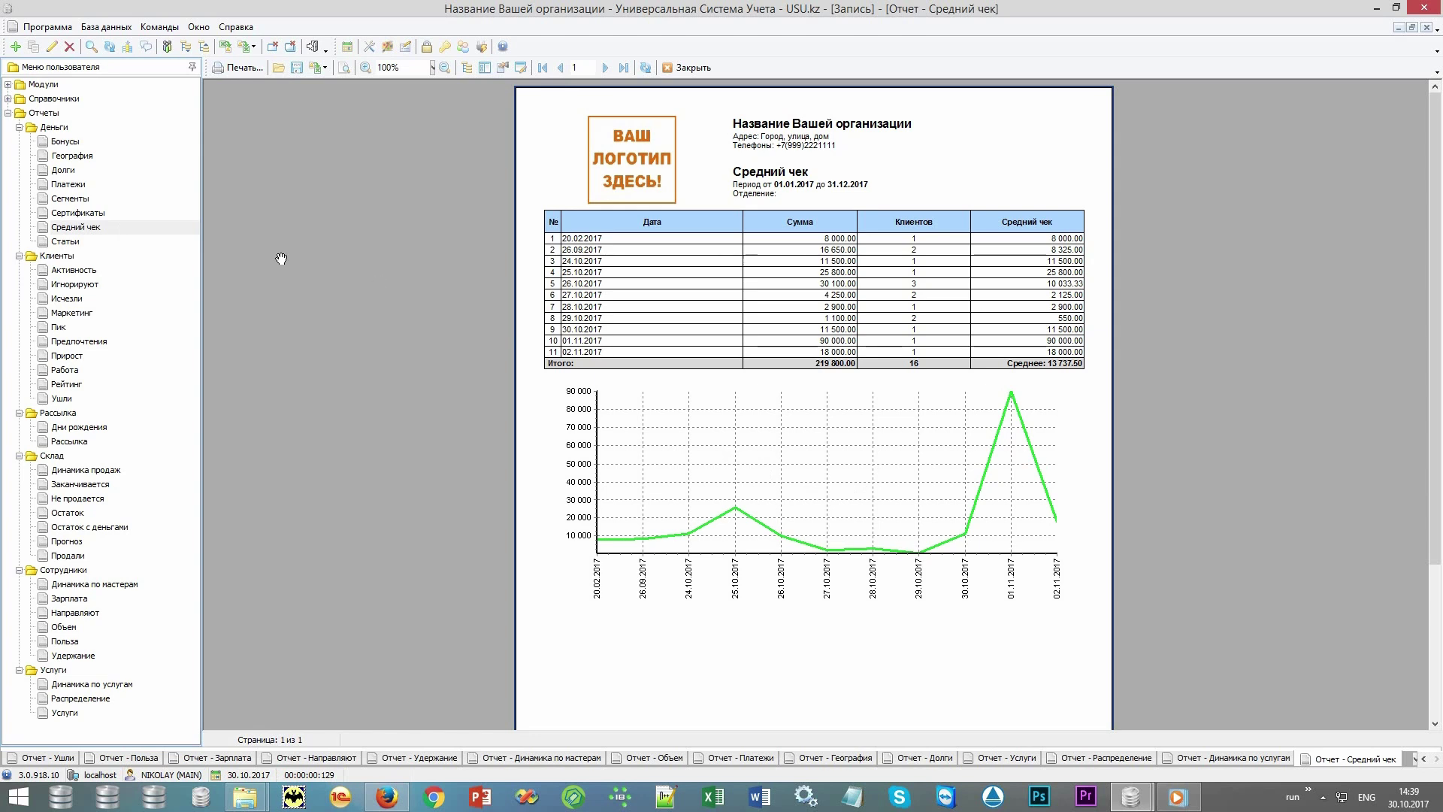
{"action": "left_click", "coordinate": [144, 200]}
{"action": "key", "text": "Return"}
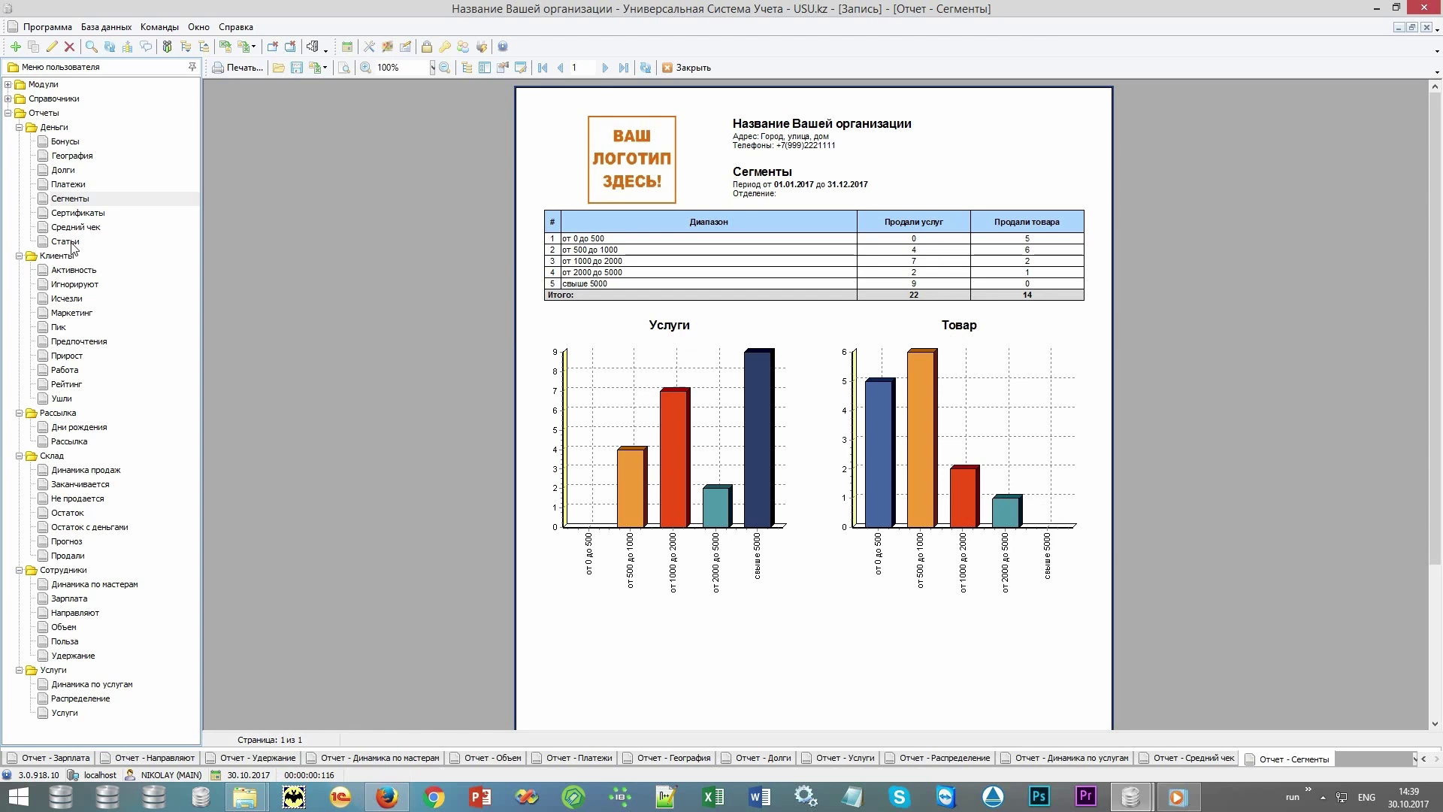
{"action": "left_click", "coordinate": [68, 241]}
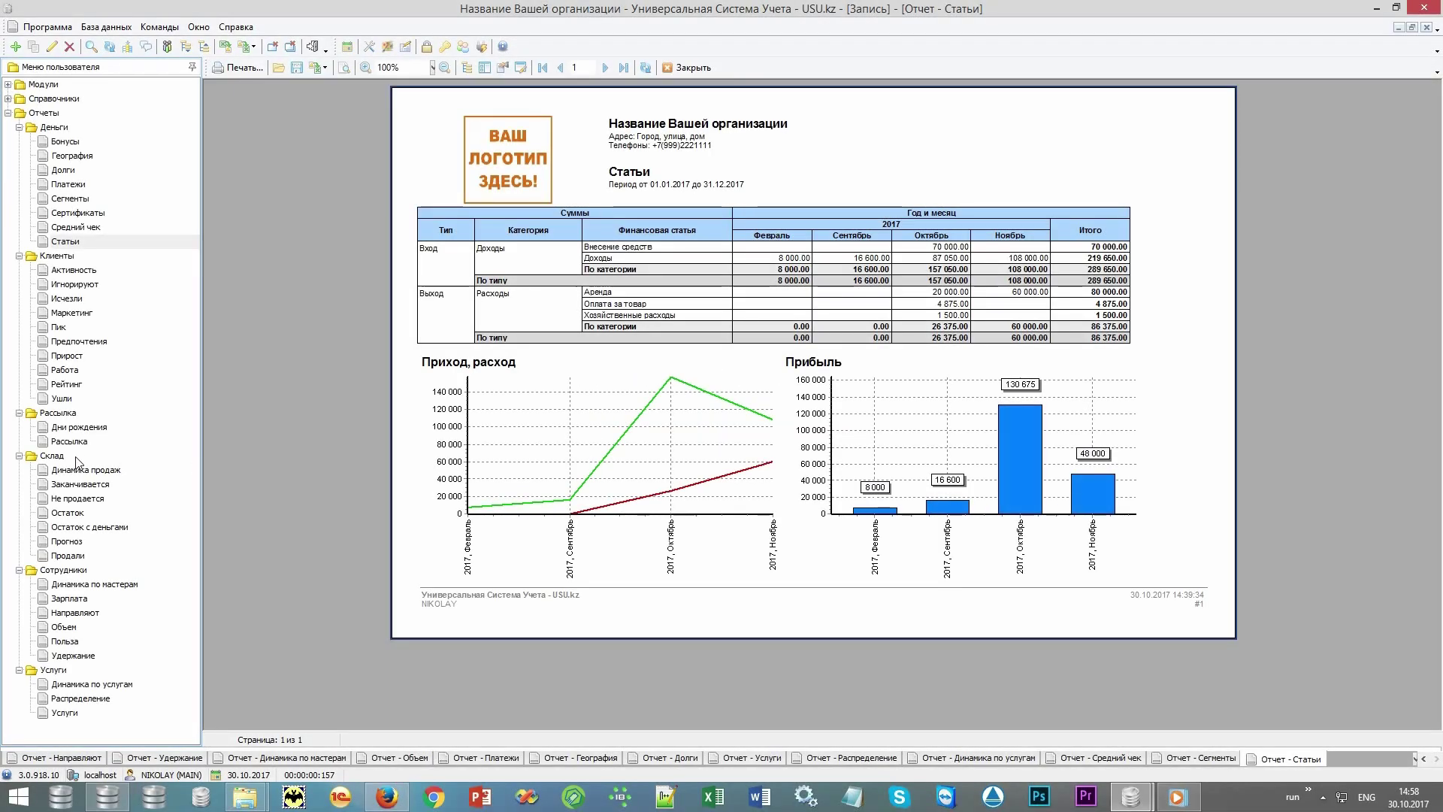
Generate the stock reports "Остаток" and "Остаток с деньгами" for 01.10.2017 to 30.10.2017.
{"action": "left_click", "coordinate": [76, 457]}
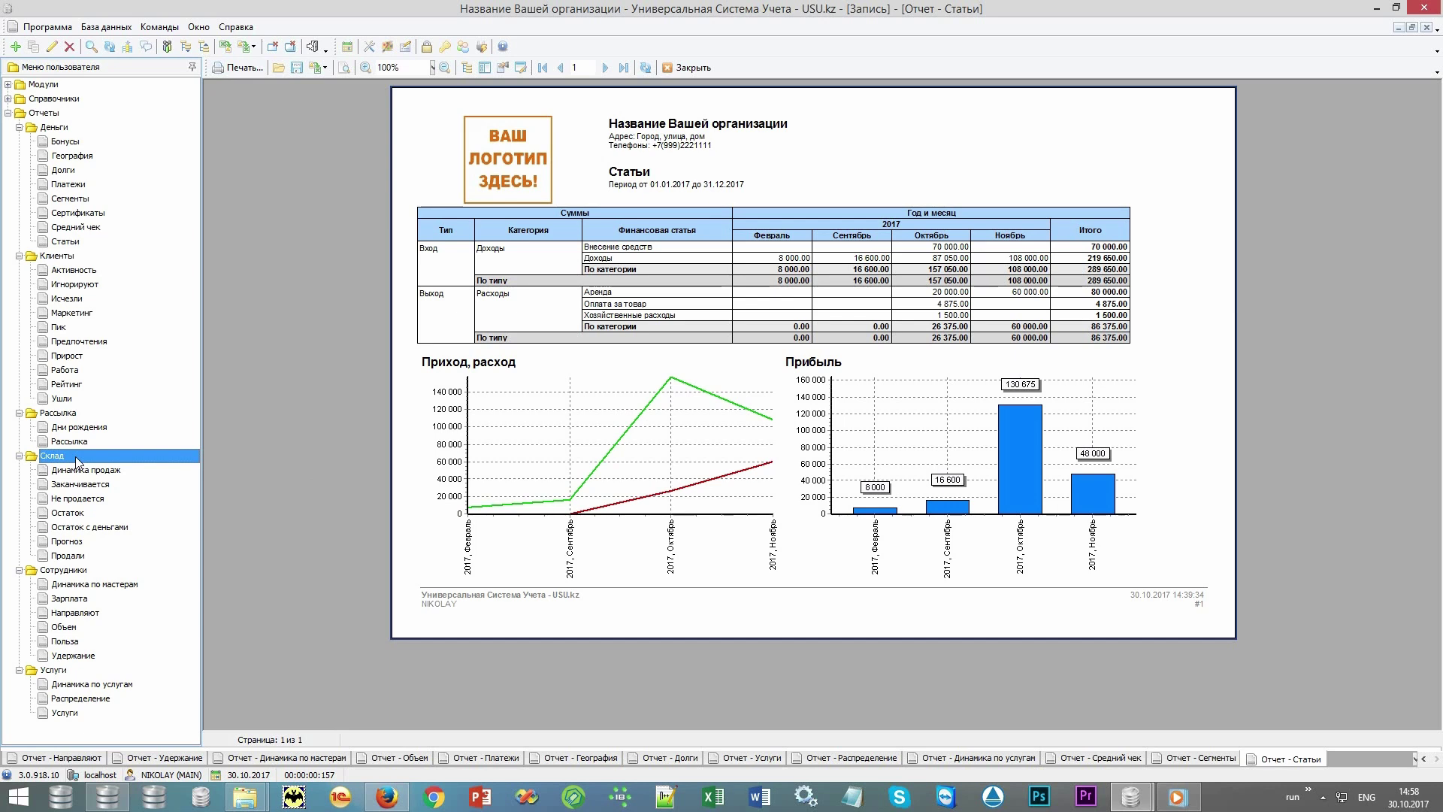
{"action": "double_click", "coordinate": [95, 518]}
{"action": "key", "text": "Return"}
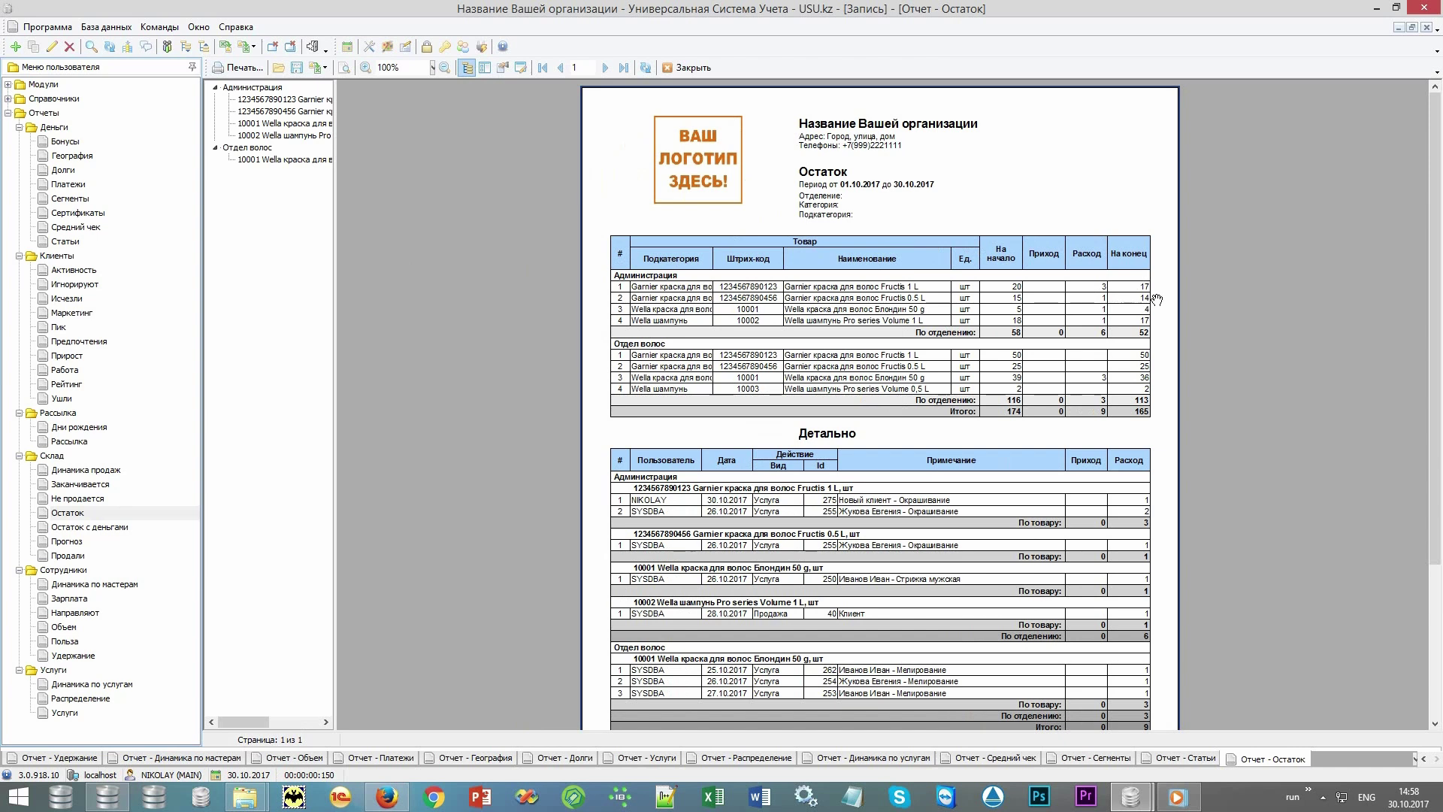
{"action": "double_click", "coordinate": [82, 530]}
{"action": "key", "text": "Return"}
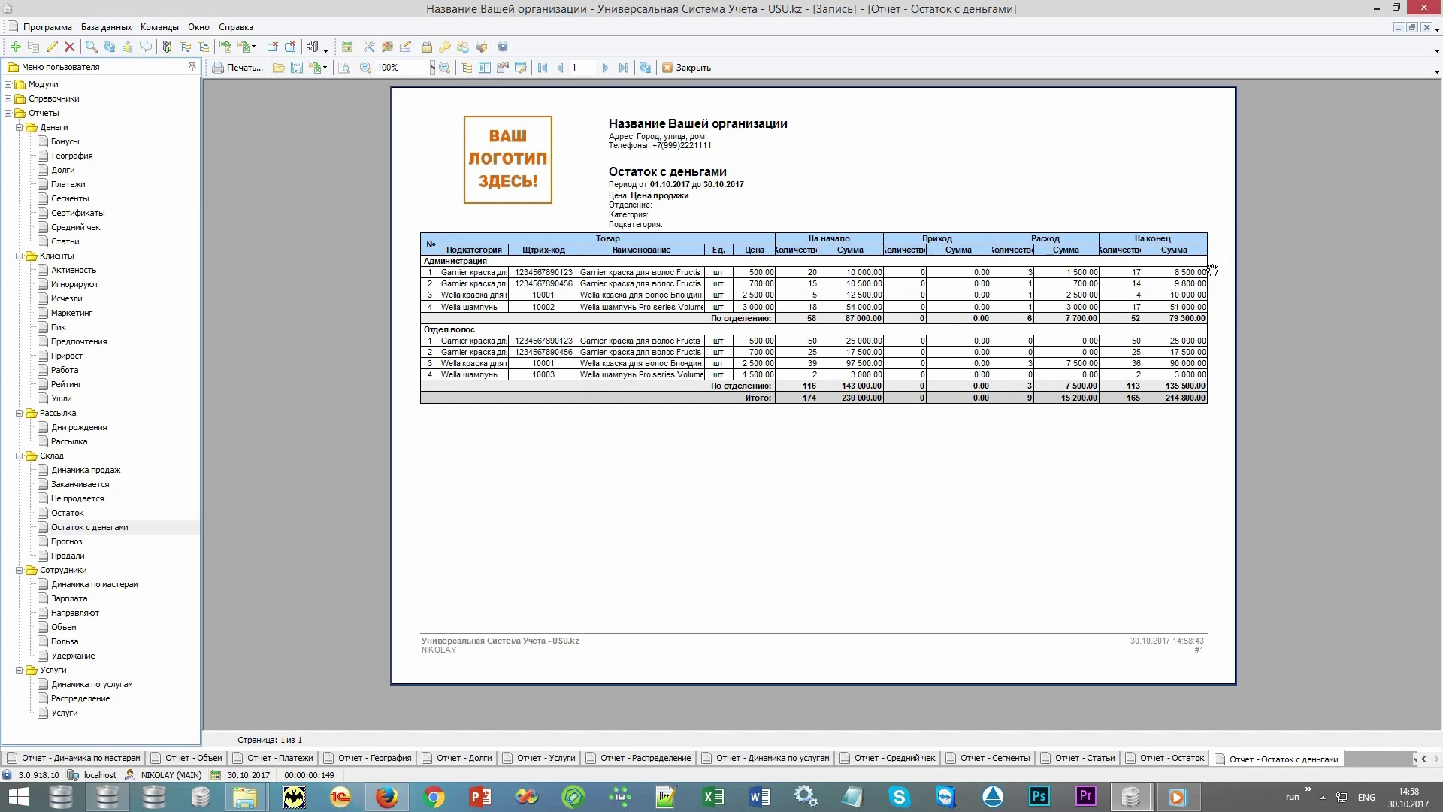
Generate the goods sales reports "Продали" and "Динамика продаж" for 01.01.2017 to 31.12.2017.
{"action": "double_click", "coordinate": [84, 556]}
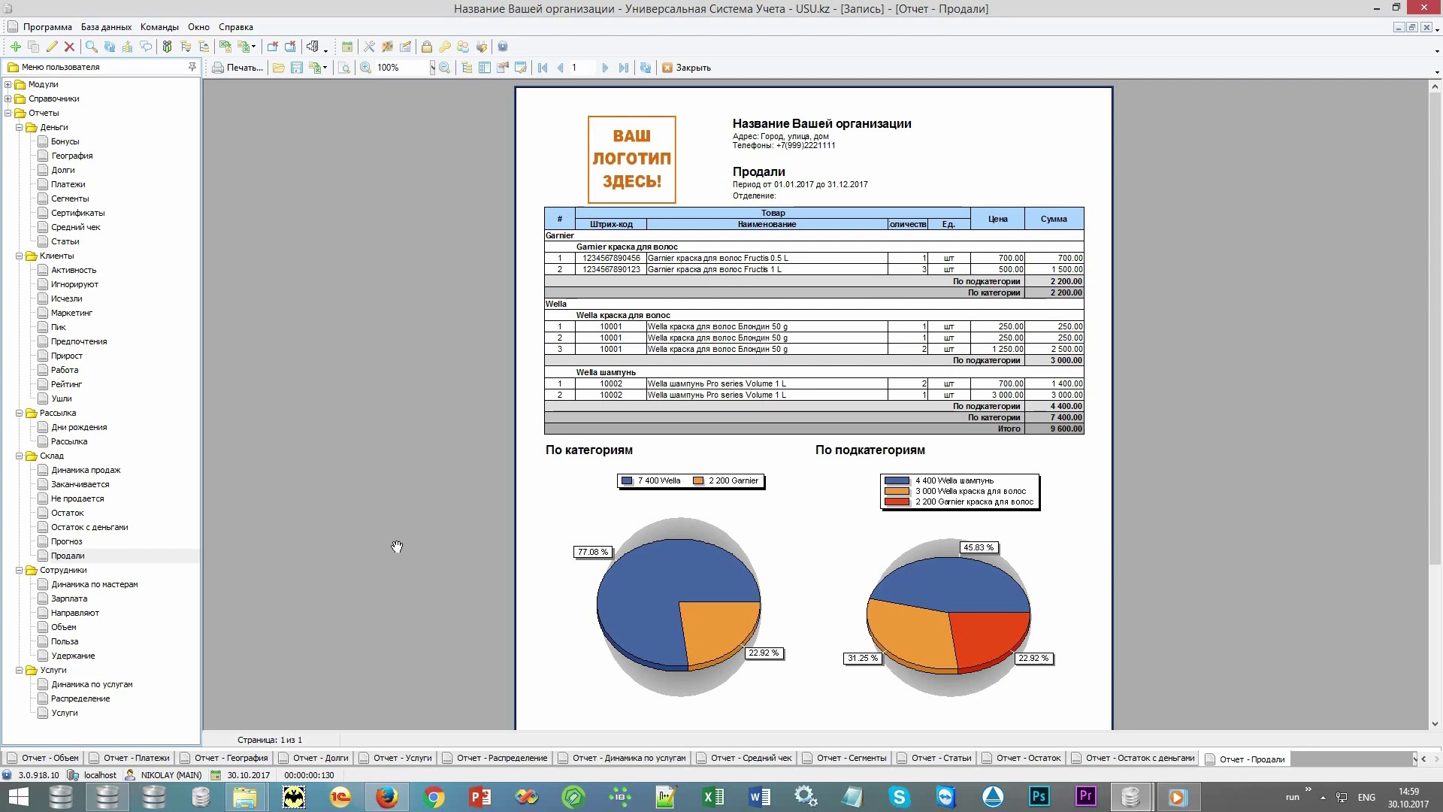
{"action": "double_click", "coordinate": [118, 472]}
{"action": "key", "text": "Return"}
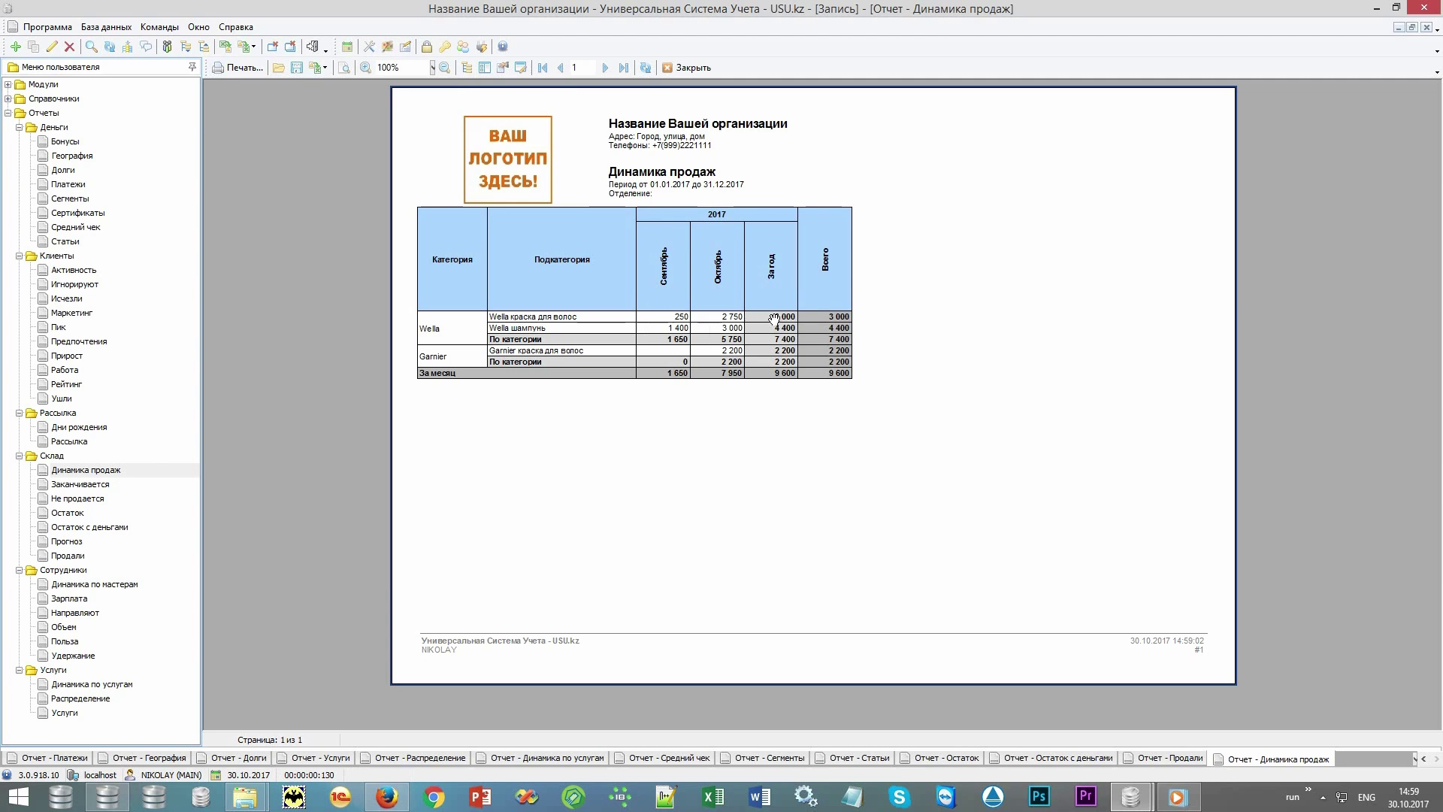
Generate the stock reports "Не продается" for 2017 and "Заканчивается" as of 30.10.2017, and open the "Прогноз" report.
{"action": "double_click", "coordinate": [107, 497]}
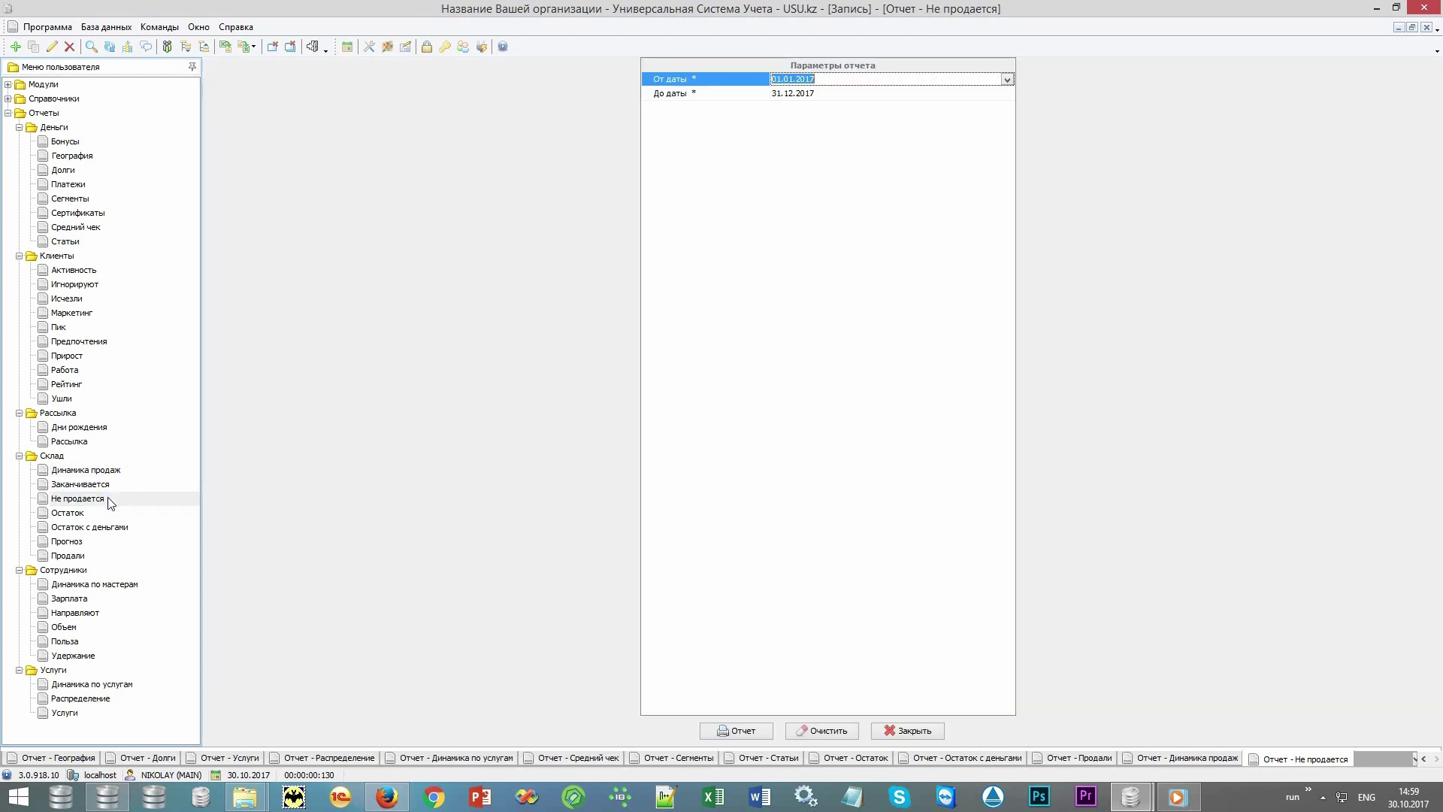
{"action": "key", "text": "Return"}
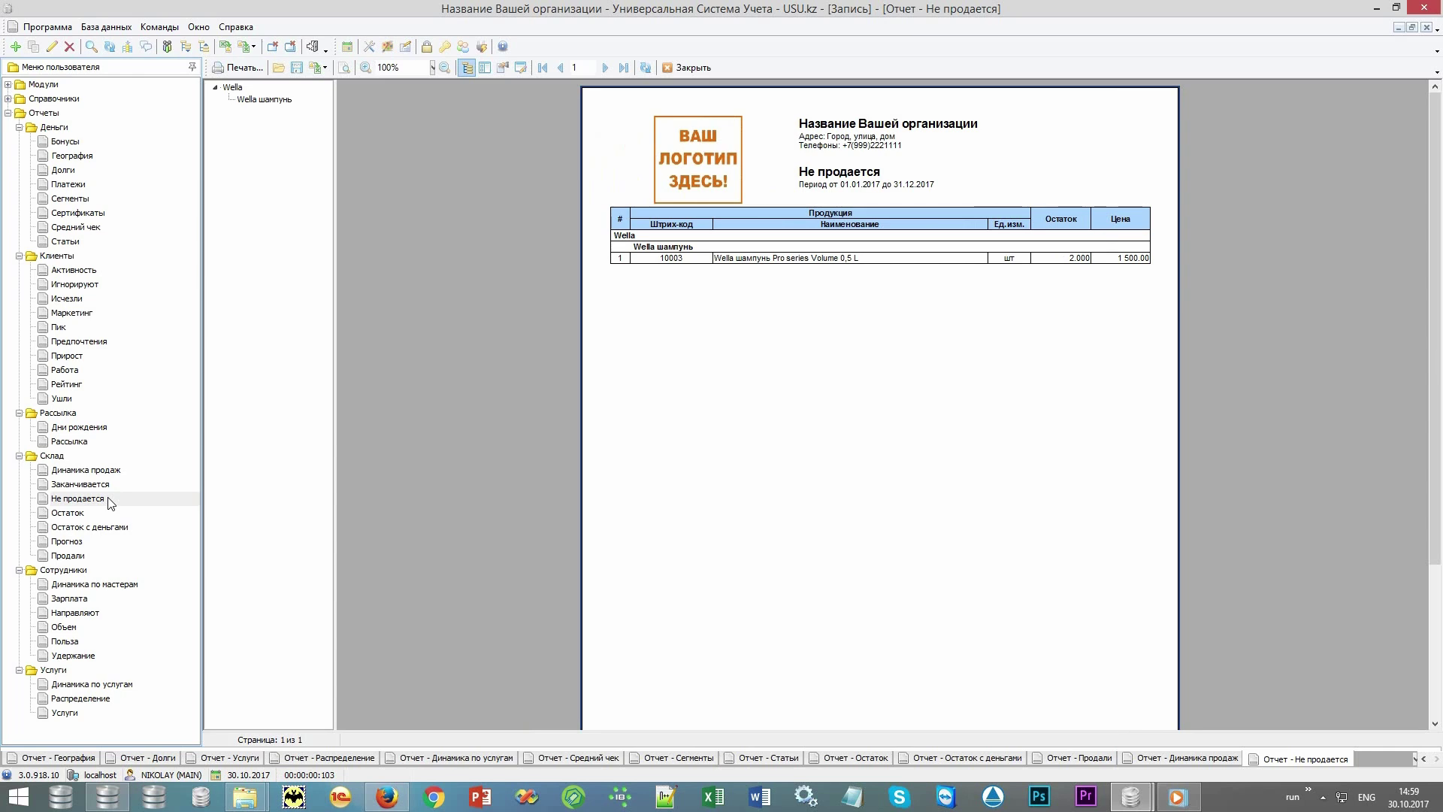
{"action": "double_click", "coordinate": [139, 485]}
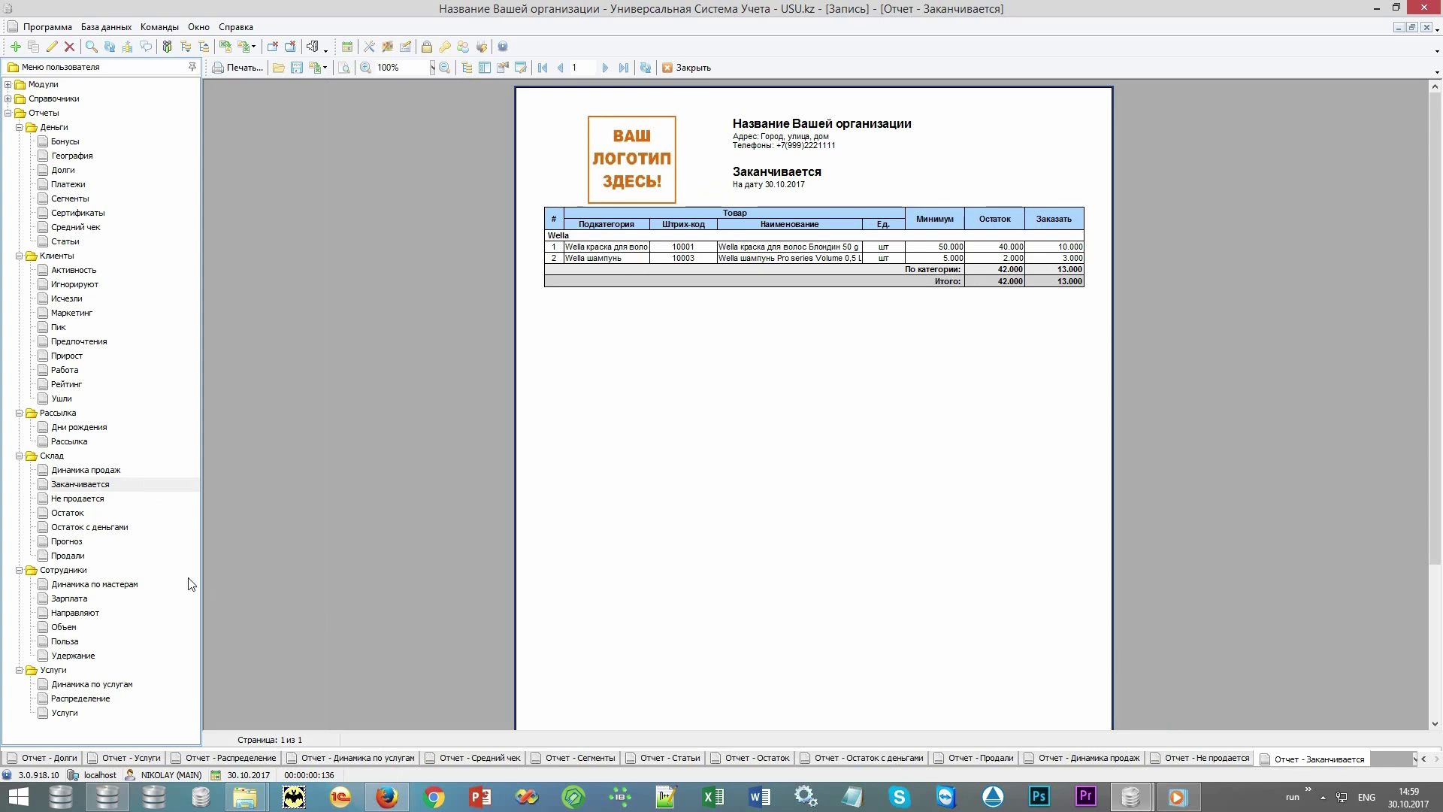
{"action": "double_click", "coordinate": [96, 542]}
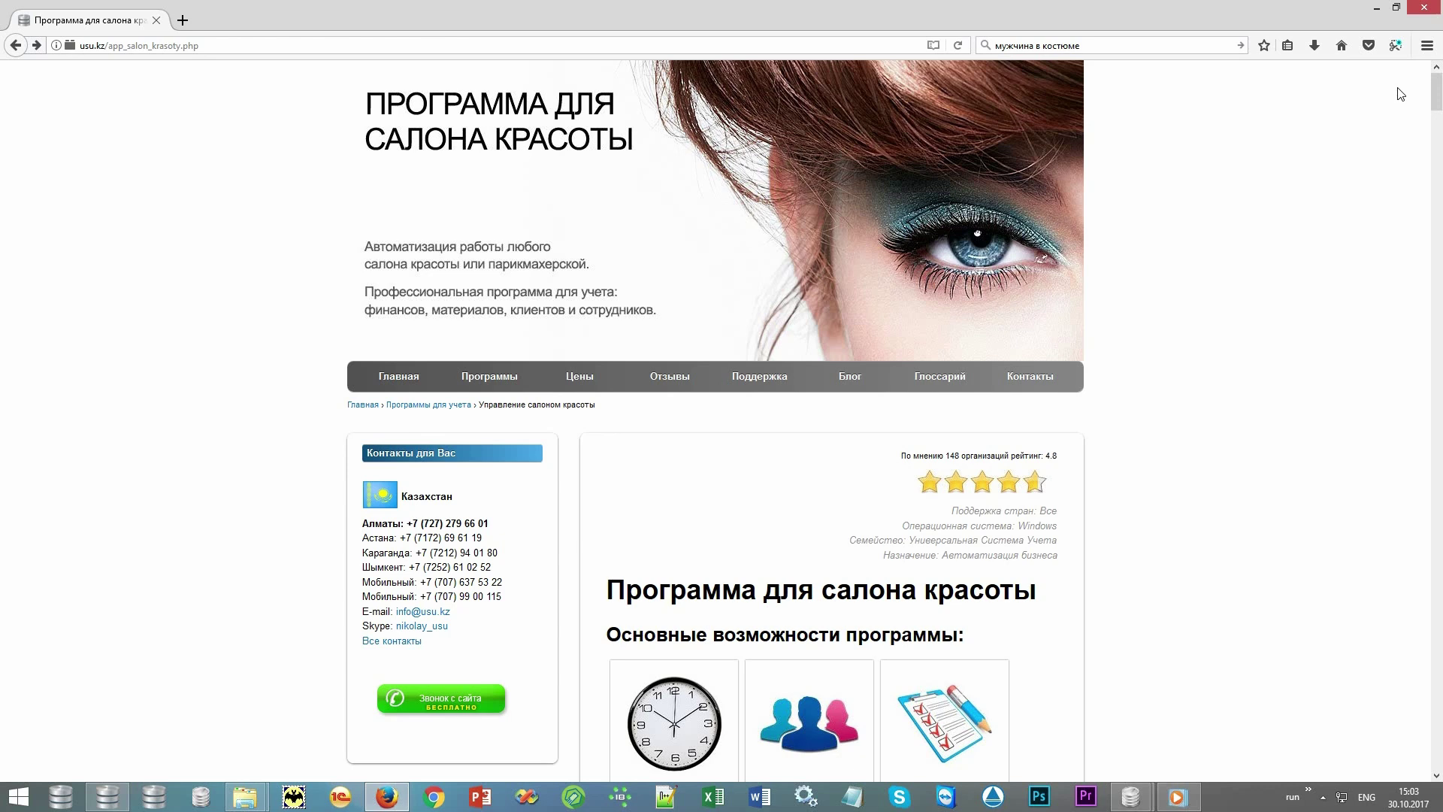
In Firefox, examine the main features and their descriptions on the usu.kz beauty salon program page.
{"action": "scroll", "coordinate": [1400, 94], "scroll_direction": "down", "scroll_amount": 7}
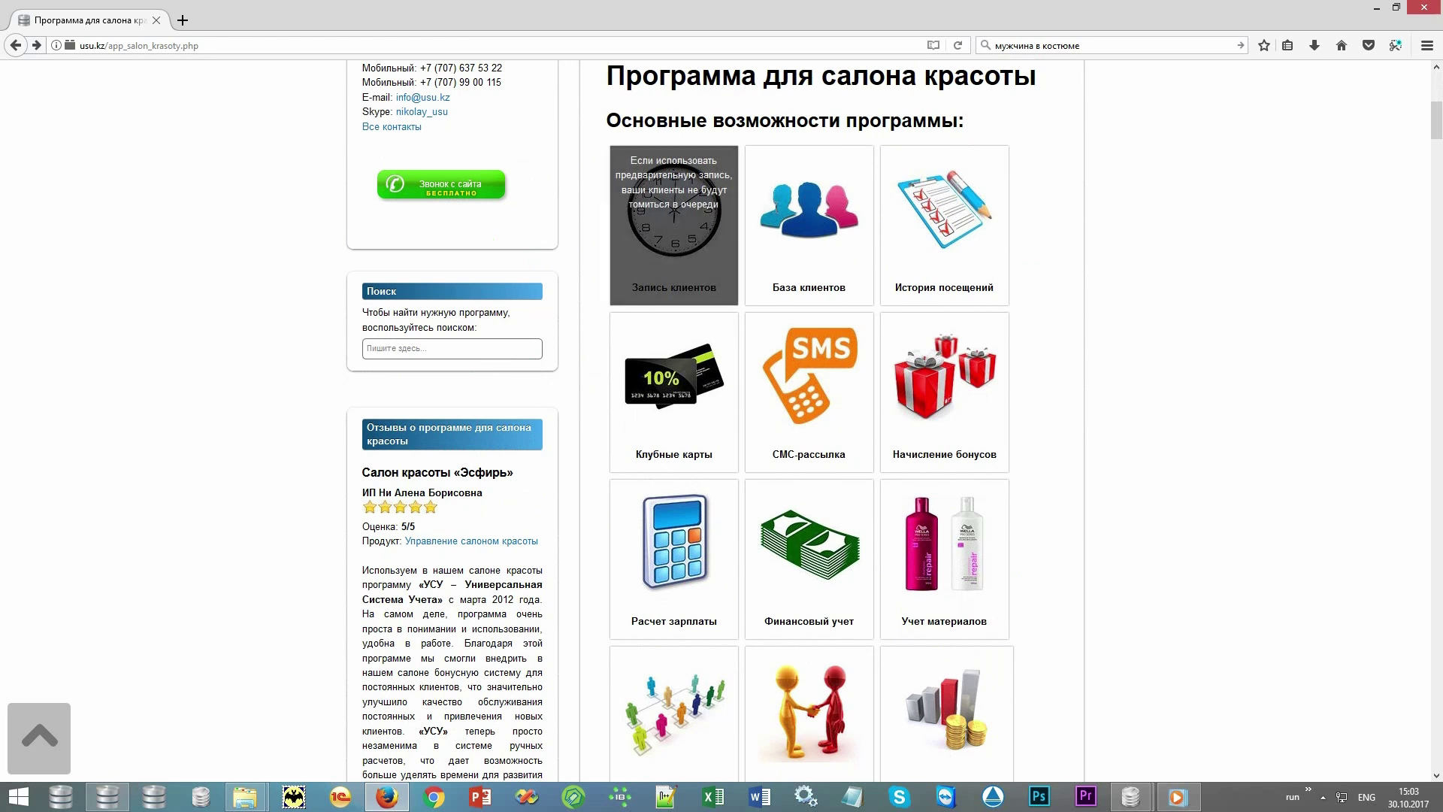
{"action": "mouse_move", "coordinate": [940, 254]}
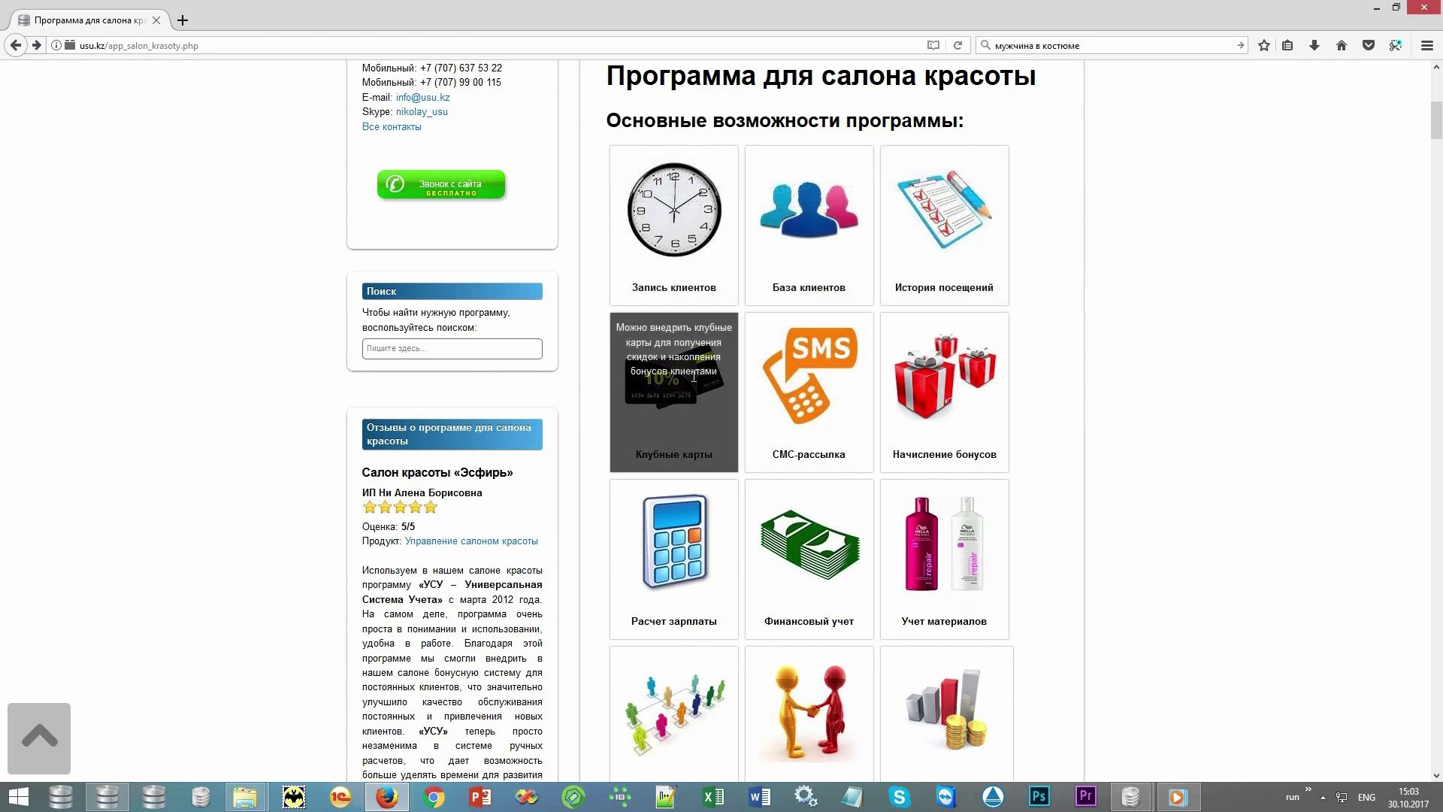
{"action": "mouse_move", "coordinate": [951, 401]}
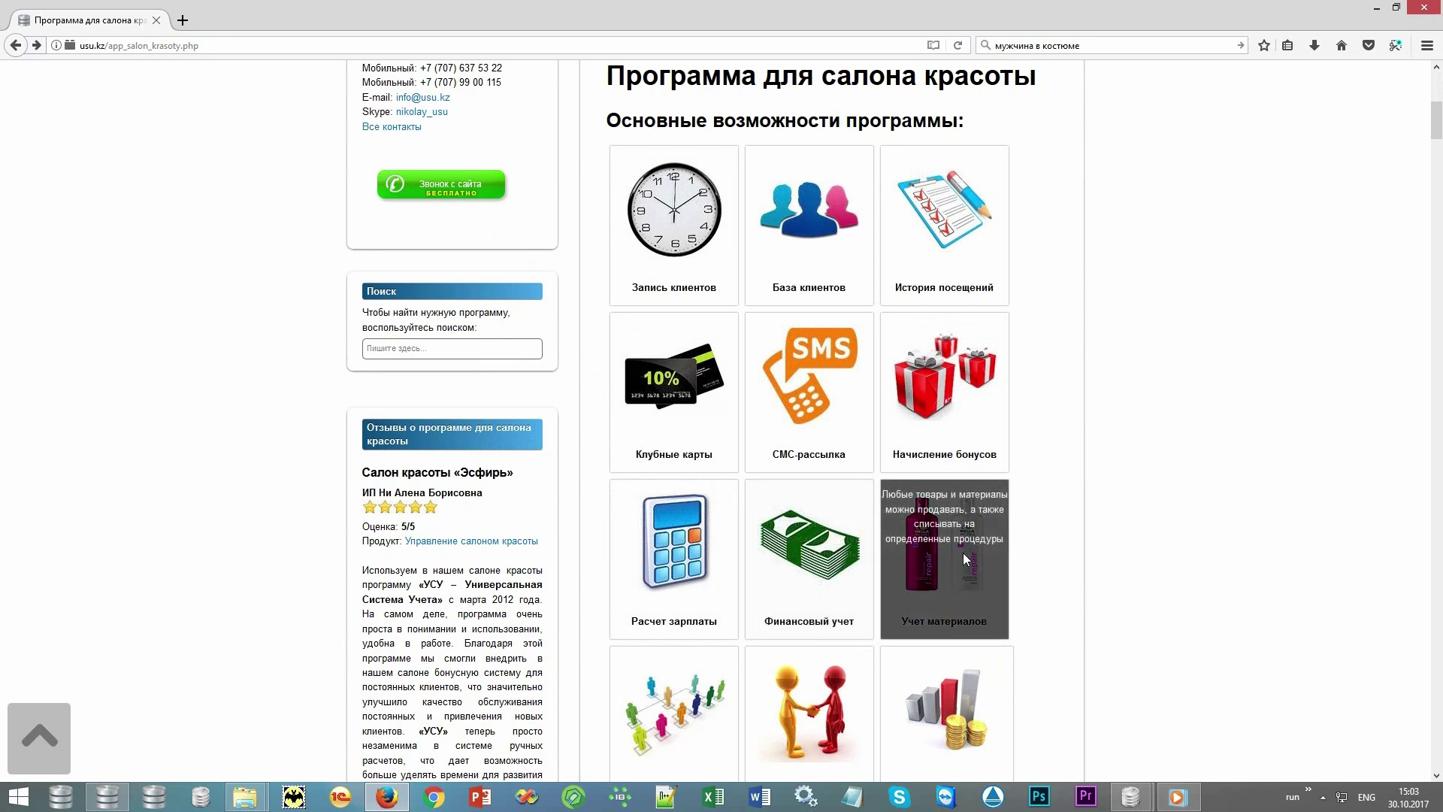
{"action": "scroll", "coordinate": [951, 511], "scroll_direction": "down", "scroll_amount": 5}
{"action": "scroll", "coordinate": [1189, 515], "scroll_direction": "down", "scroll_amount": 1}
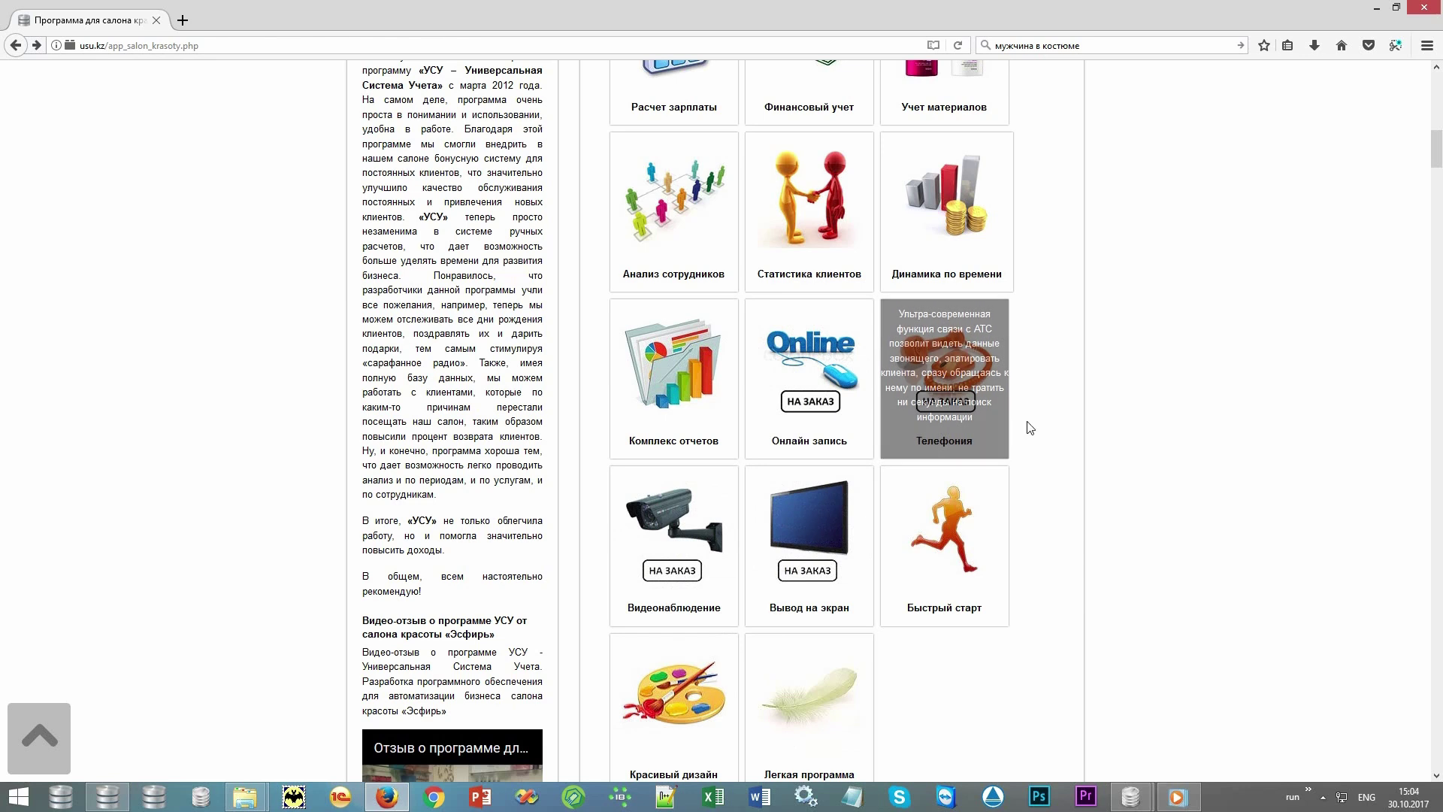
{"action": "key", "text": "Home"}
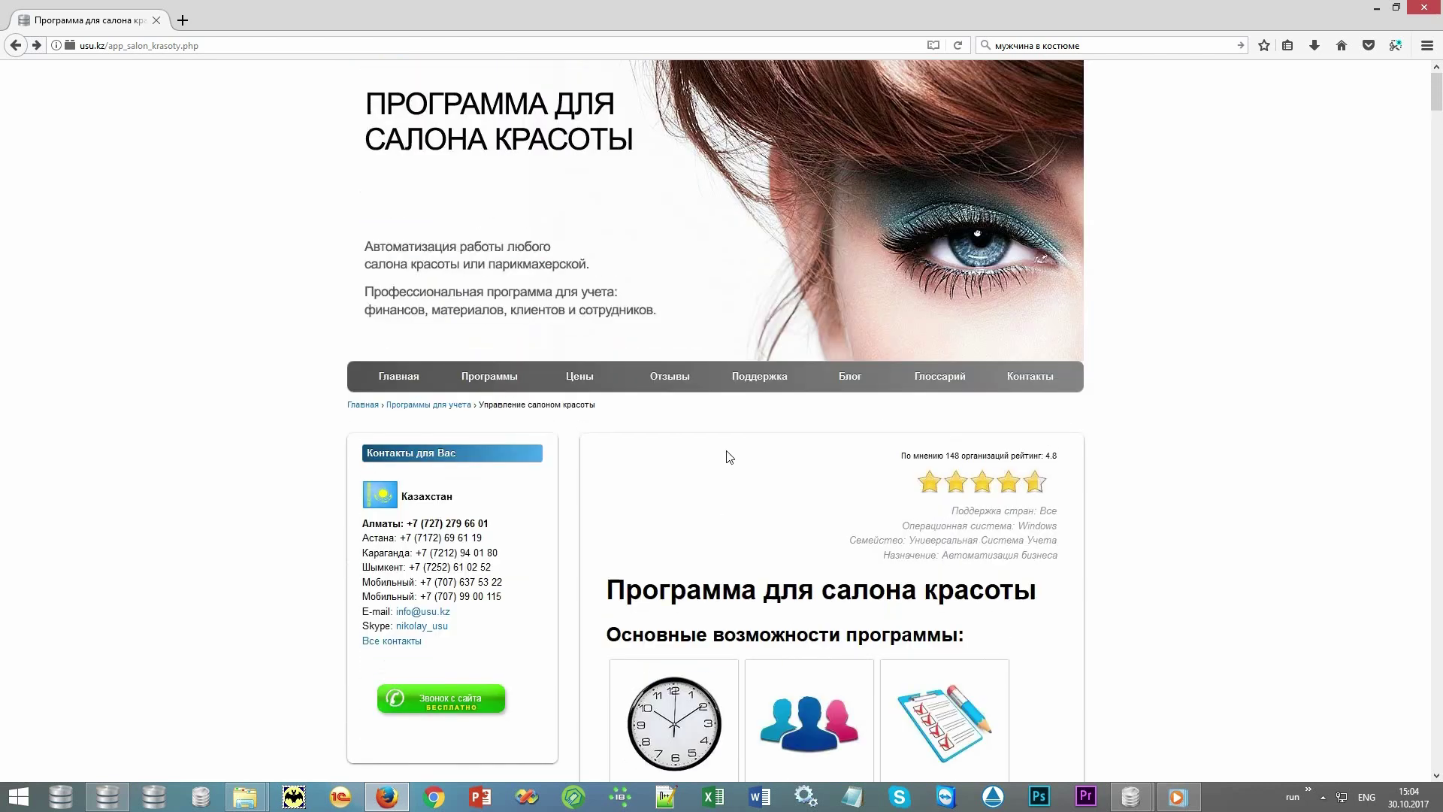
Open the website's price page and show the program's prices in Russian roubles (RUB).
{"action": "left_click", "coordinate": [584, 380]}
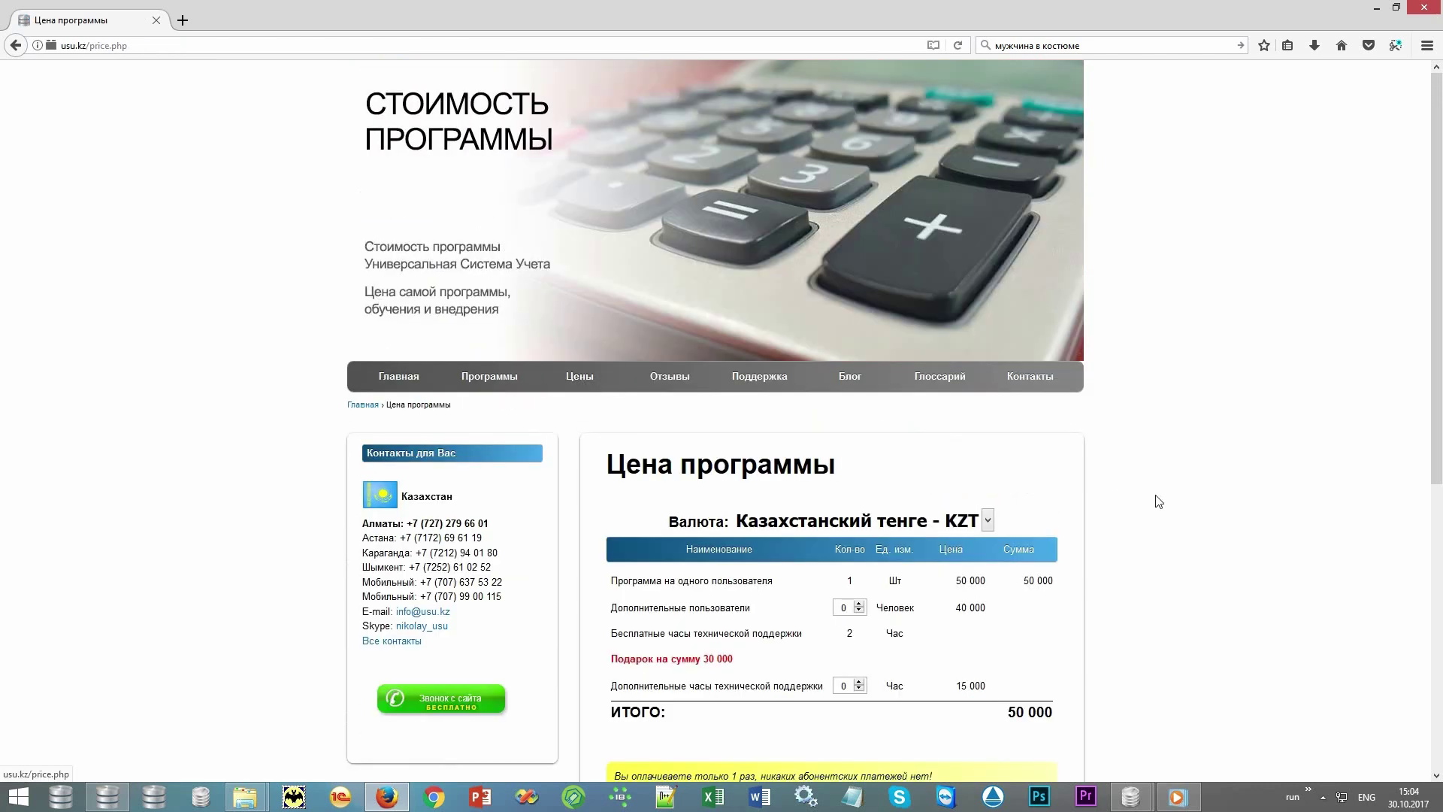
{"action": "scroll", "coordinate": [1158, 499], "scroll_direction": "down", "scroll_amount": 3}
{"action": "left_click", "coordinate": [987, 265]}
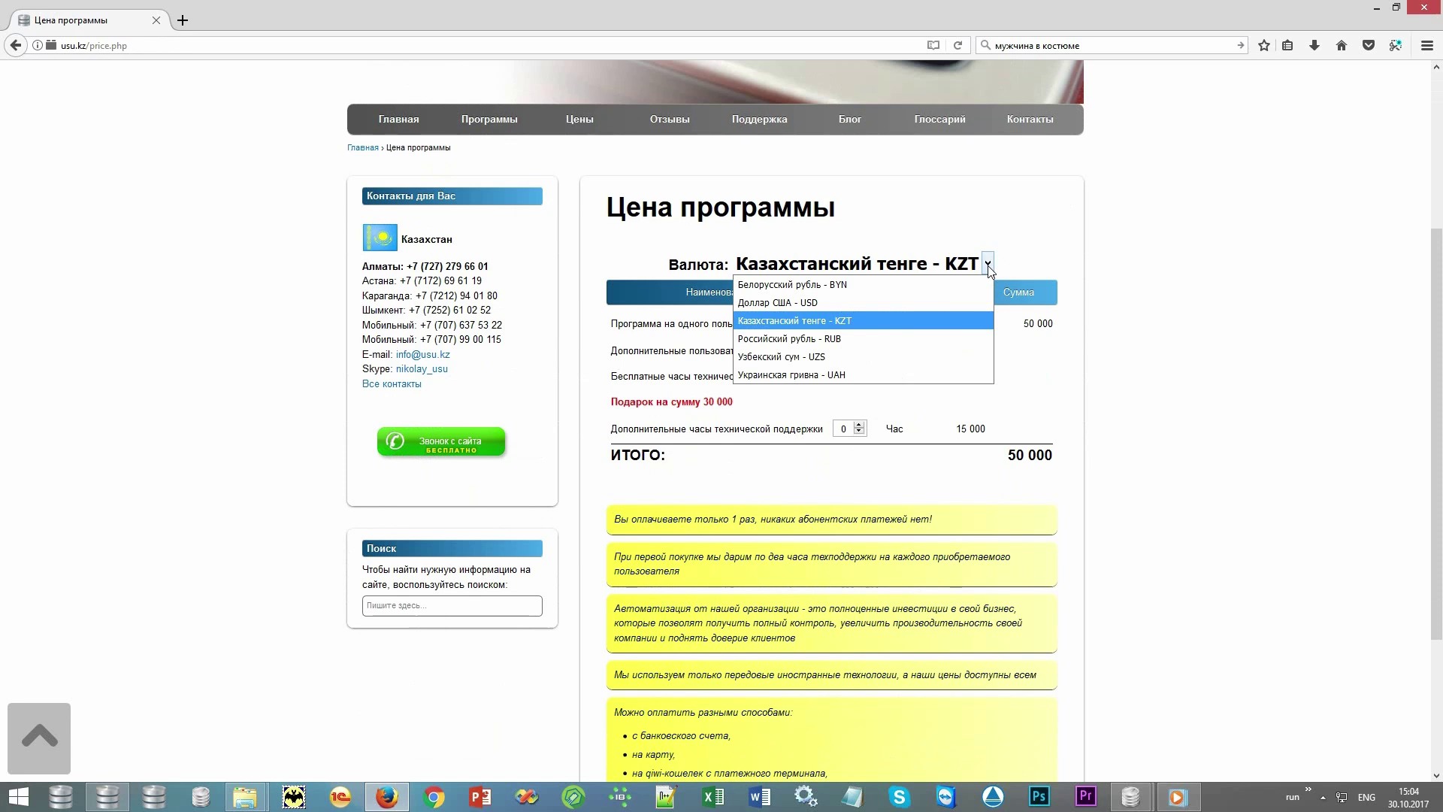
{"action": "left_click", "coordinate": [918, 341]}
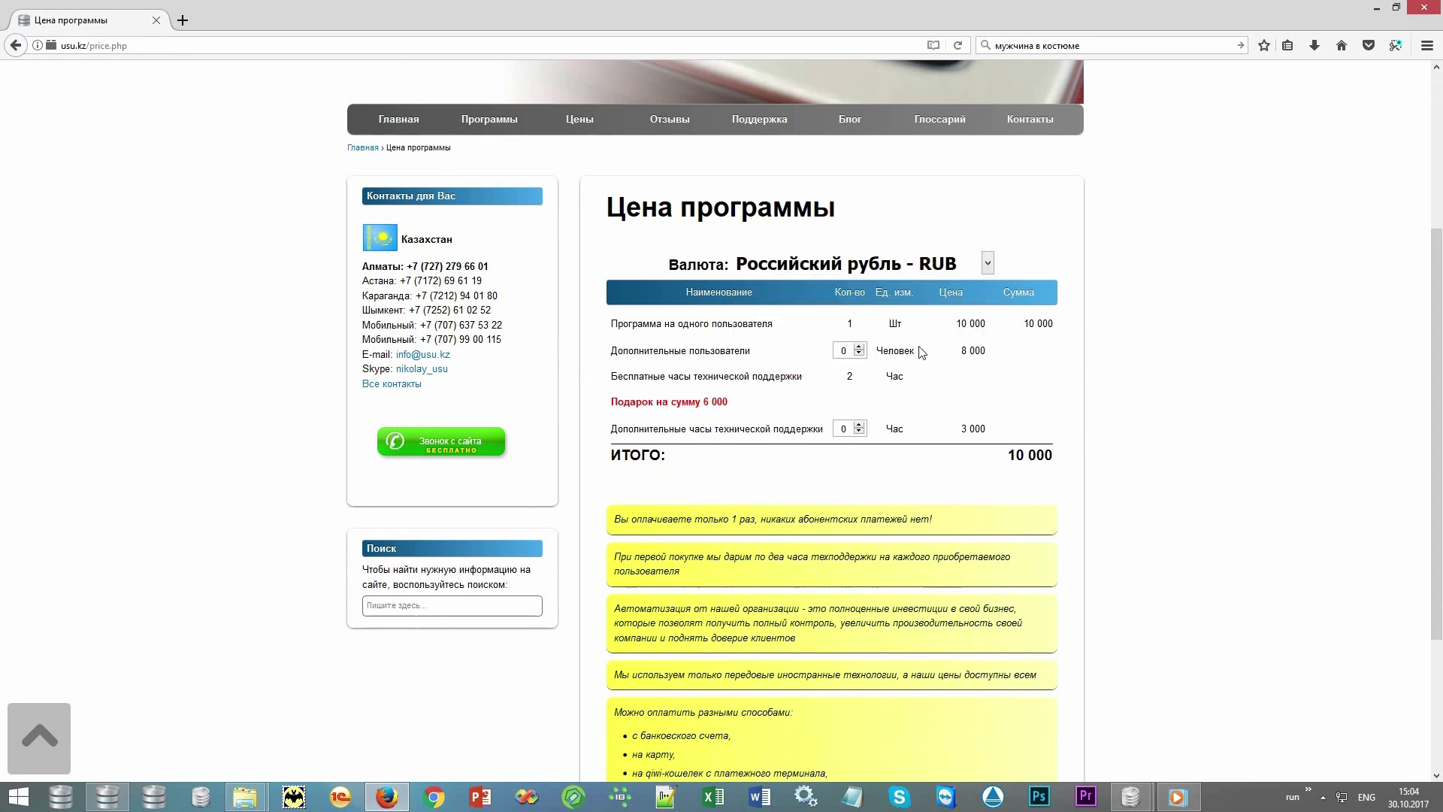
Show the program's prices in Ukrainian hryvnia (UAH) and in US dollars (USD).
{"action": "left_click", "coordinate": [984, 268]}
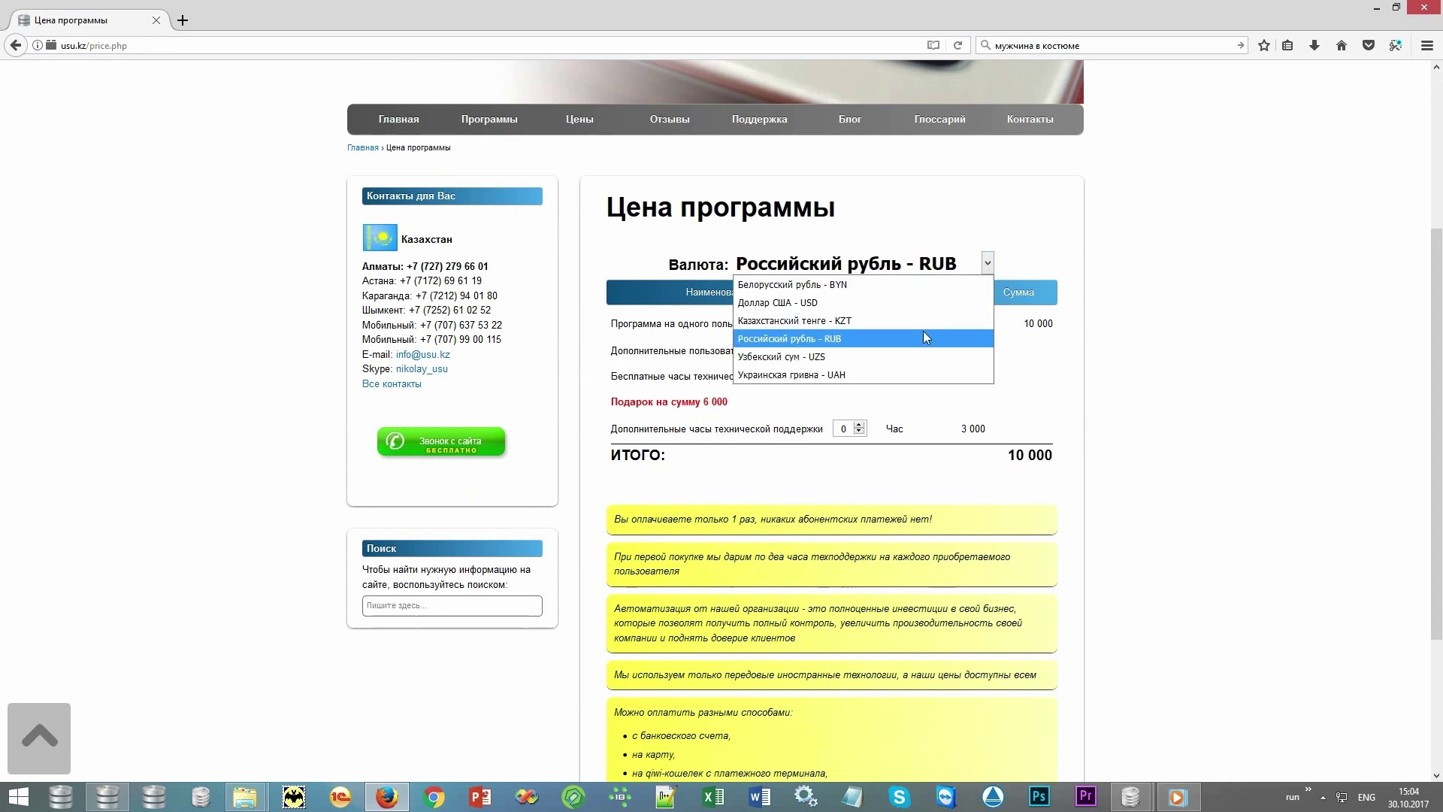
{"action": "left_click", "coordinate": [906, 373]}
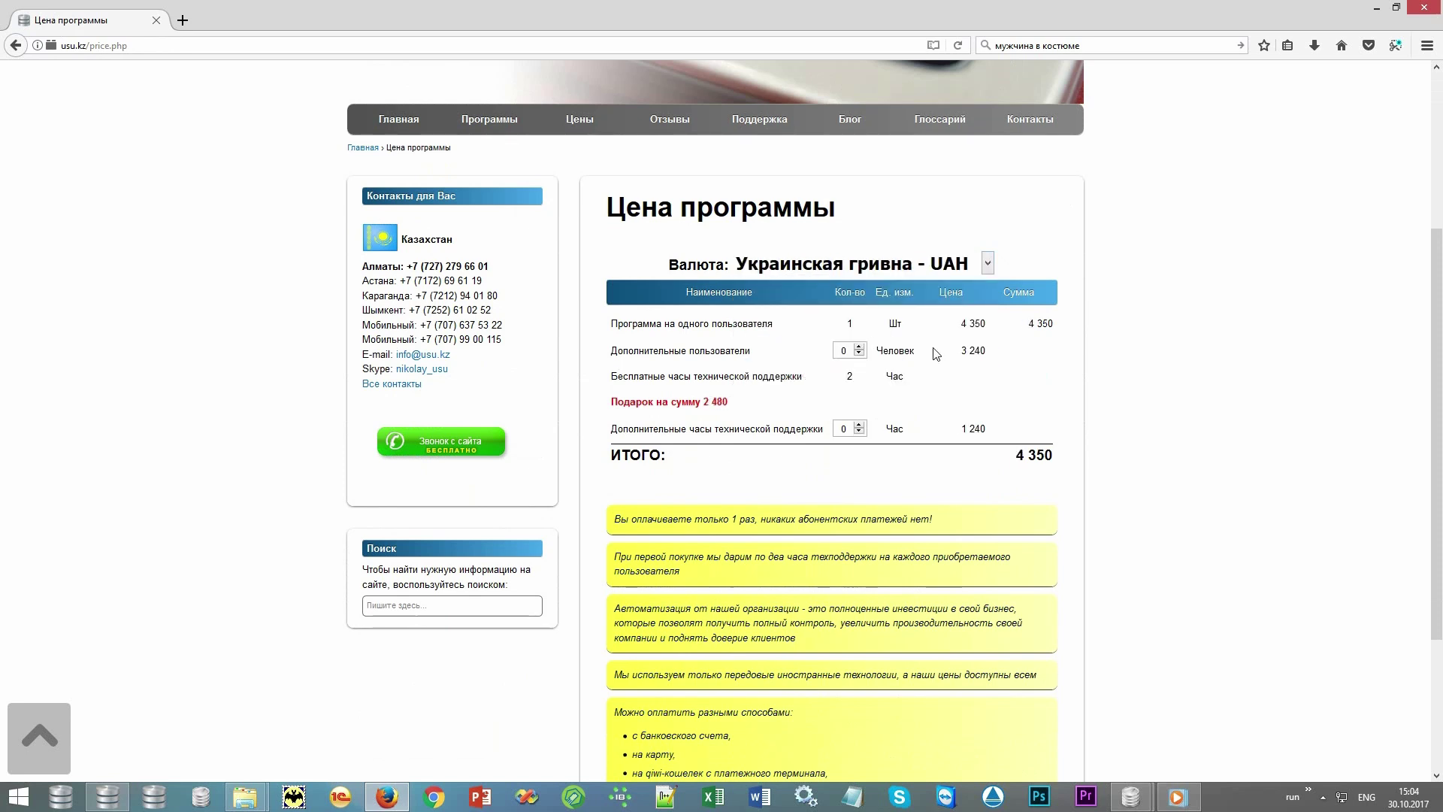
{"action": "left_click", "coordinate": [988, 264]}
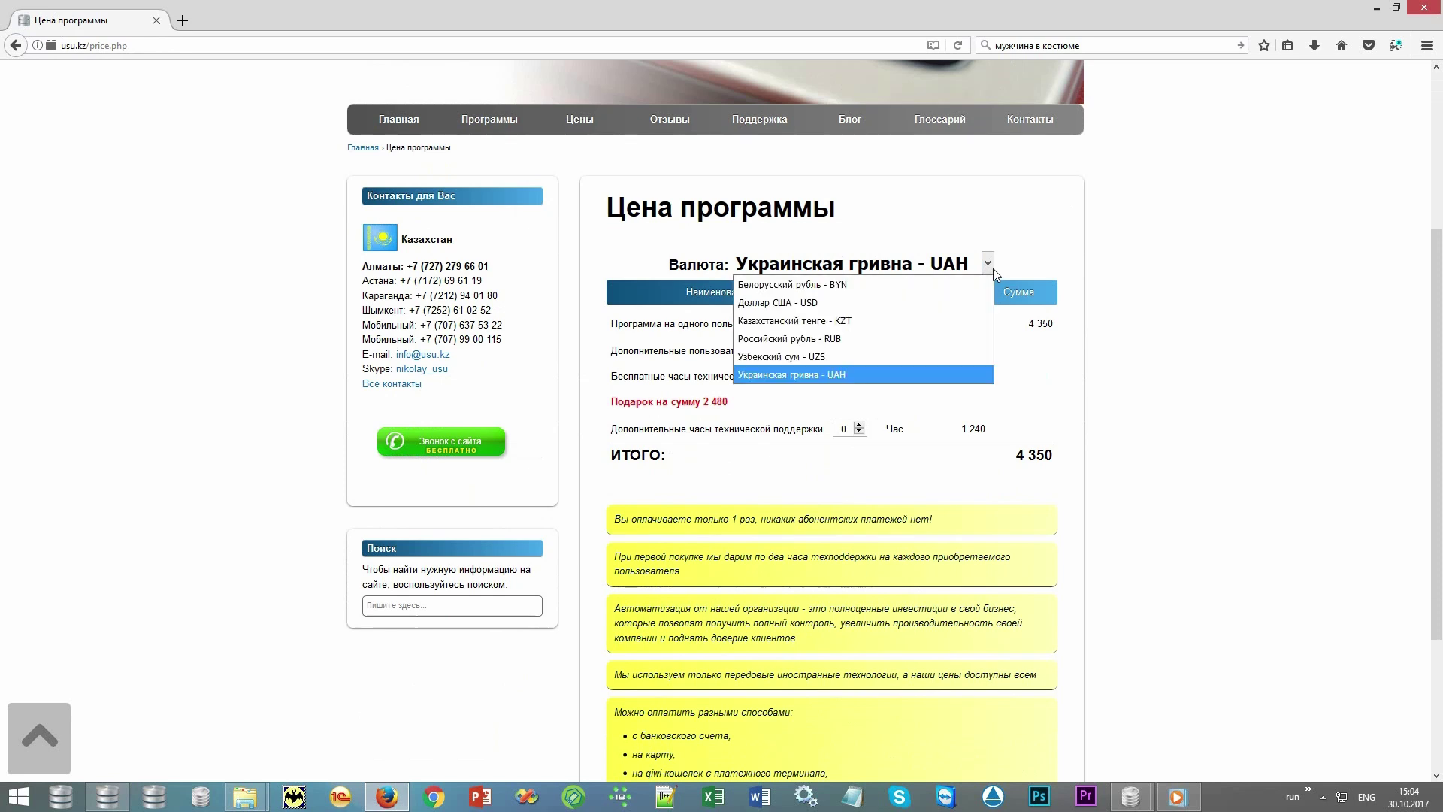
{"action": "left_click", "coordinate": [923, 302]}
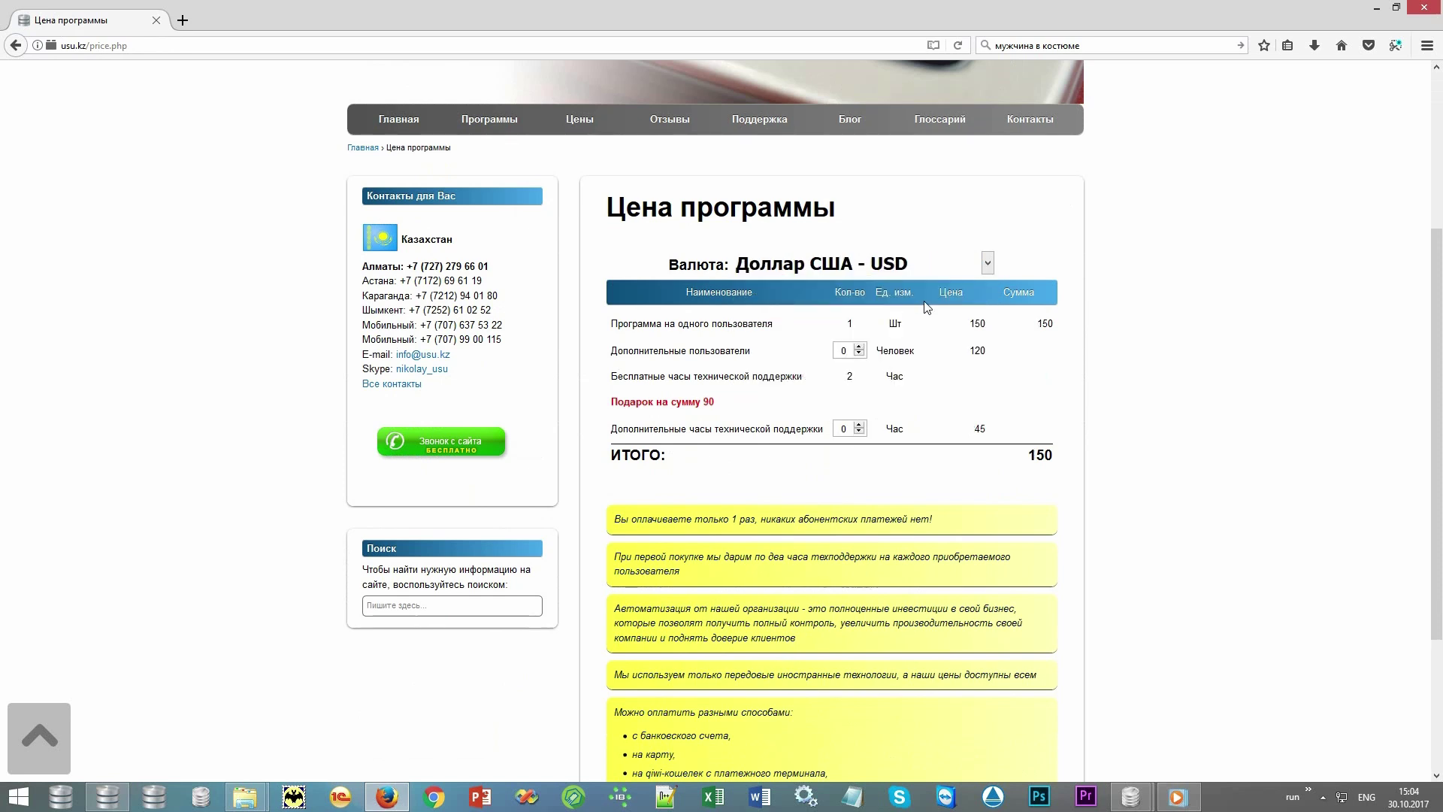
Show the program's prices in Belarusian roubles (BYN) and in Uzbek sums (UZS).
{"action": "left_click", "coordinate": [986, 264]}
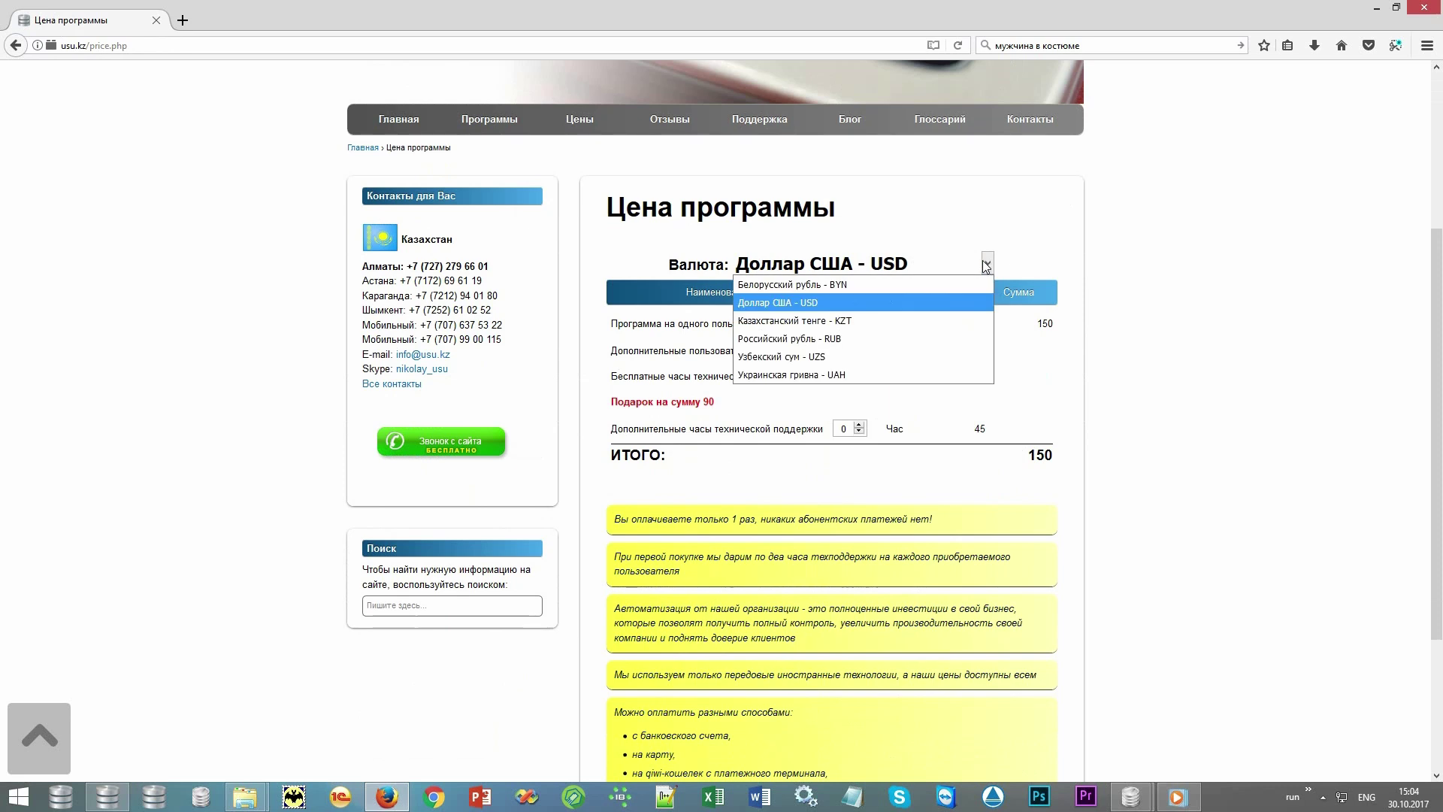
{"action": "left_click", "coordinate": [958, 290]}
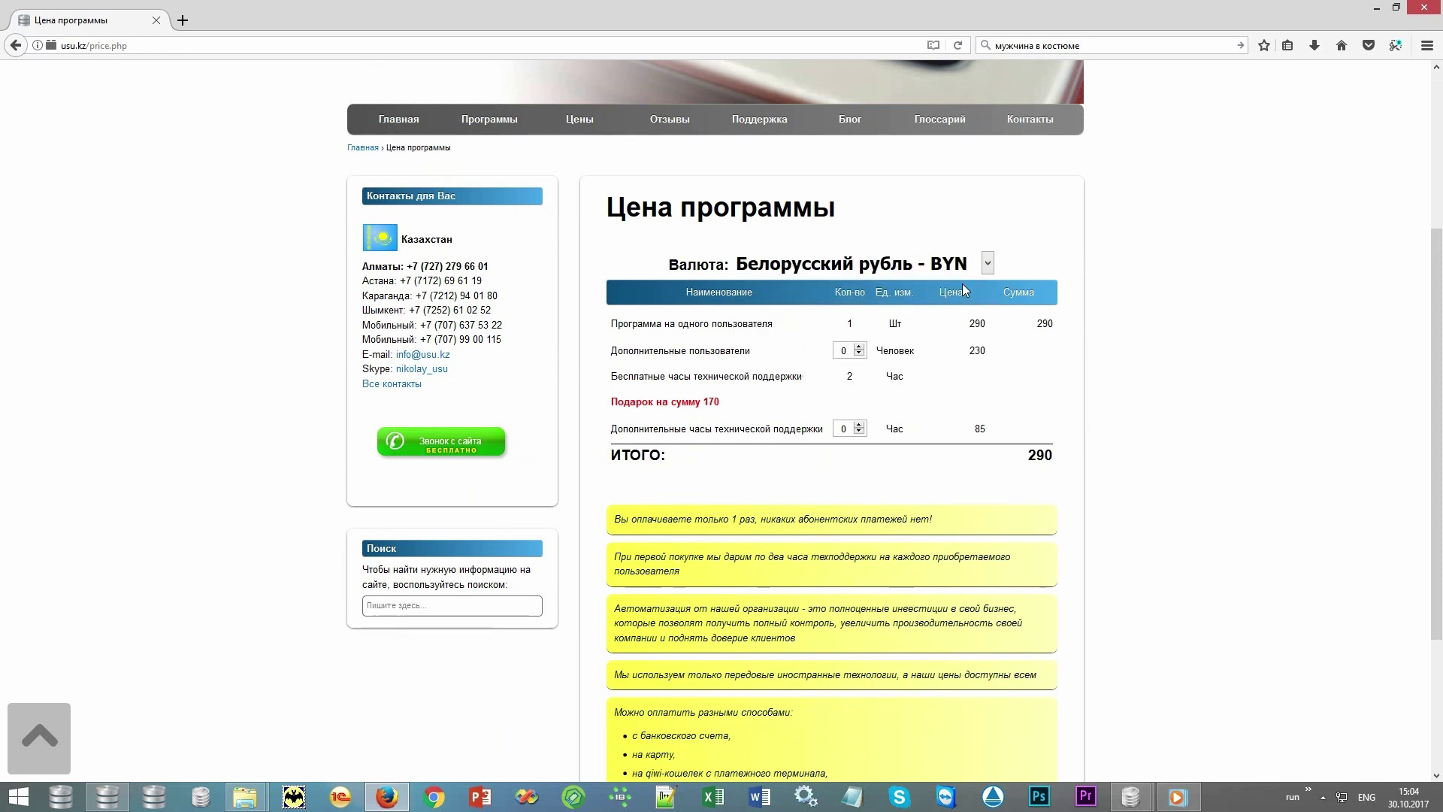
{"action": "left_click", "coordinate": [987, 264]}
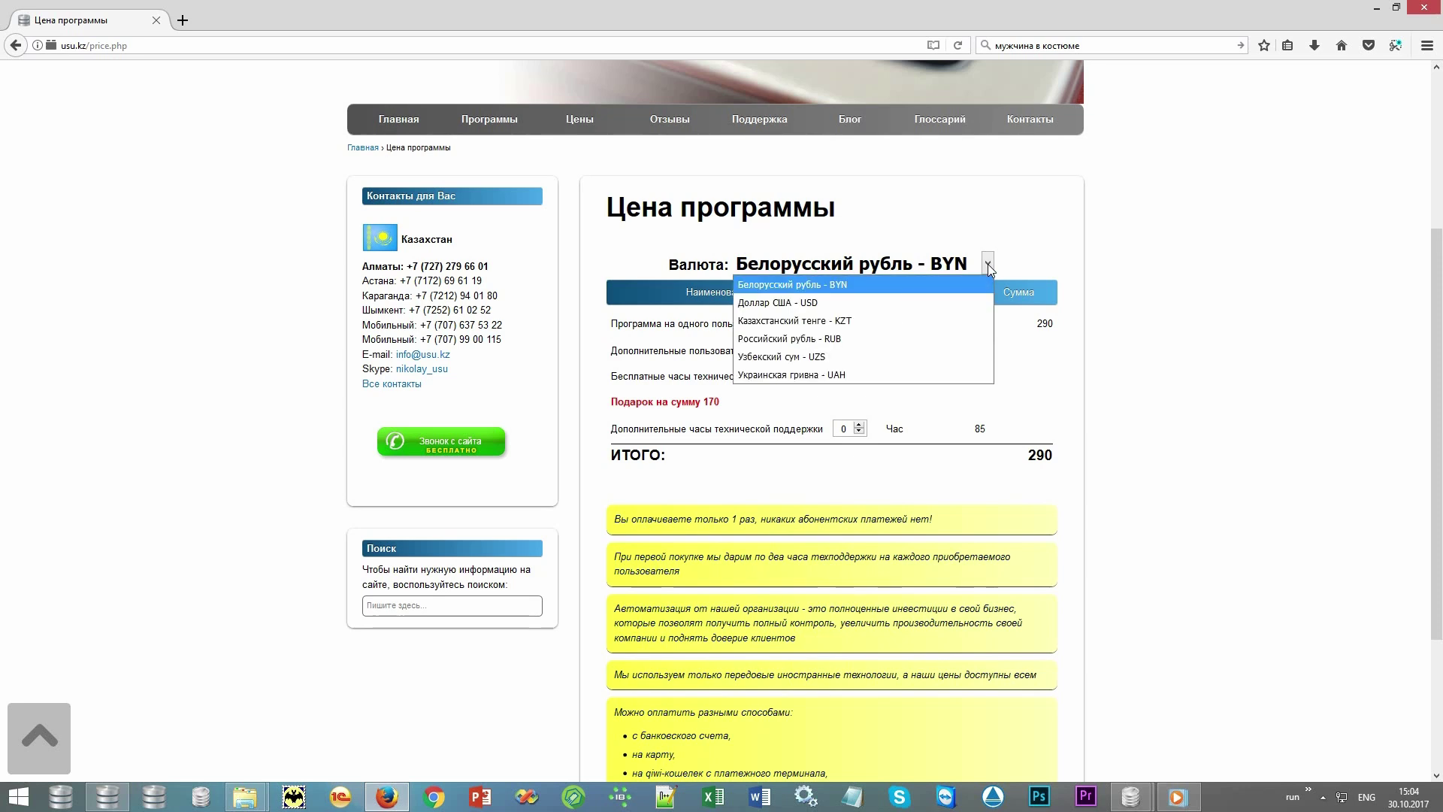
{"action": "left_click", "coordinate": [920, 356]}
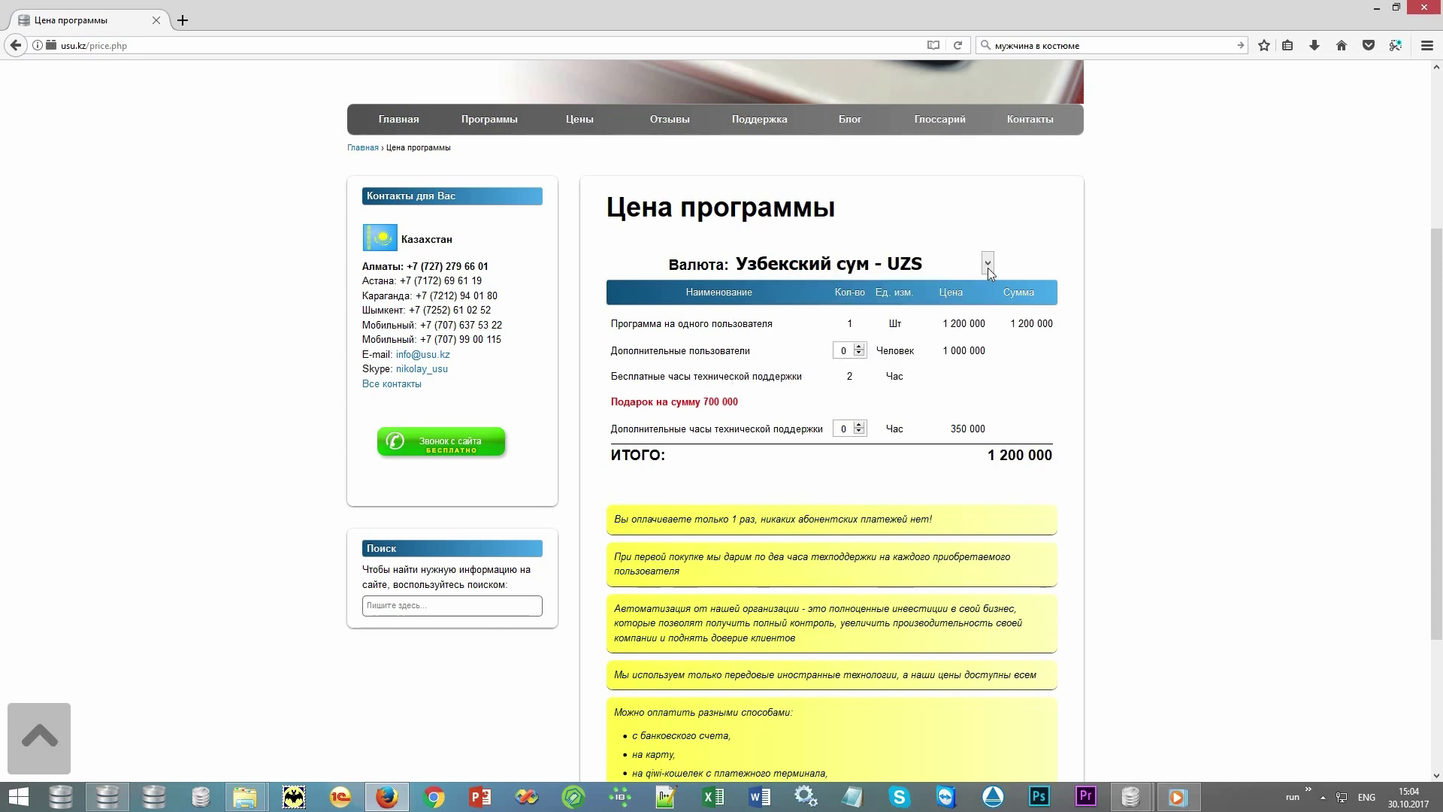
Open the website's contacts page, examine the contact details listed by country, and return to the beginning of the page.
{"action": "scroll", "coordinate": [989, 274], "scroll_direction": "up", "scroll_amount": 4}
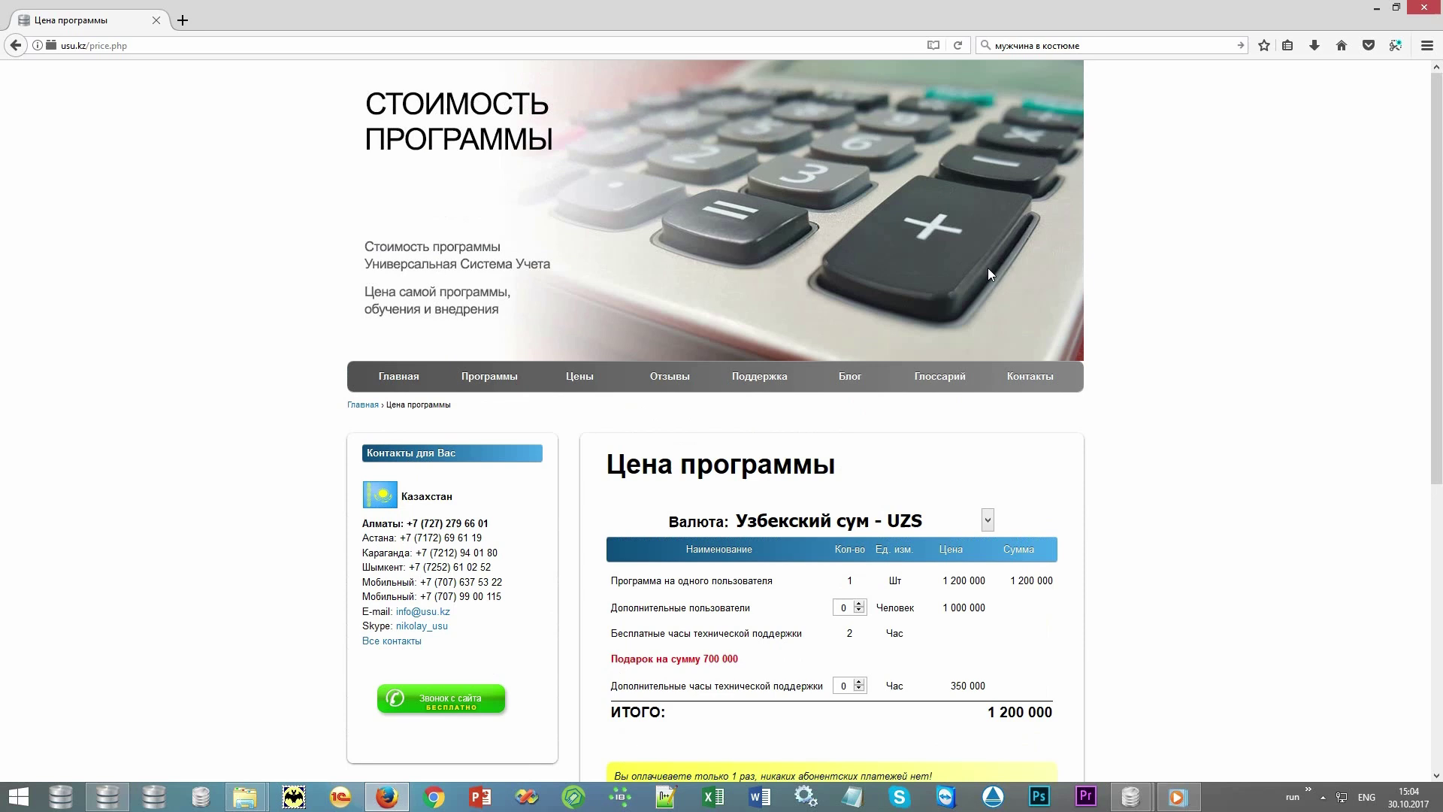
{"action": "left_click", "coordinate": [1030, 377]}
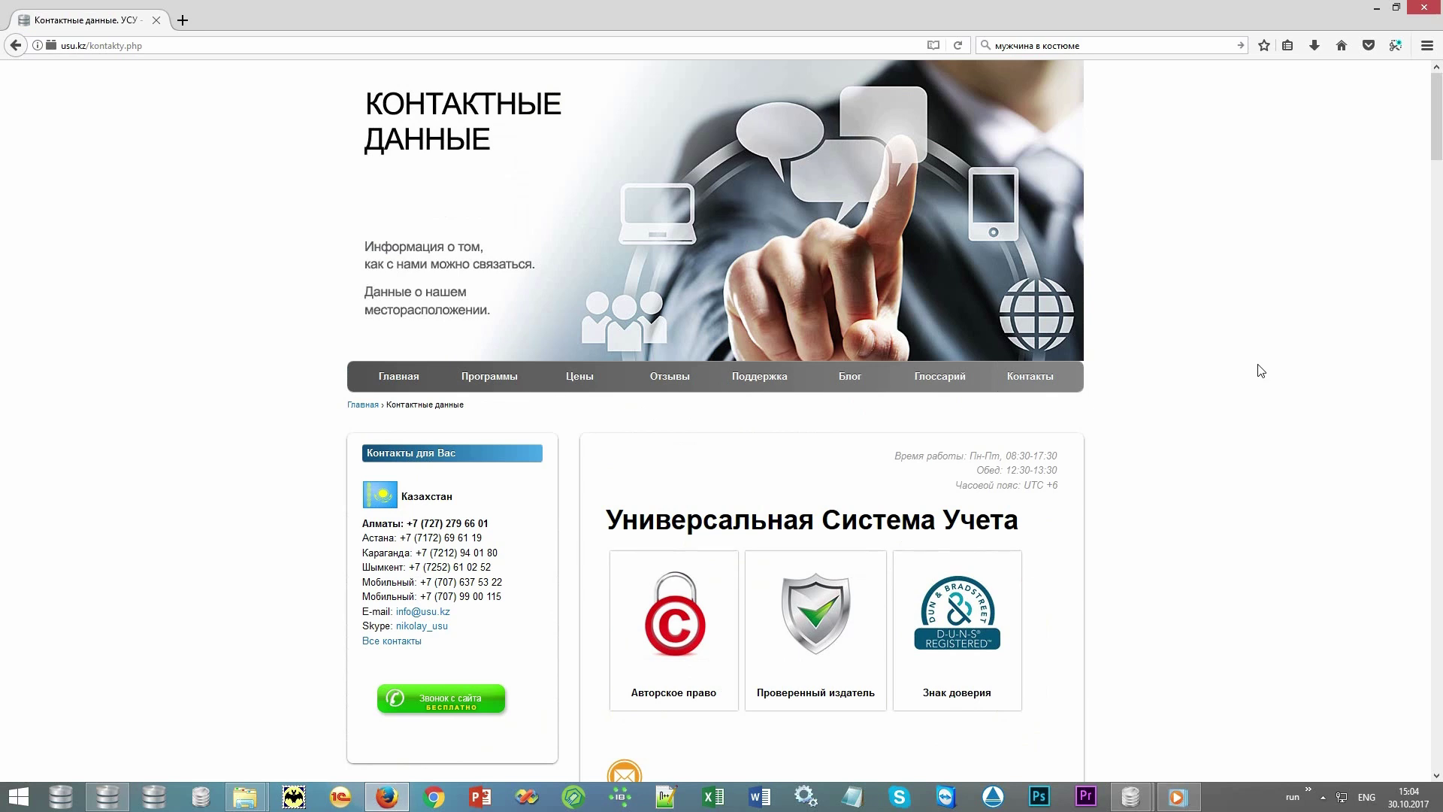
{"action": "scroll", "coordinate": [1262, 371], "scroll_direction": "down", "scroll_amount": 10}
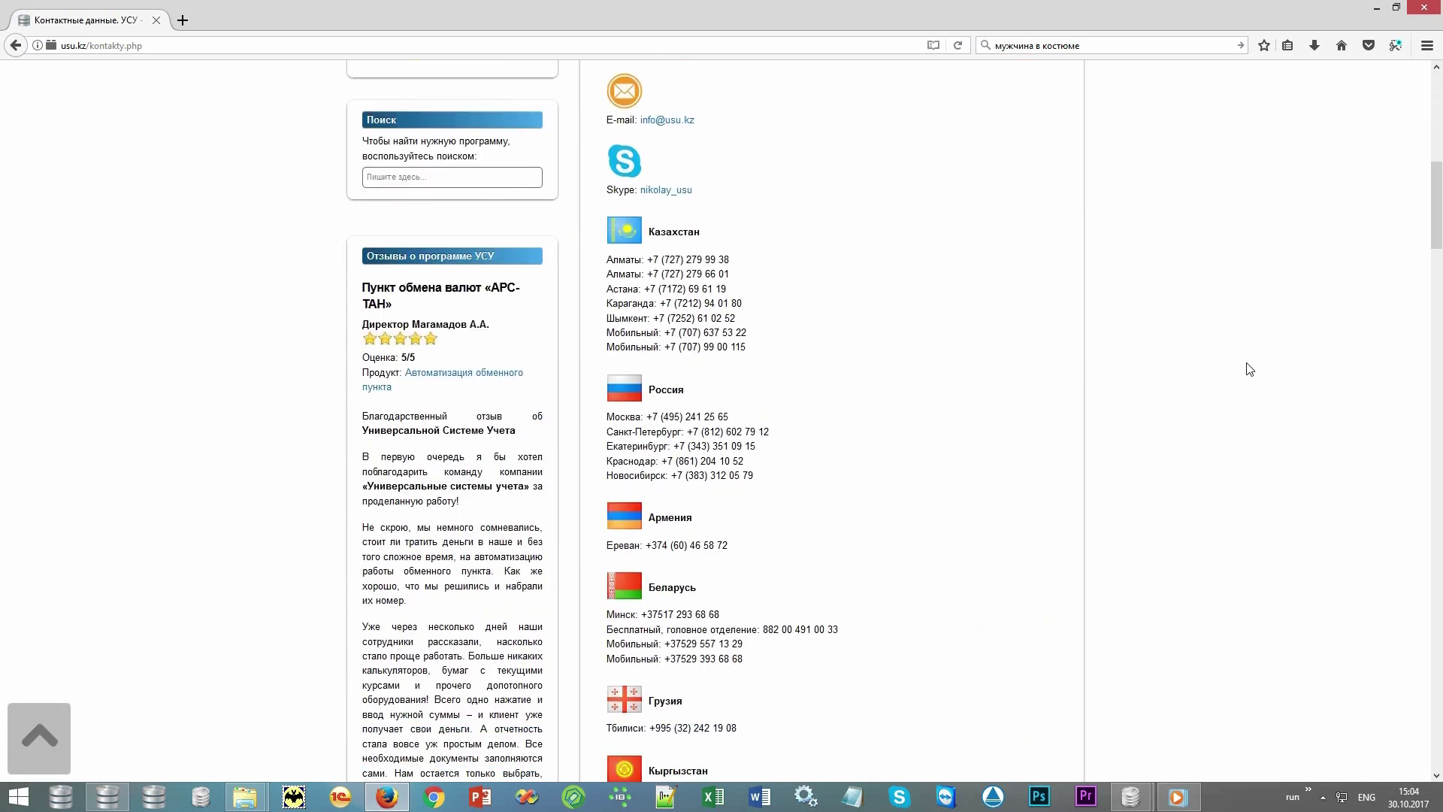
{"action": "scroll", "coordinate": [1249, 369], "scroll_direction": "down", "scroll_amount": 5}
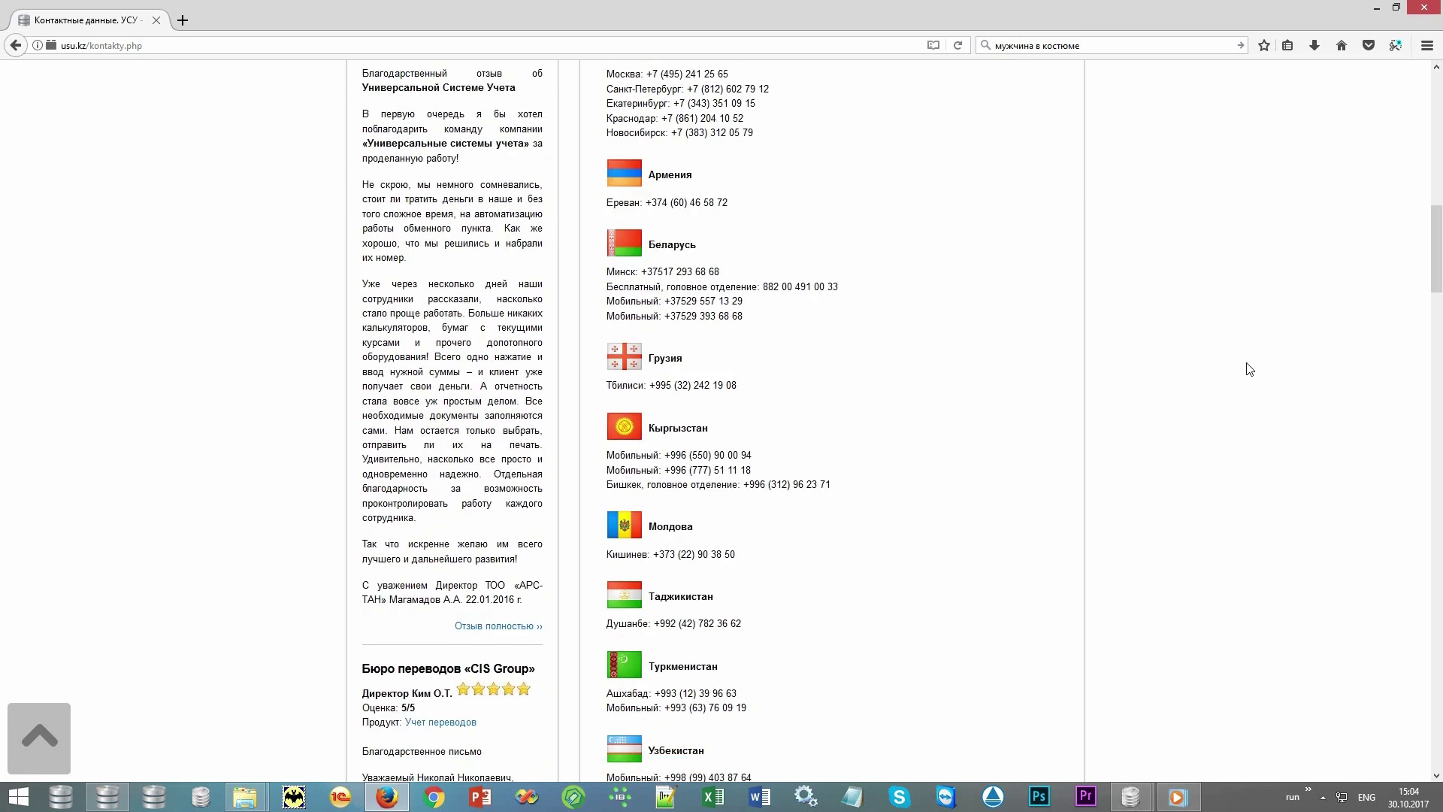
{"action": "key", "text": "Home"}
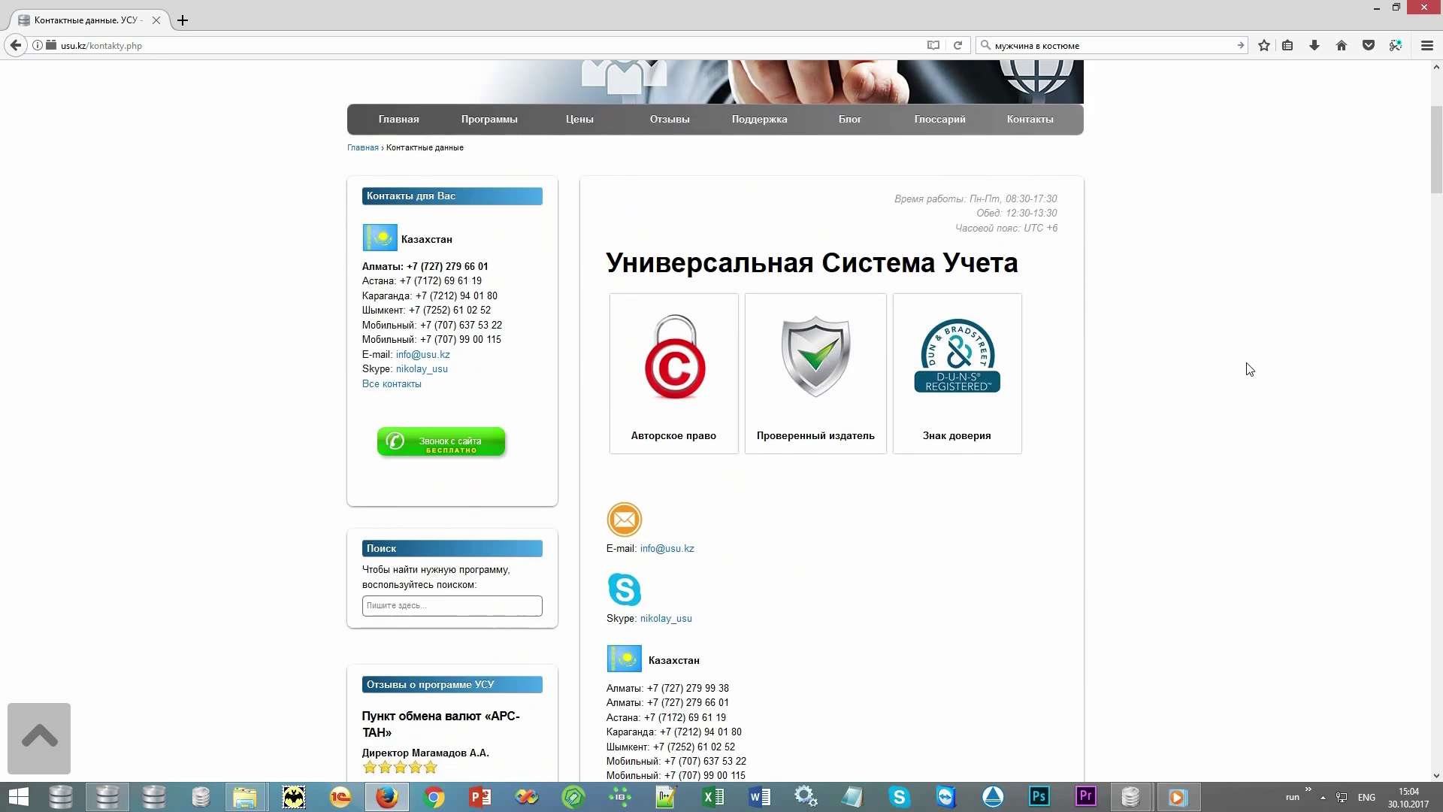